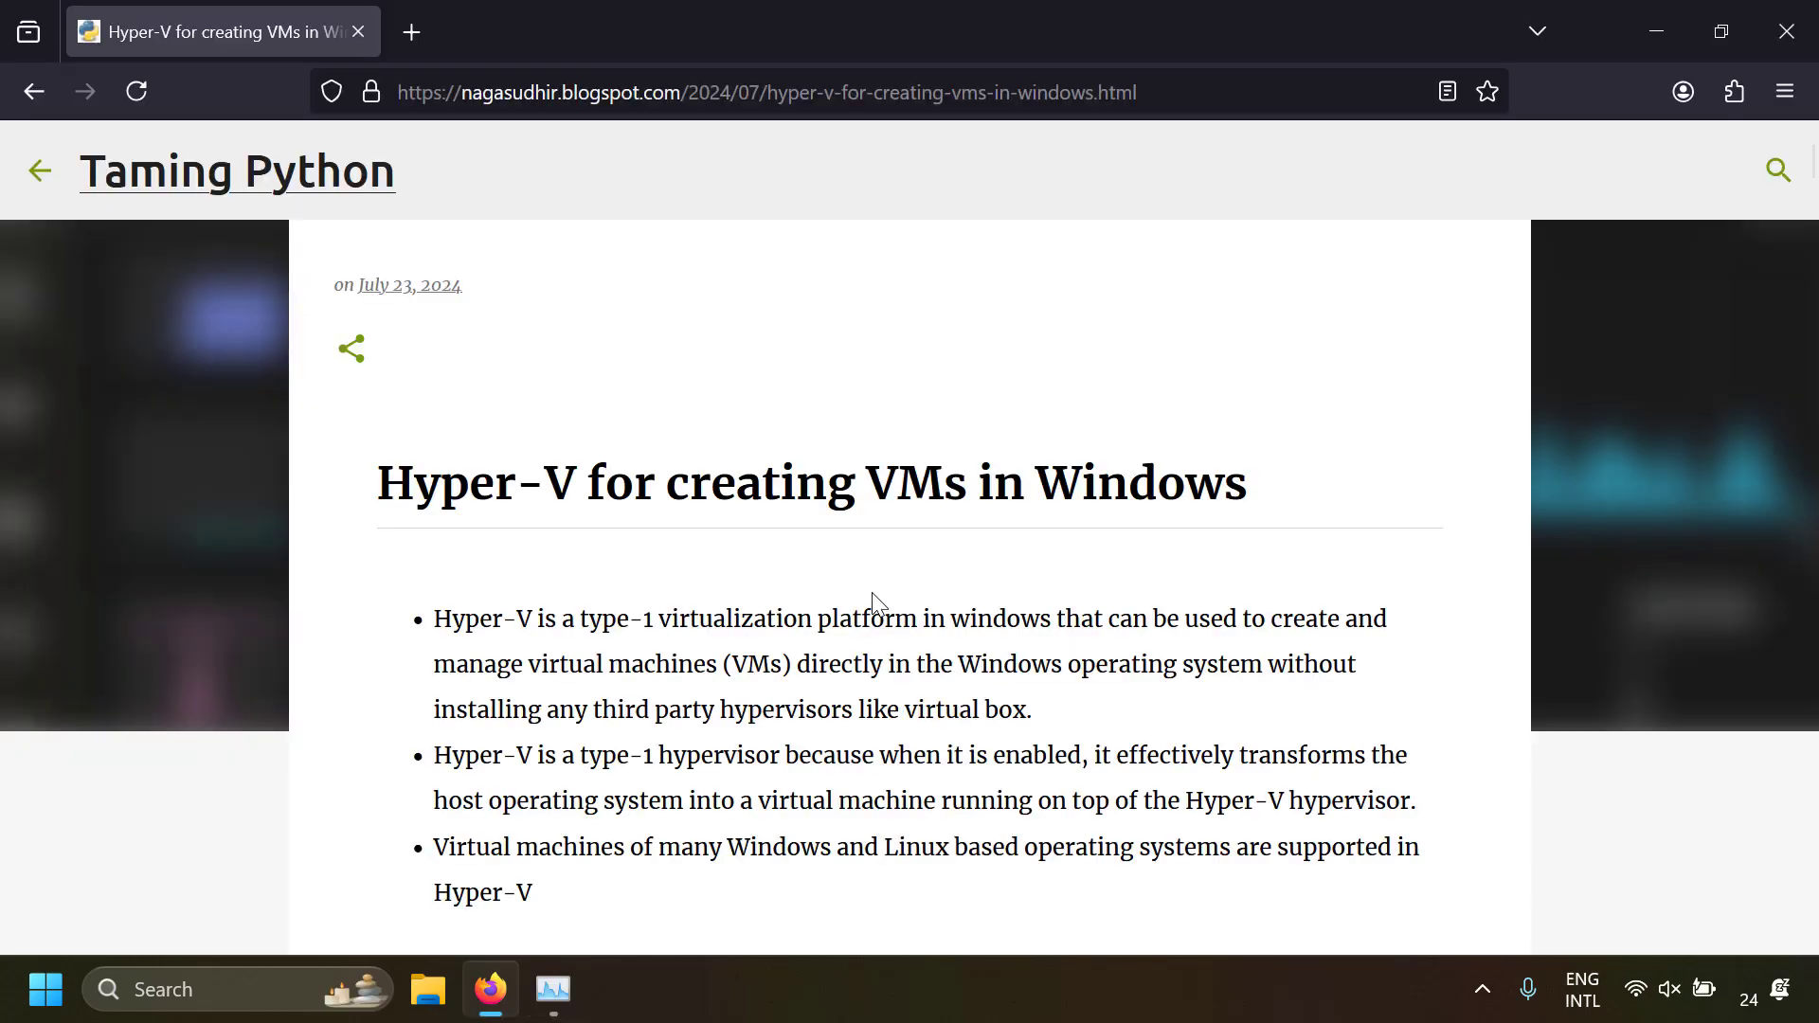
Read the article's introduction and virtualization section, and check in Task Manager's CPU performance view whether virtualization is enabled
scroll(873, 607, "down", 20)
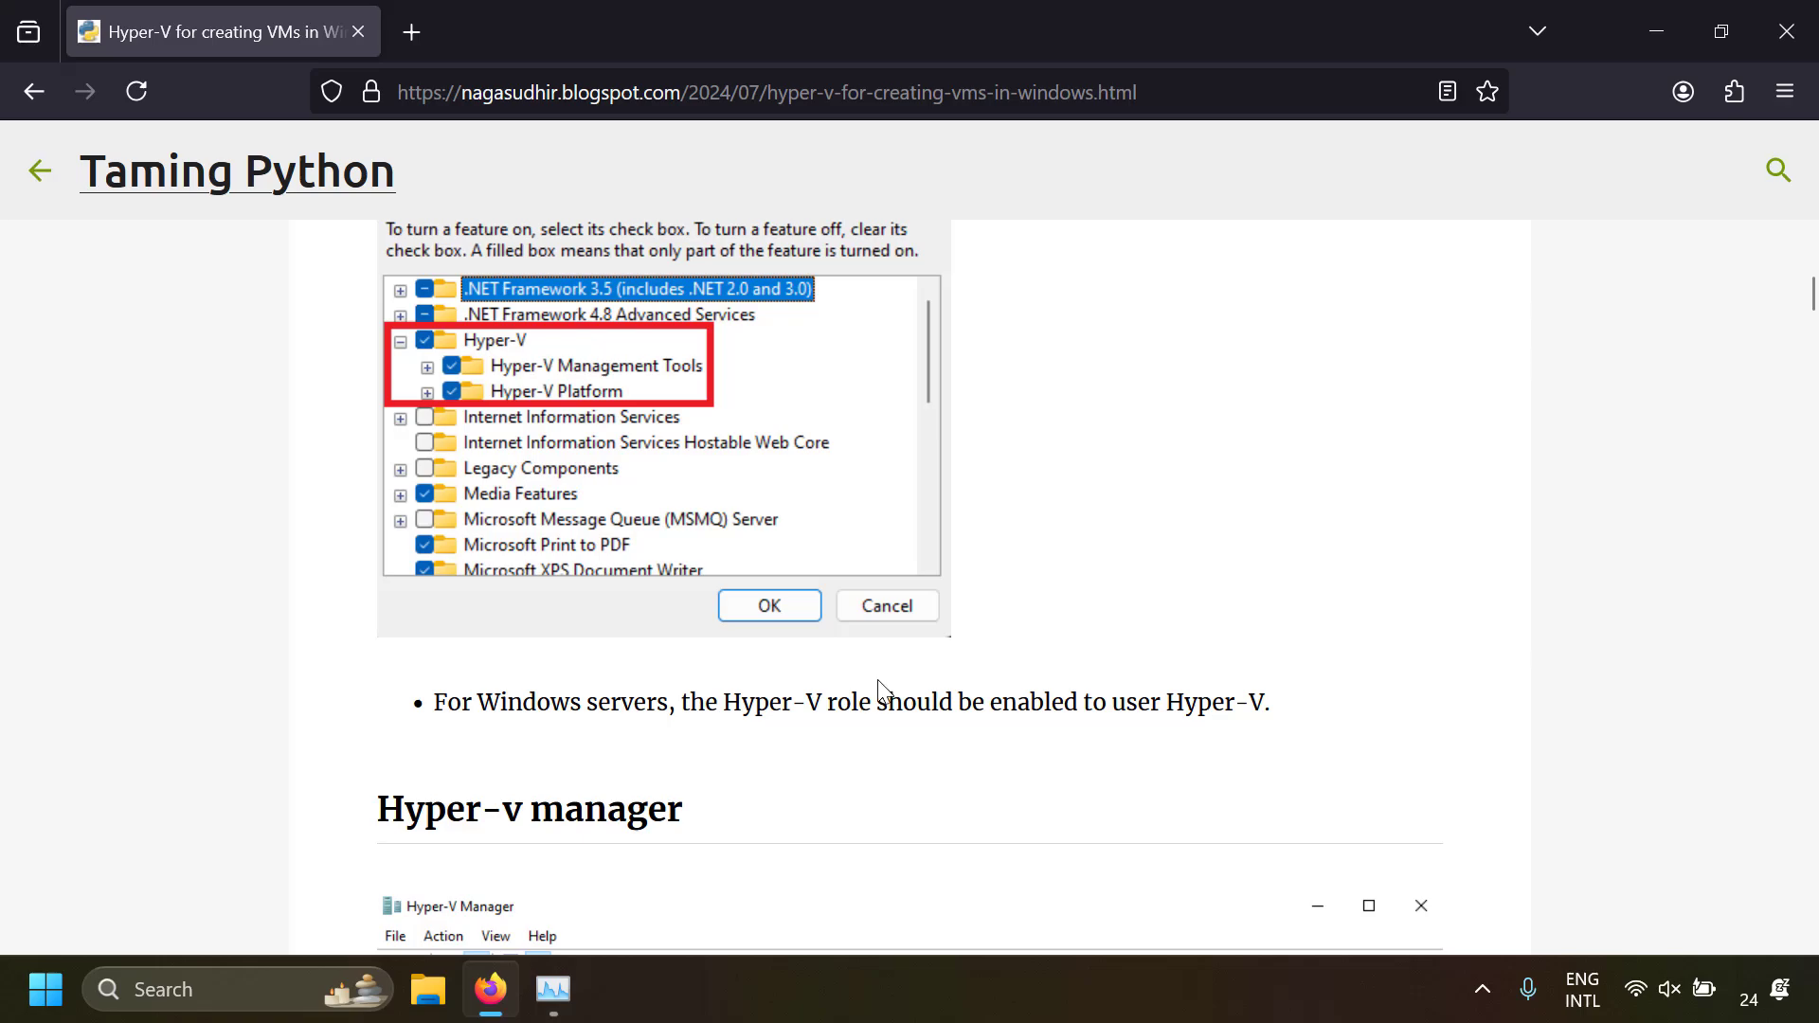
scroll(879, 675, "down", 10)
scroll(878, 680, "down", 3)
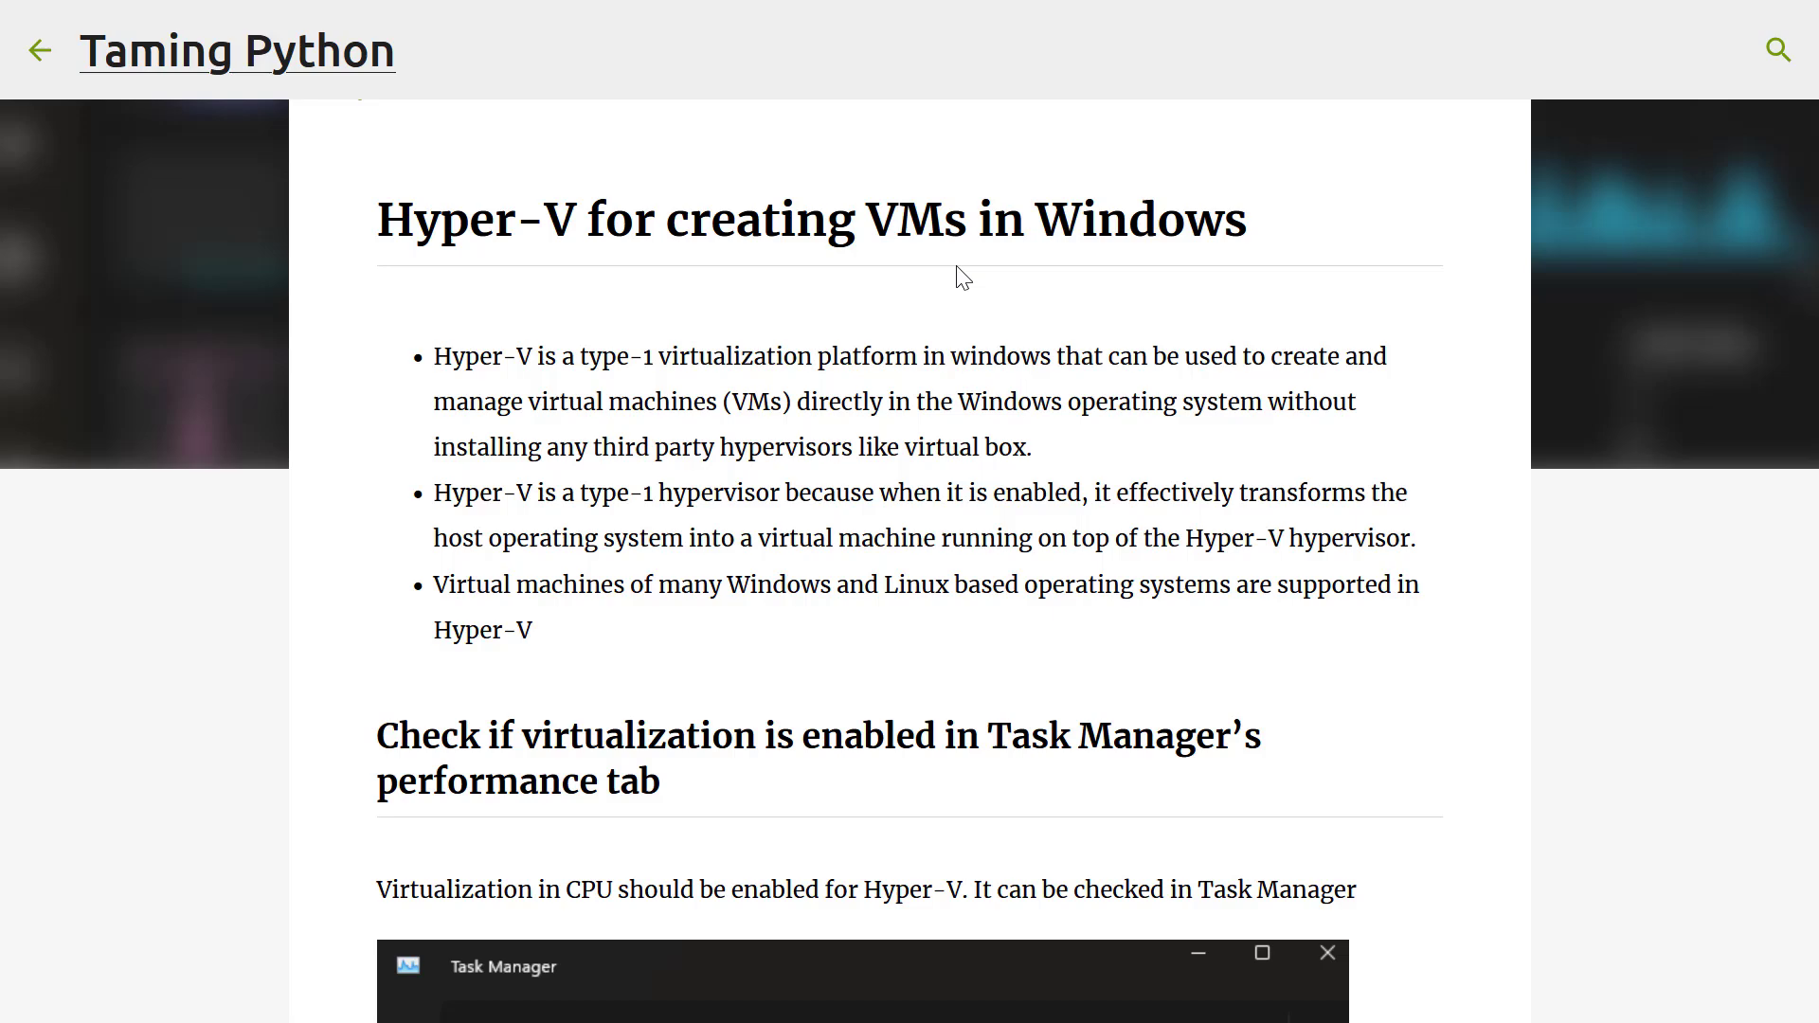
scroll(957, 274, "up", 2)
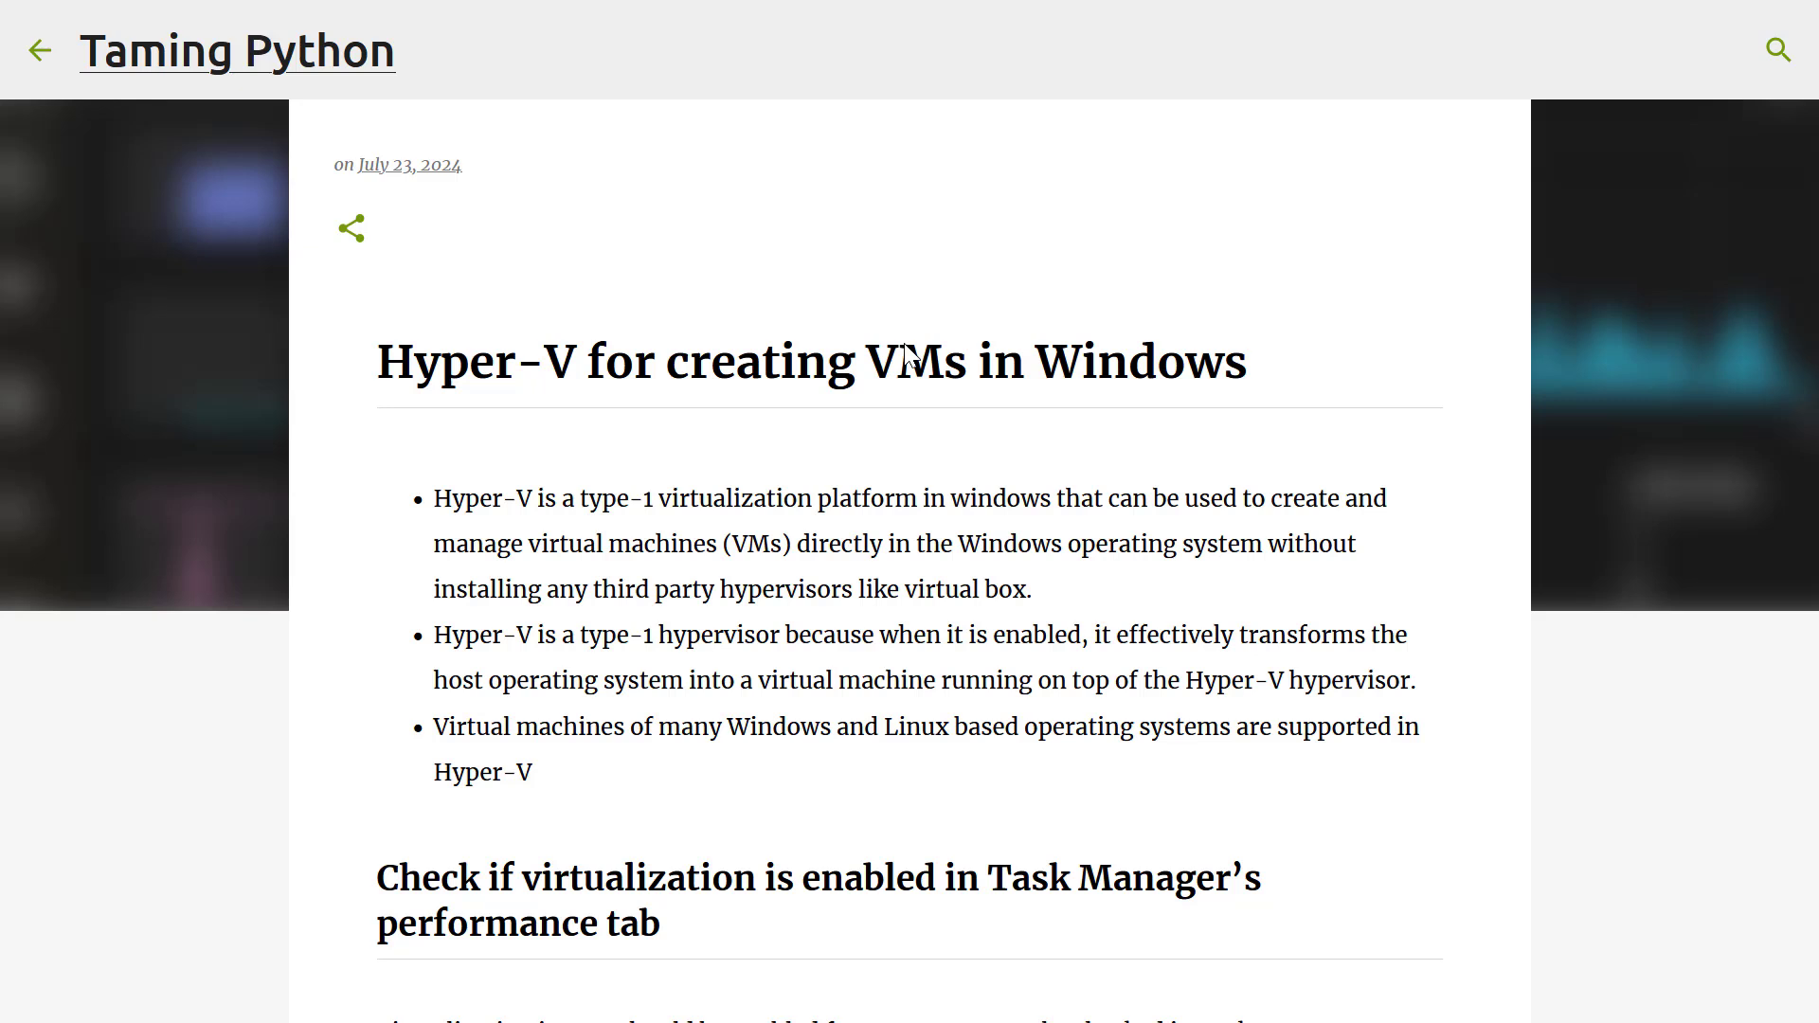
scroll(907, 355, "down", 2)
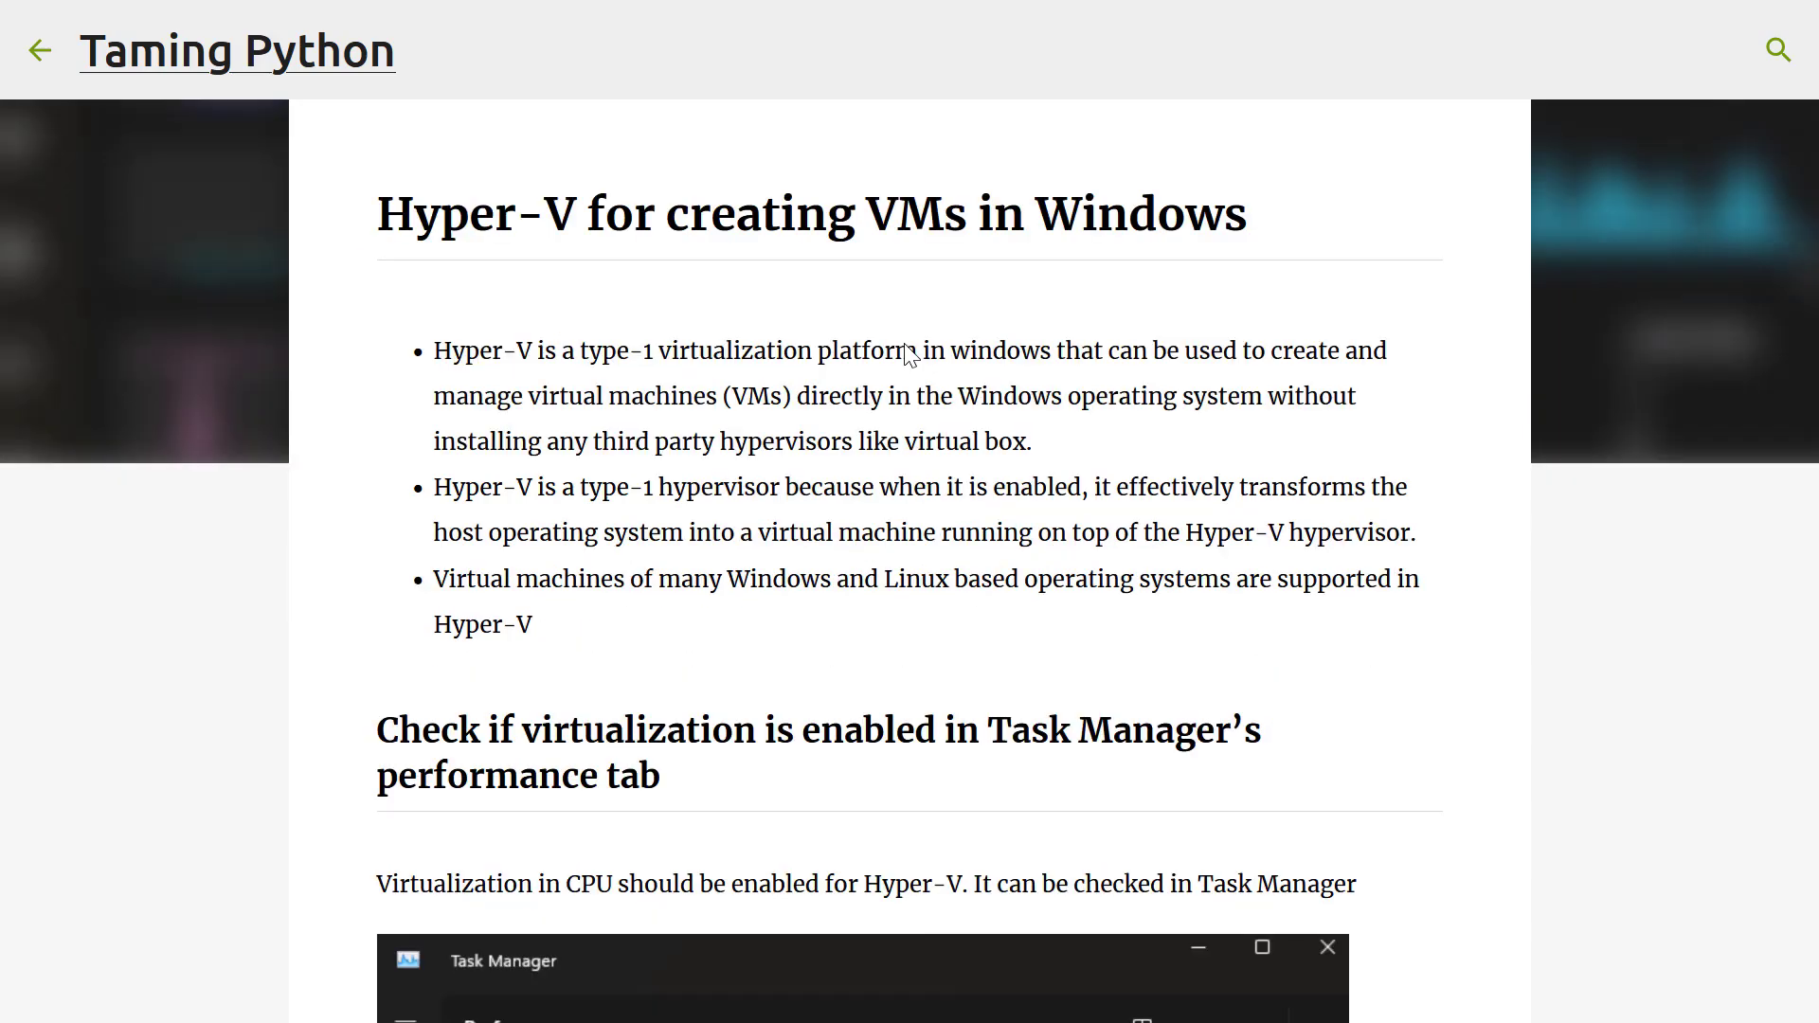
scroll(907, 356, "down", 6)
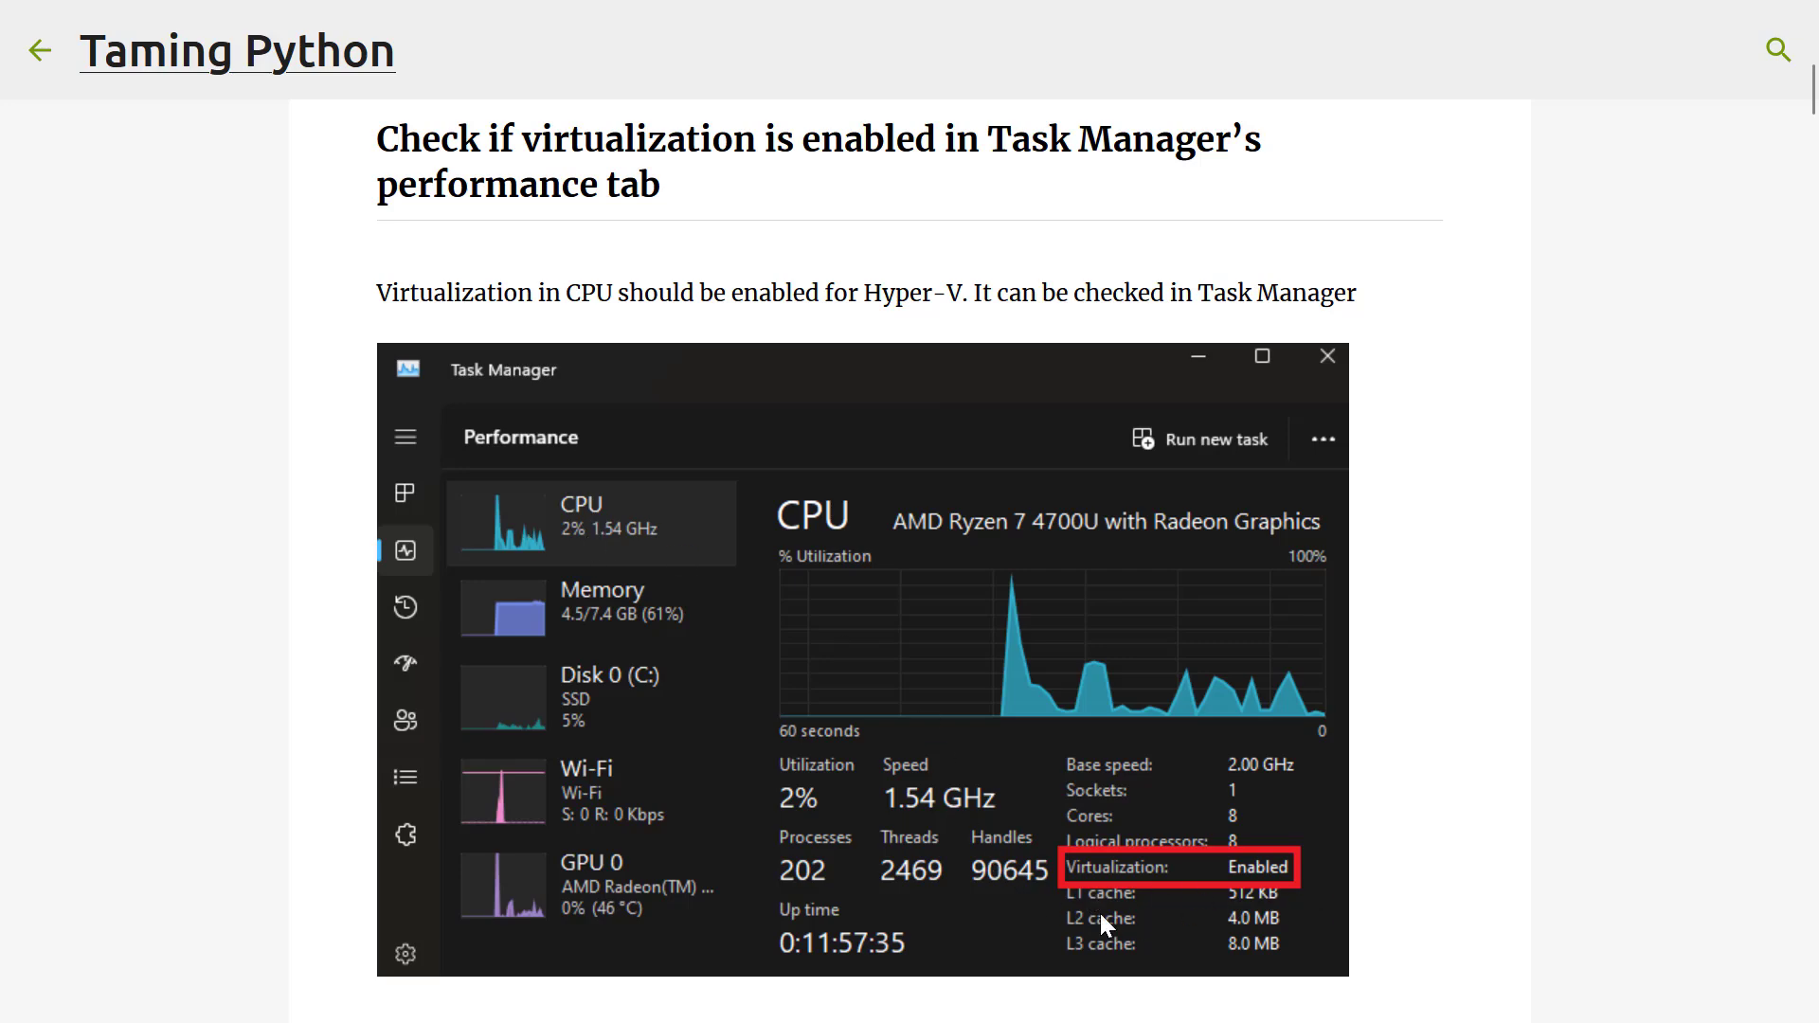
key("super")
type("task")
key("Return")
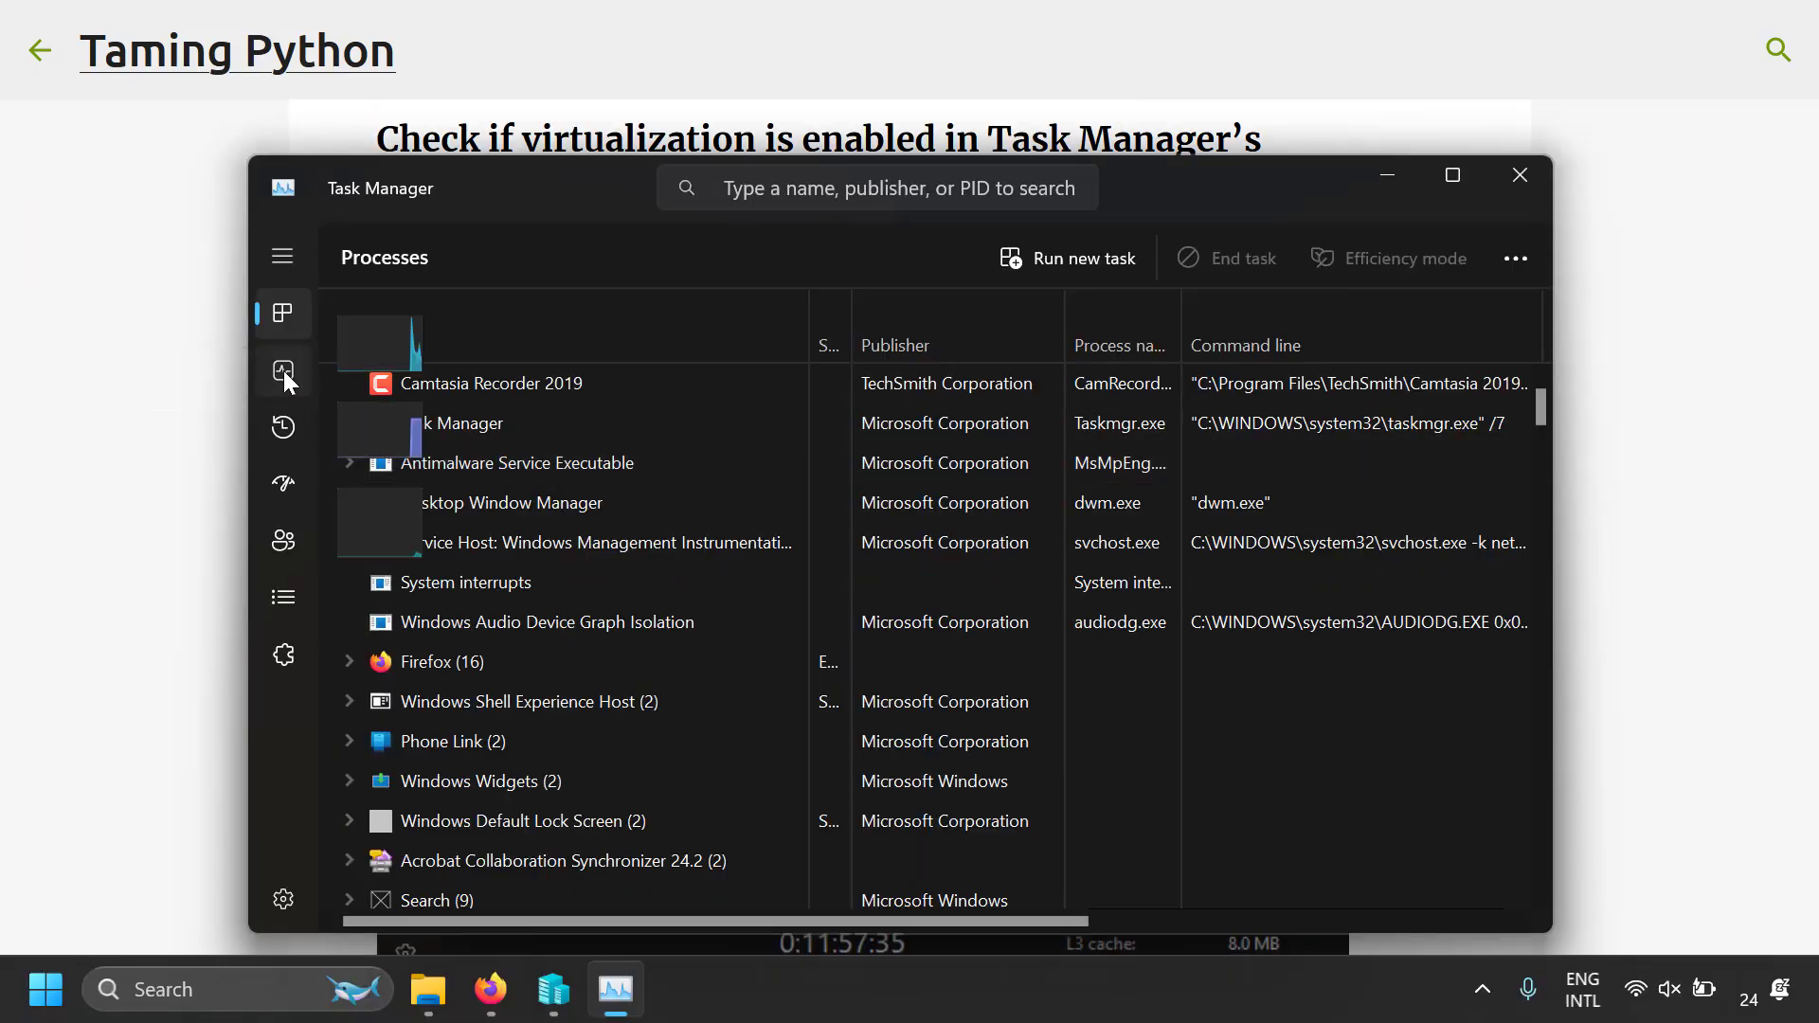
left_click(284, 371)
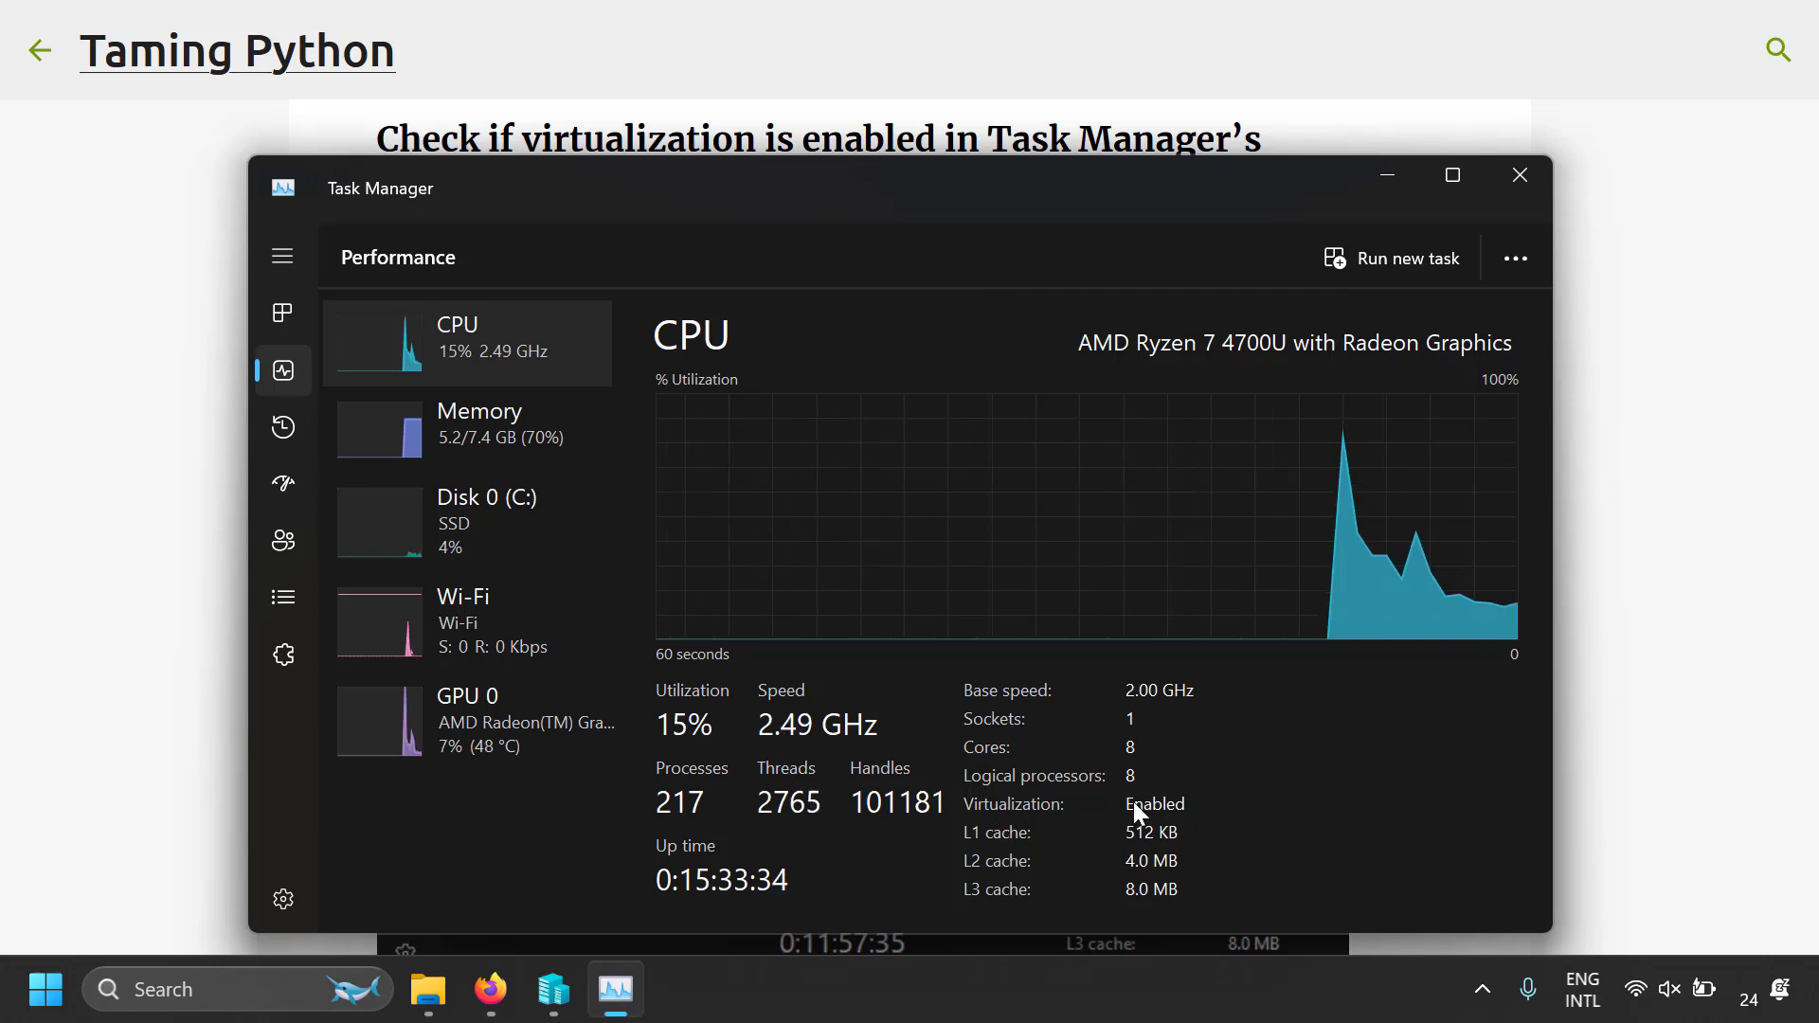
left_click(1511, 188)
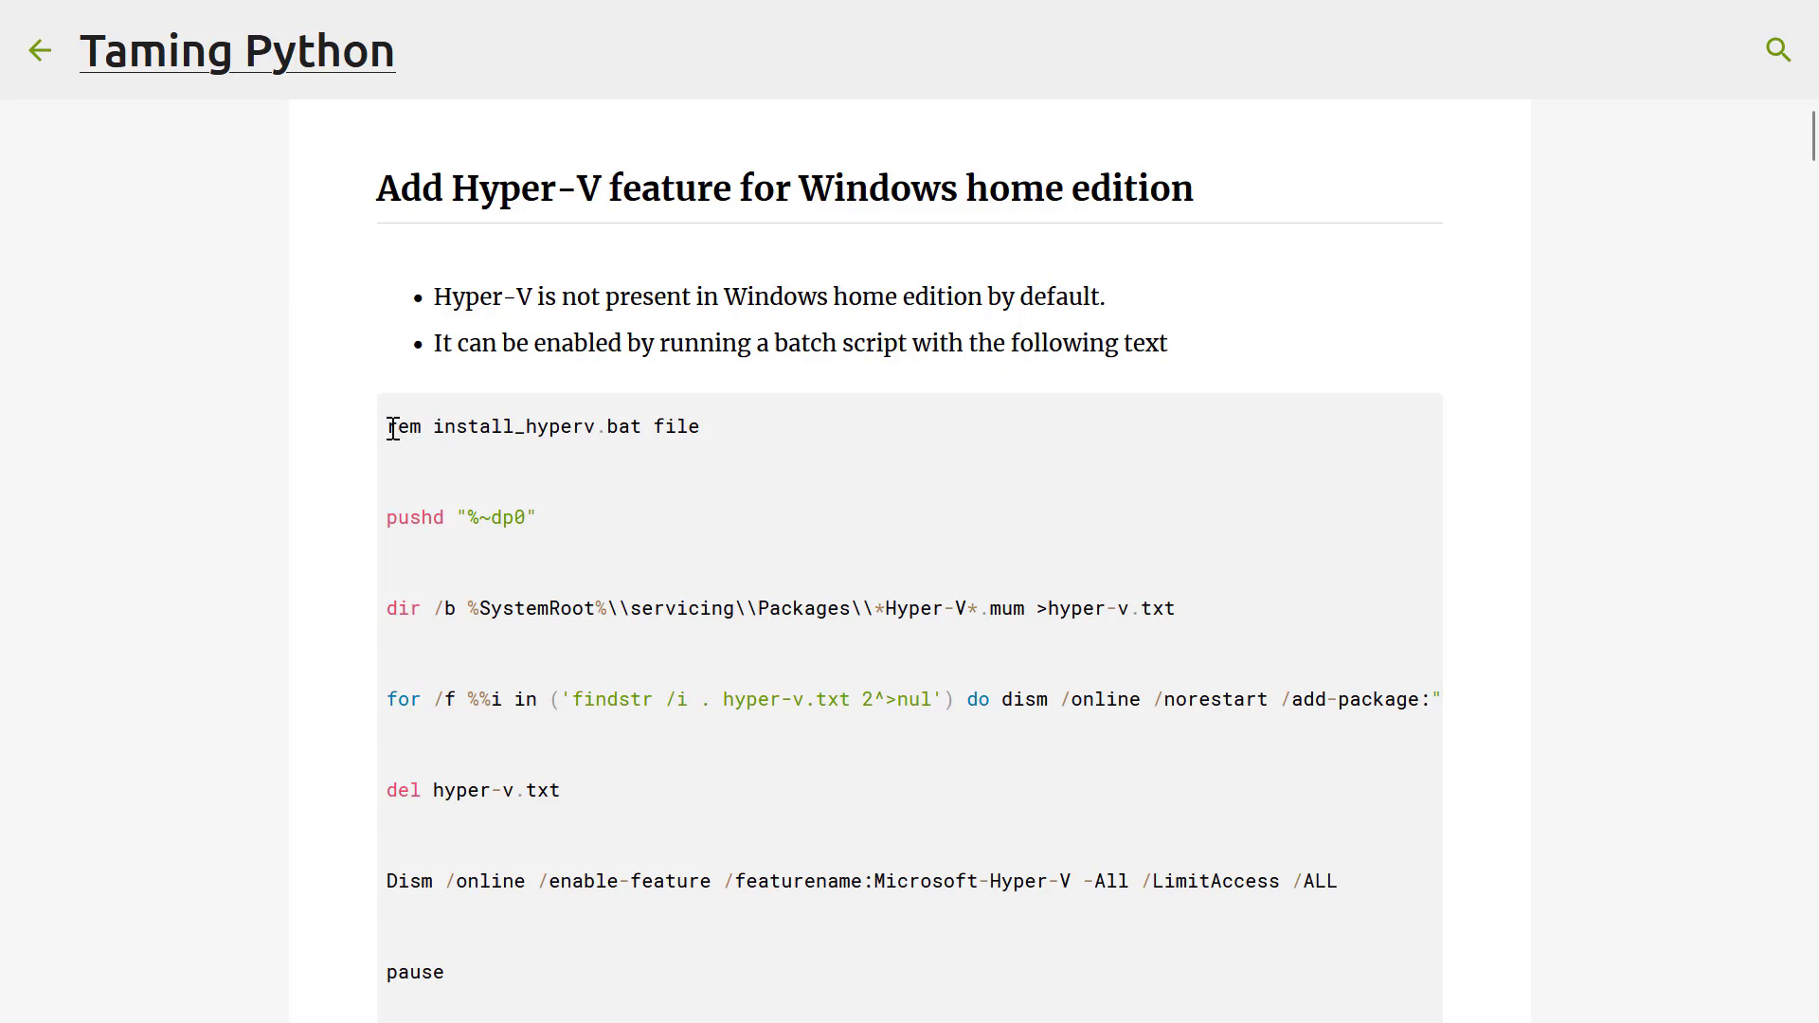
Review the Hyper-V install script in the article and in hyperv_install.bat, opened in Notepad, and close the file
left_click_drag(389, 429, 489, 969)
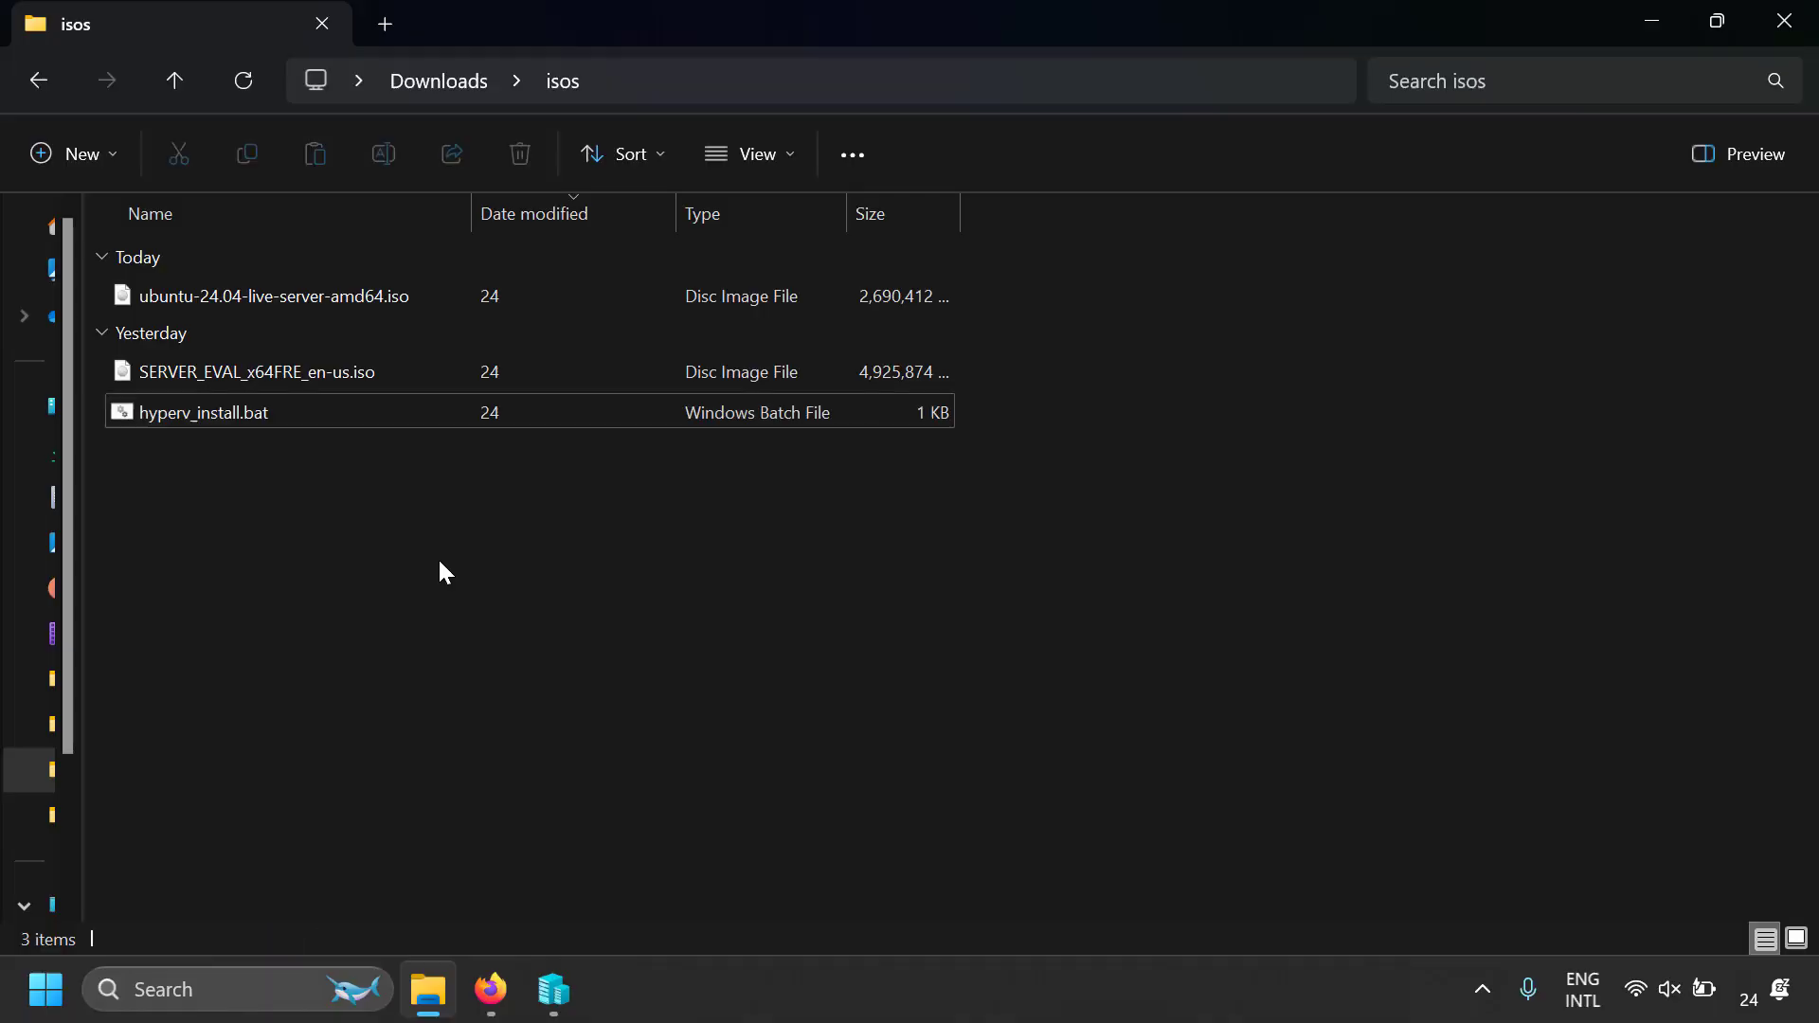
right_click(321, 421)
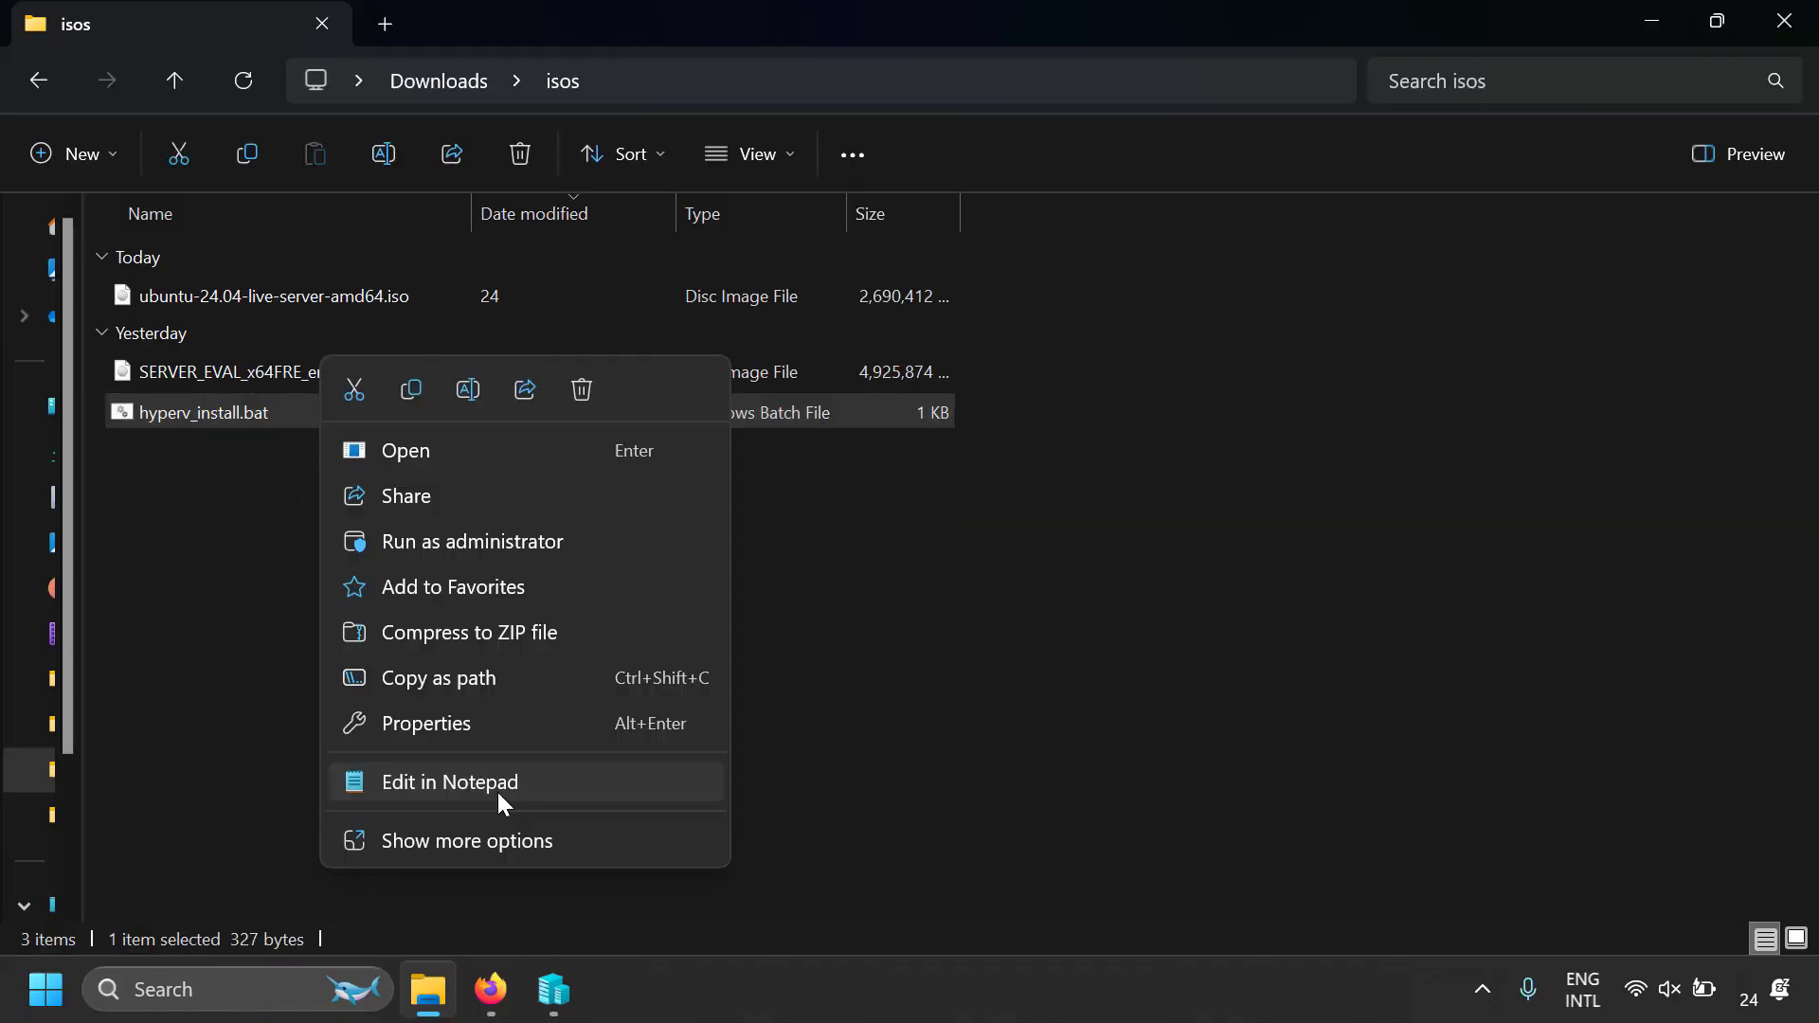
left_click(497, 792)
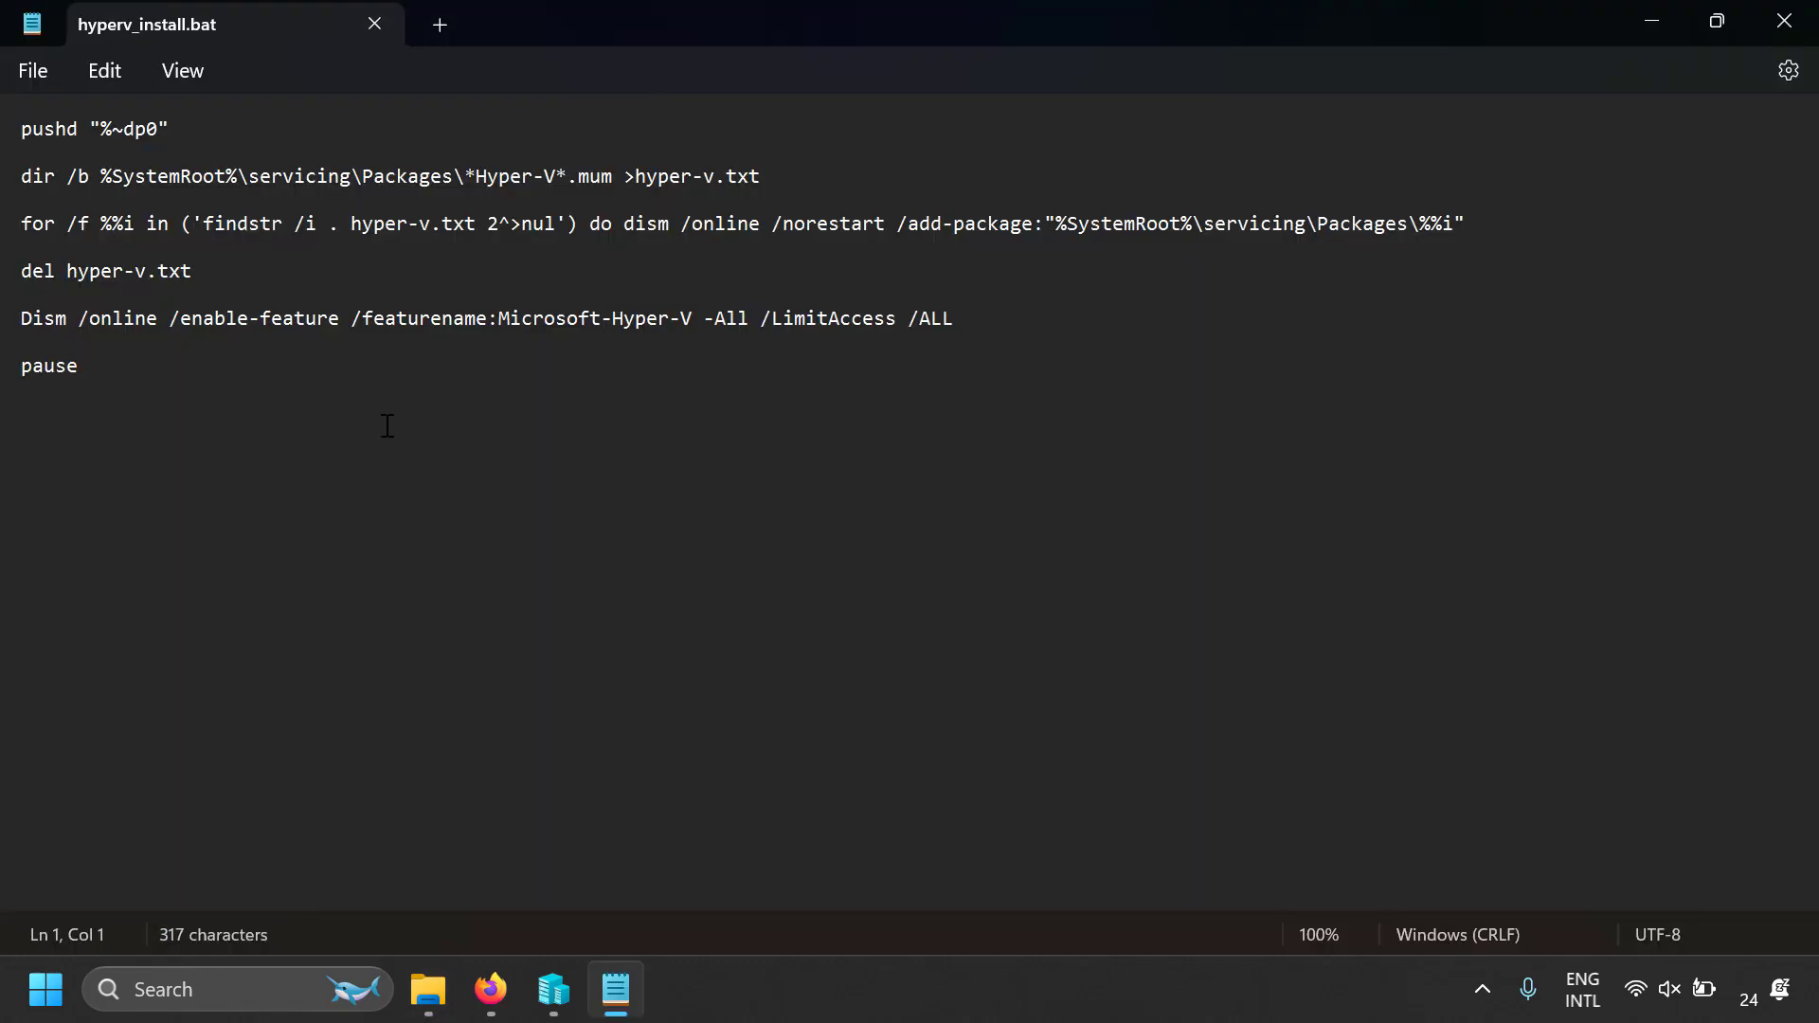
left_click_drag(195, 406, 9, 128)
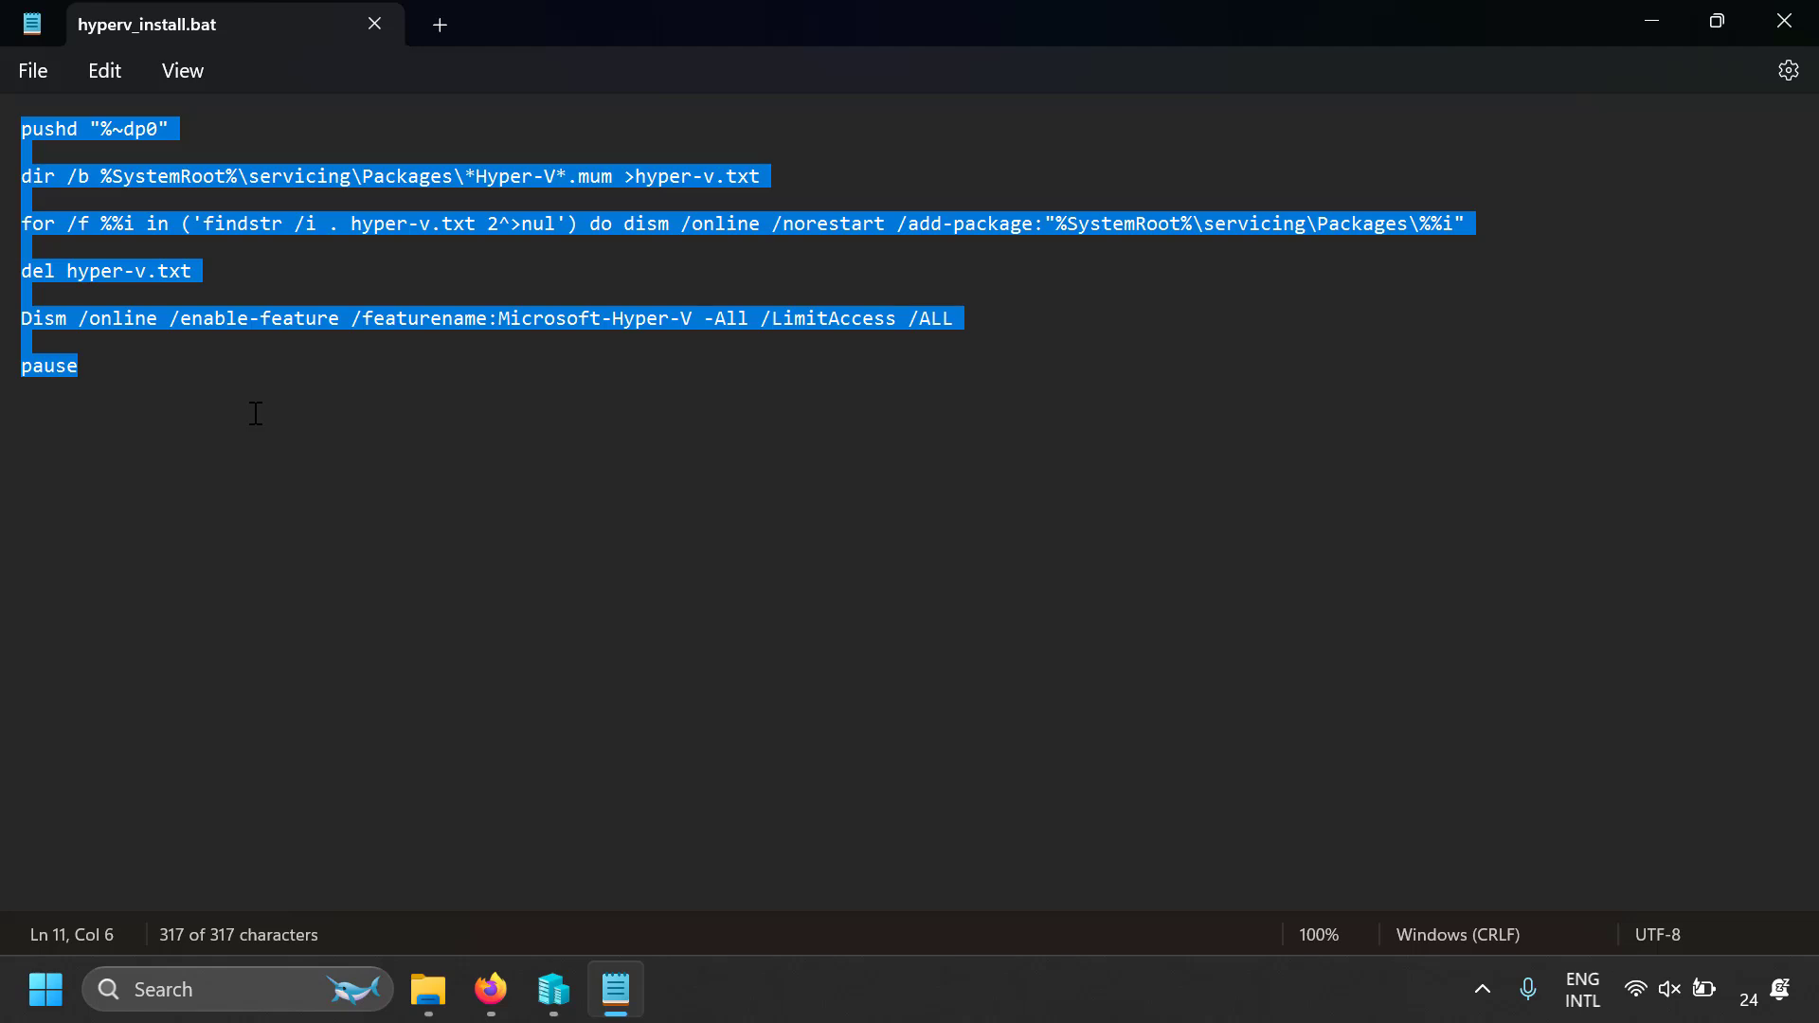
key("alt+F4")
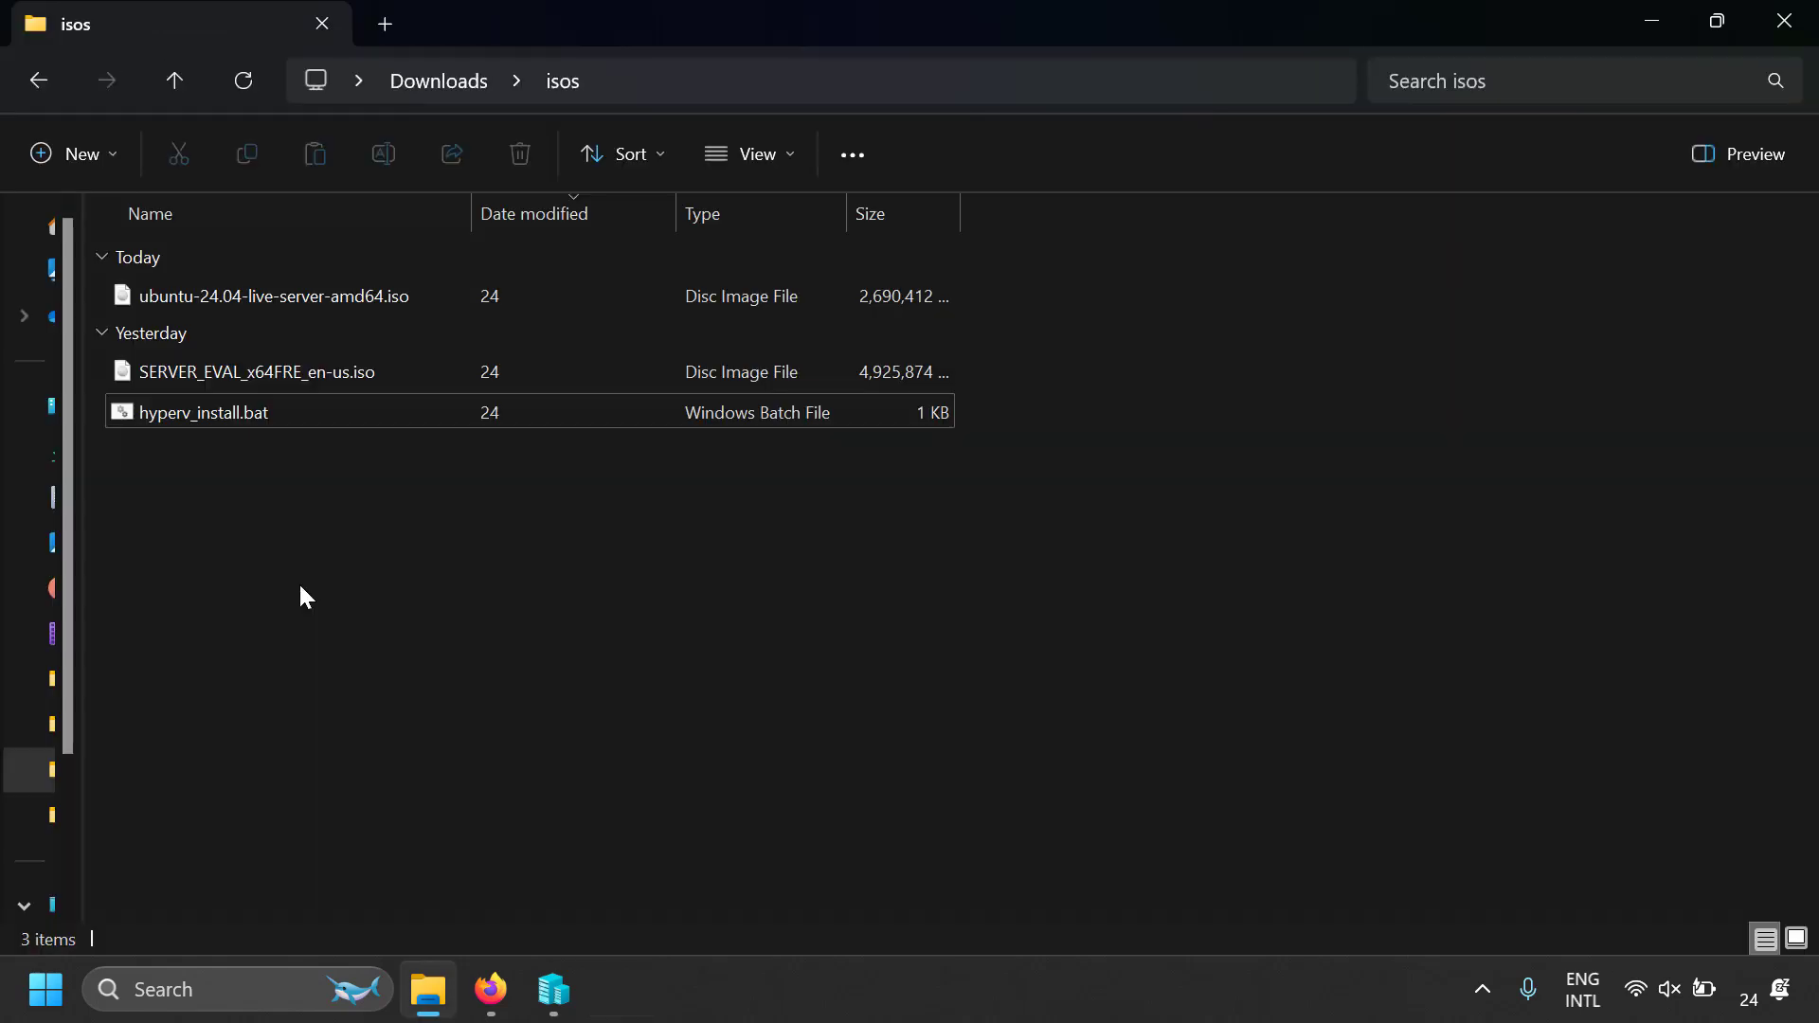
Locate the option to run hyperv_install.bat as administrator in the isos folder, without executing the script
left_click(321, 419)
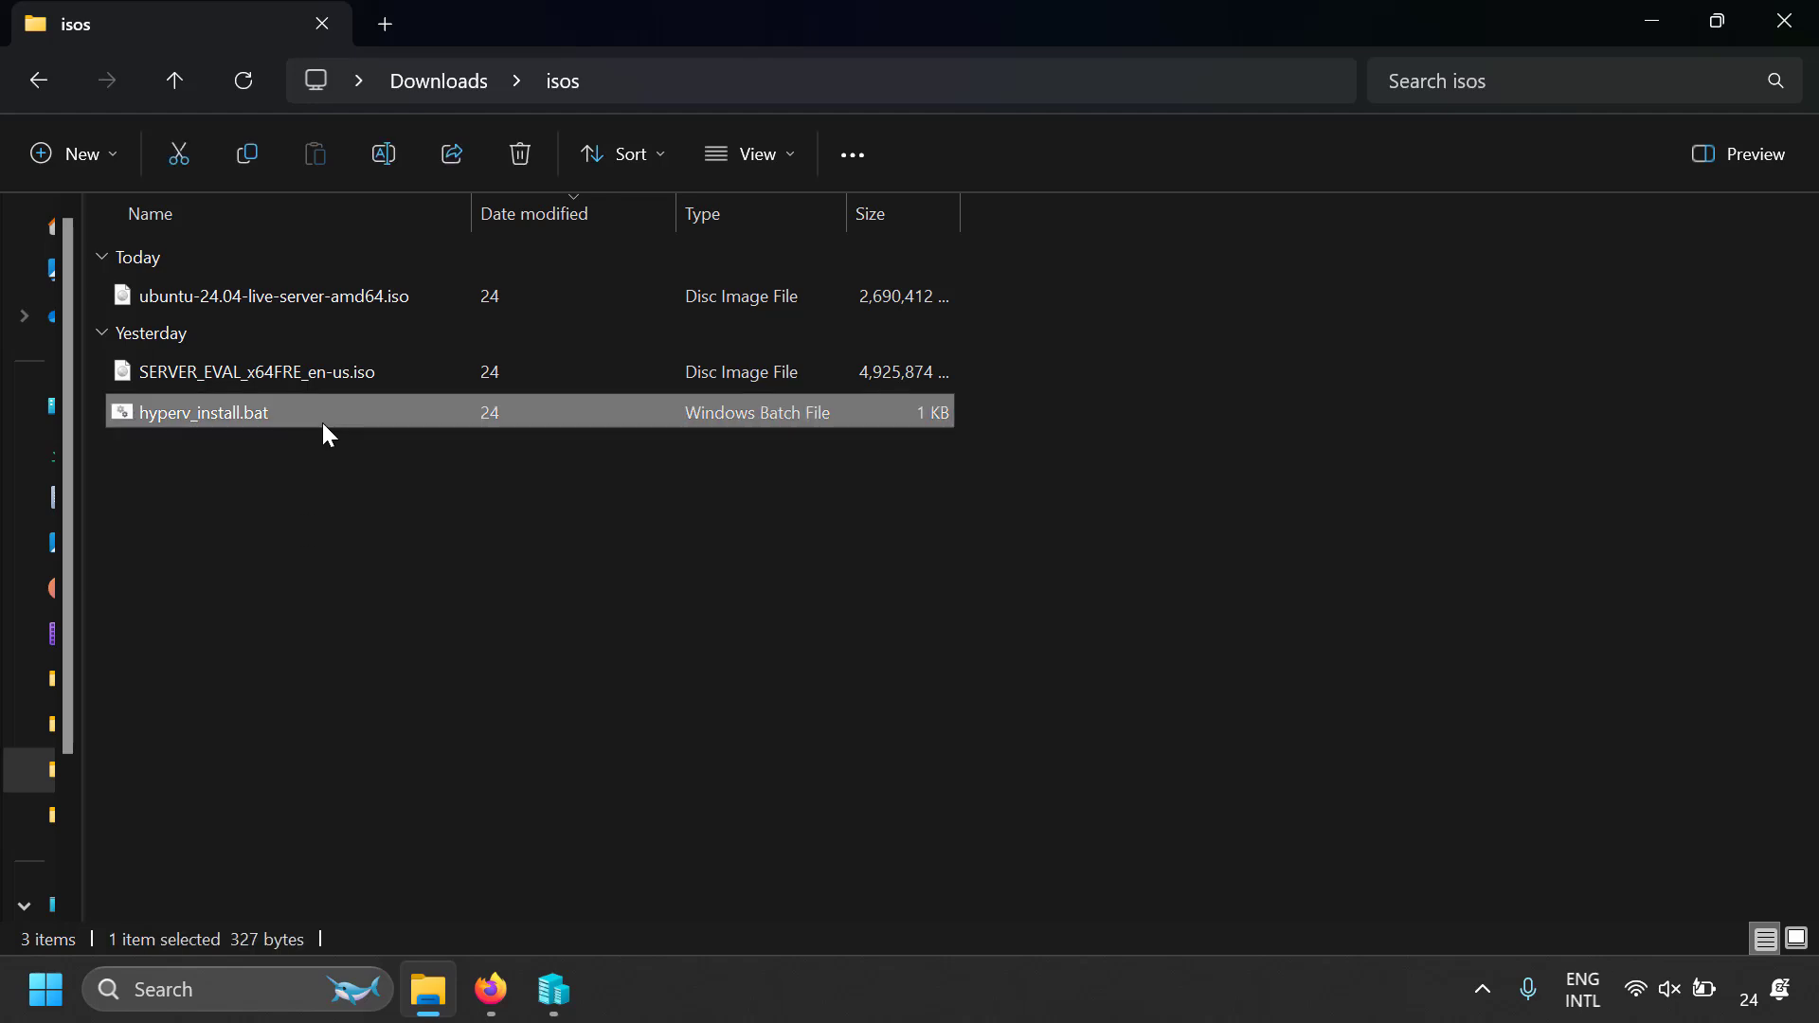
right_click(322, 423)
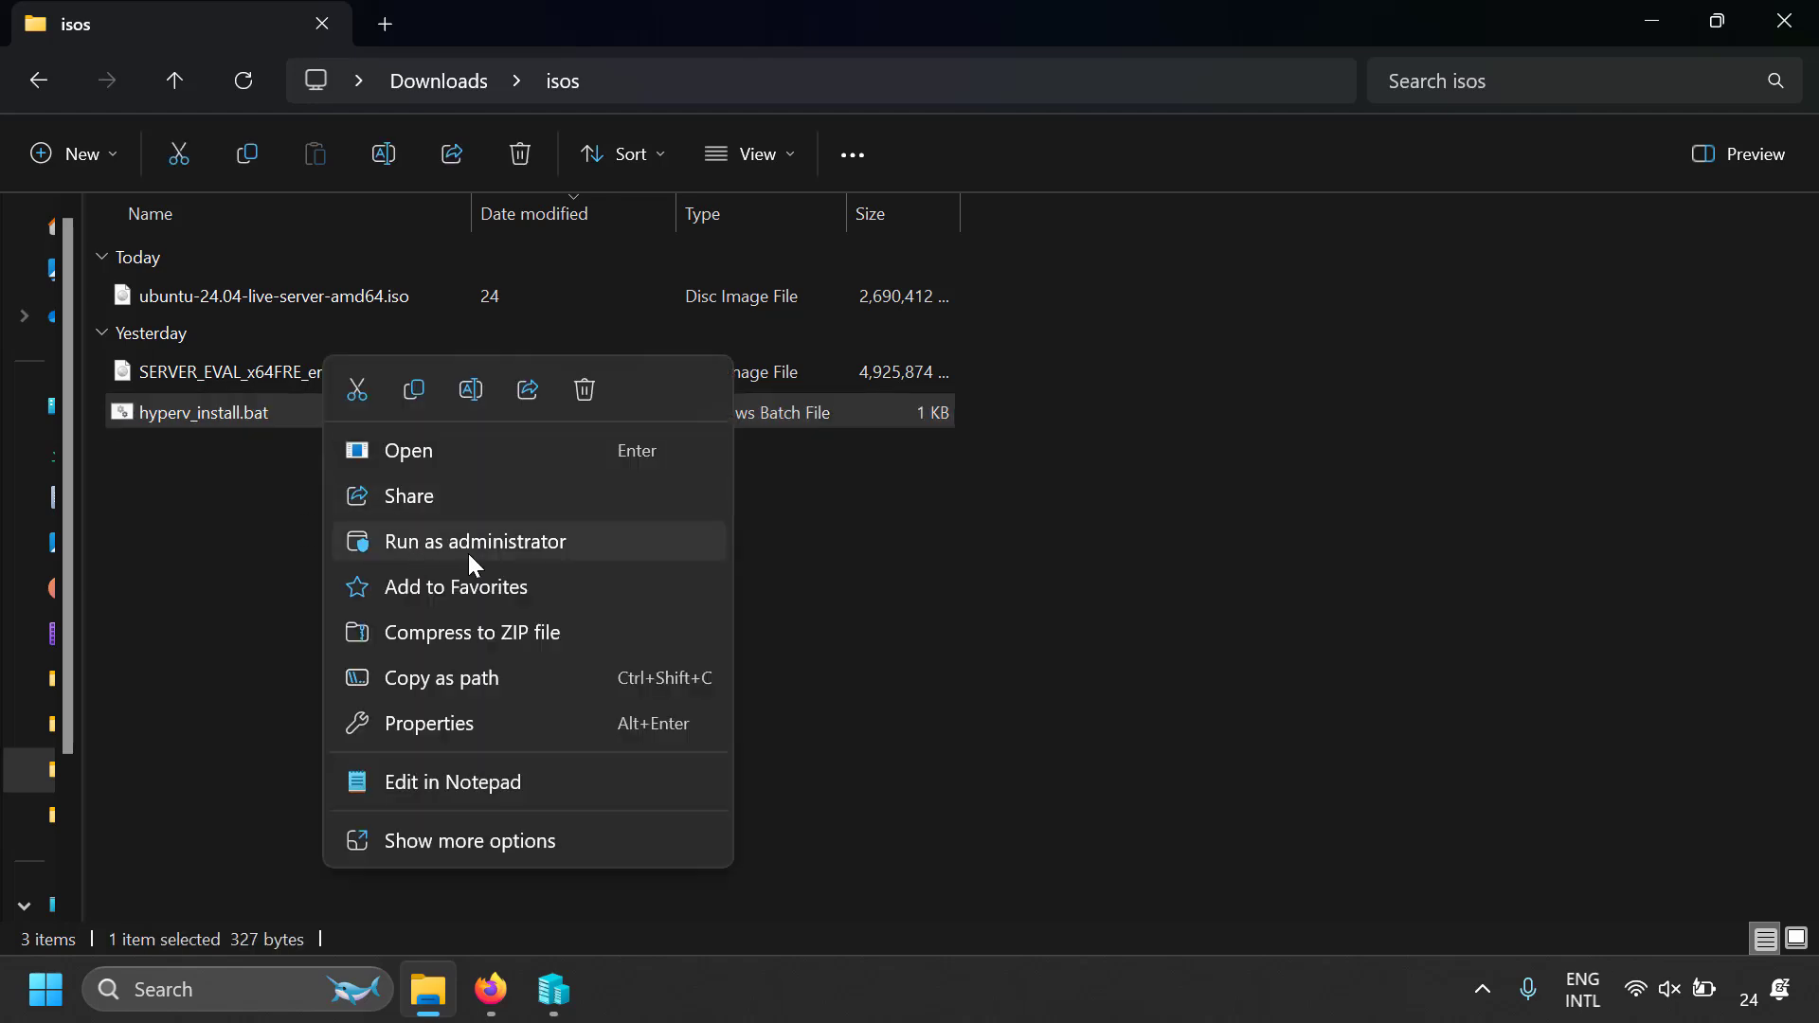
left_click(219, 568)
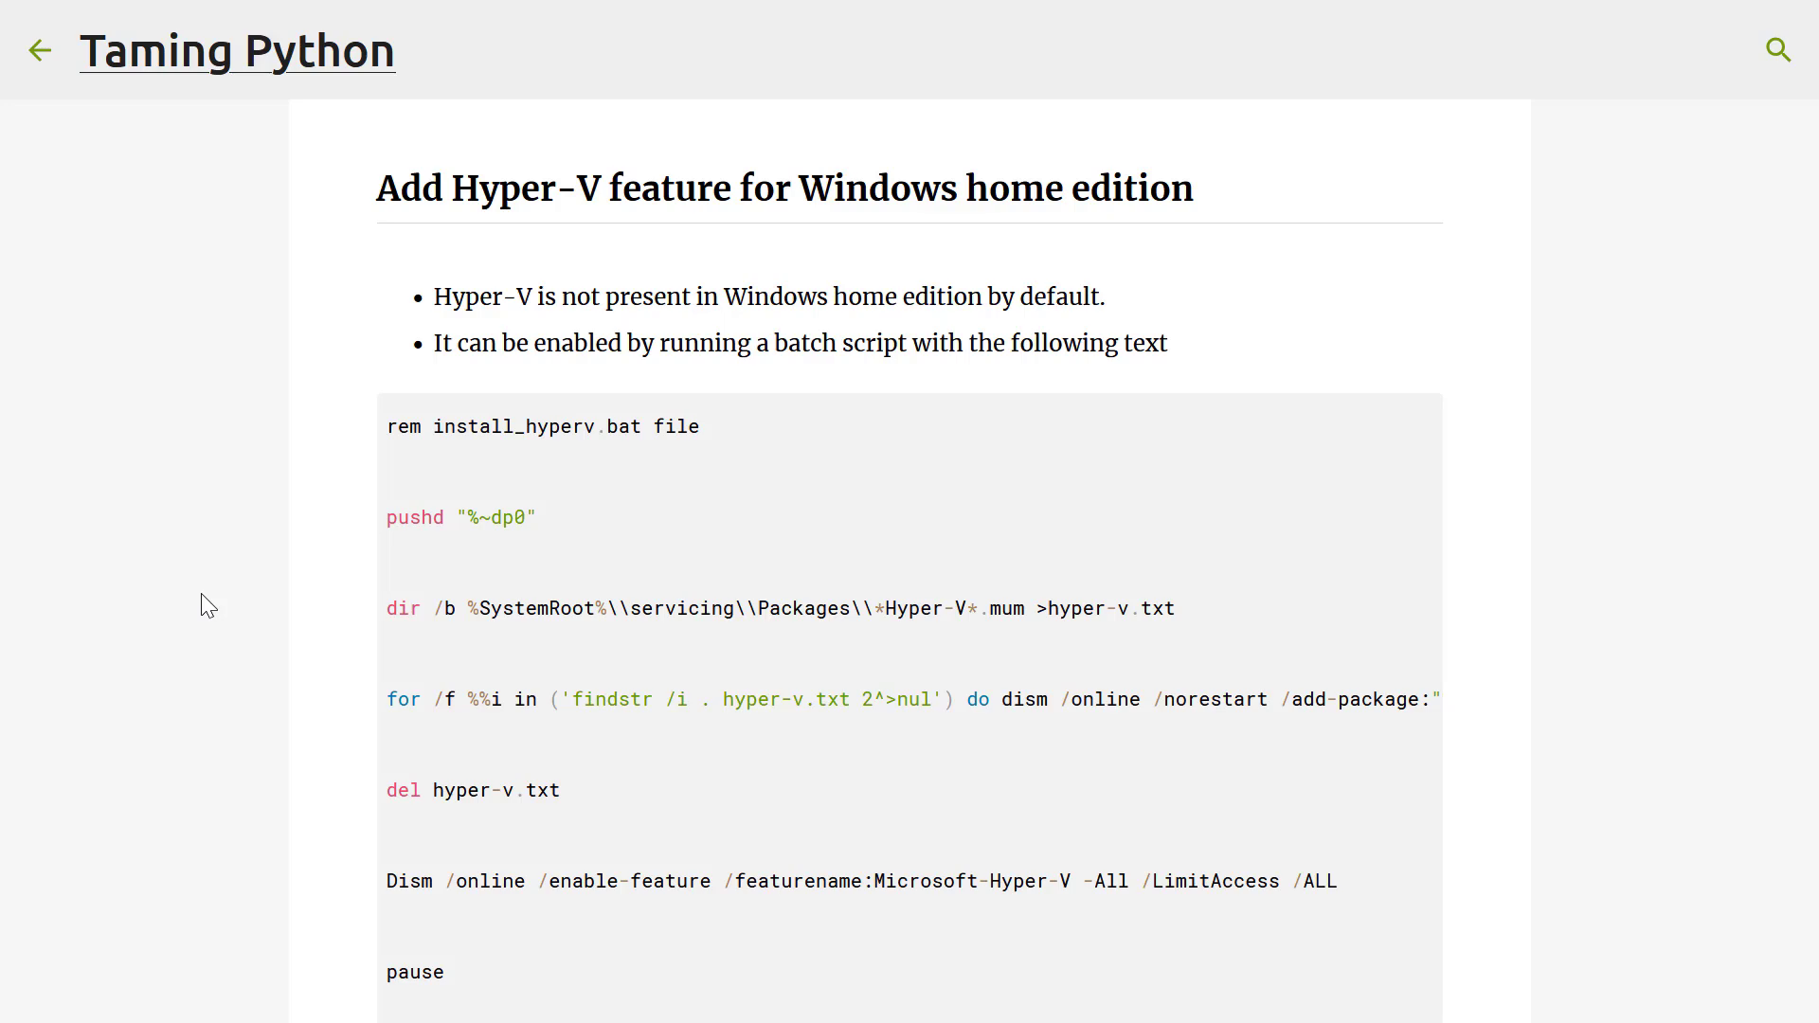
Open Windows Features, make sure Hyper-V is enabled with its Management Tools and Platform, and apply the selection
scroll(202, 597, "down", 10)
scroll(202, 597, "up", 2)
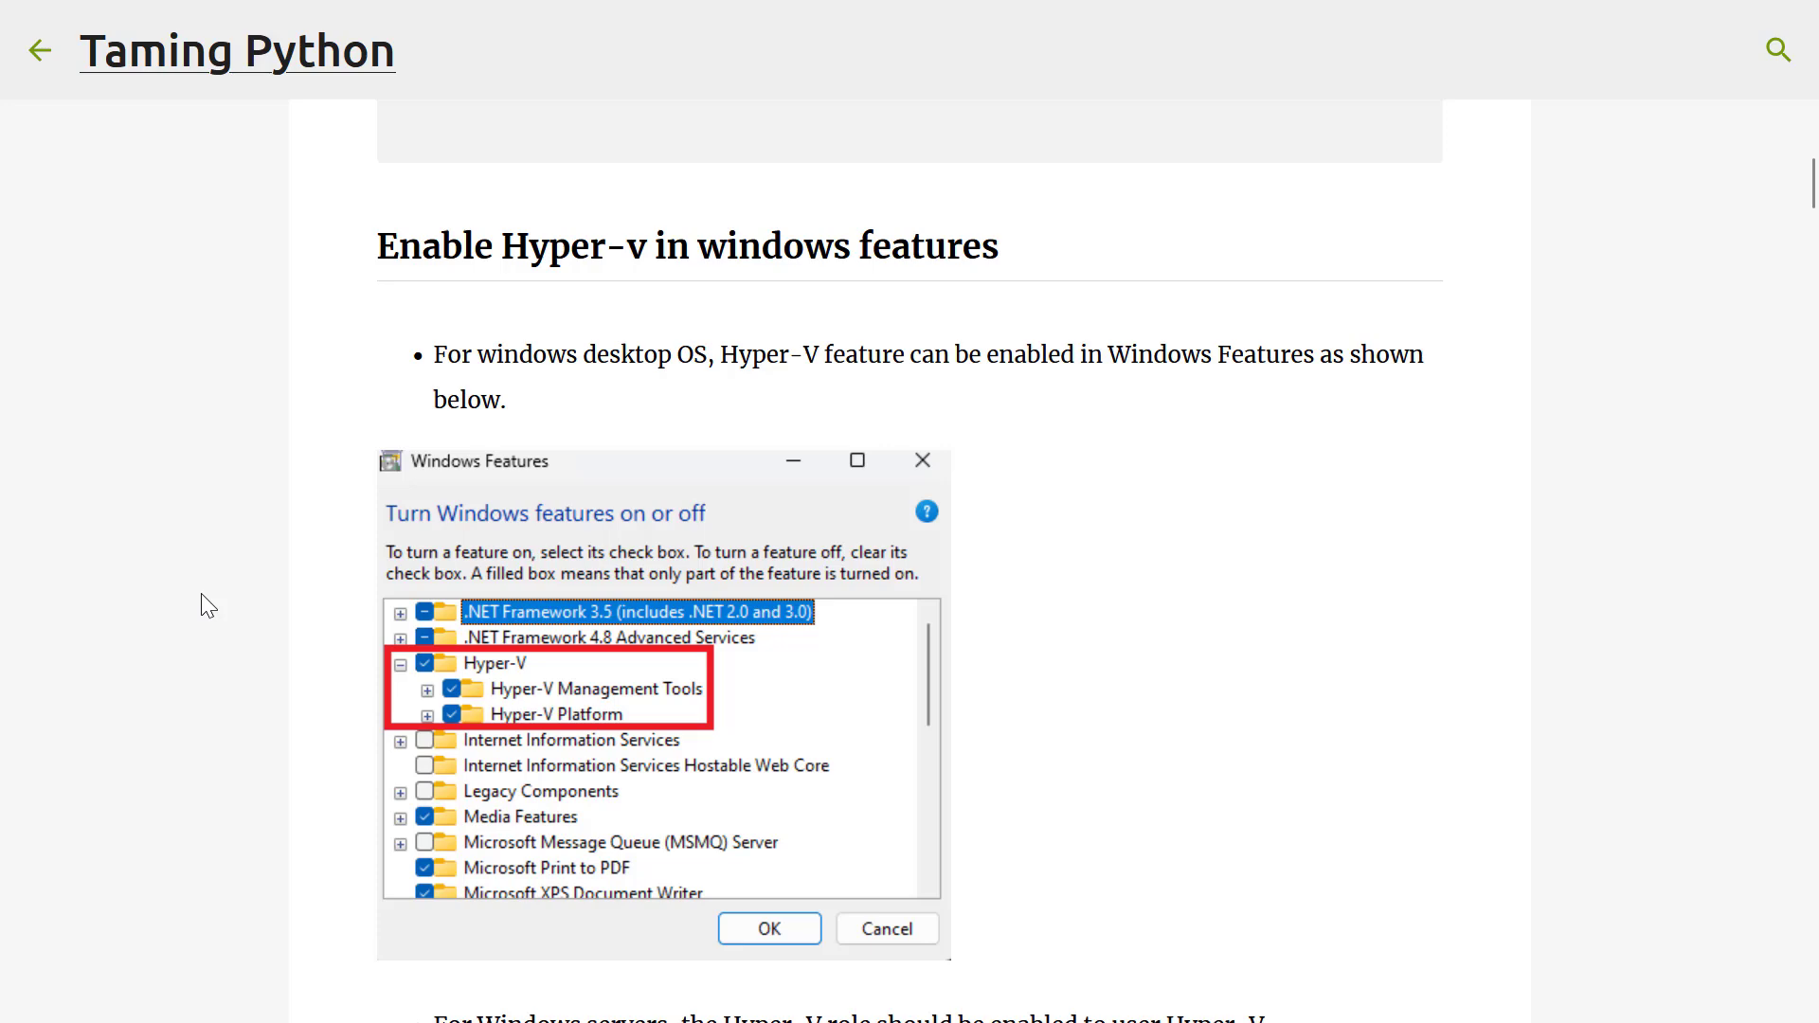
key("super")
type("windows feat")
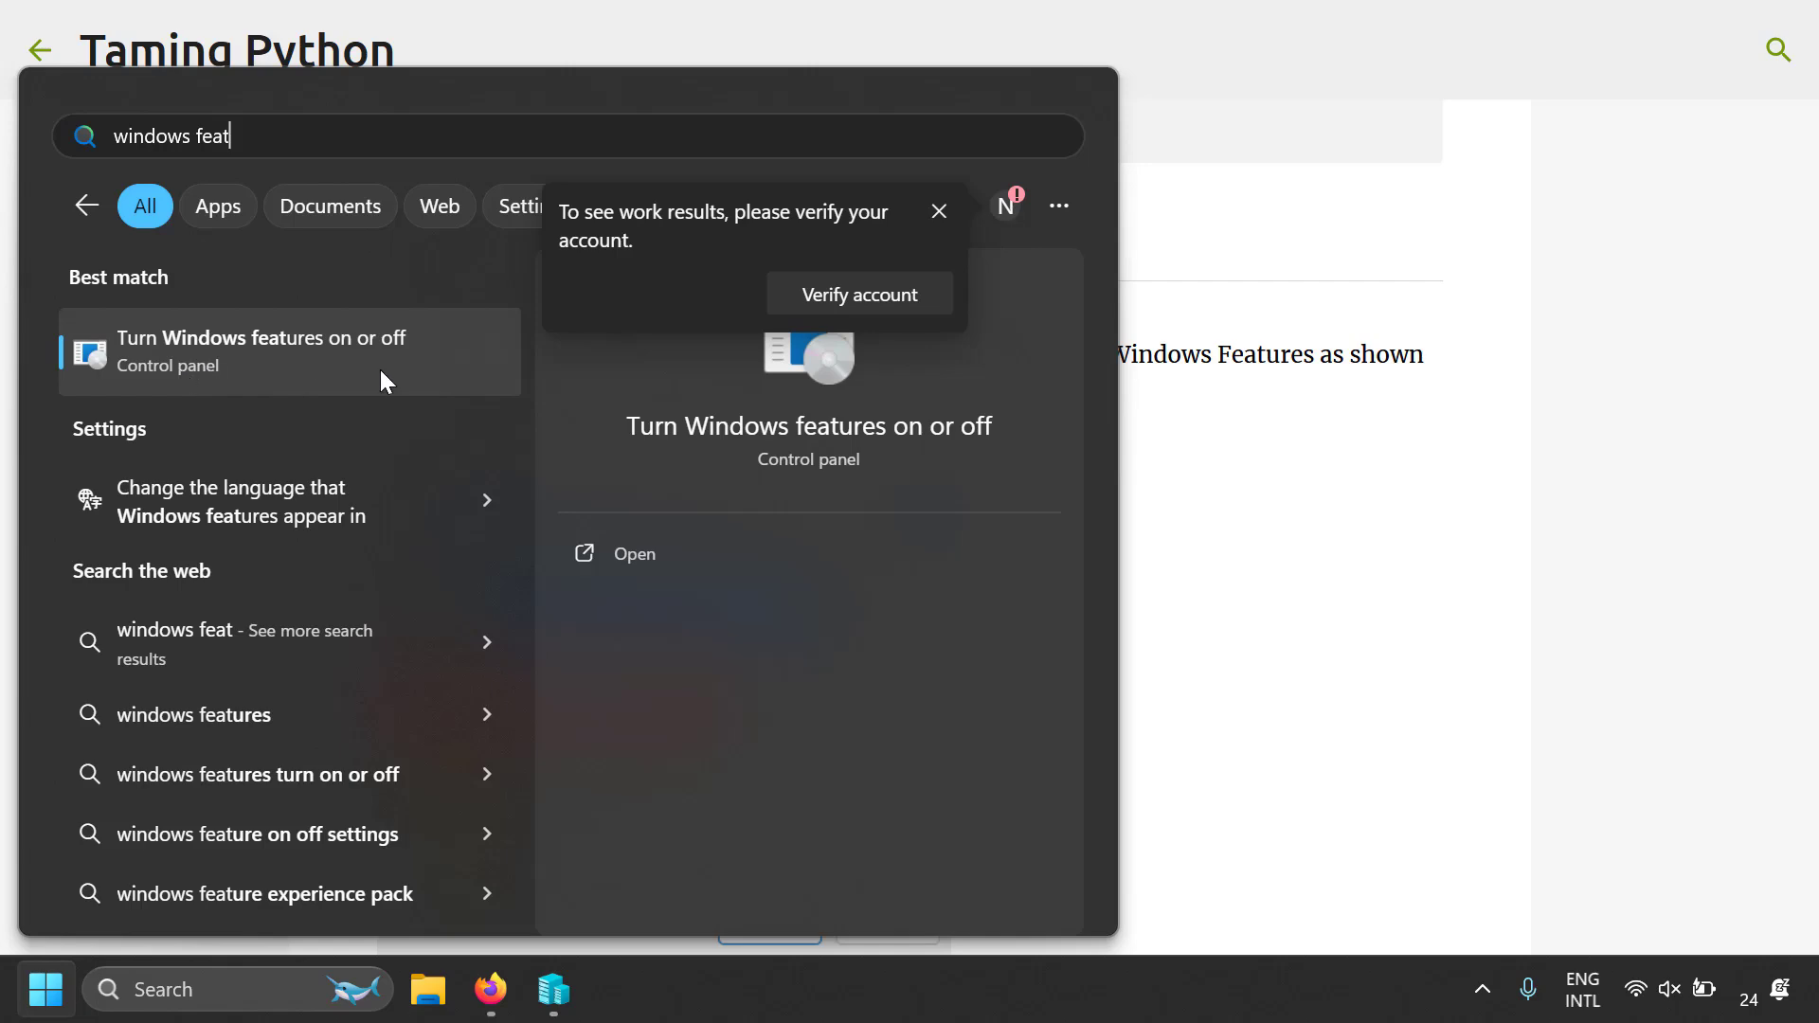
left_click(331, 365)
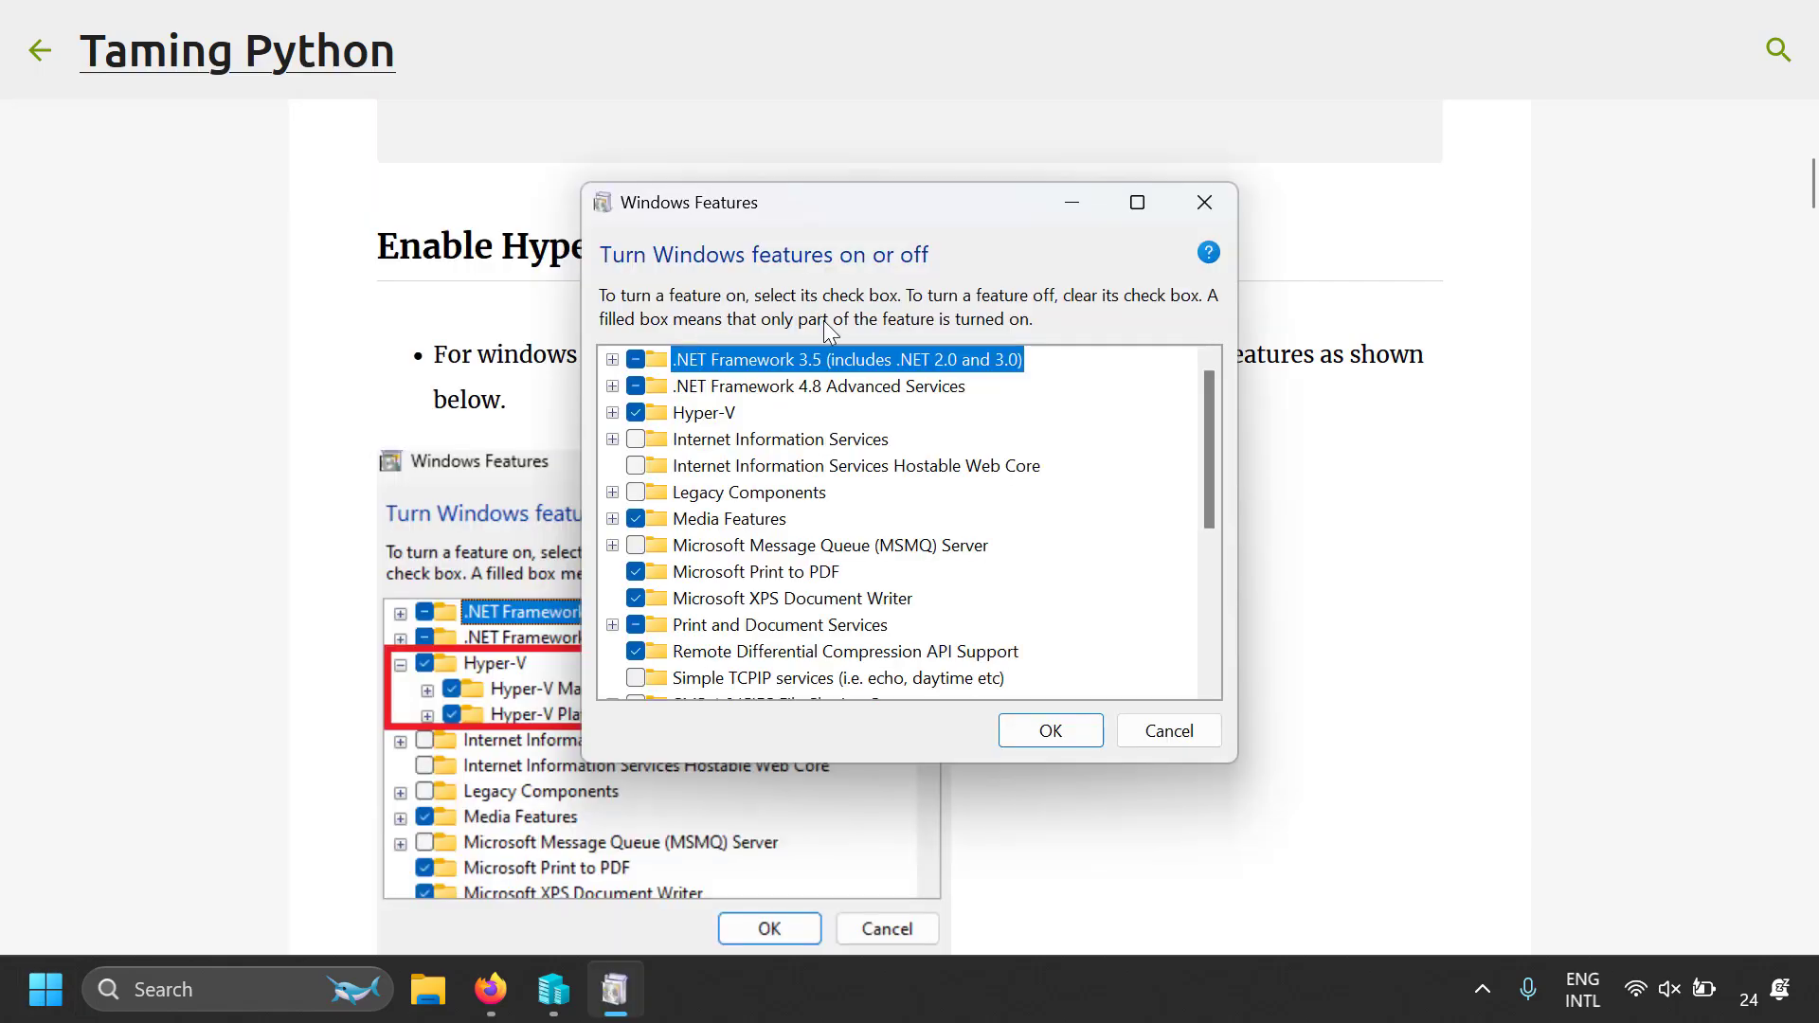
left_click(613, 413)
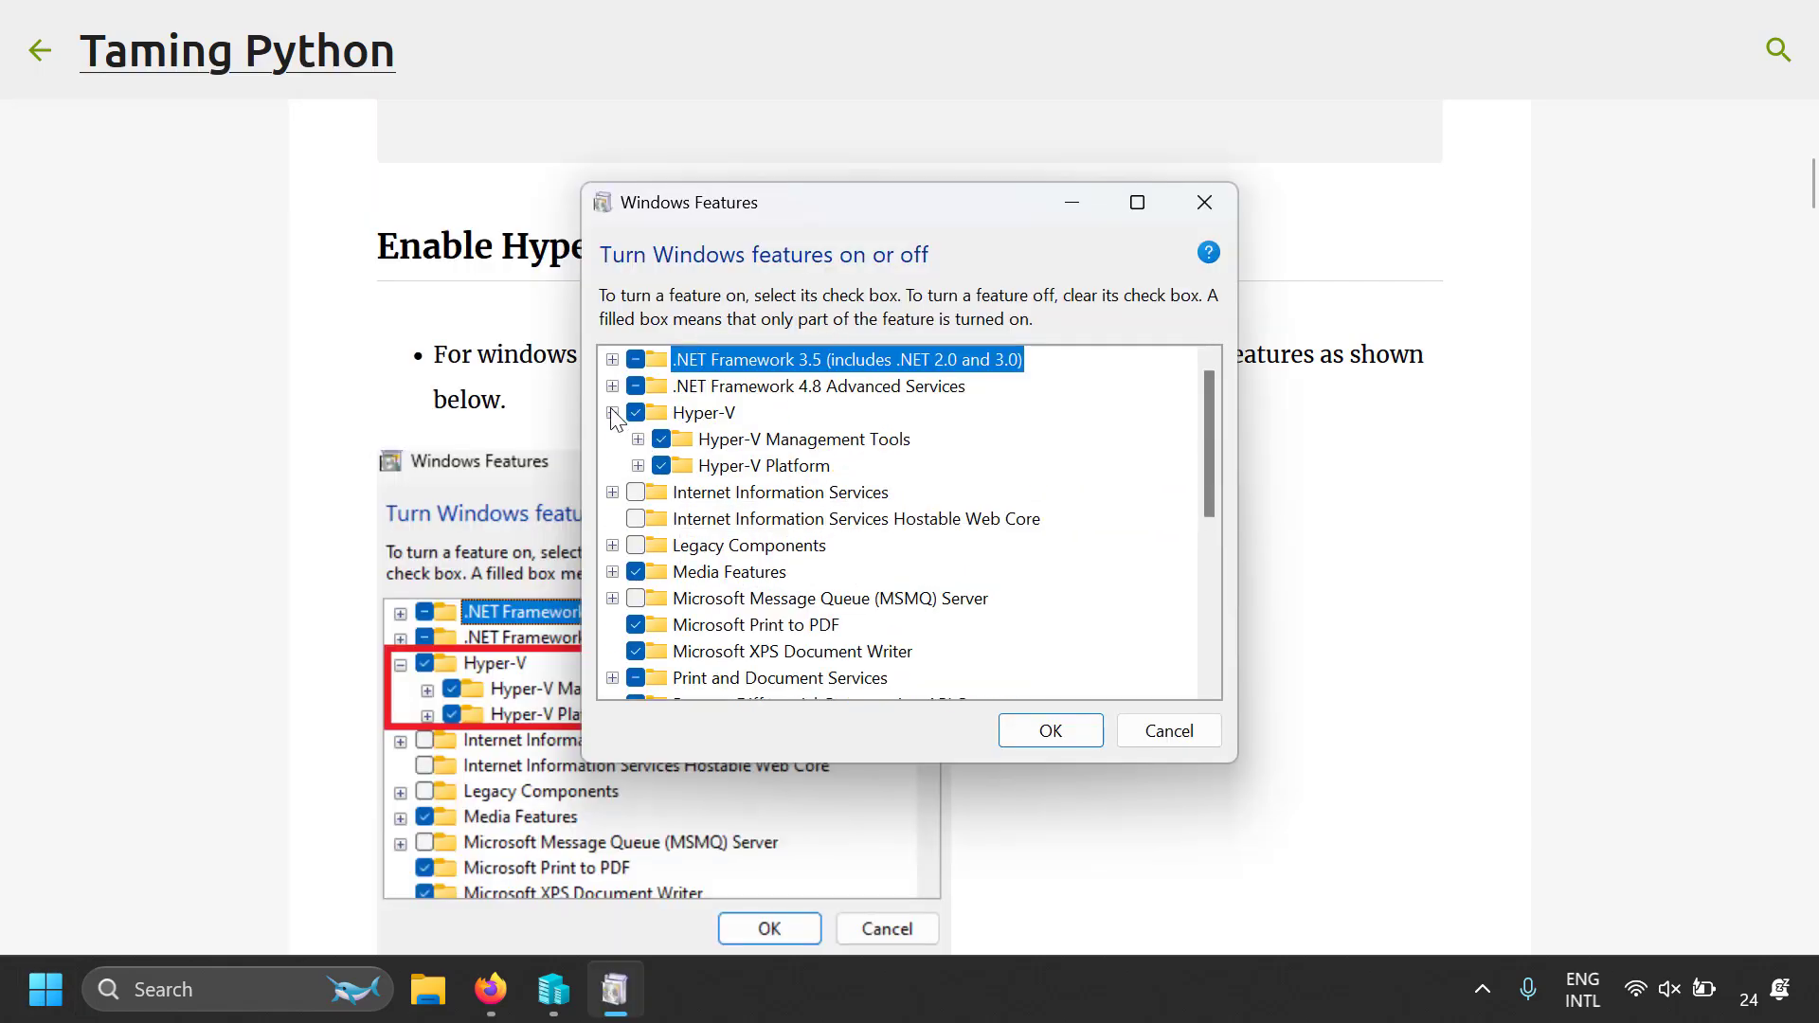
left_click(636, 413)
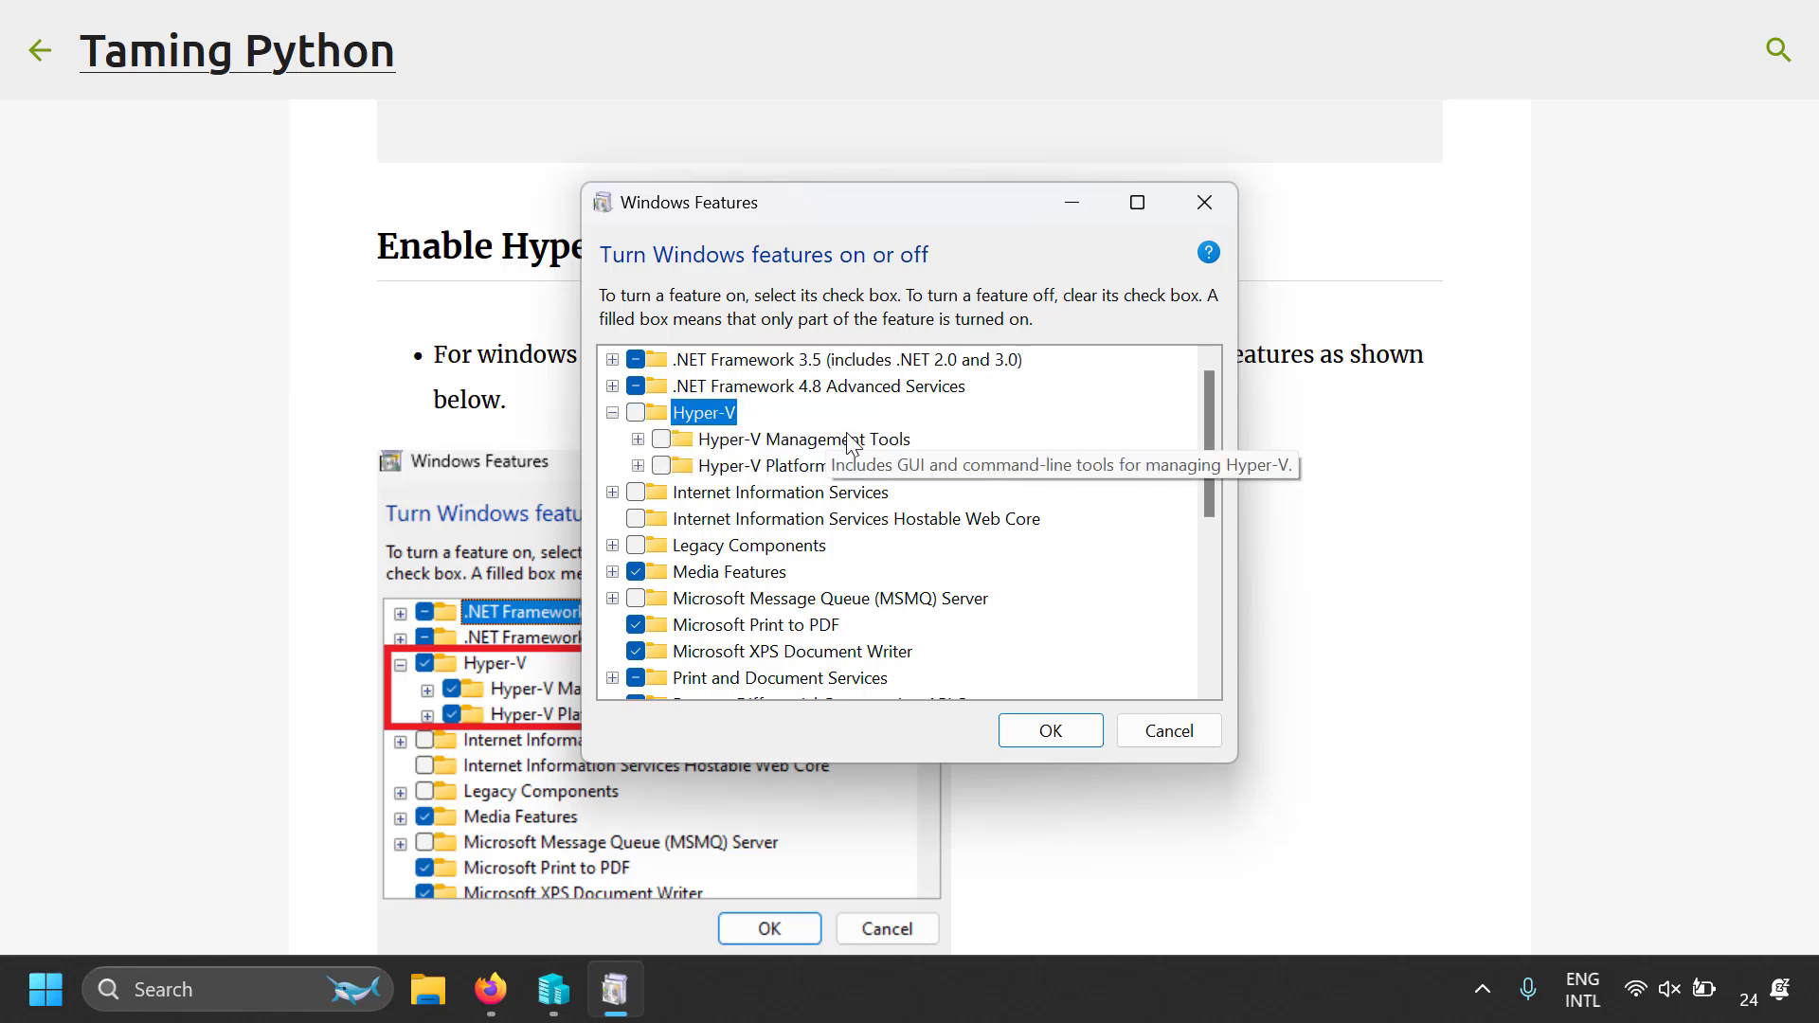
left_click(635, 415)
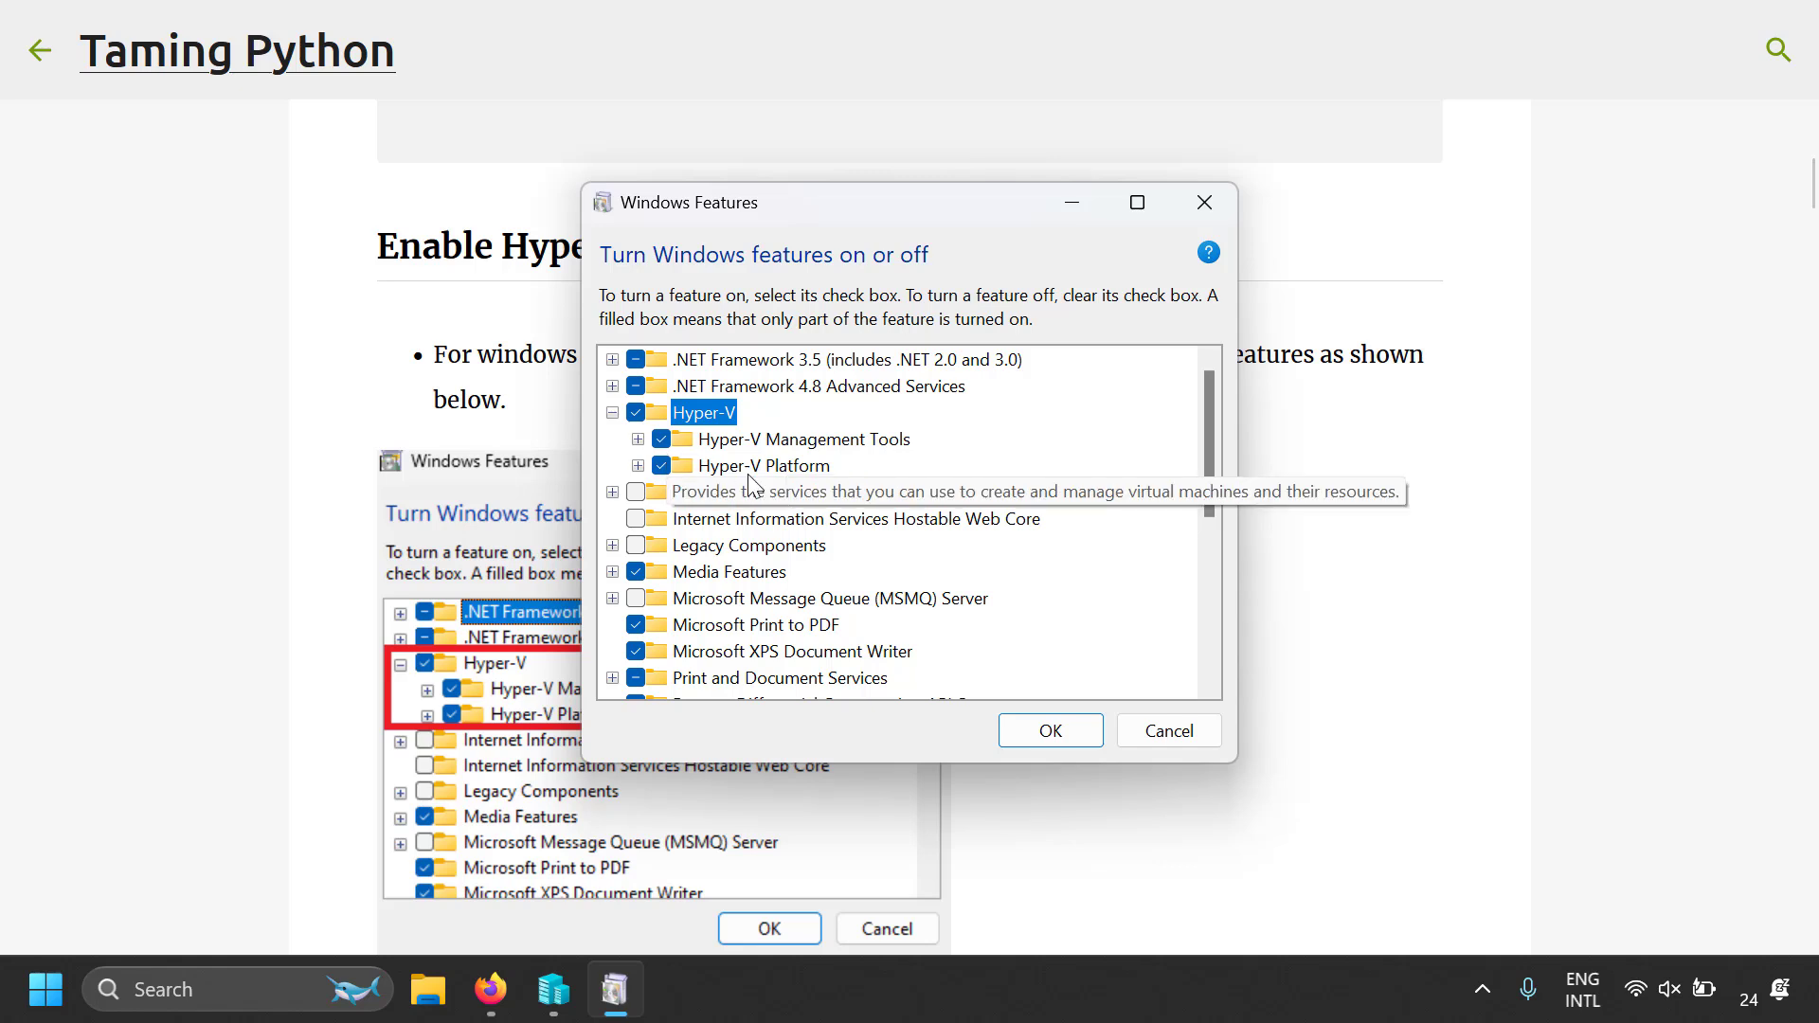
left_click(1035, 733)
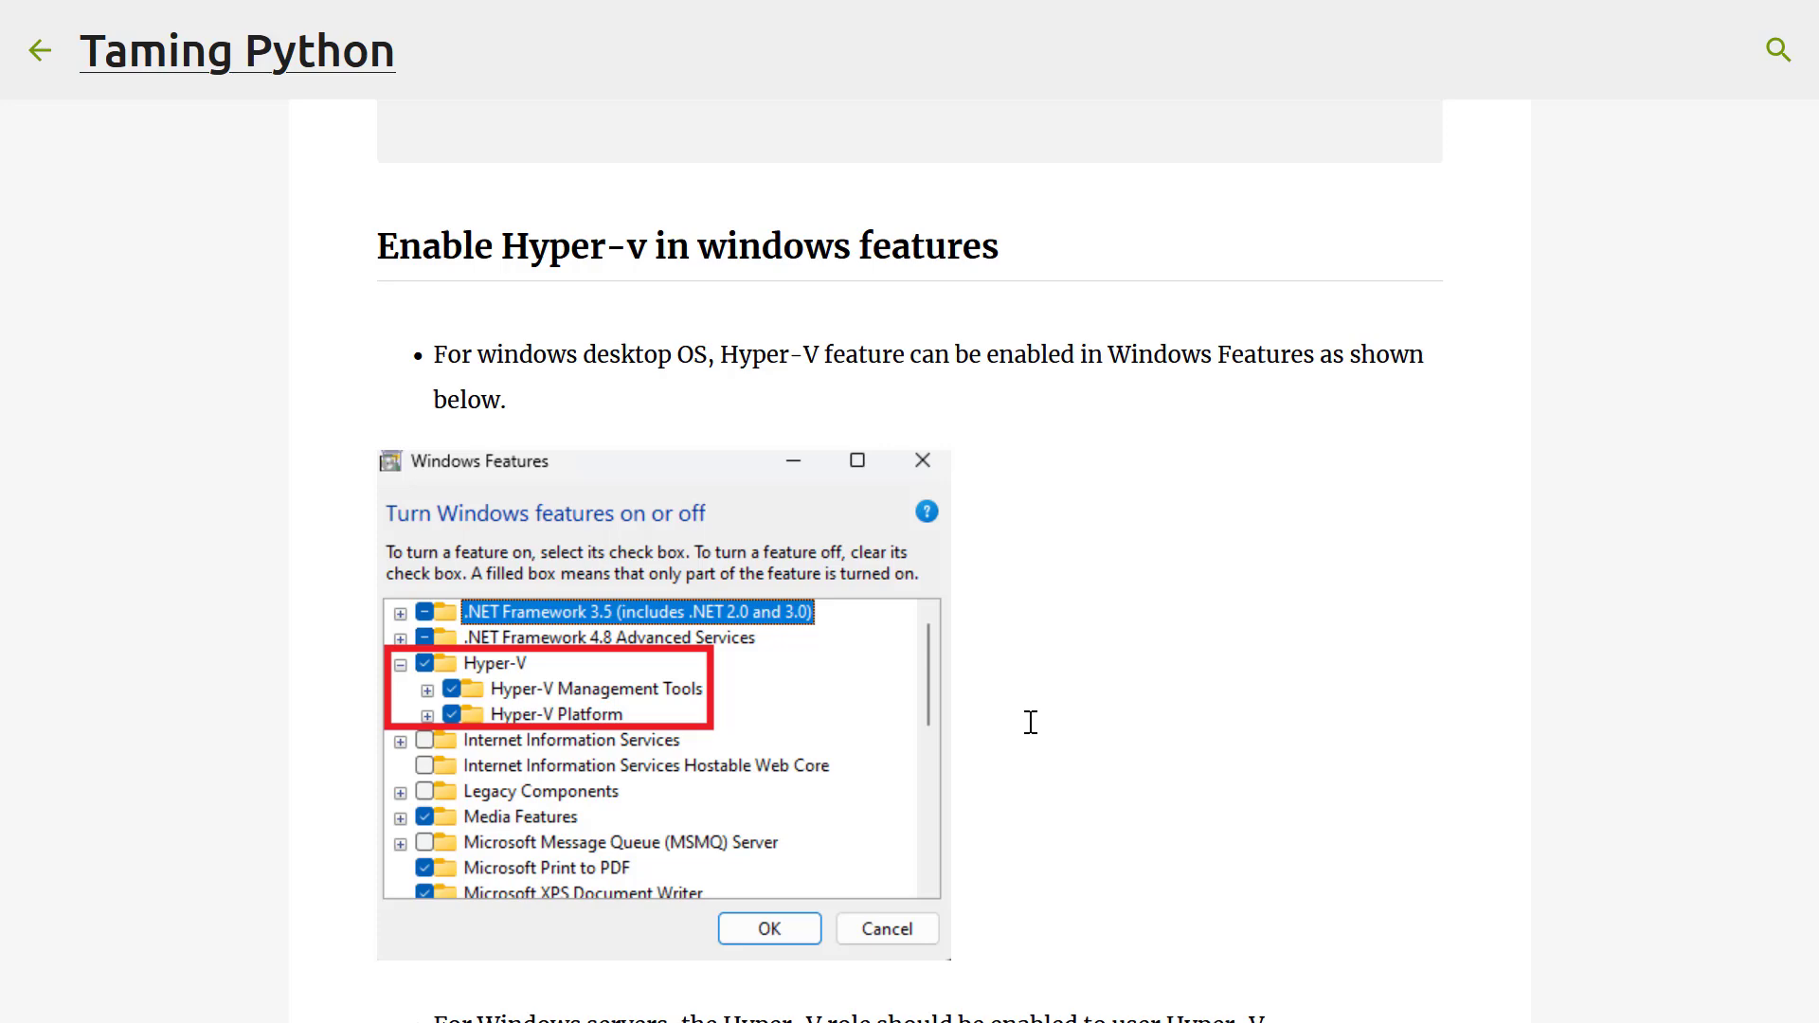
Search Windows for Hyper-V Manager and highlight the alternative virtmgmt.msc command in the article's Hyper-V manager section
scroll(1031, 722, "down", 10)
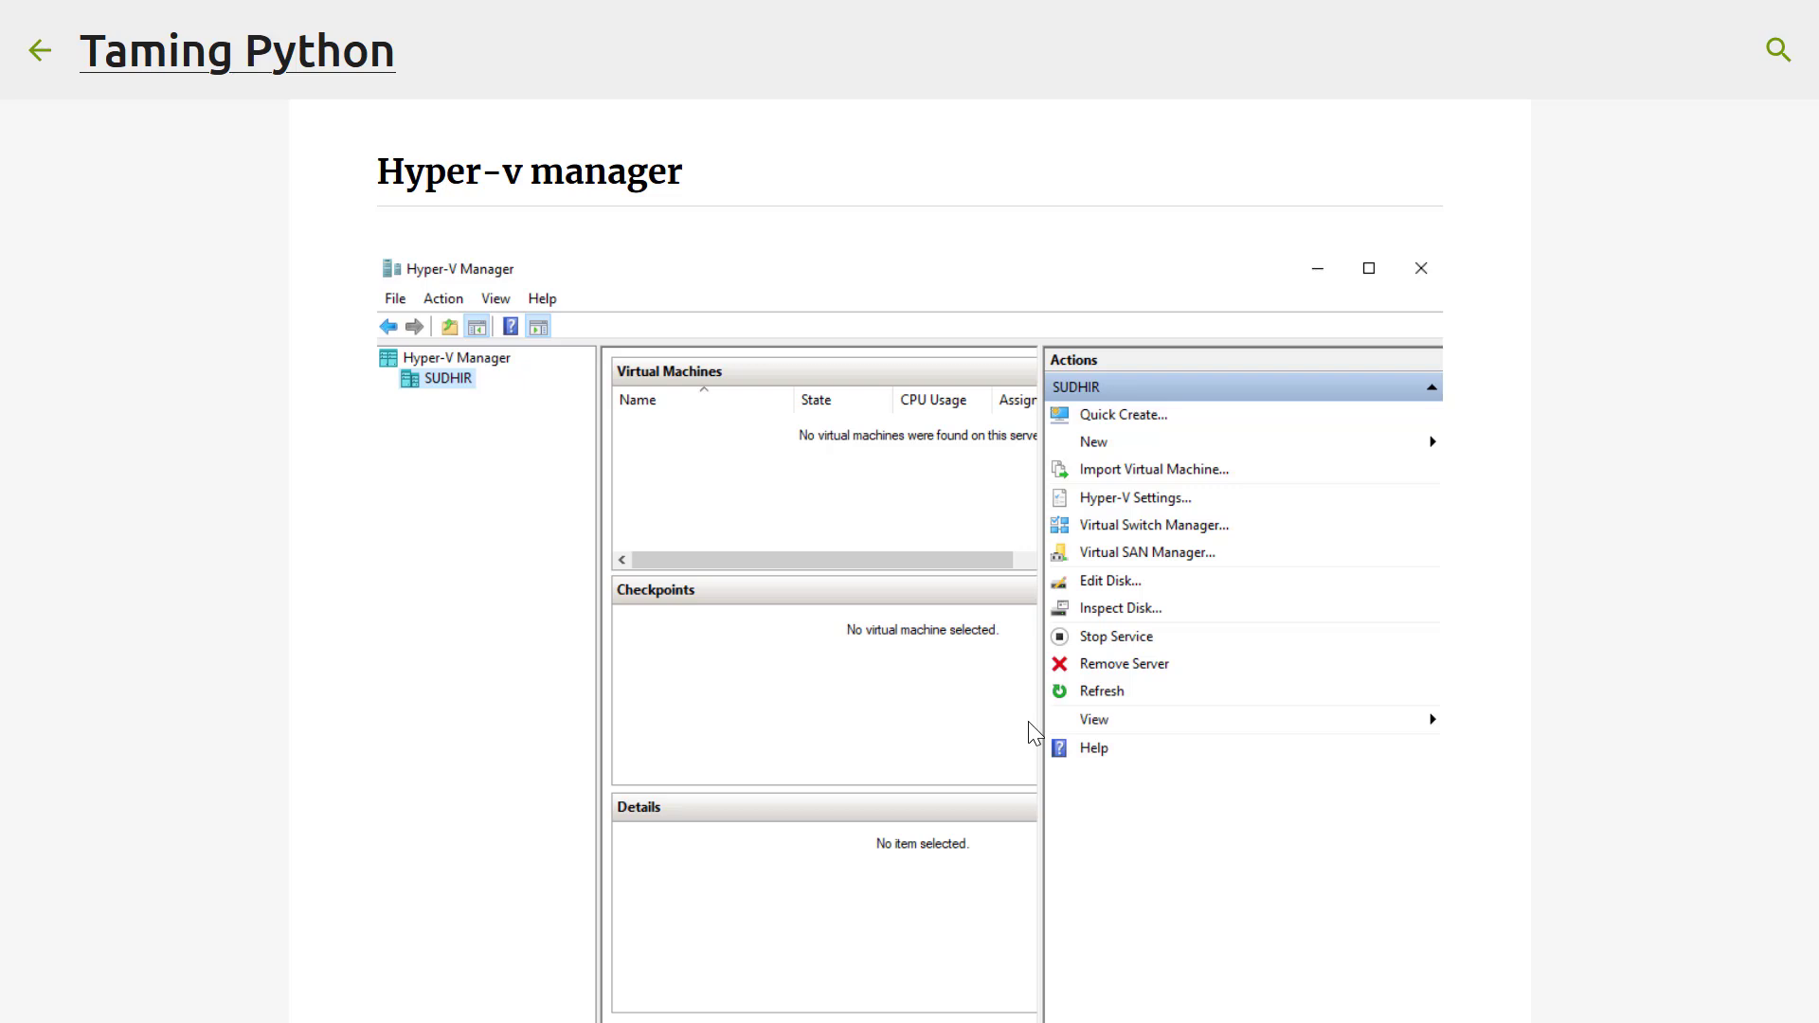
key("super")
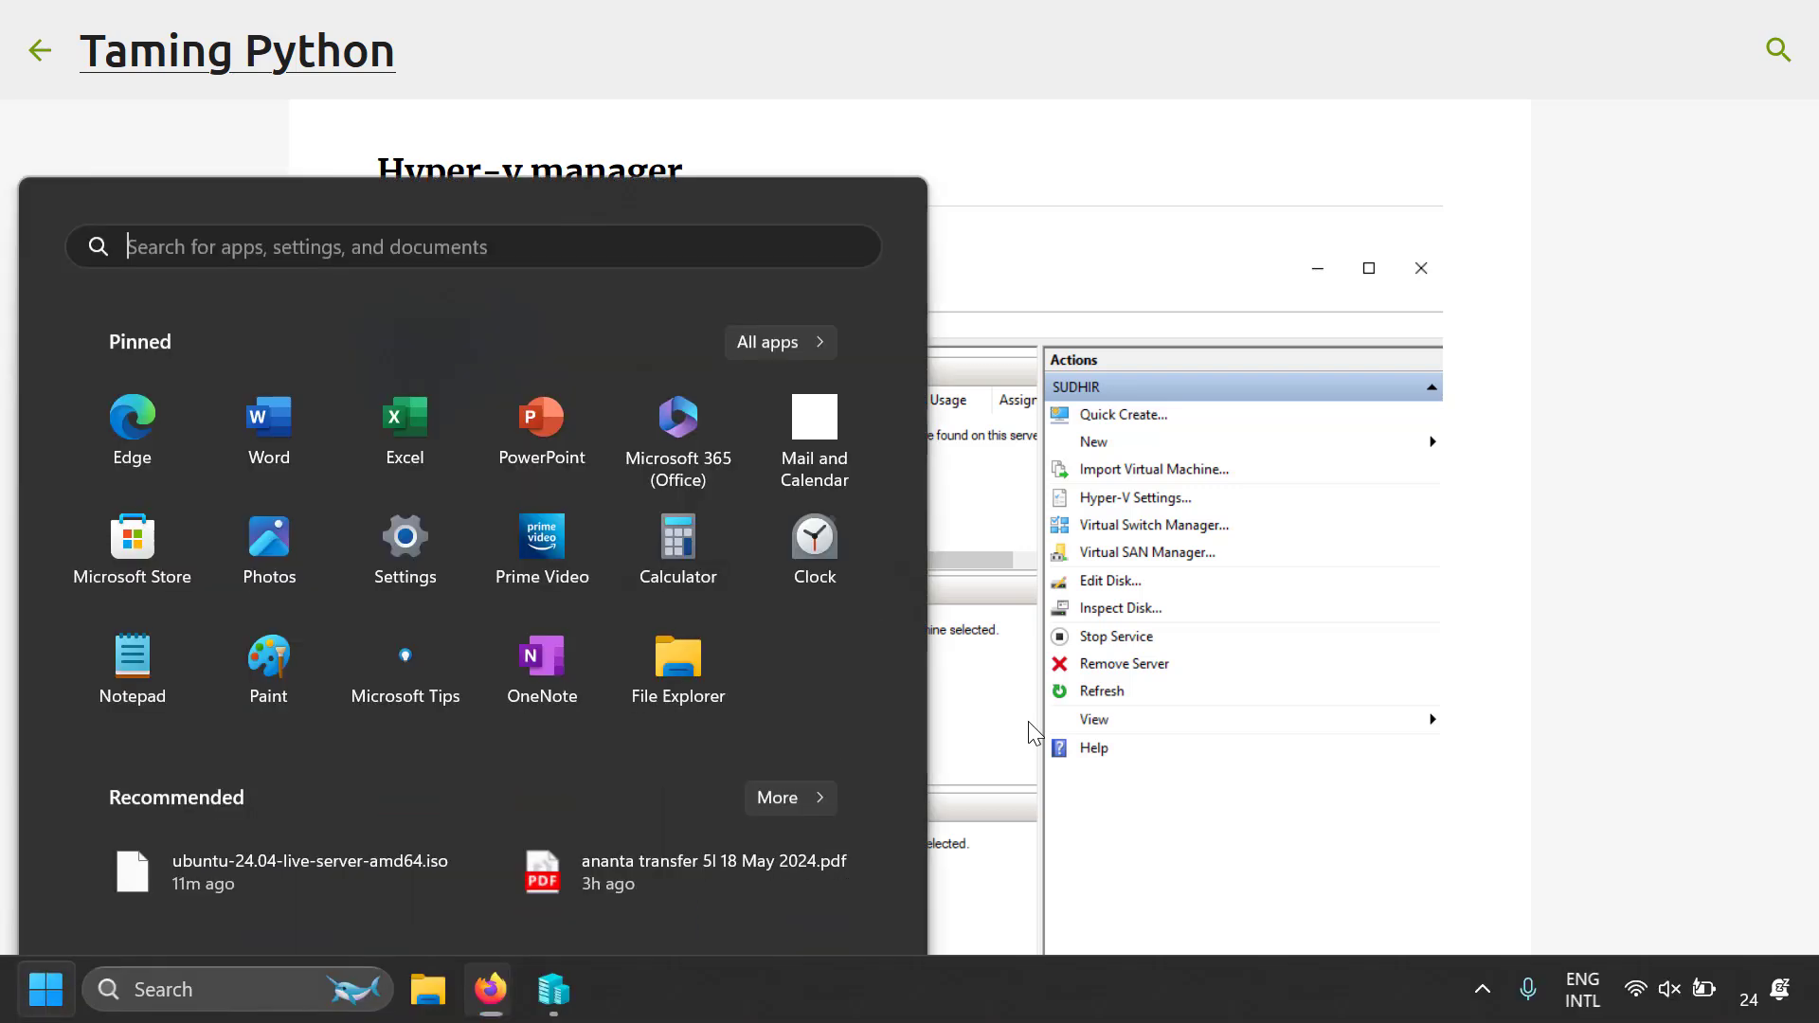
type("hyper")
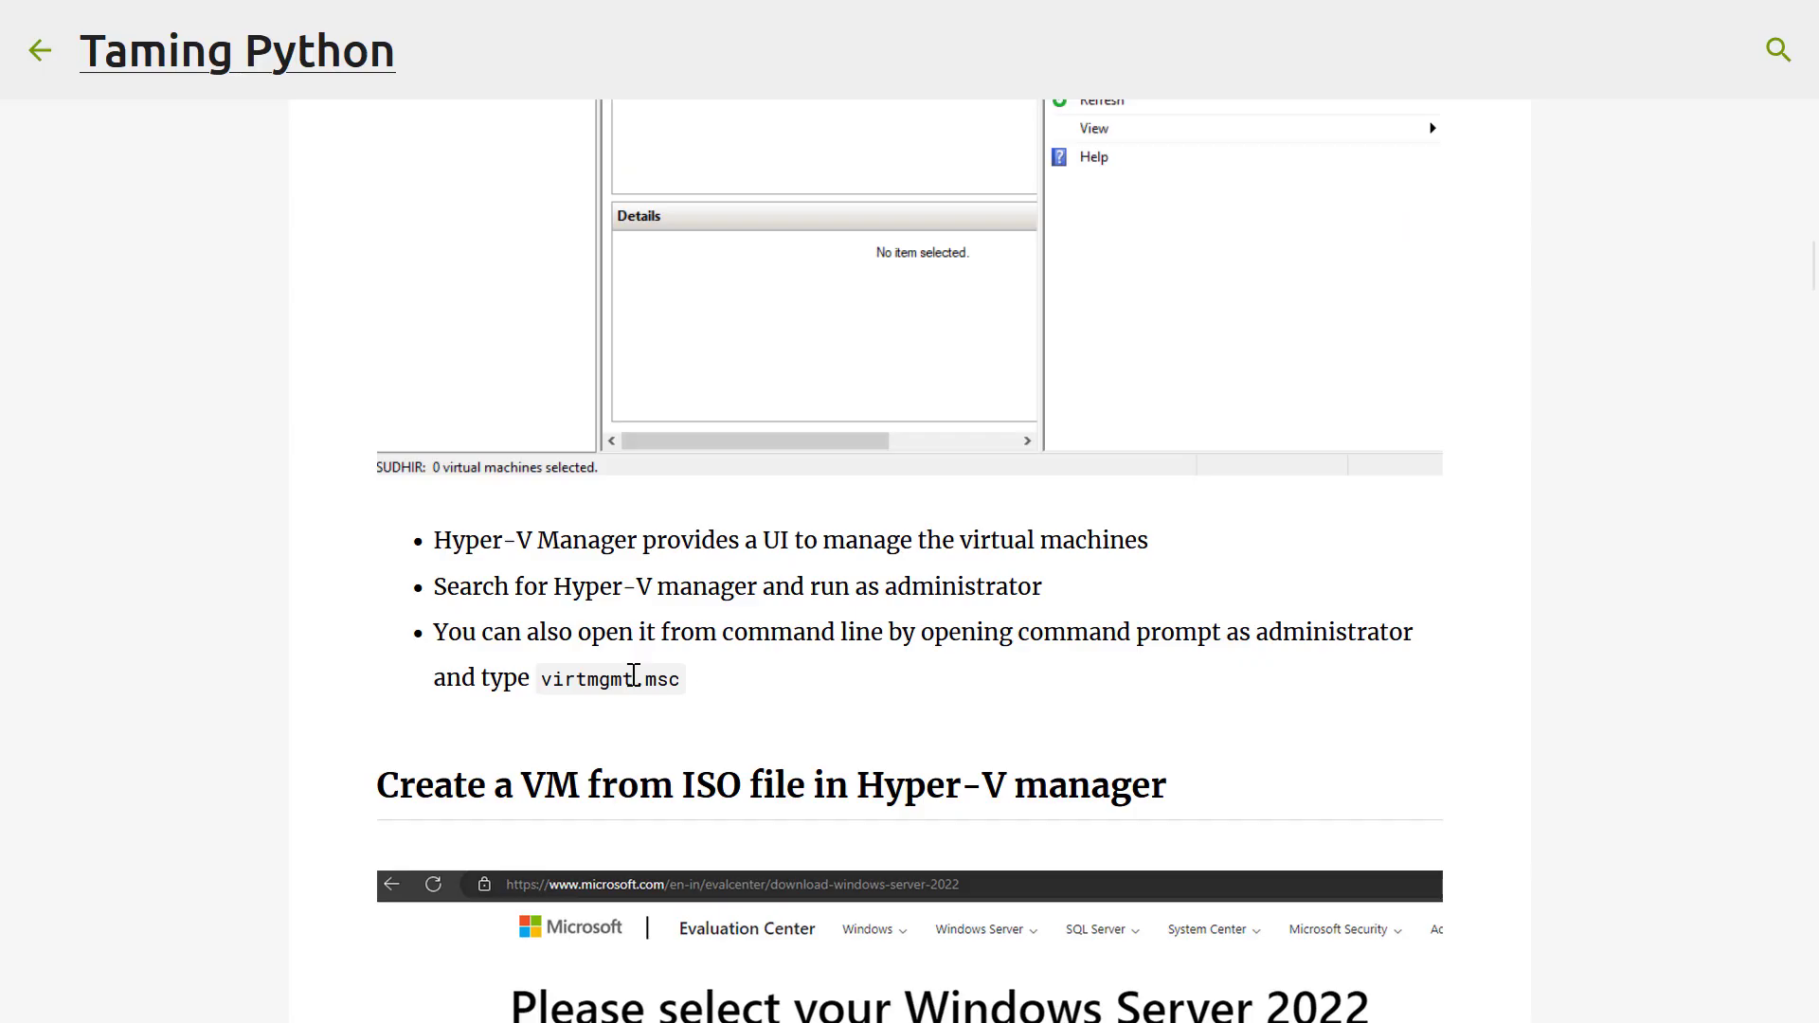
left_click_drag(548, 685, 680, 684)
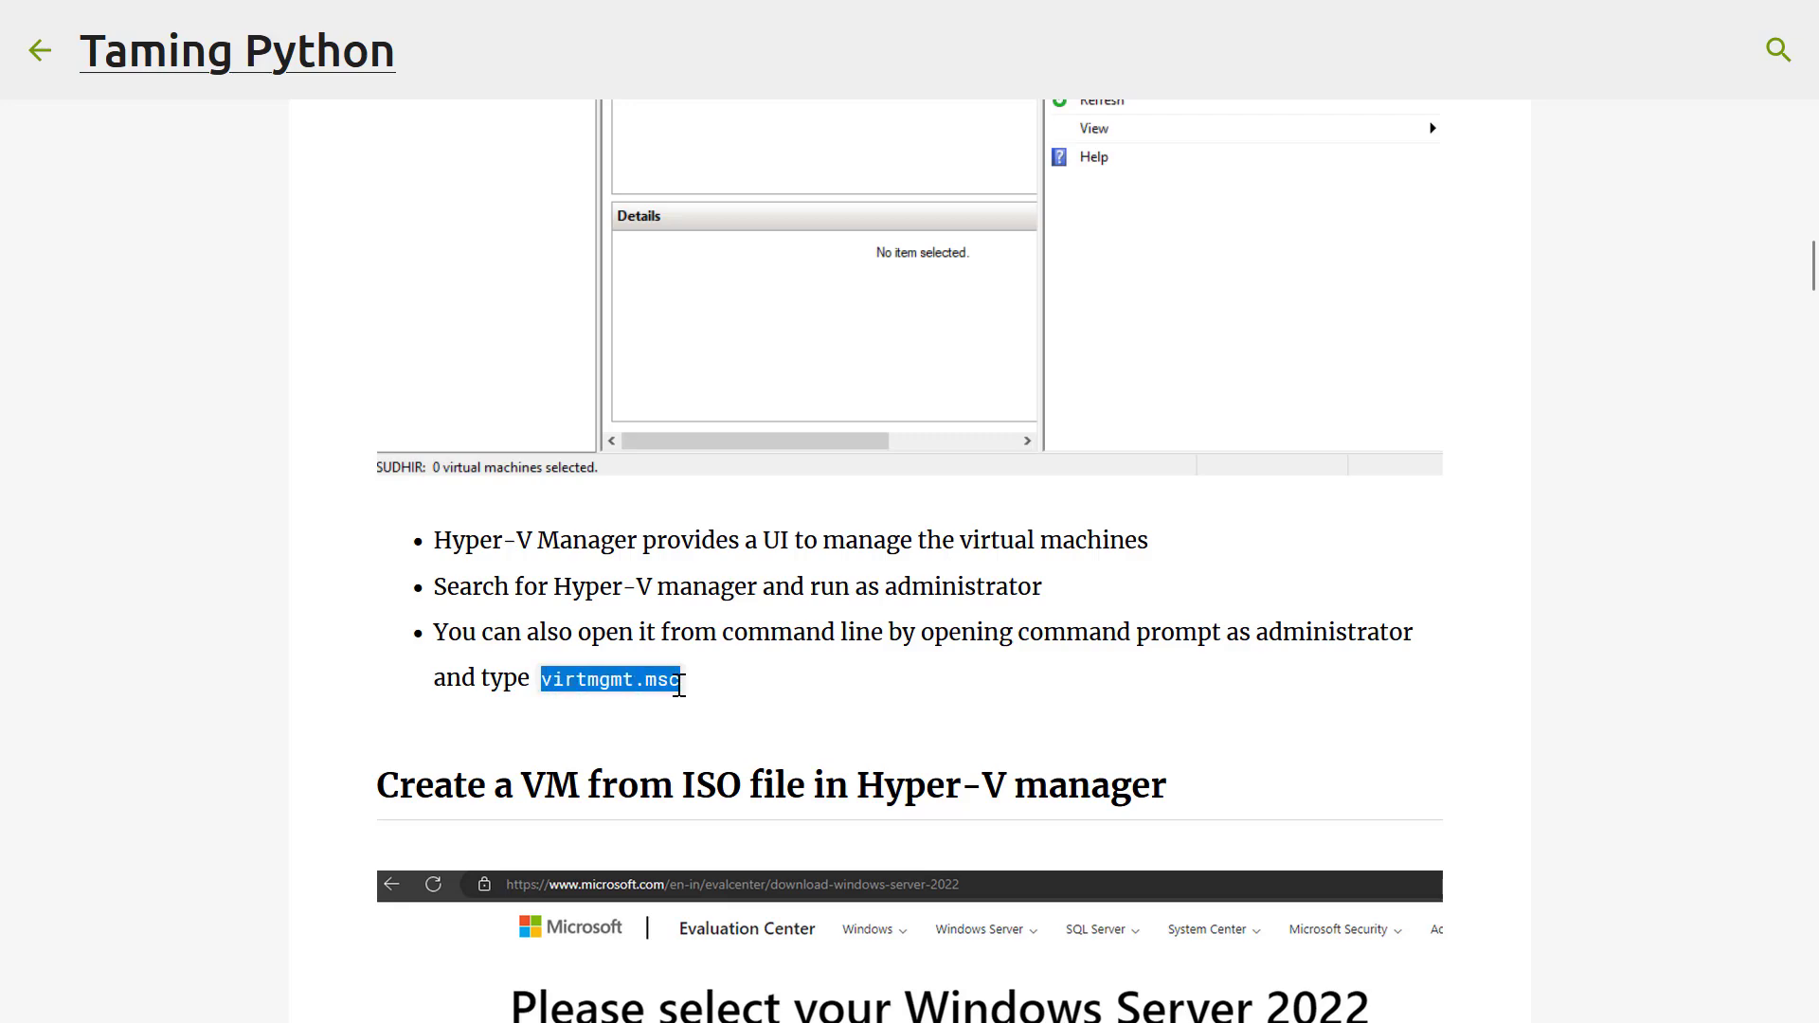
key("super")
type("hy")
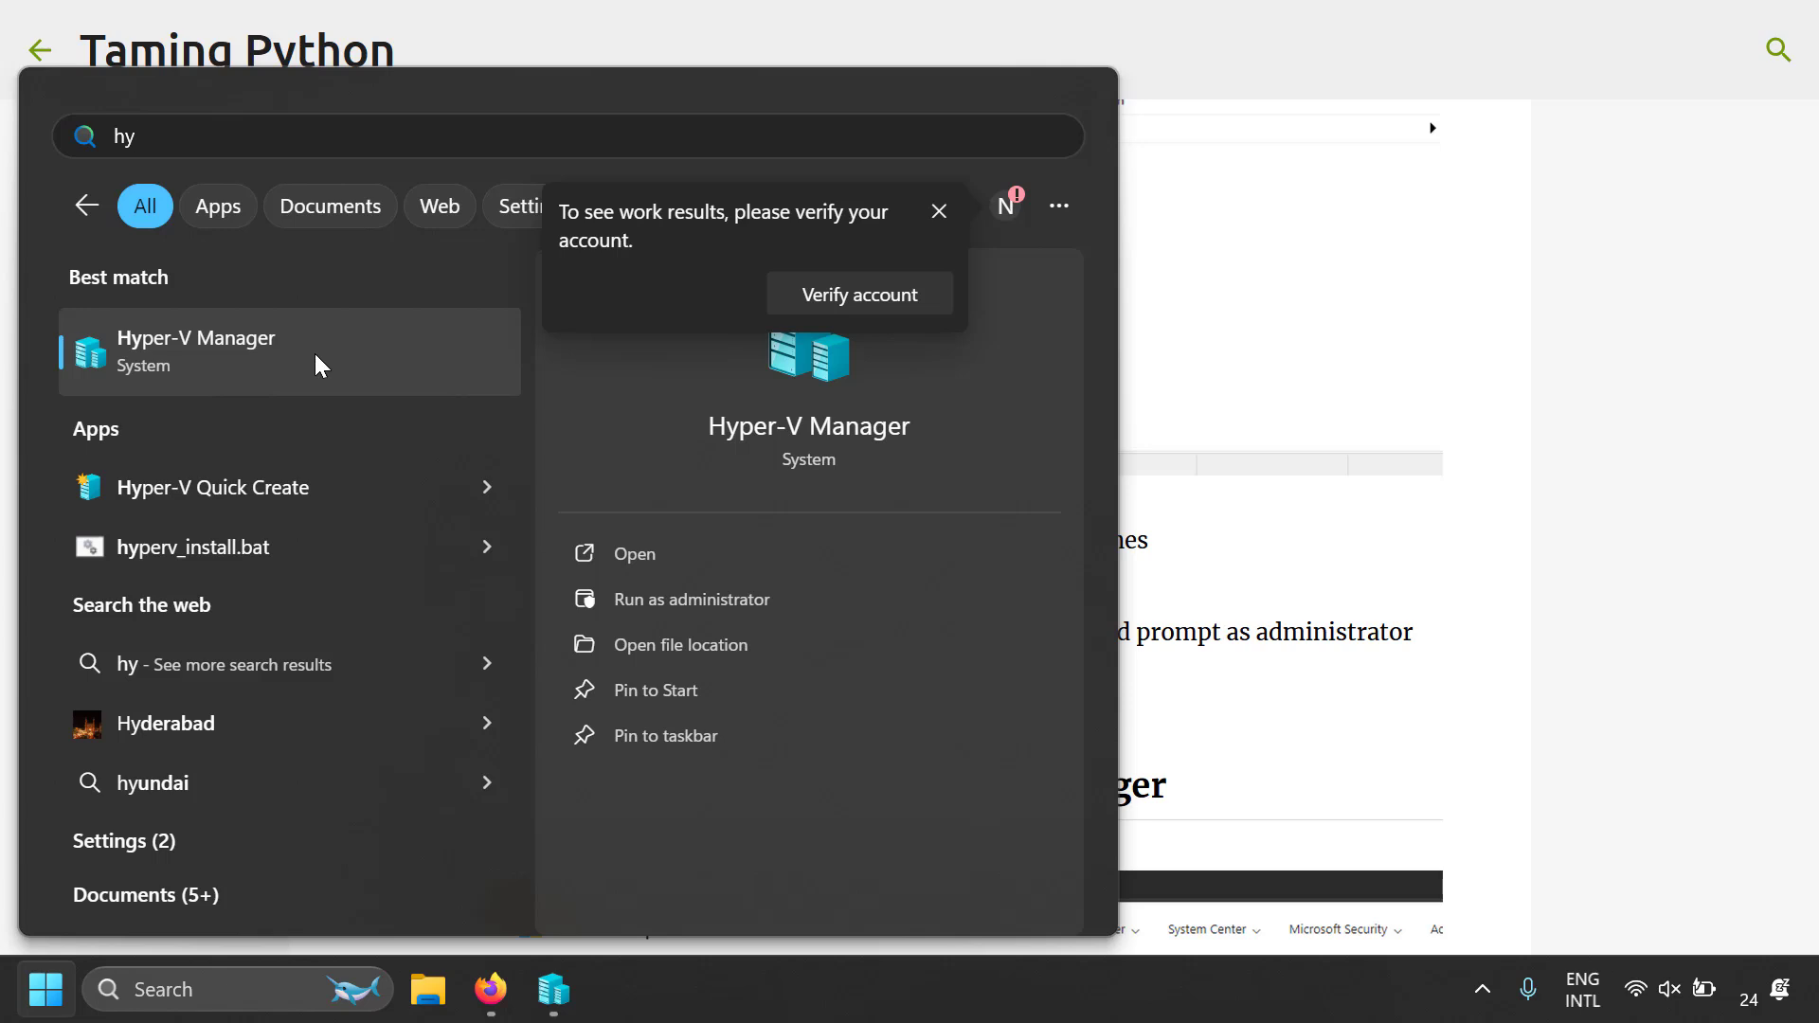
key("Escape")
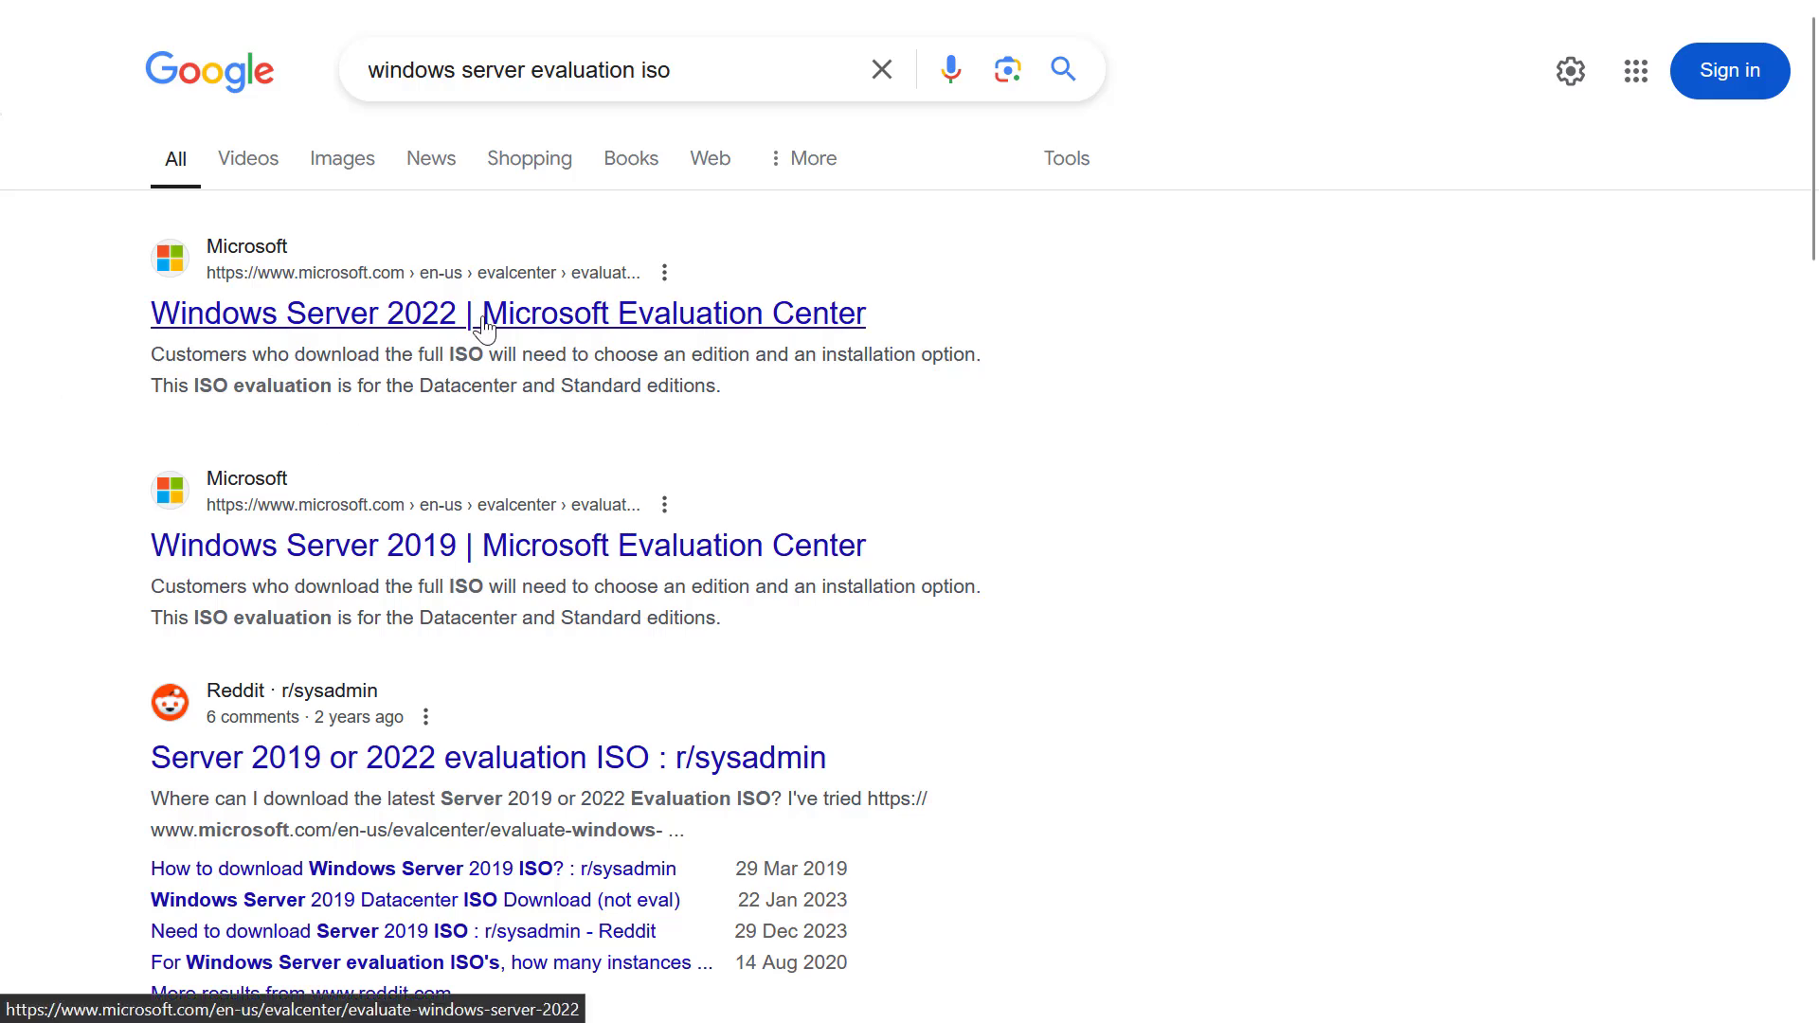
Open Microsoft's Windows Server 2022 evaluation page for the ISO download, and select SERVER_EVAL_x64FRE_en-us.iso in the isos folder
left_click(562, 368)
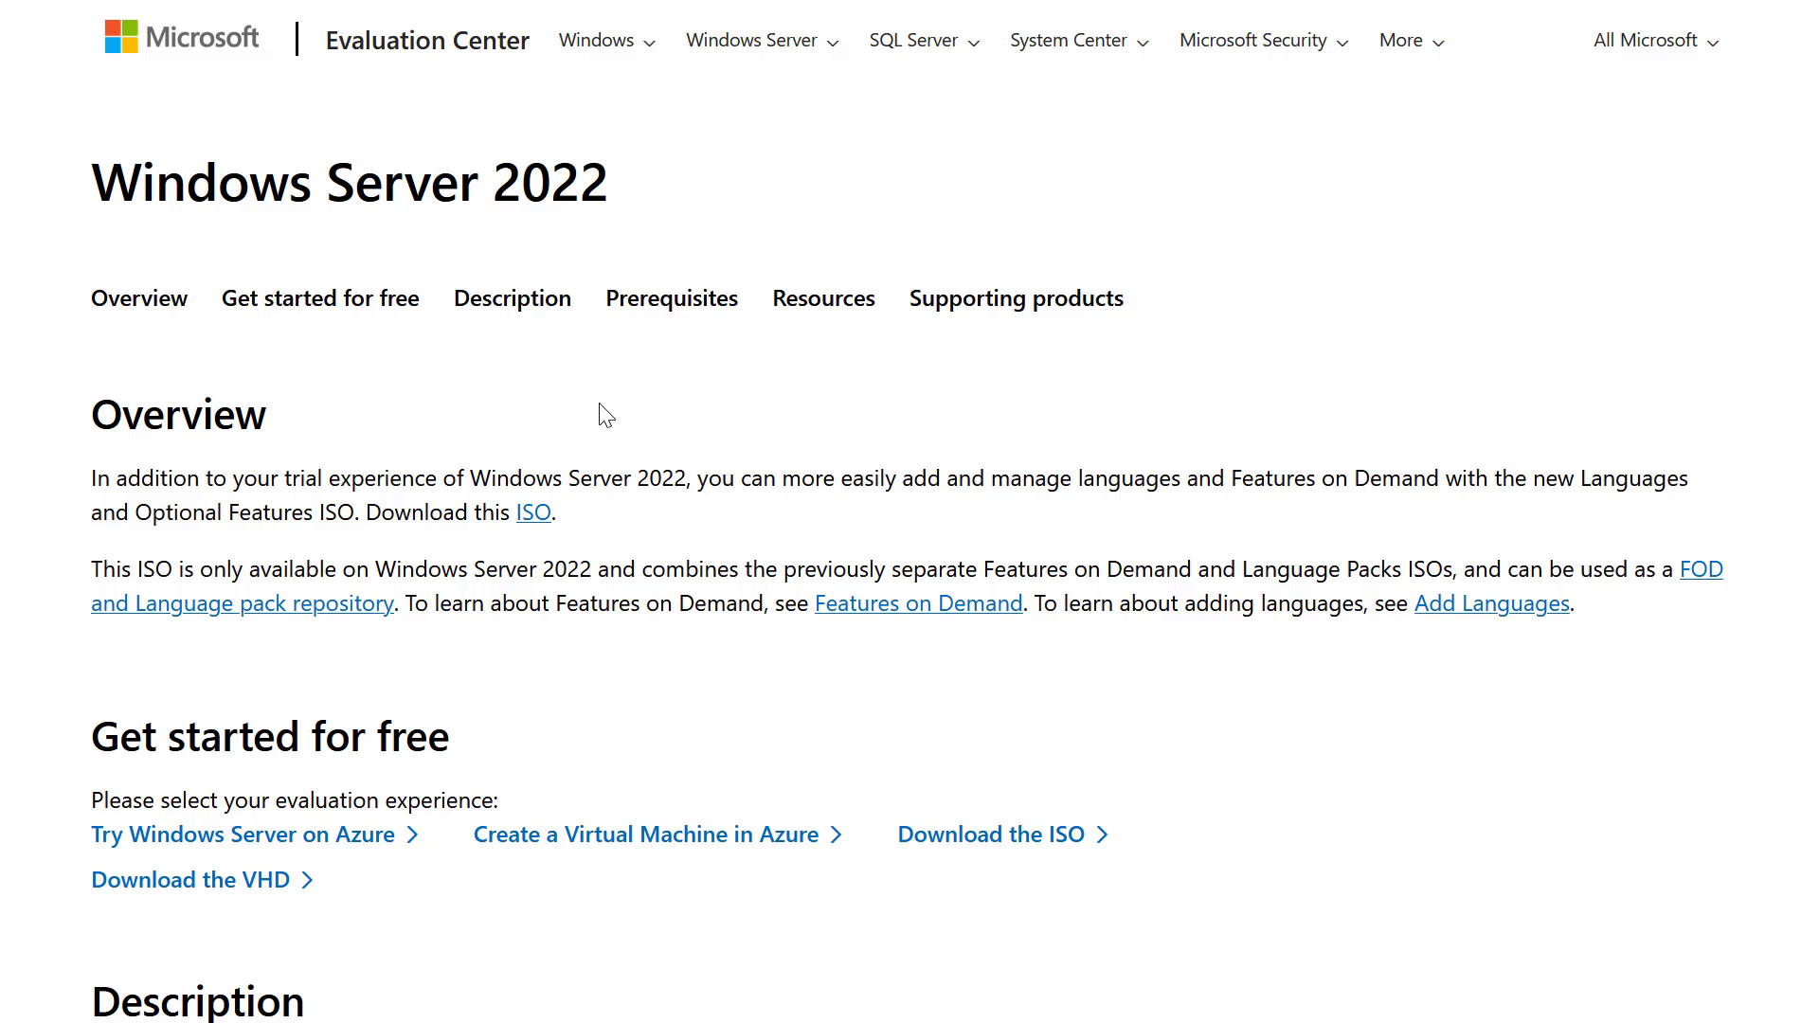
left_click(535, 517)
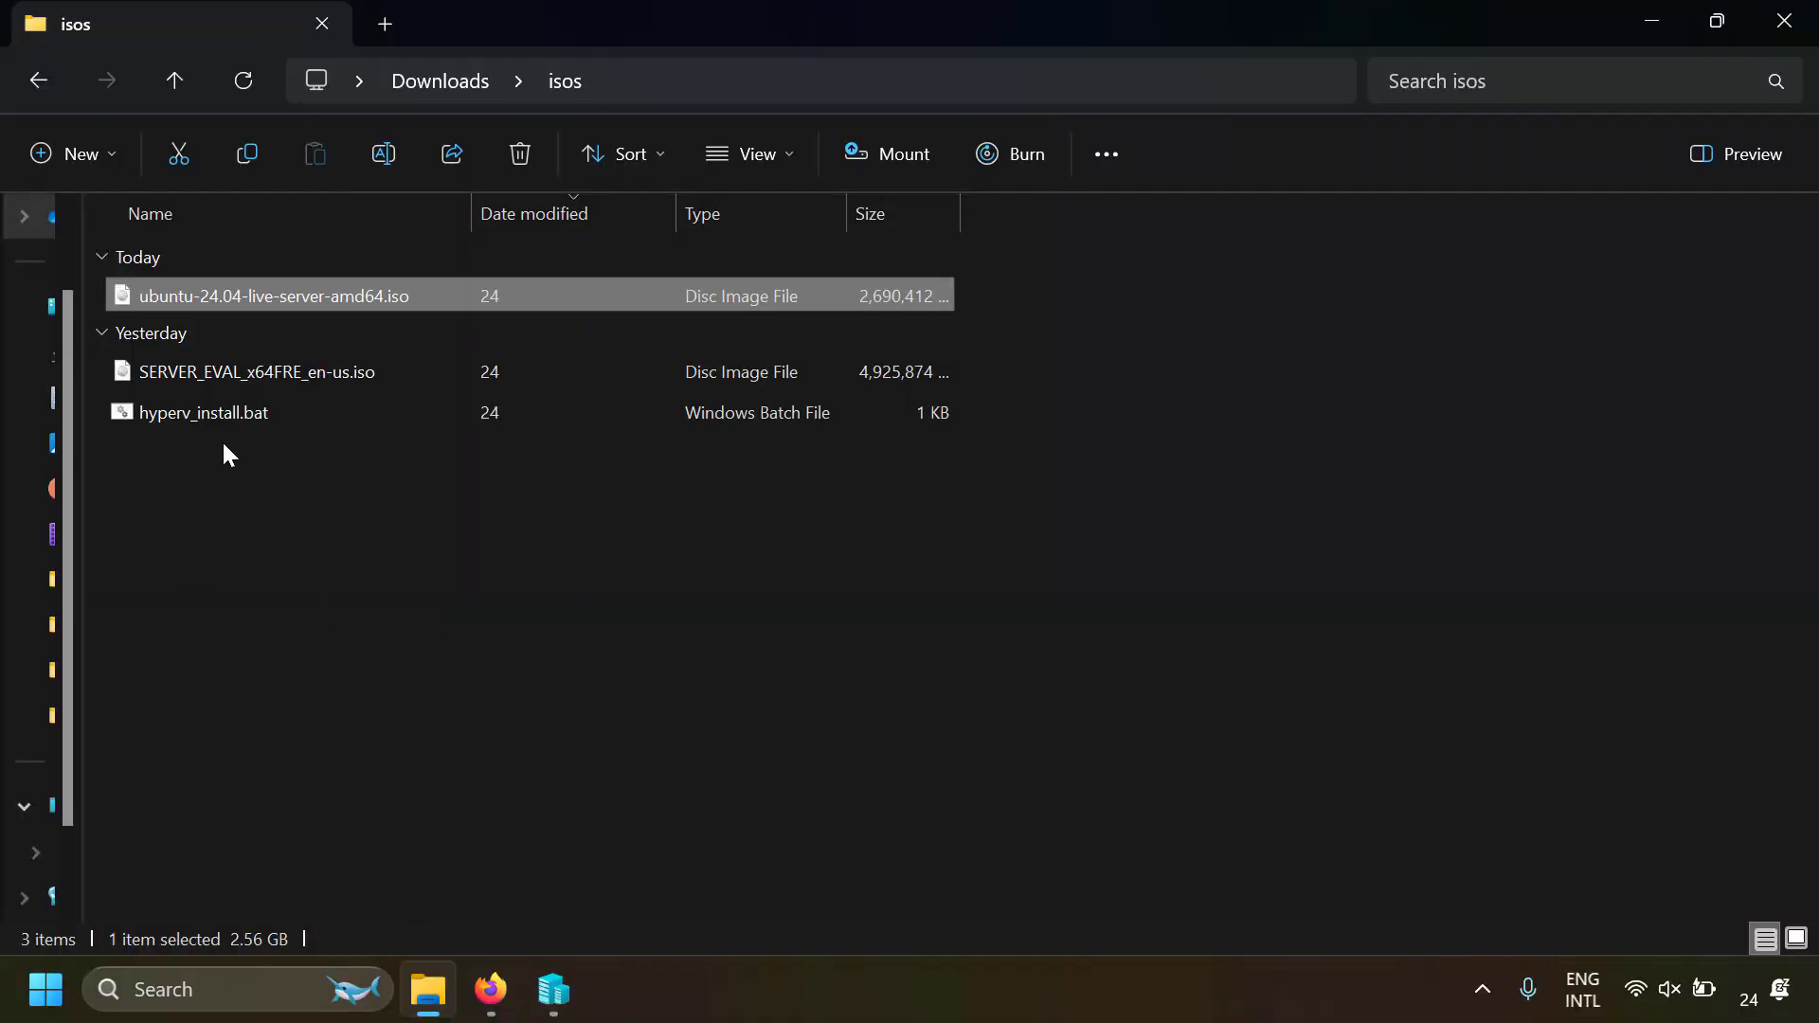
left_click(270, 381)
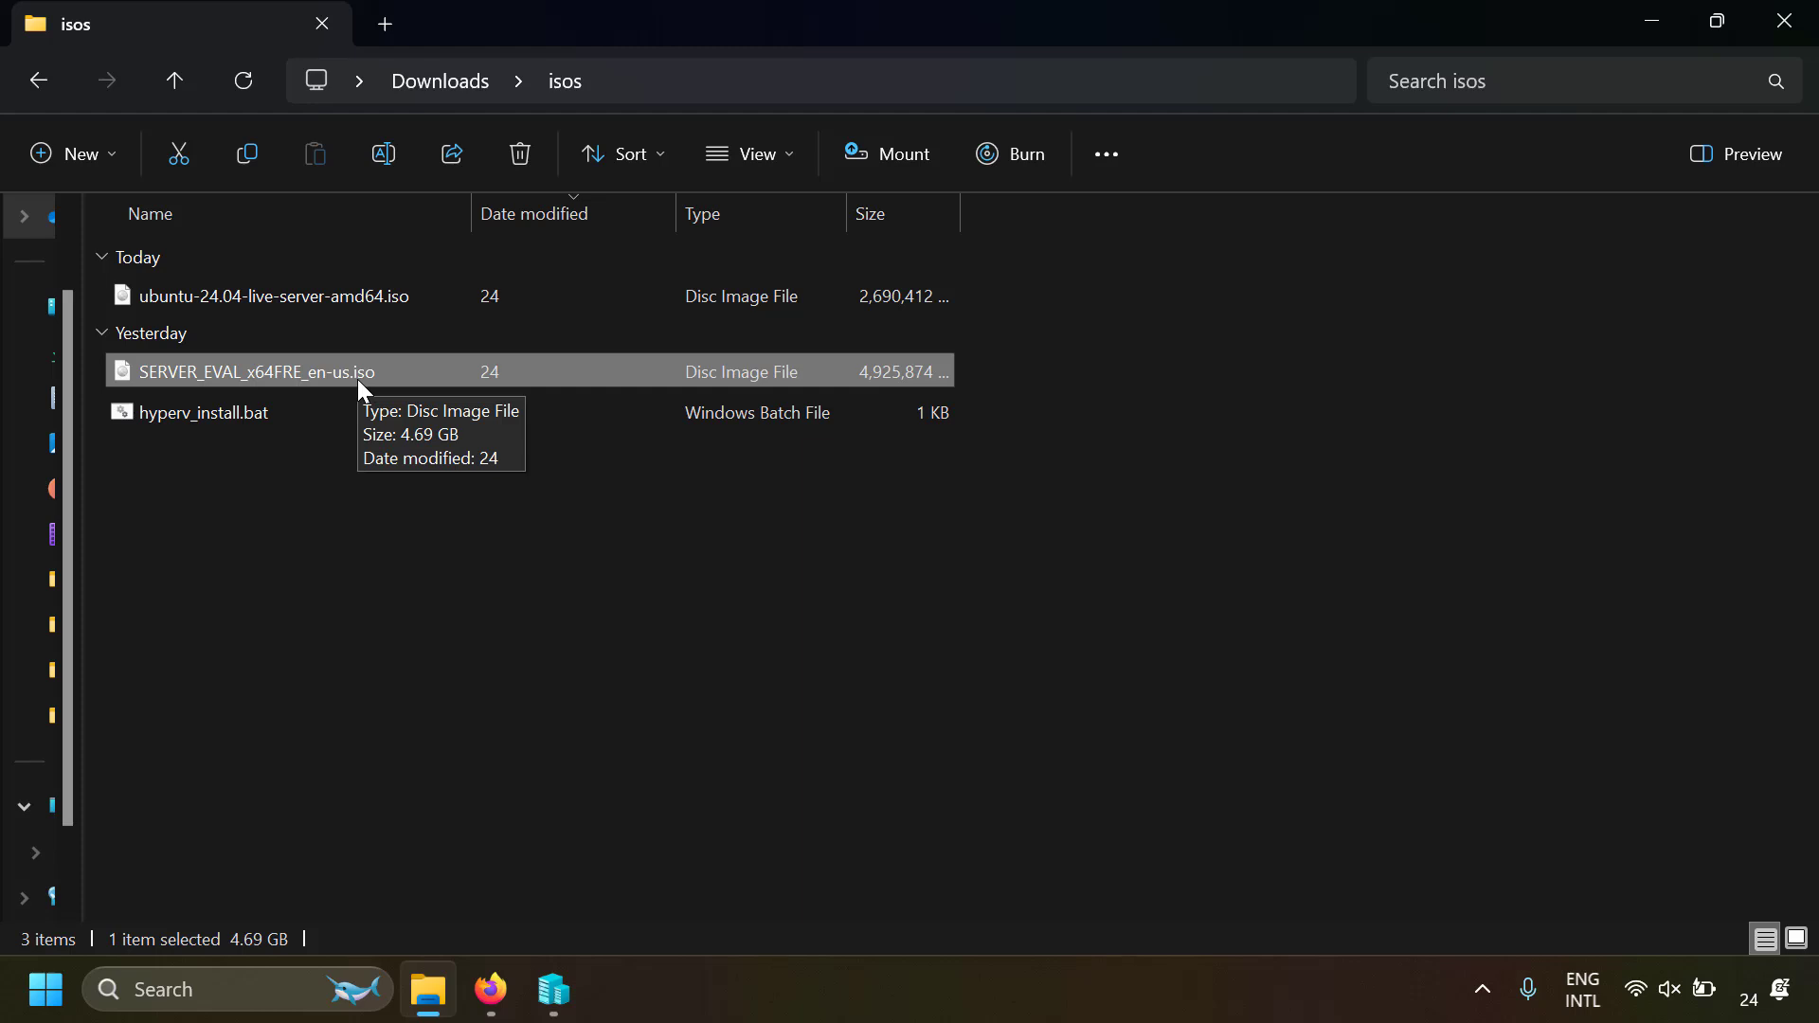
Switch to Hyper-V Manager, start a new virtual machine on the local server, and name it Test Win VM
left_click(553, 989)
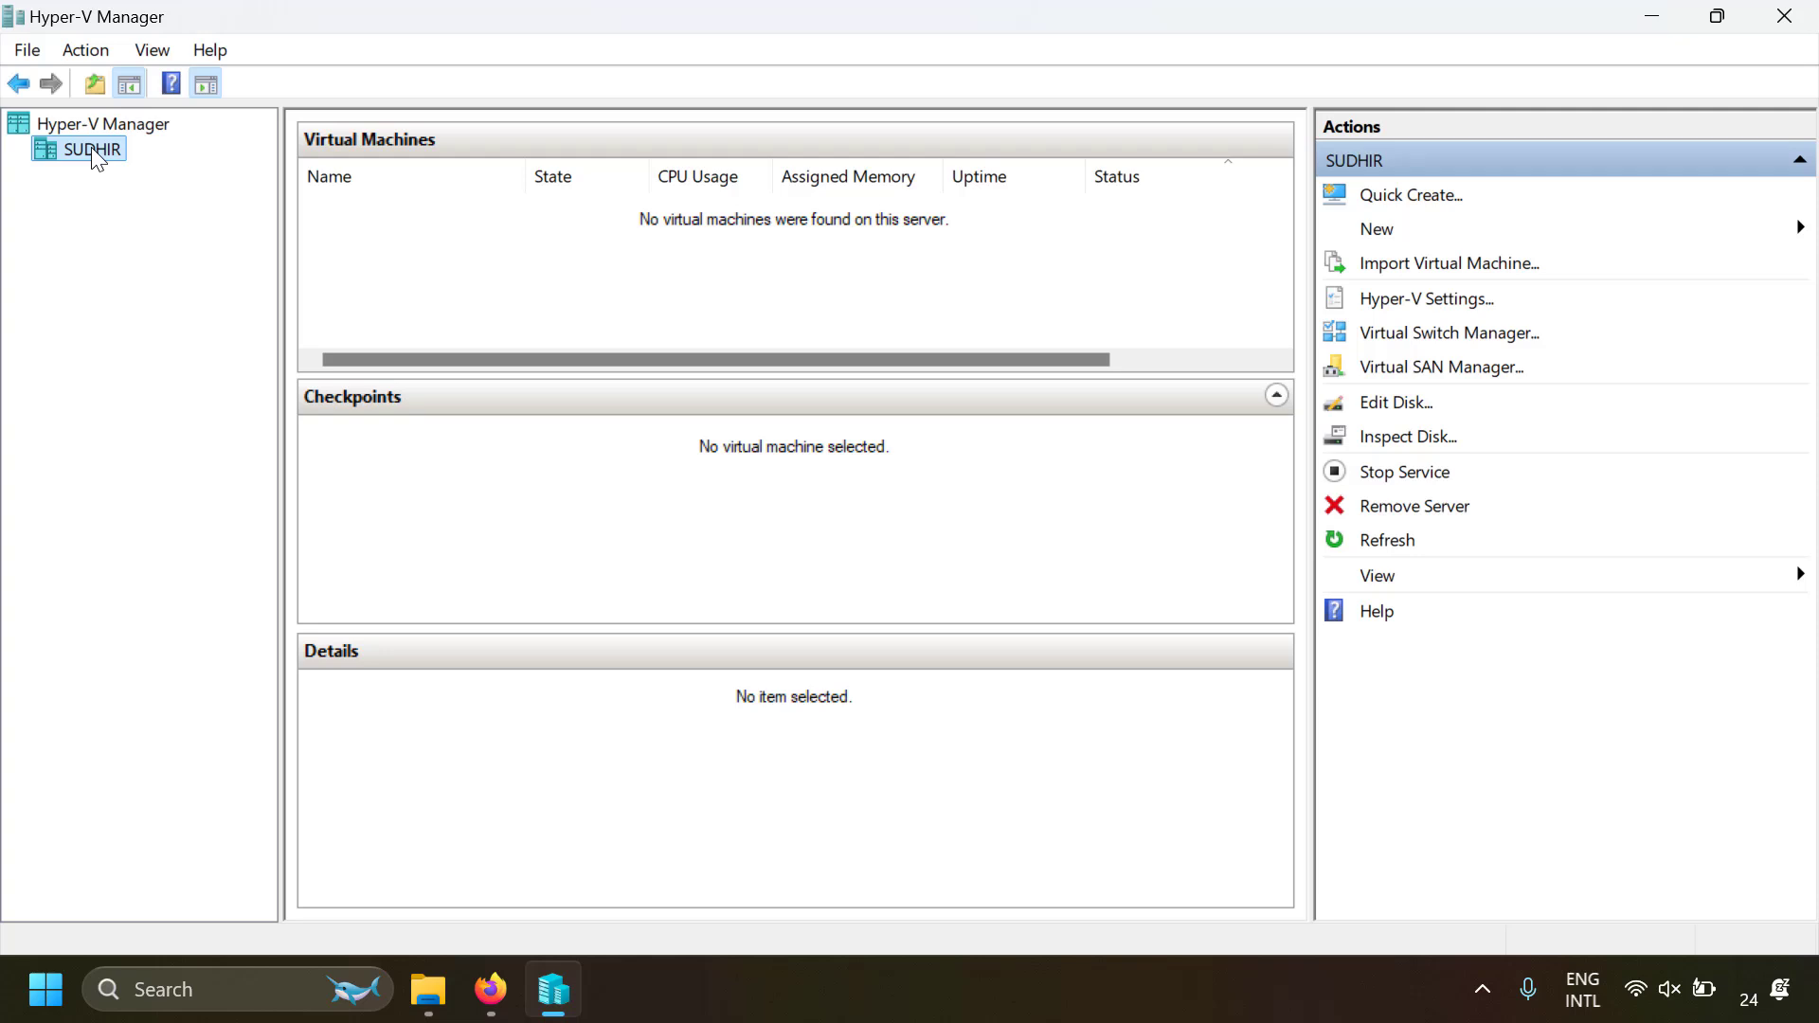
left_click(1379, 235)
left_click(1608, 231)
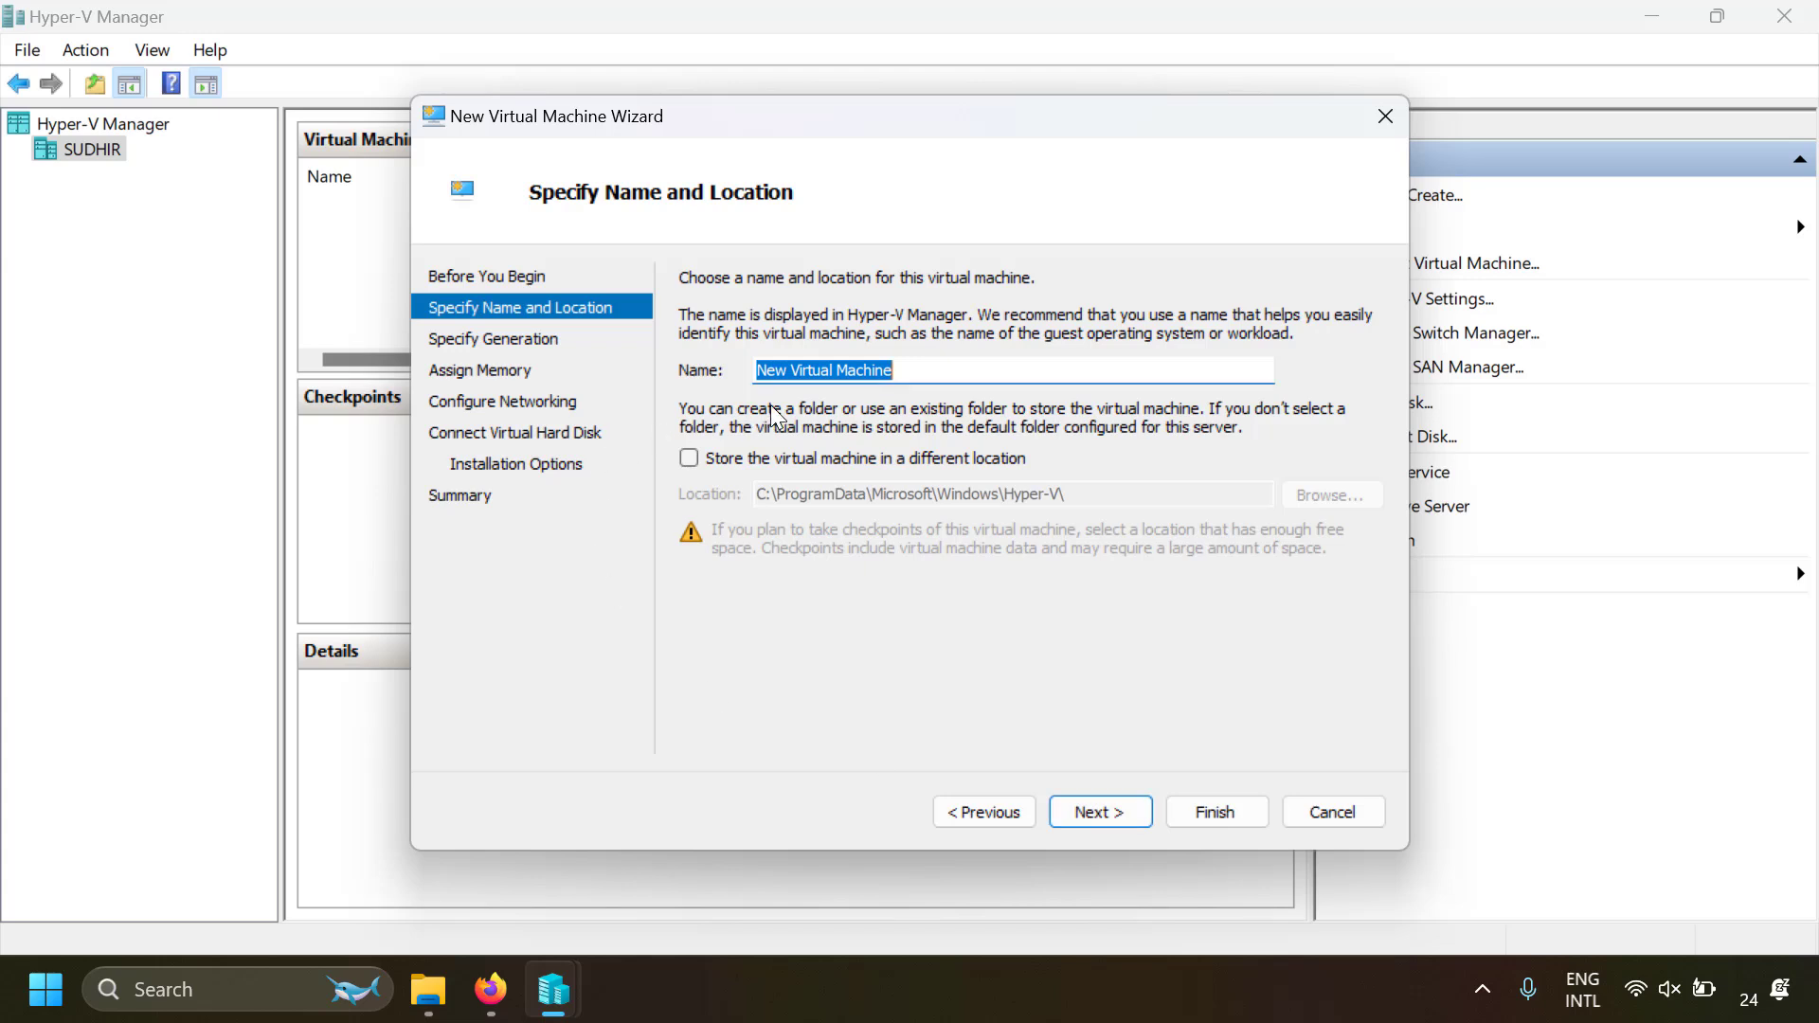
type("Test Win VM")
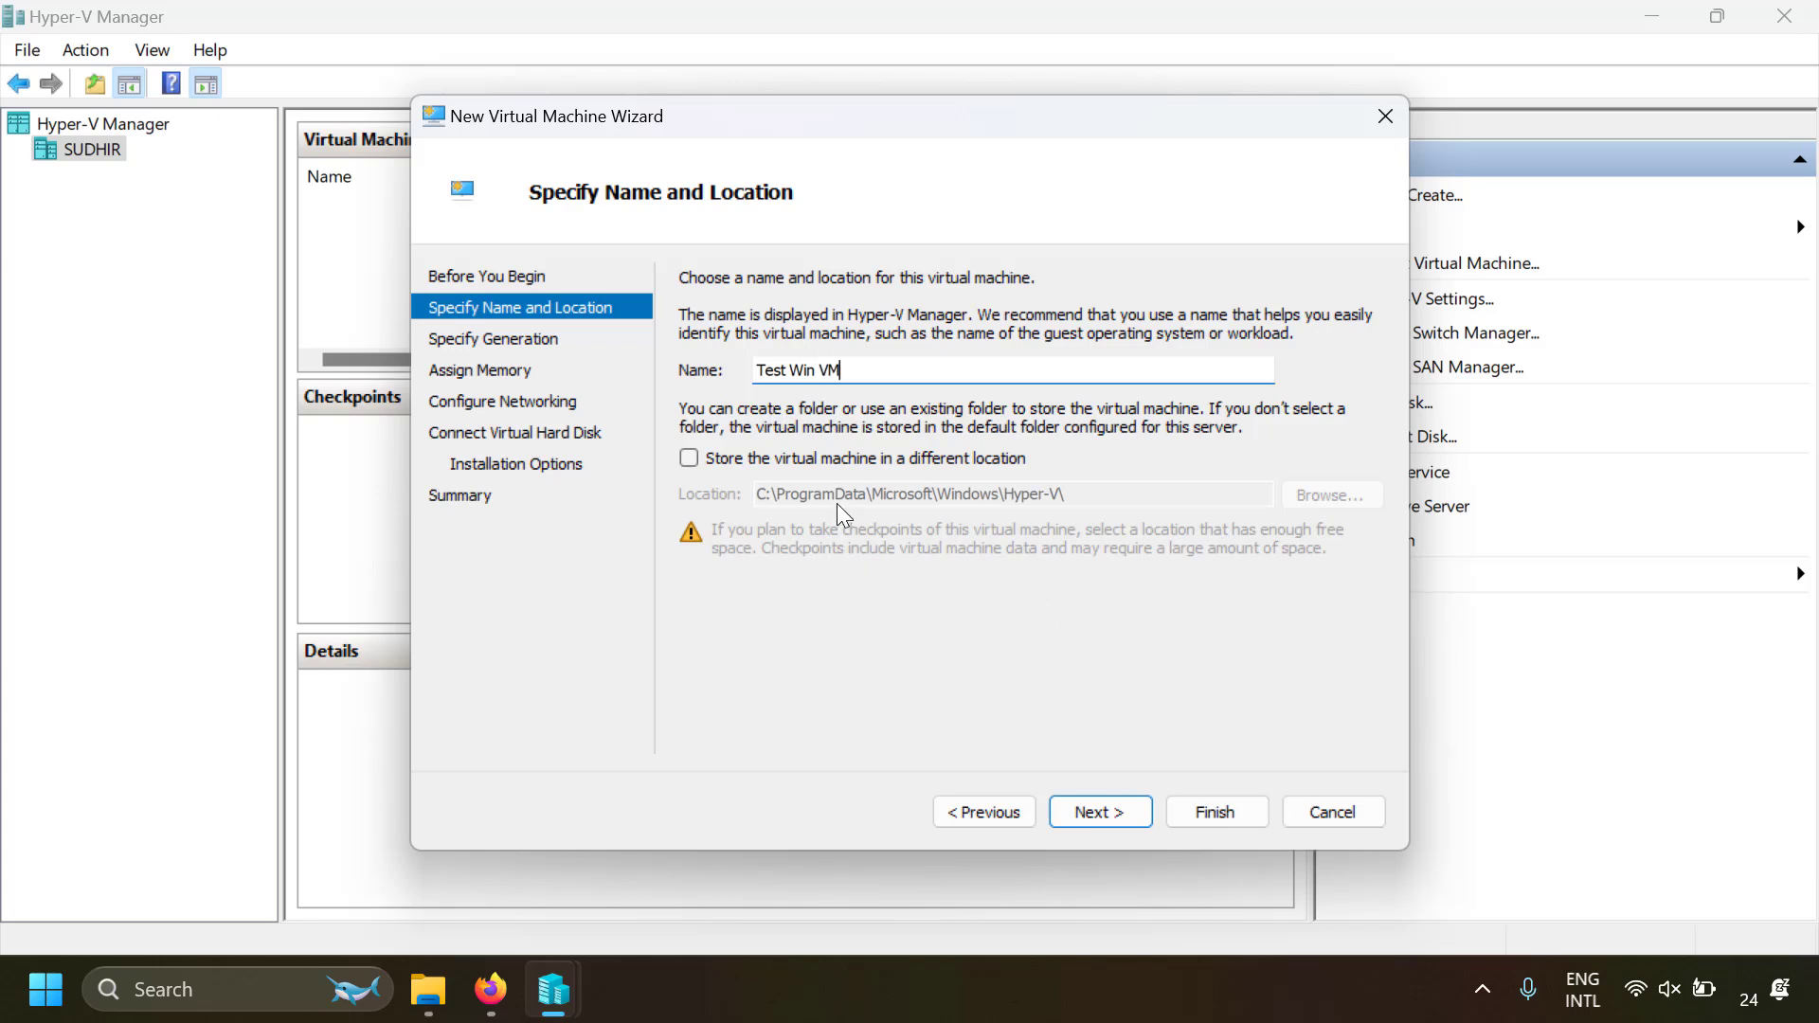
Keep the default storage location for the virtual machine and choose Generation 2
left_click(689, 458)
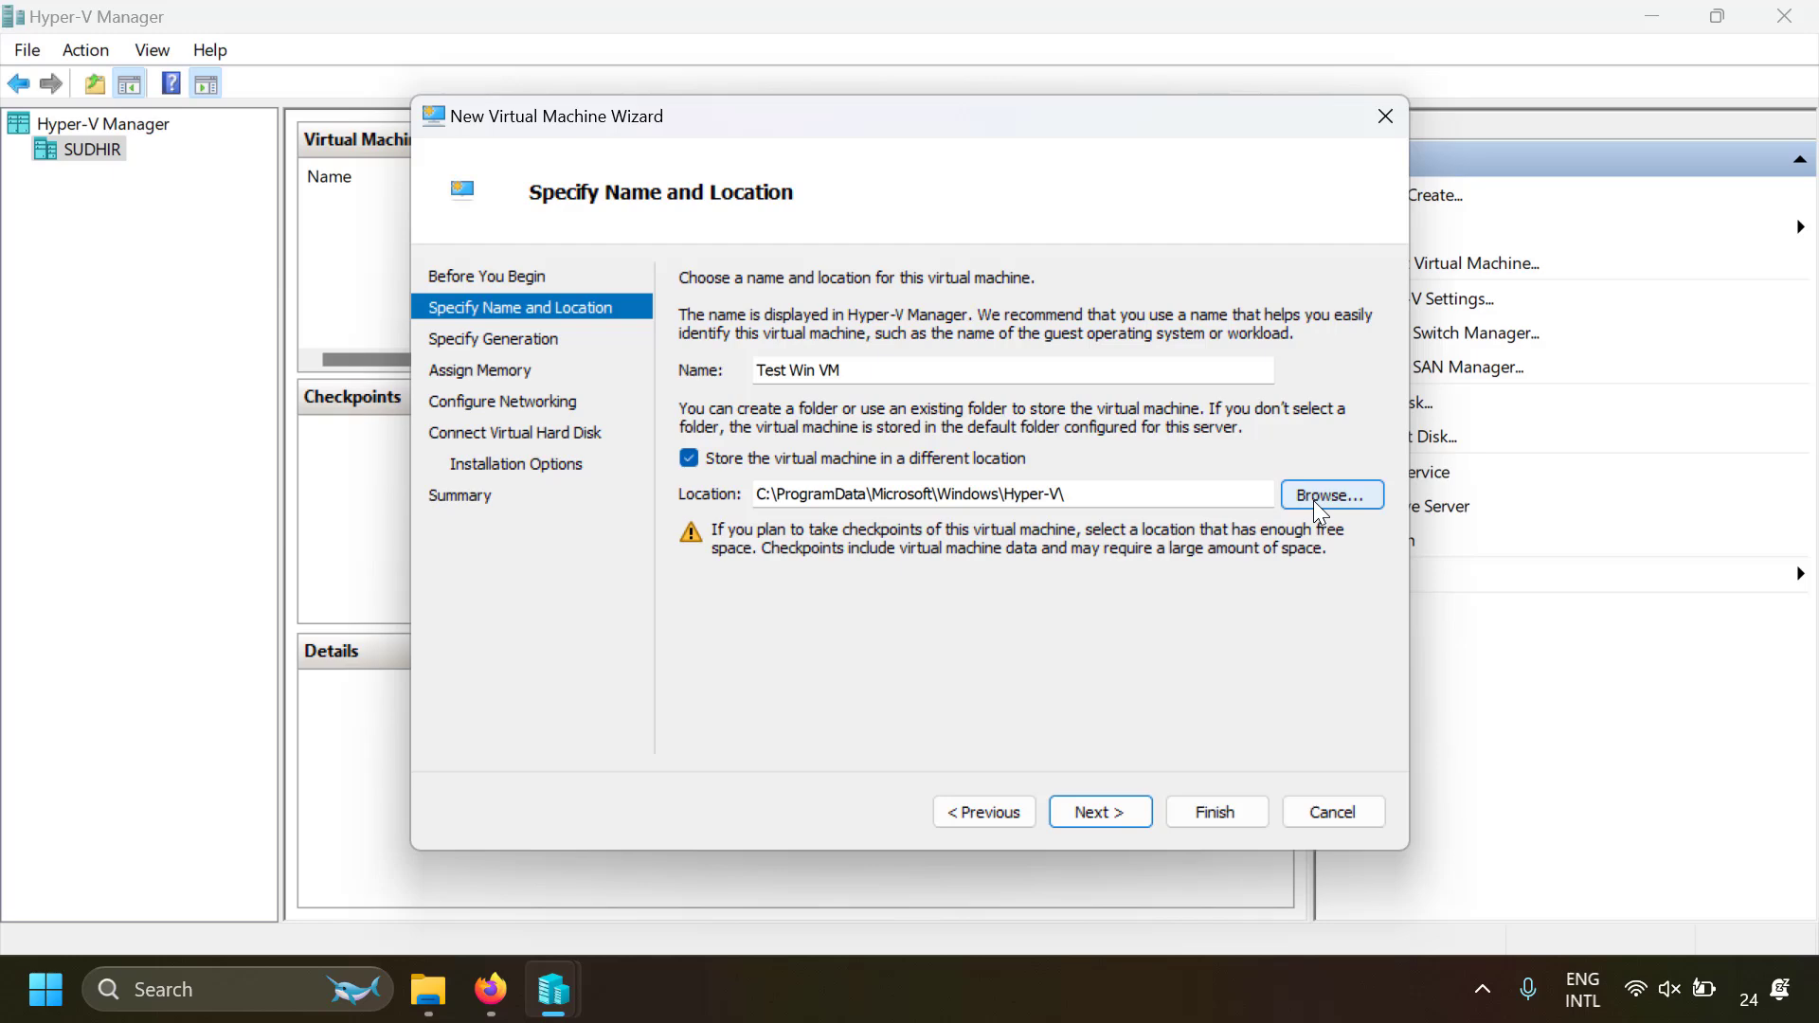
left_click(689, 458)
left_click(1102, 811)
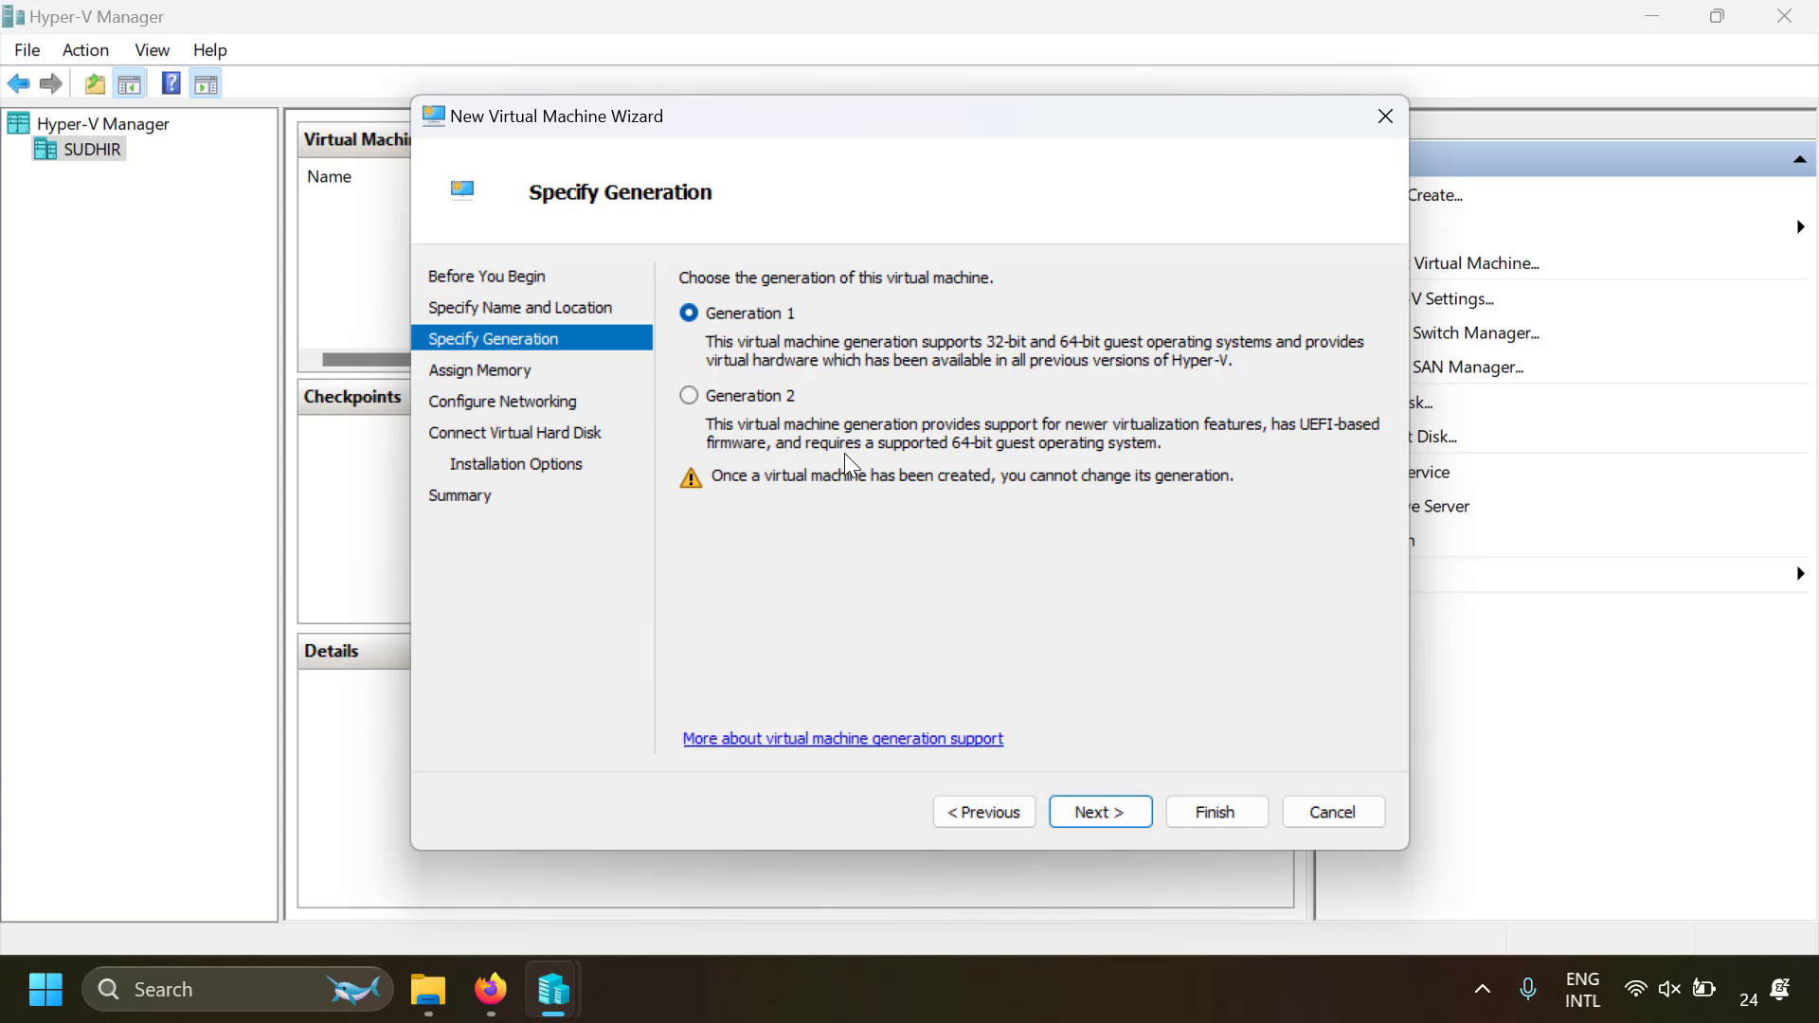
left_click(686, 397)
left_click(1091, 812)
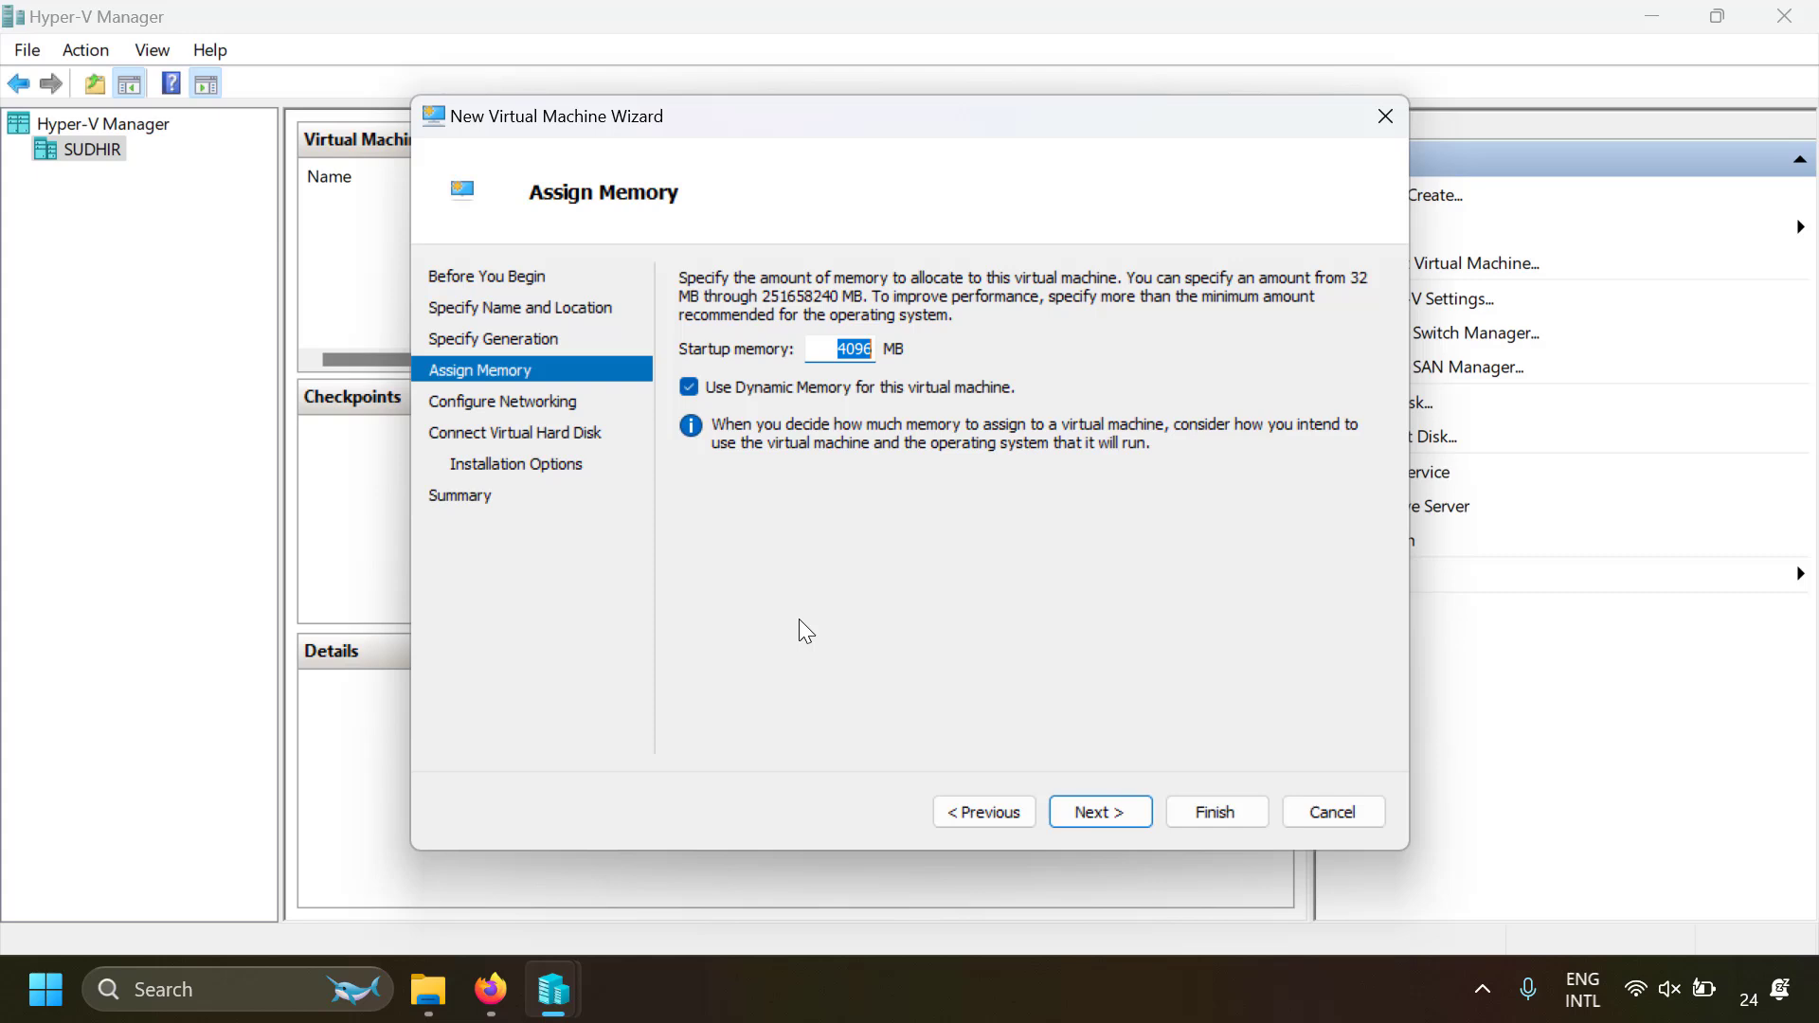
Set the startup memory to 3000 MB and leave the network connection as Not Connected
type("3000")
left_click(1124, 821)
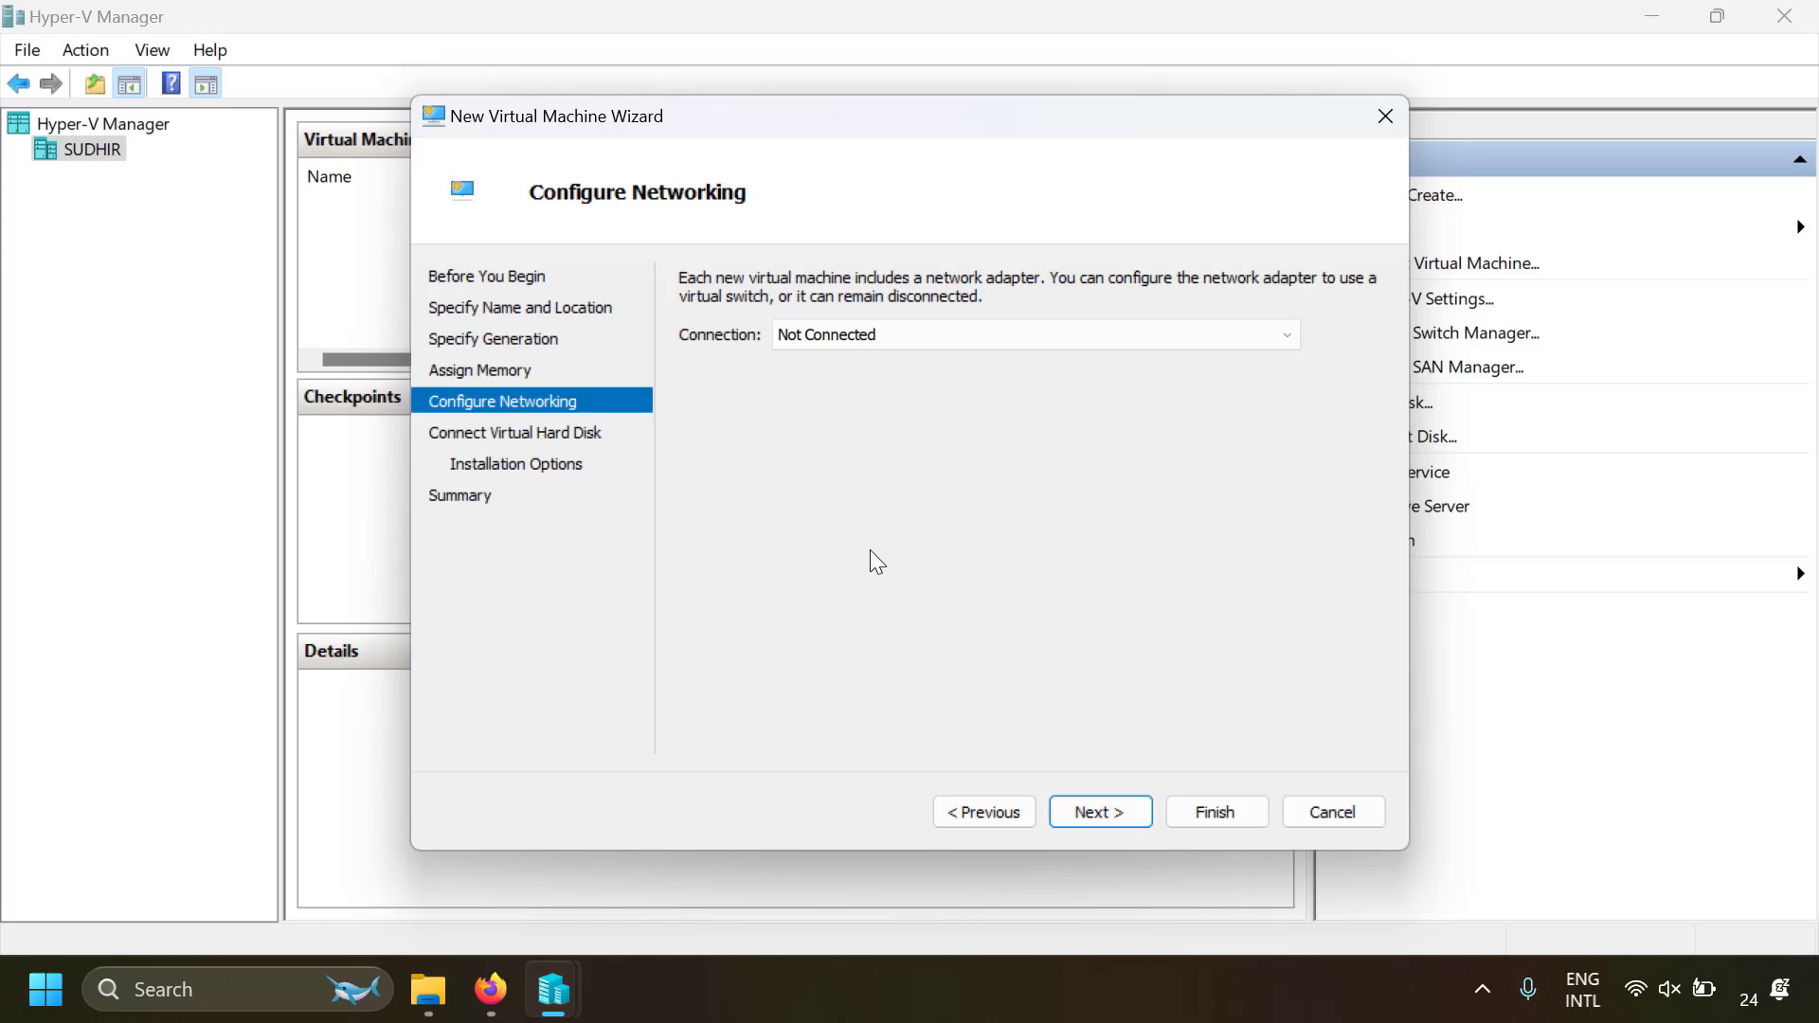
left_click(851, 333)
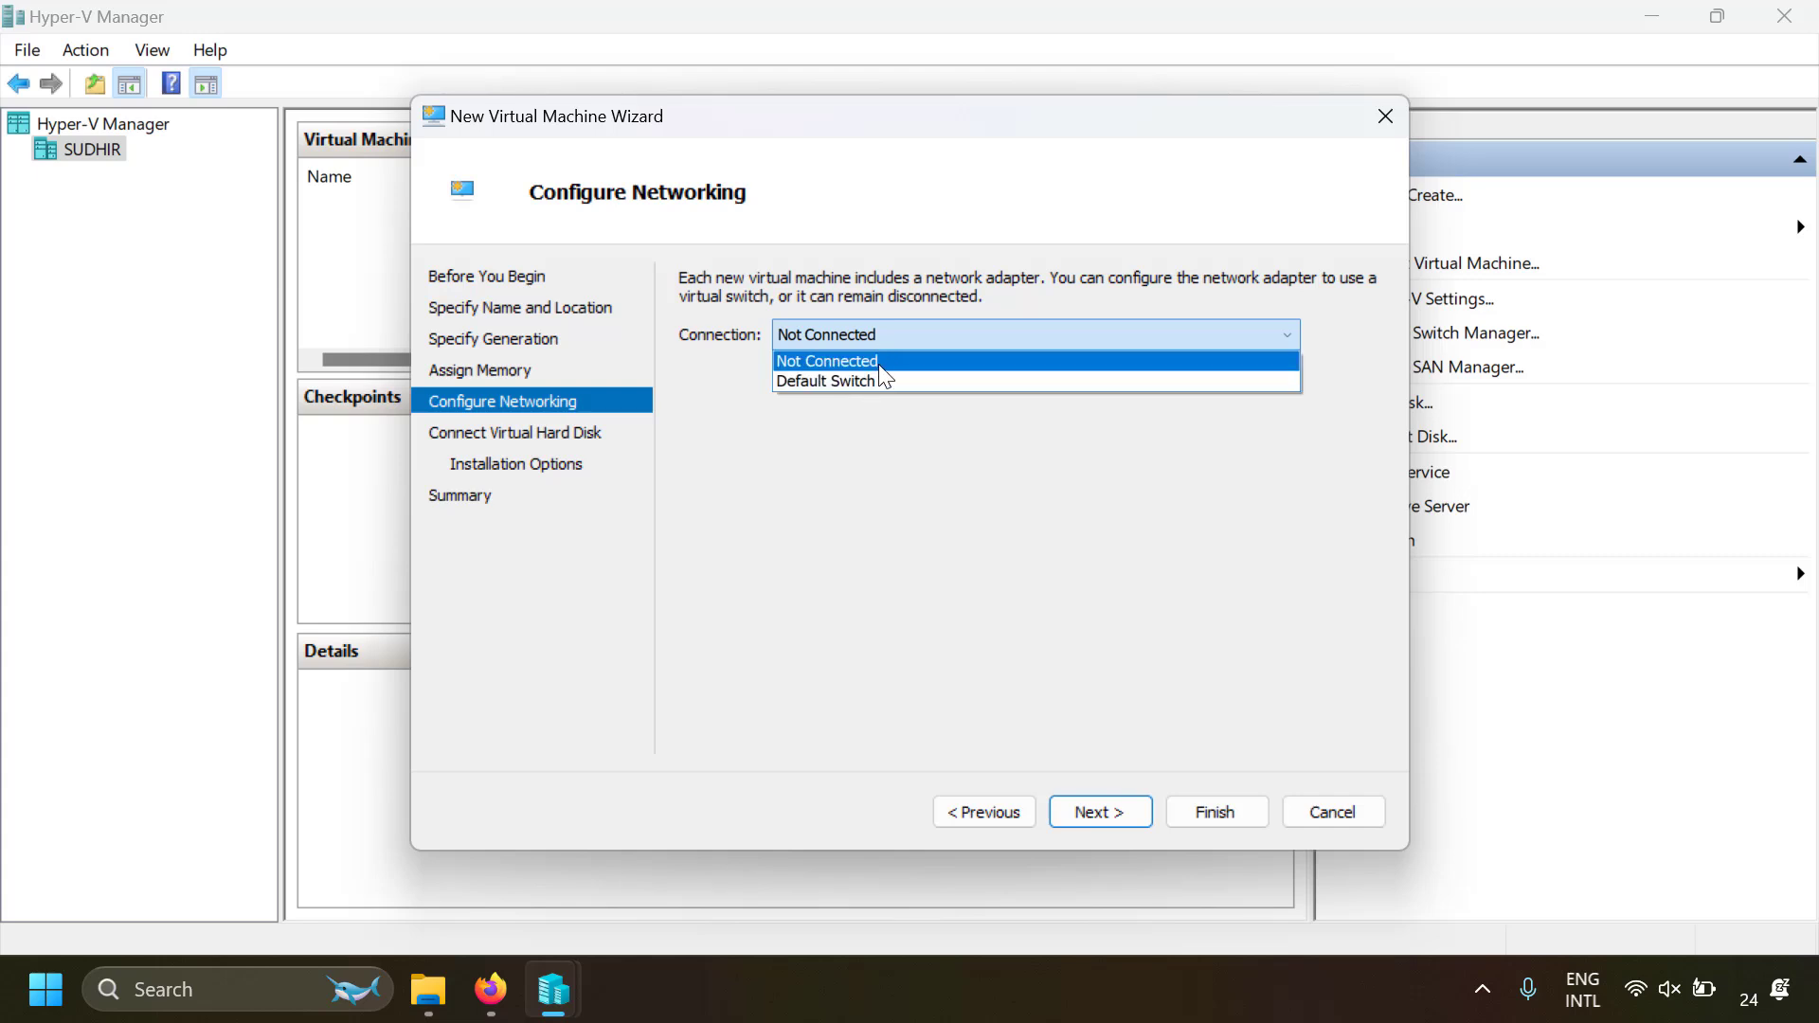
left_click(881, 364)
left_click(1107, 817)
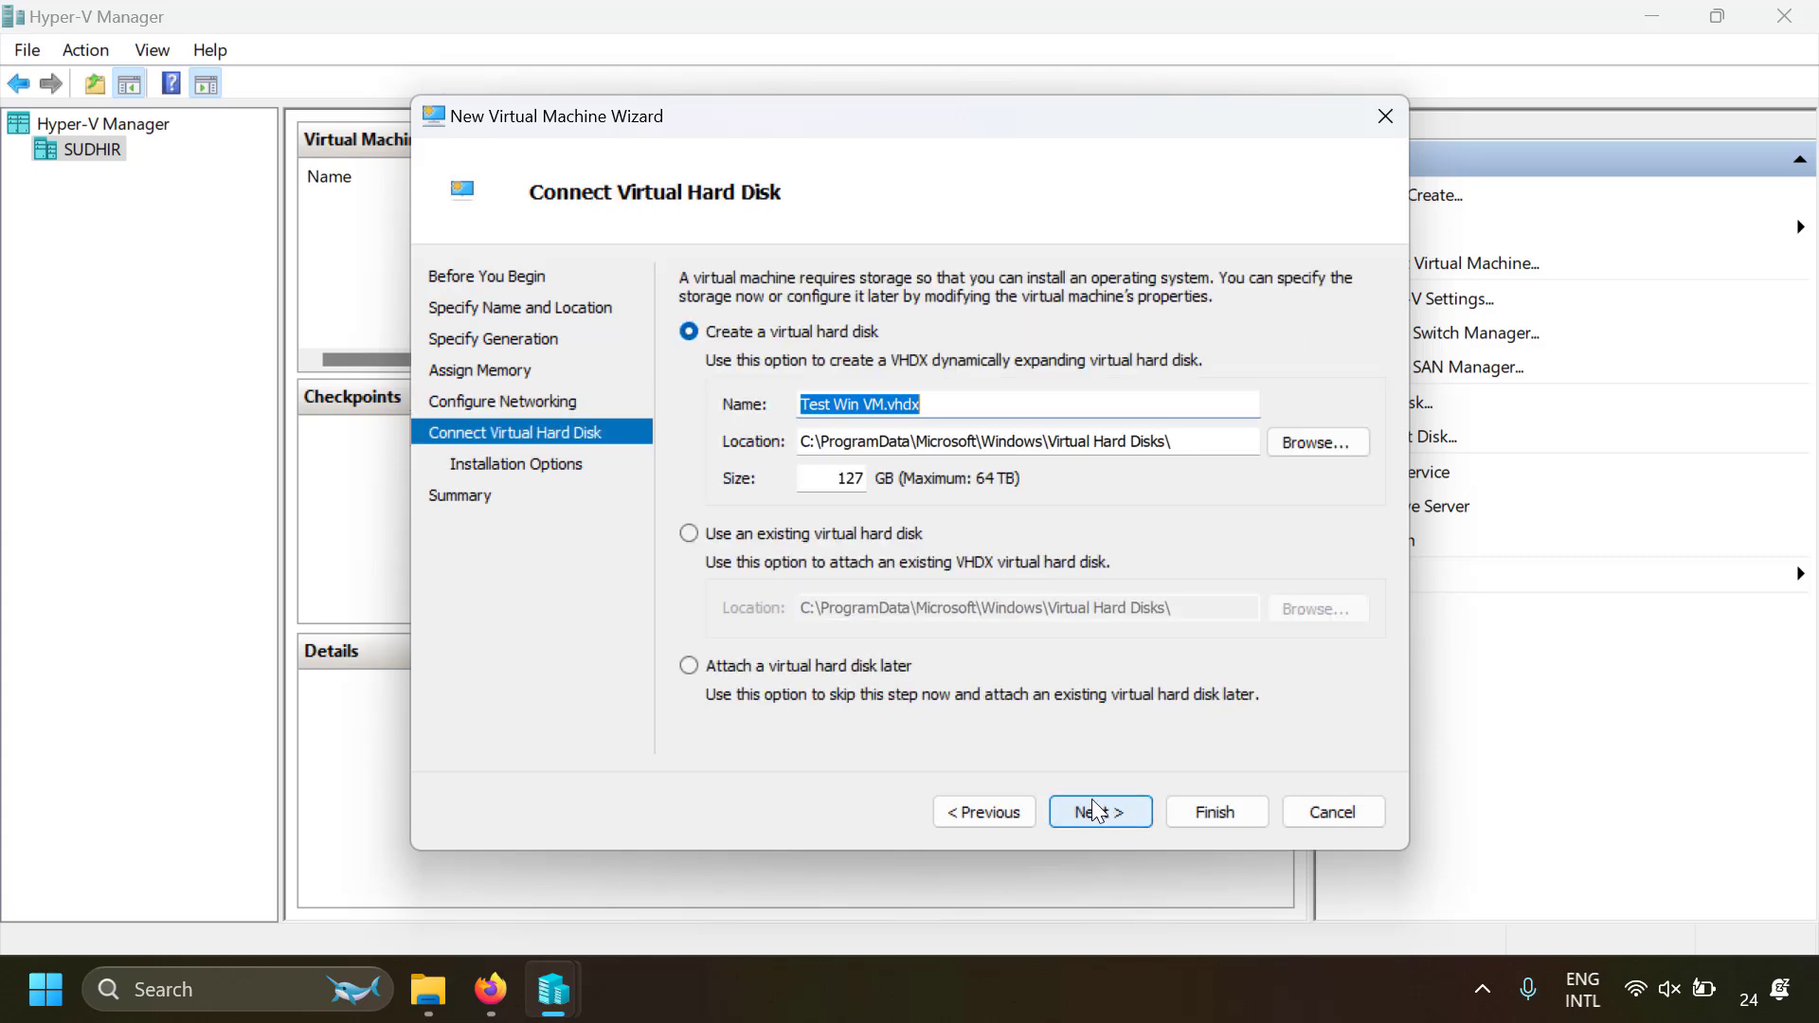
Create the virtual hard disk Test Win VM.vhdx with a size of 80 GB
double_click(846, 484)
type("80")
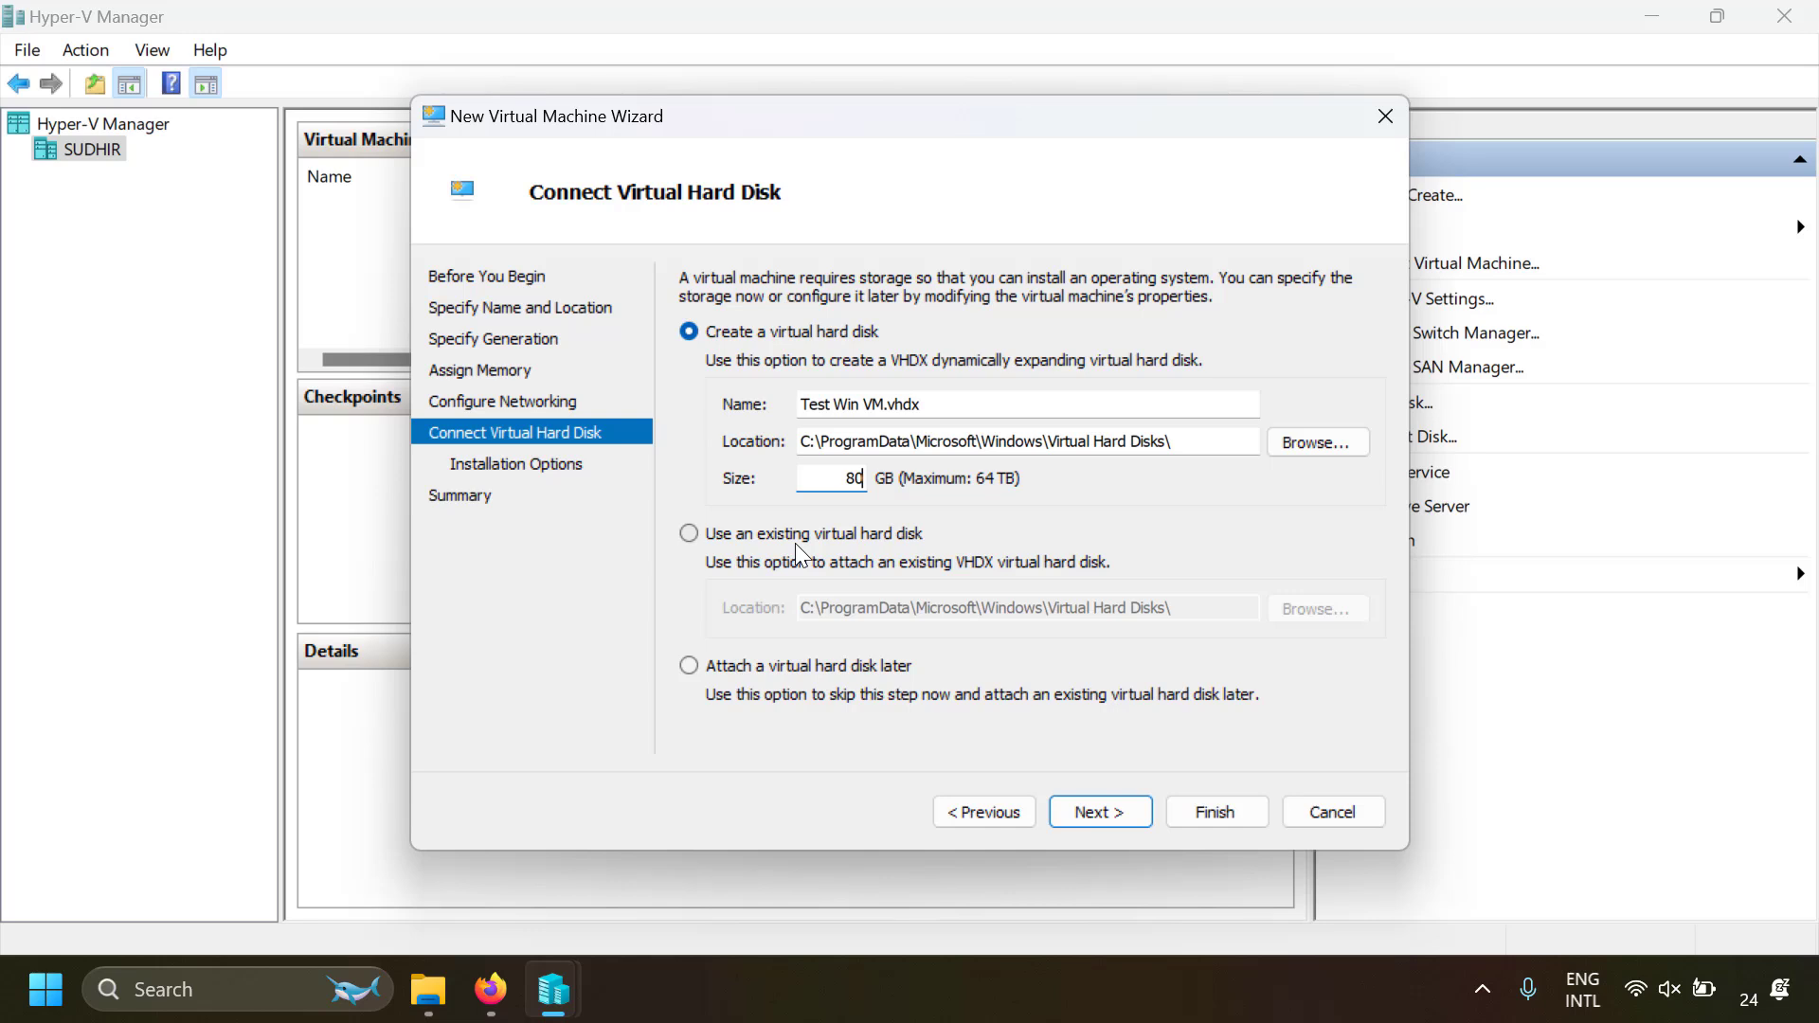
left_click(1104, 807)
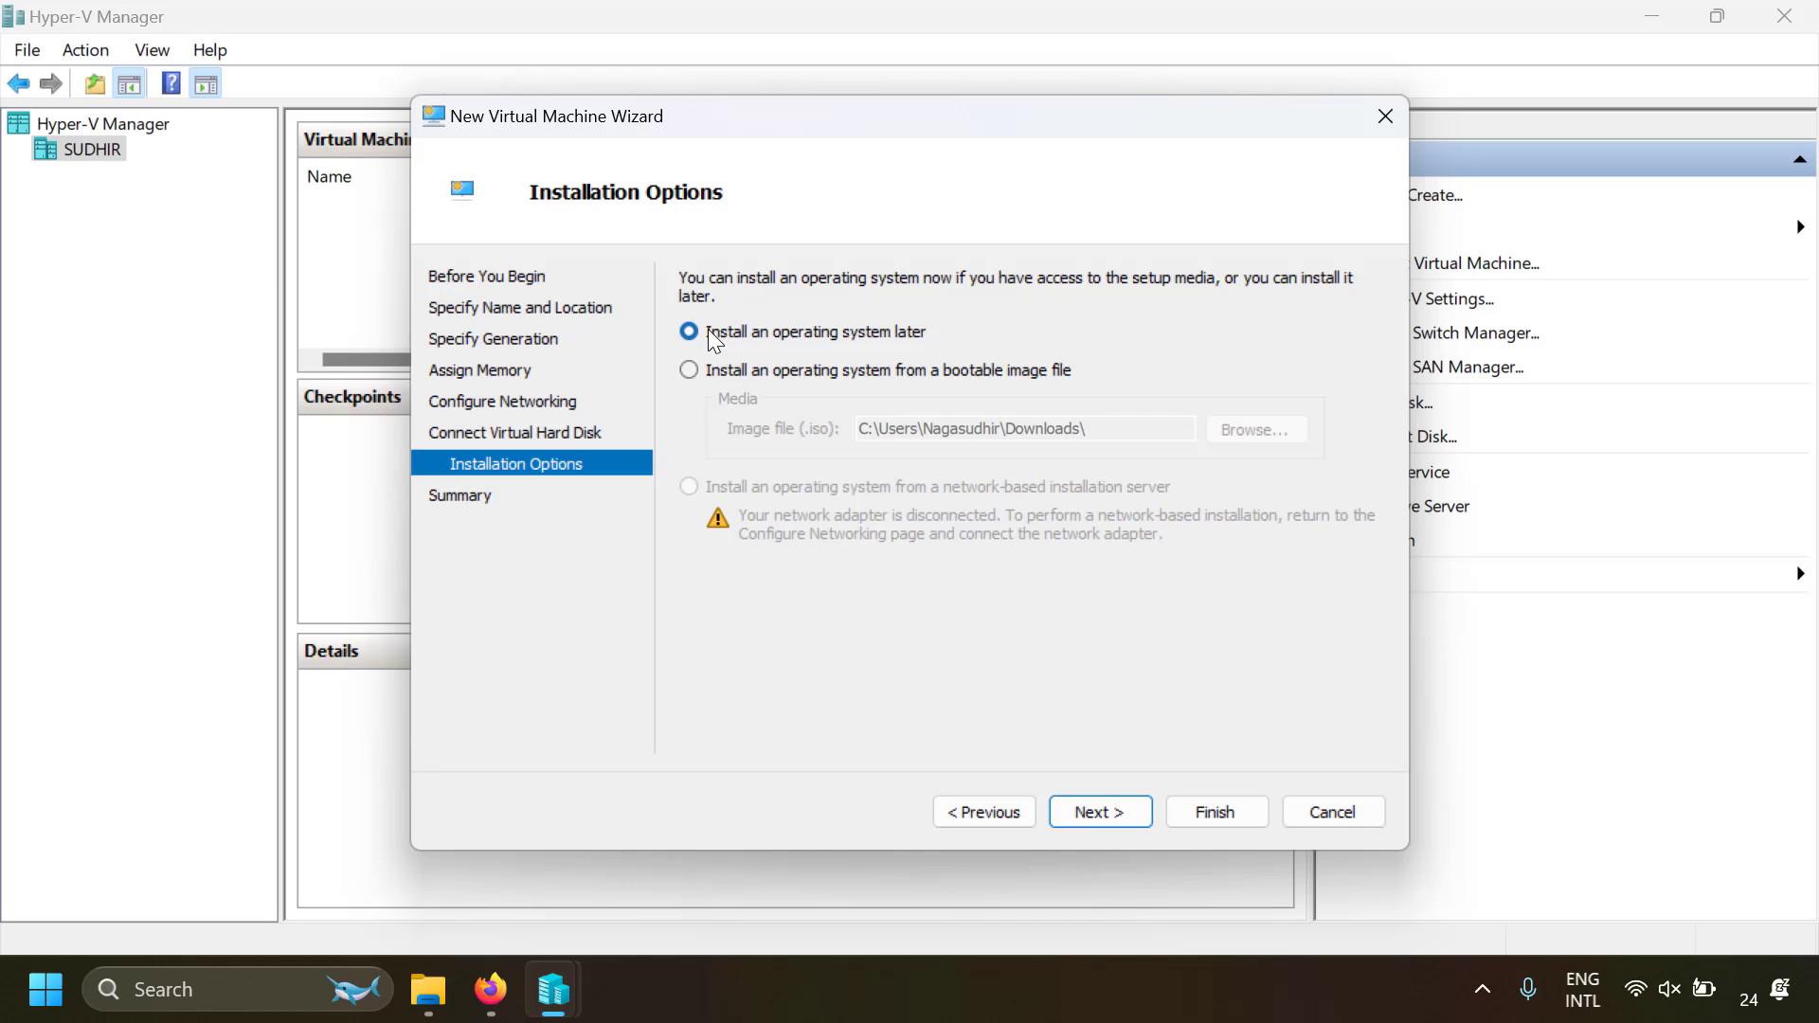
Choose to install the operating system from the bootable image SERVER_EVAL_x64FRE_en-us.iso and finish creating the virtual machine
left_click(822, 374)
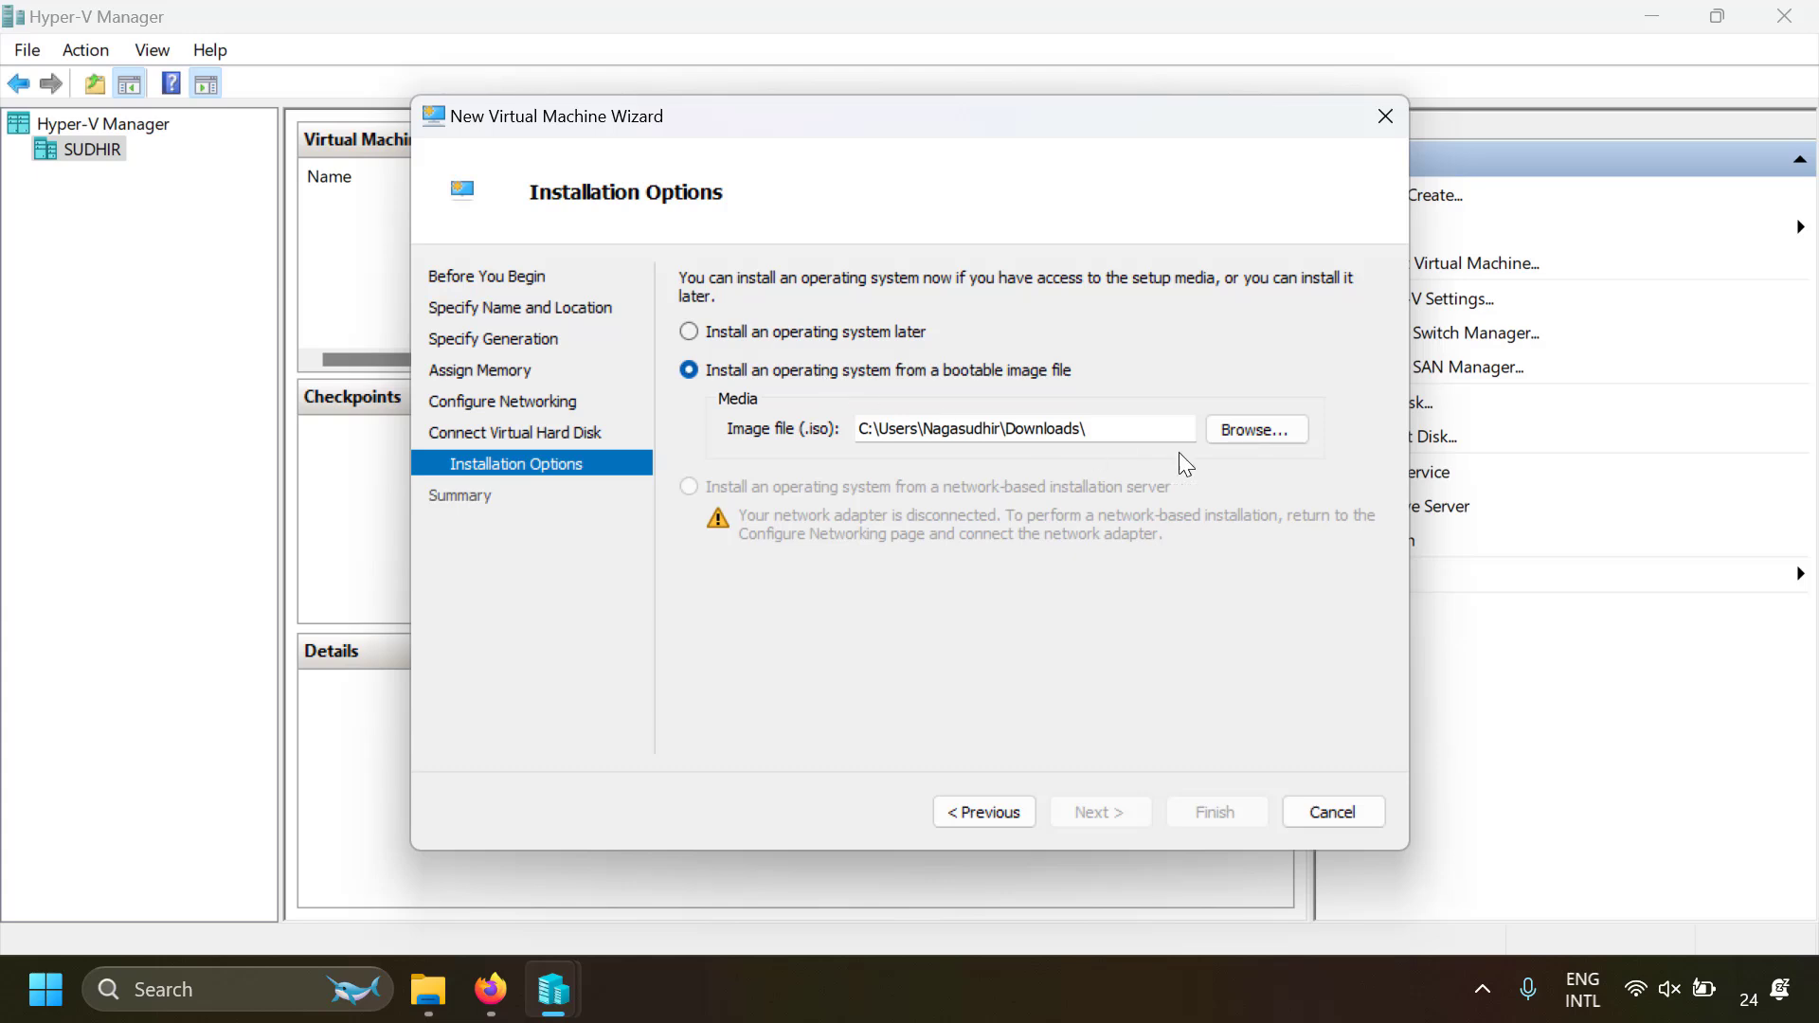
left_click(1275, 437)
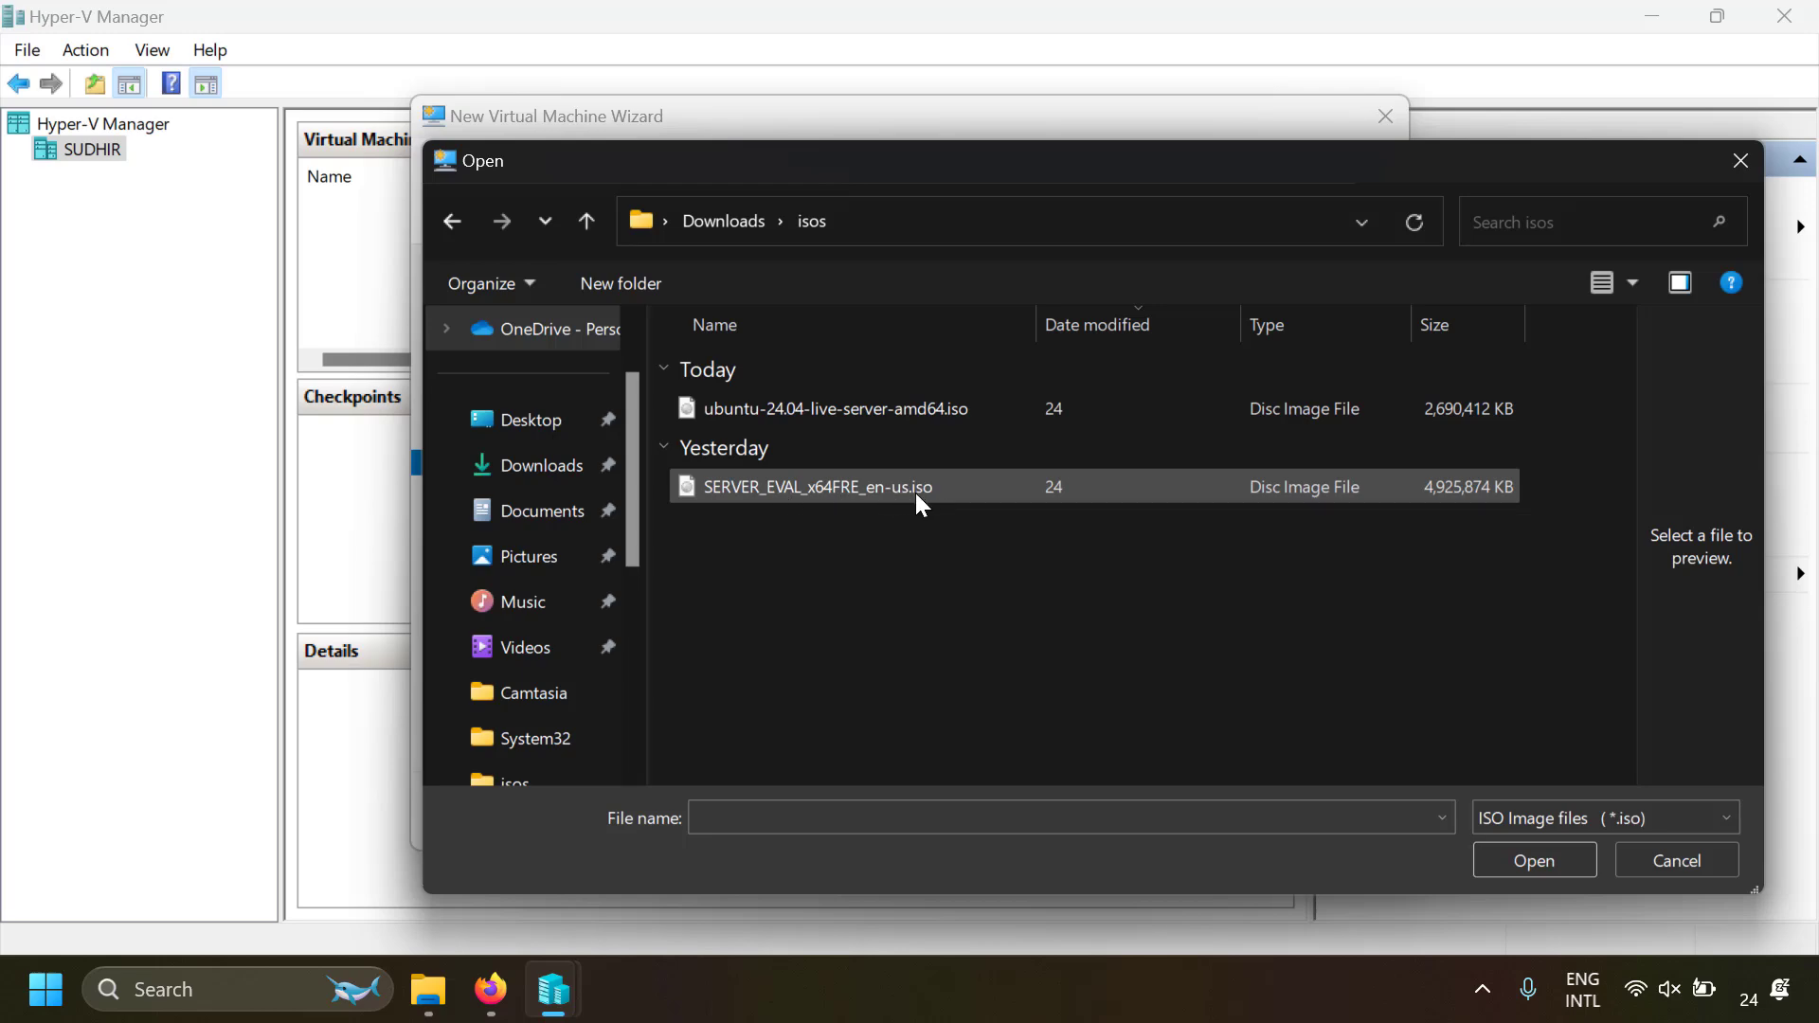
double_click(975, 486)
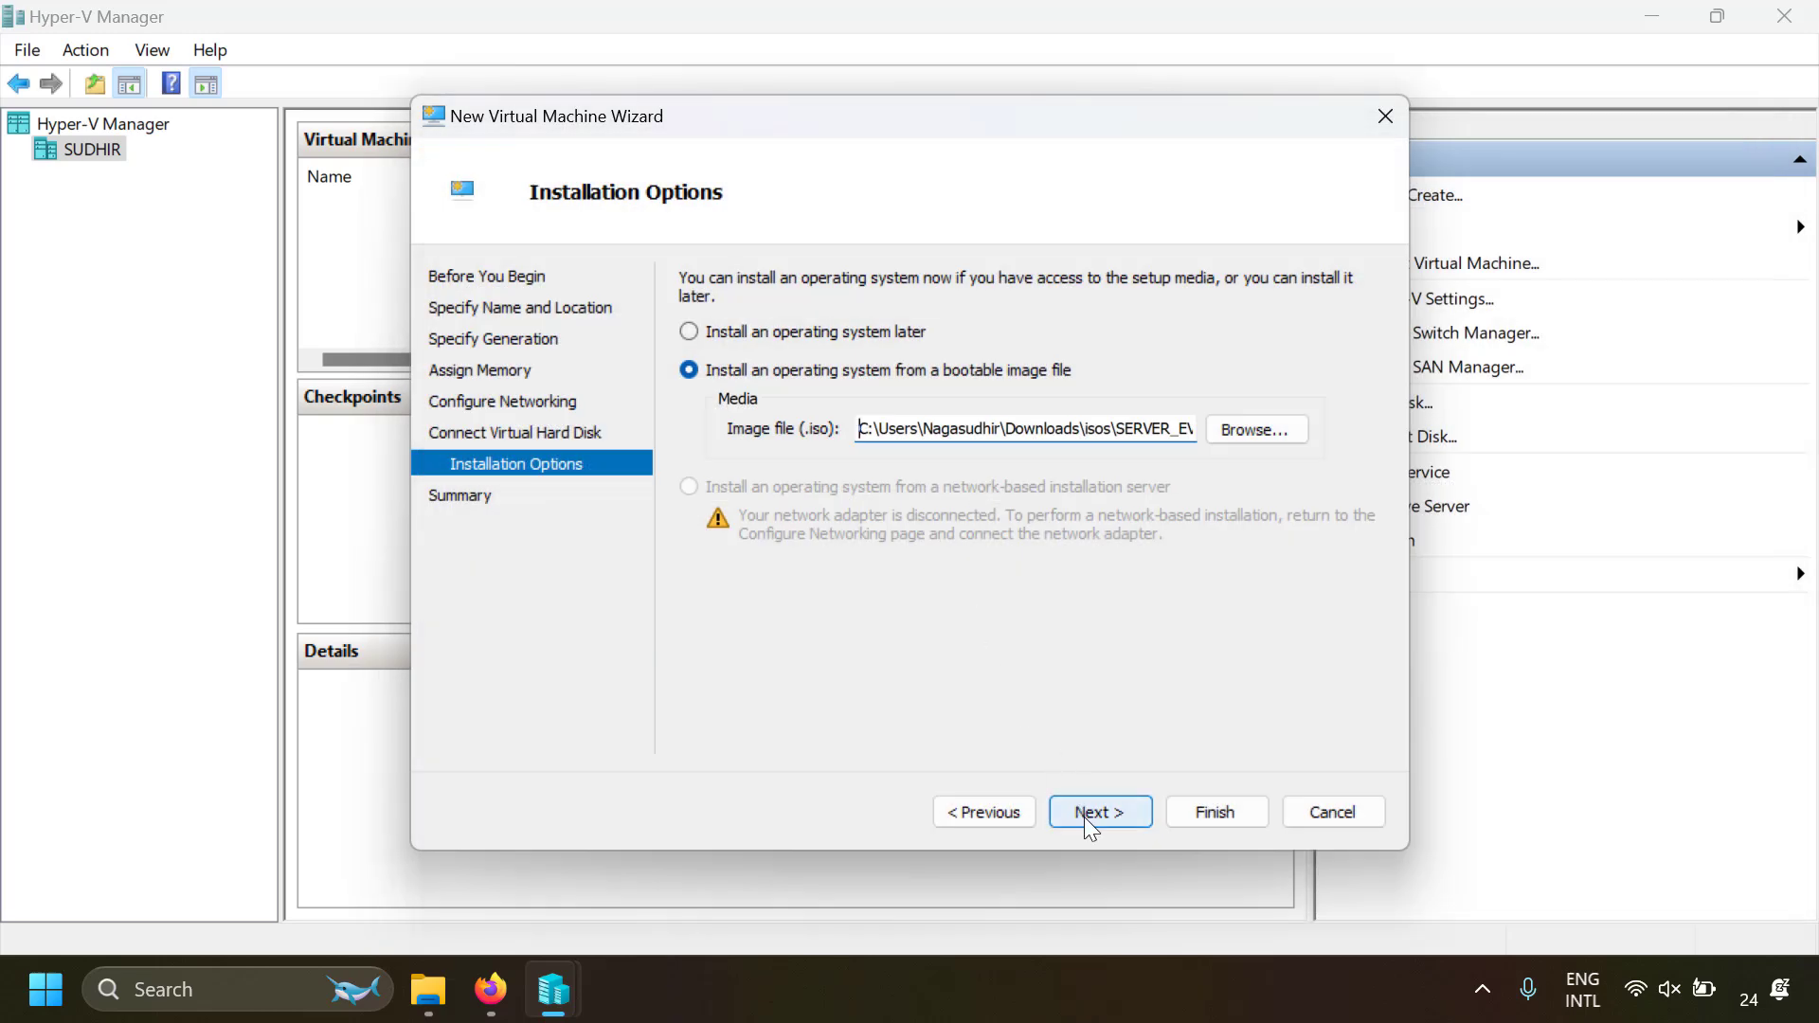
left_click(1085, 813)
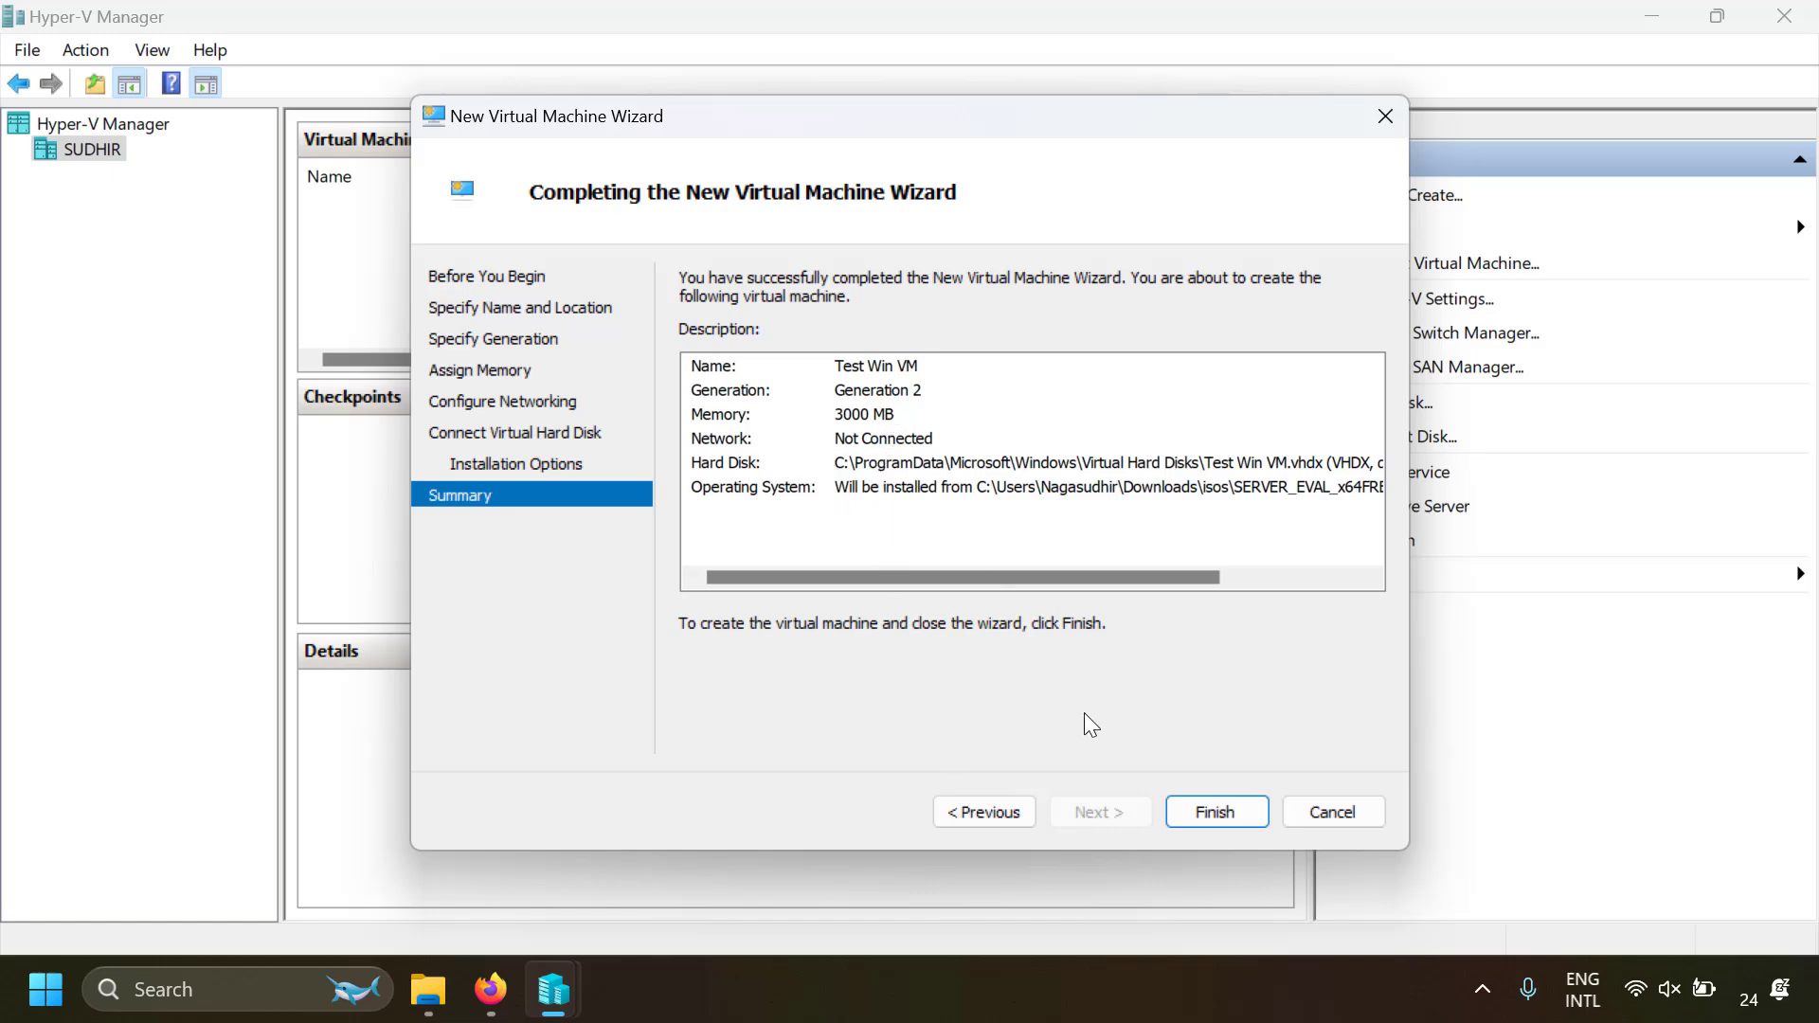
left_click(1209, 809)
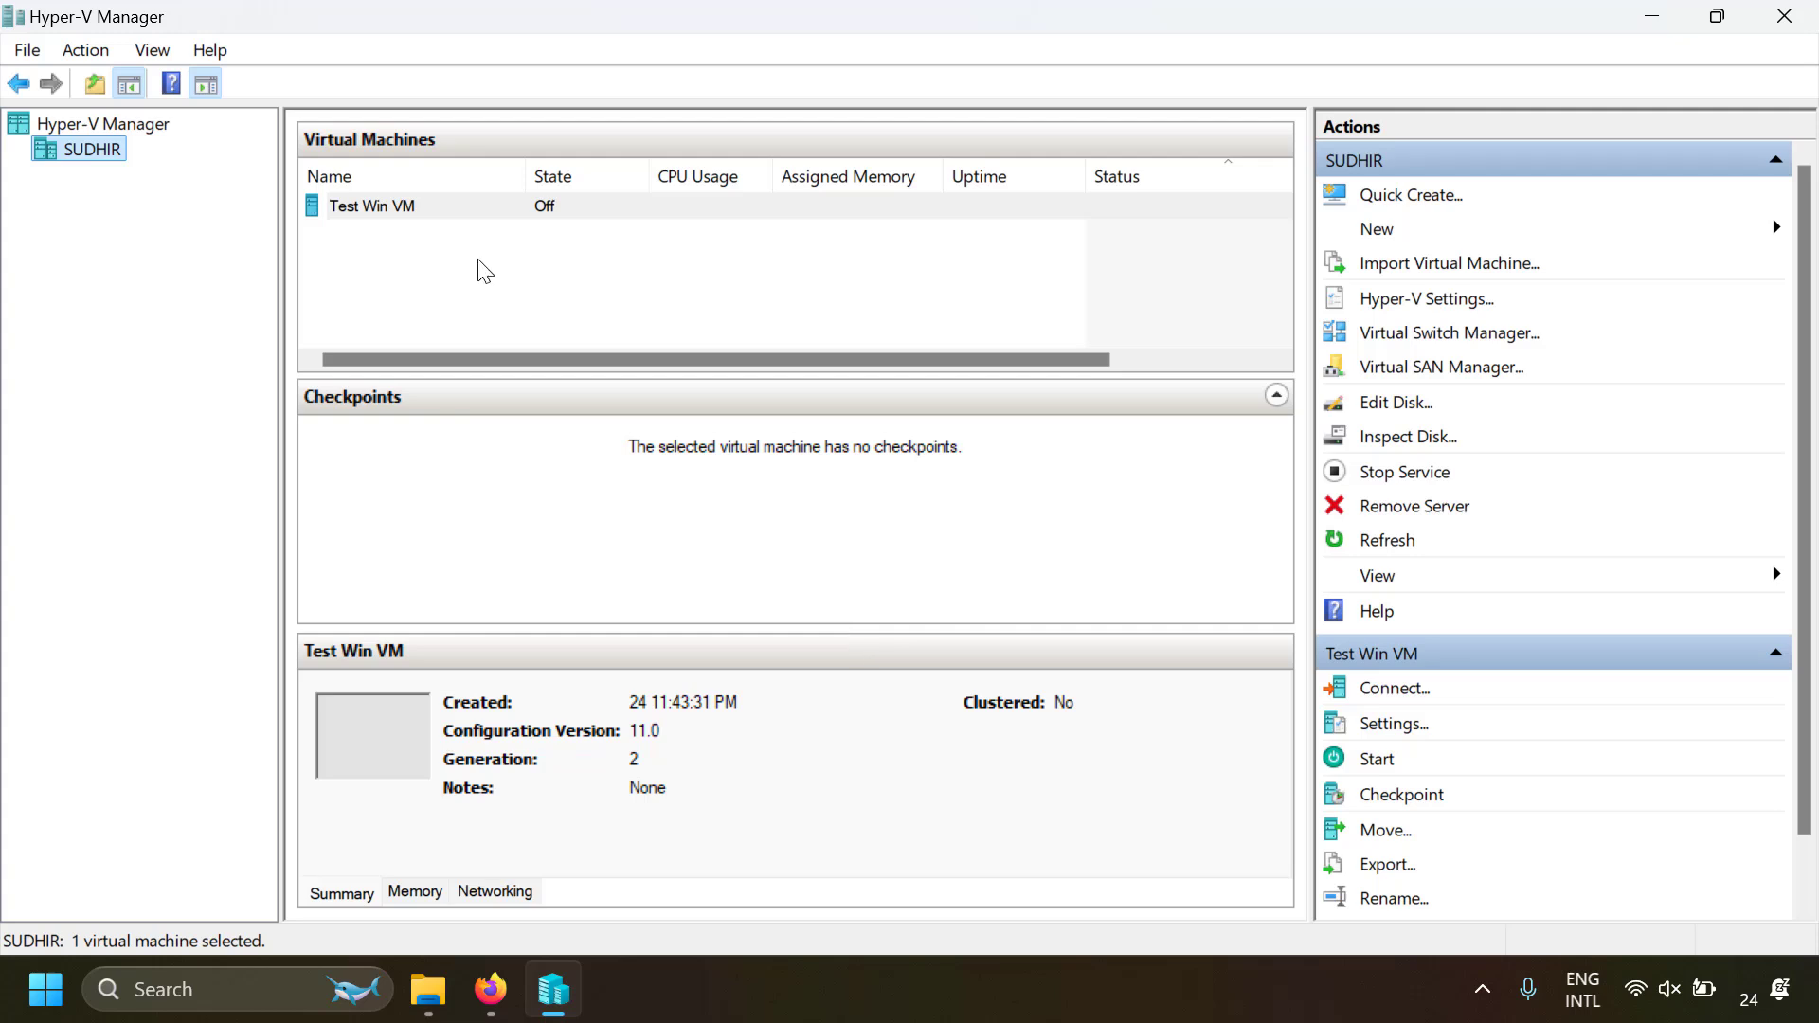
Connect to Test Win VM, start it, and boot from the installation ISO
left_click(477, 206)
right_click(478, 207)
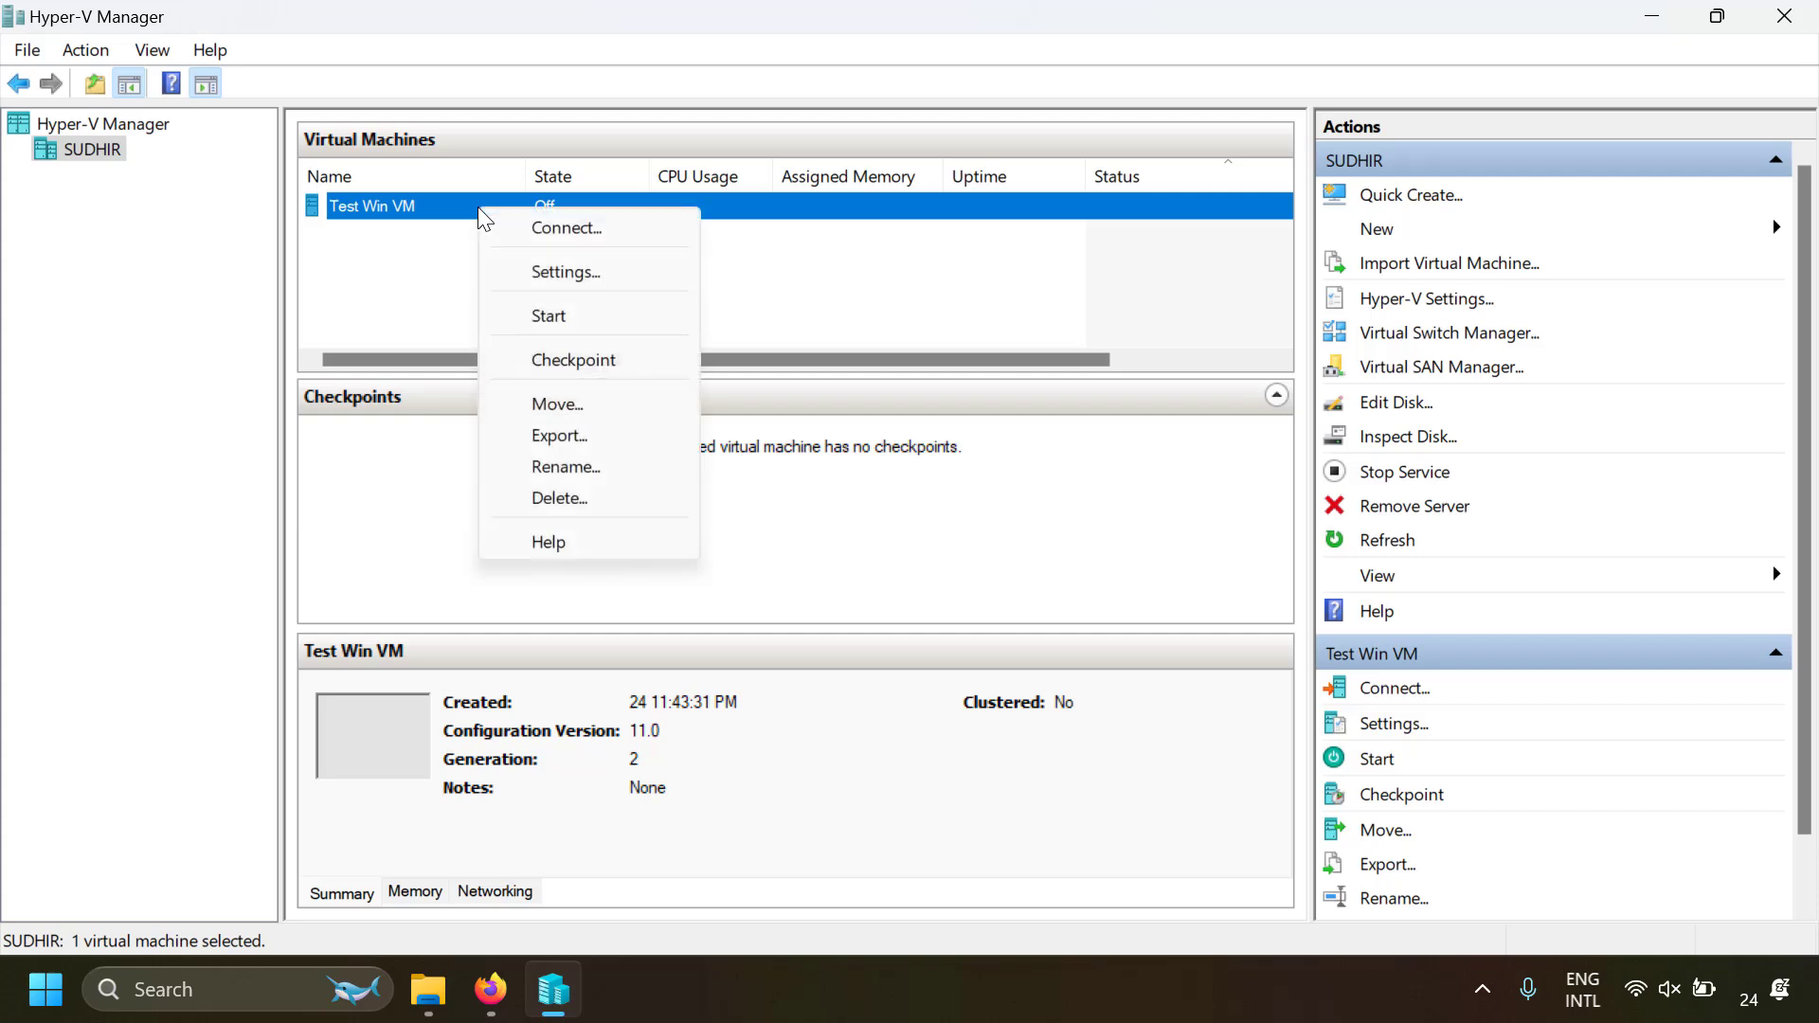
left_click(511, 227)
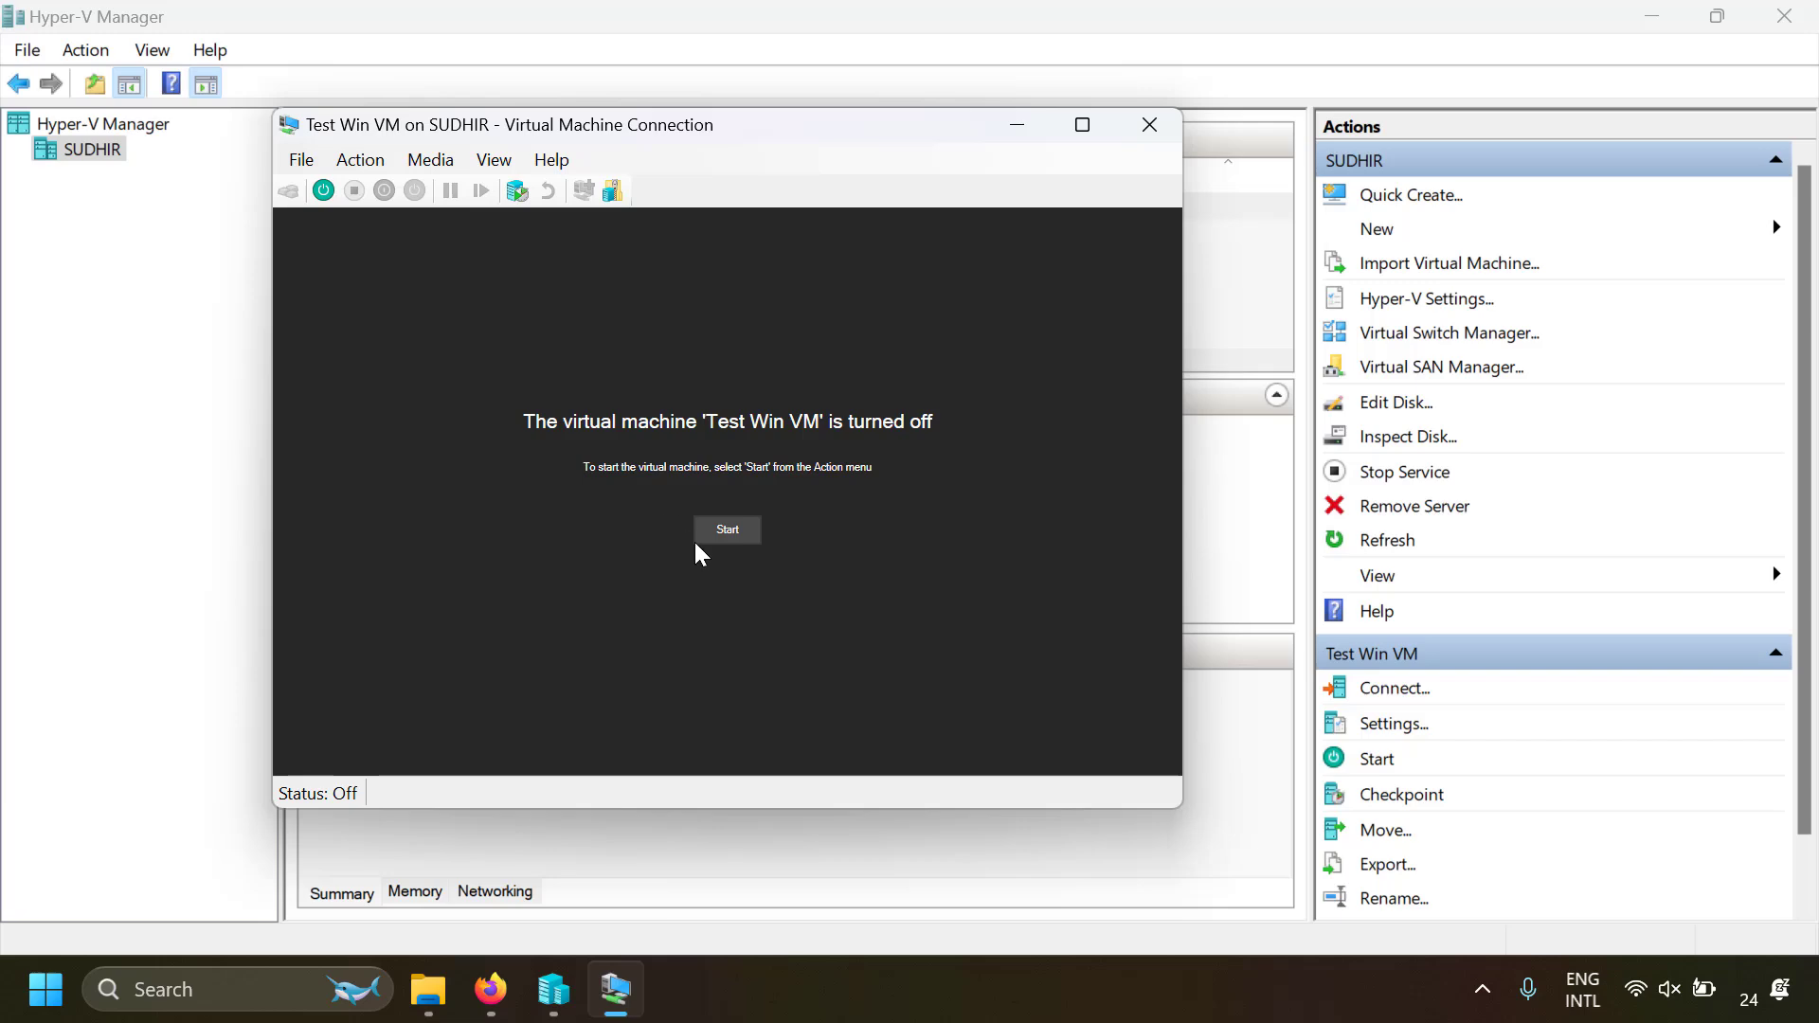
left_click(723, 528)
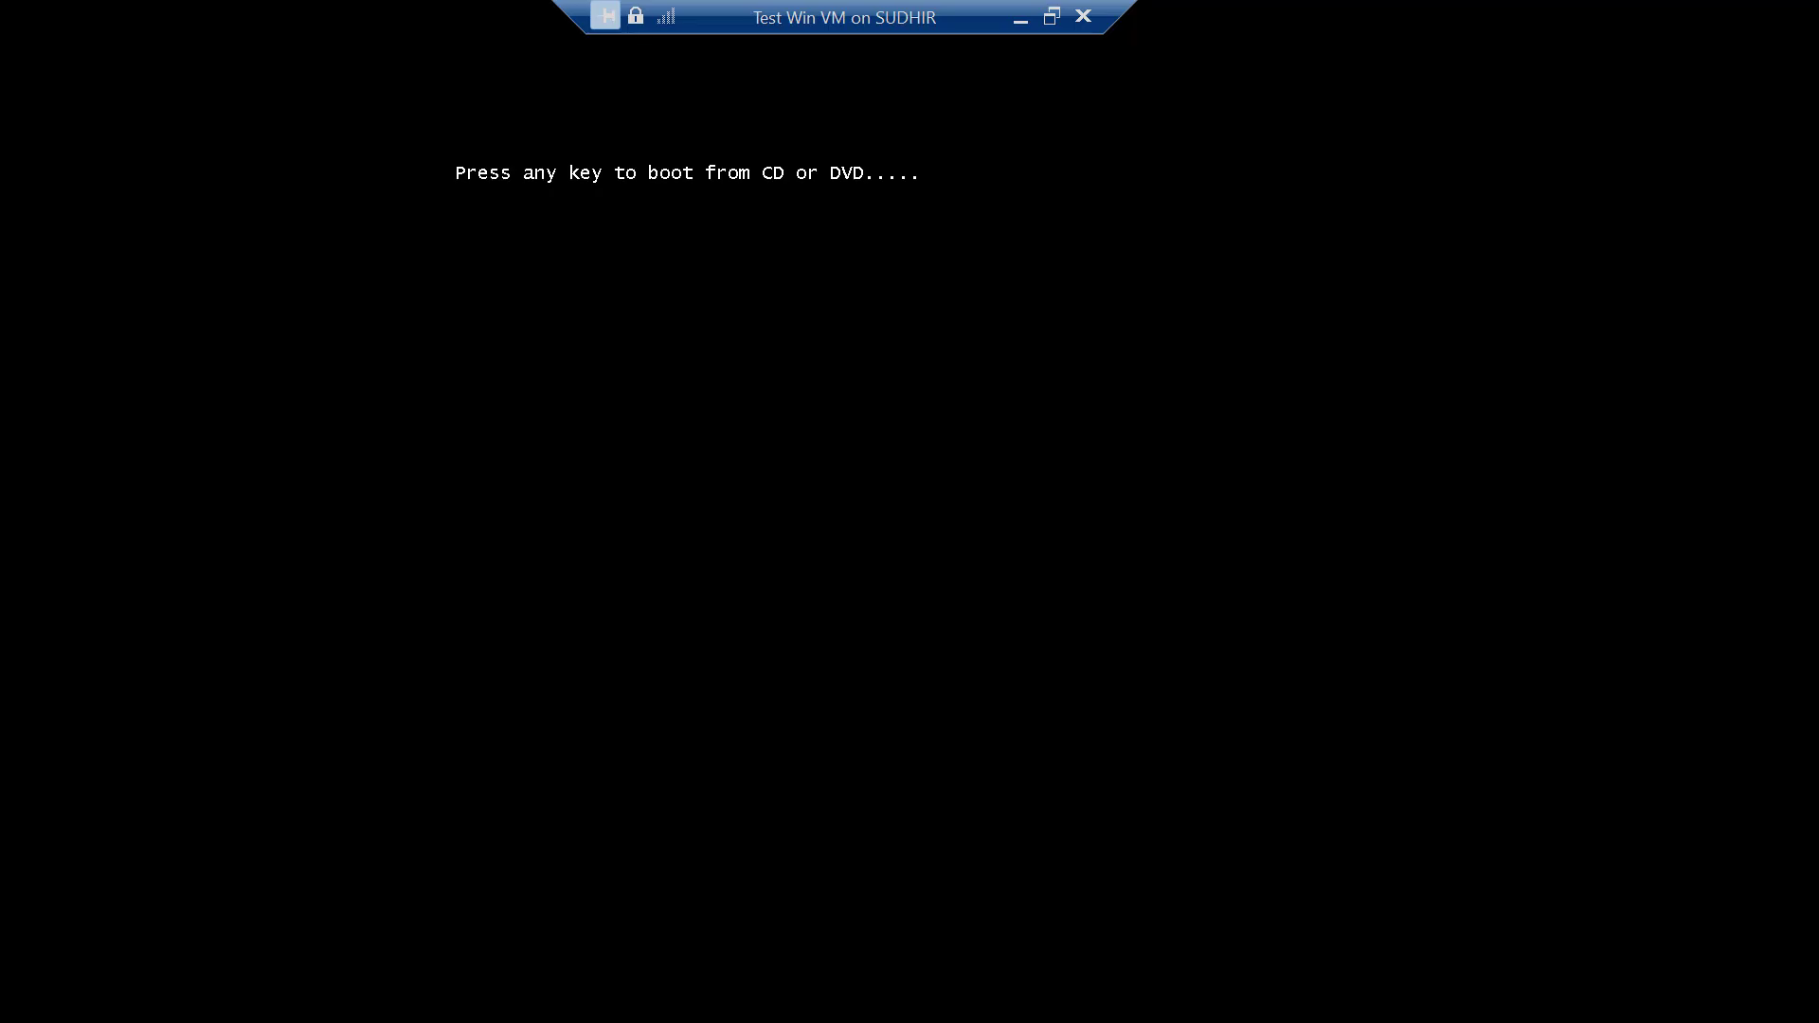
key("Return")
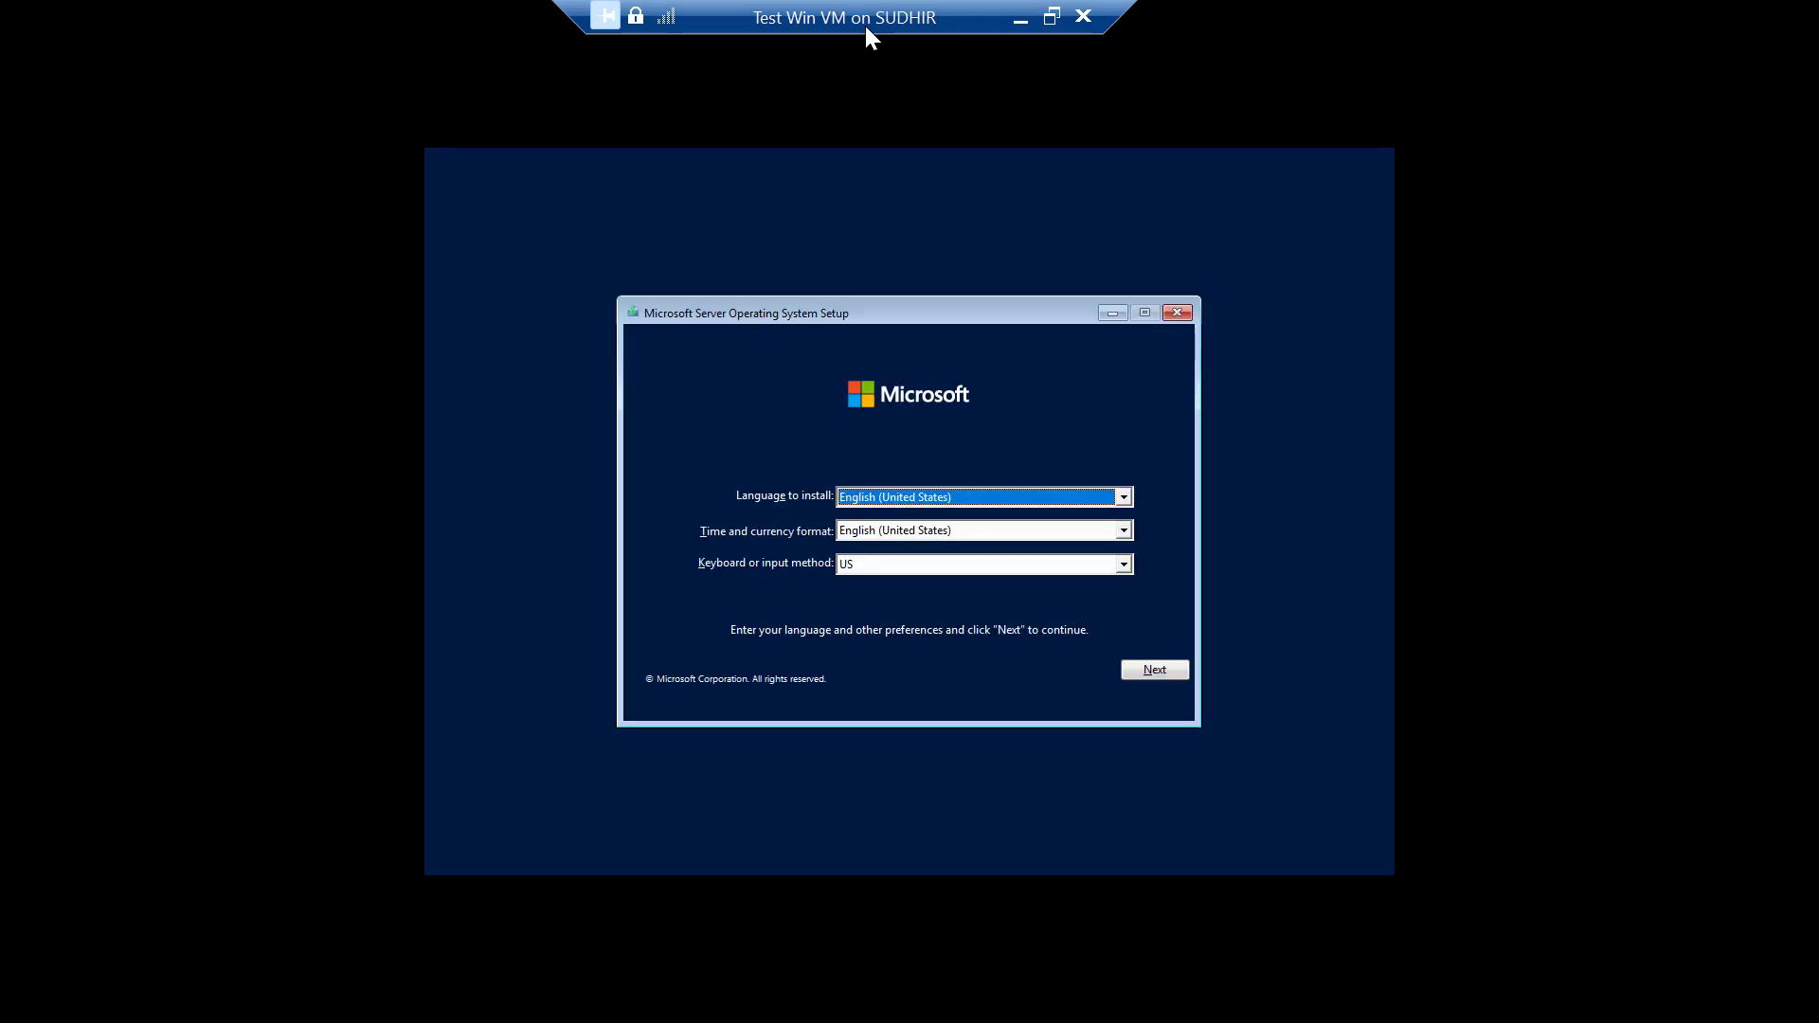
Take the virtual machine connection out of full screen, reposition its window, and return it to full screen
left_click(1051, 17)
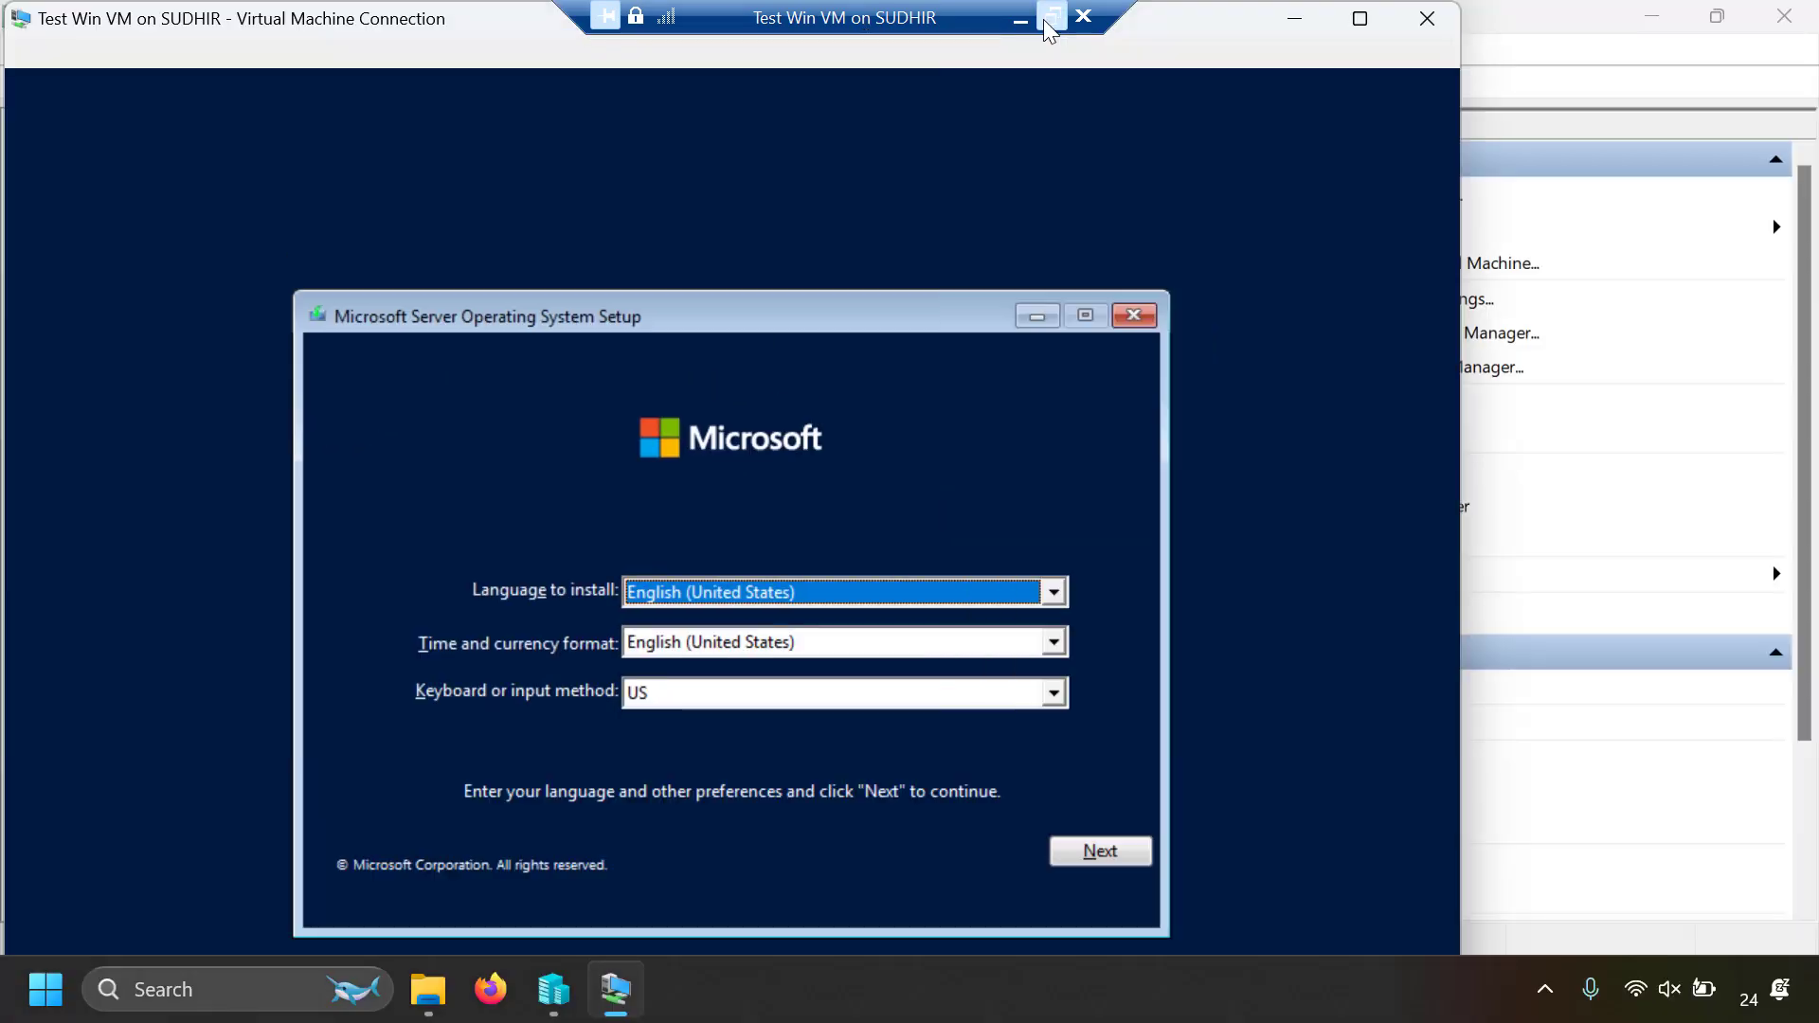
left_click_drag(803, 55, 633, 148)
left_click_drag(800, 98, 735, 77)
left_click(1500, 69)
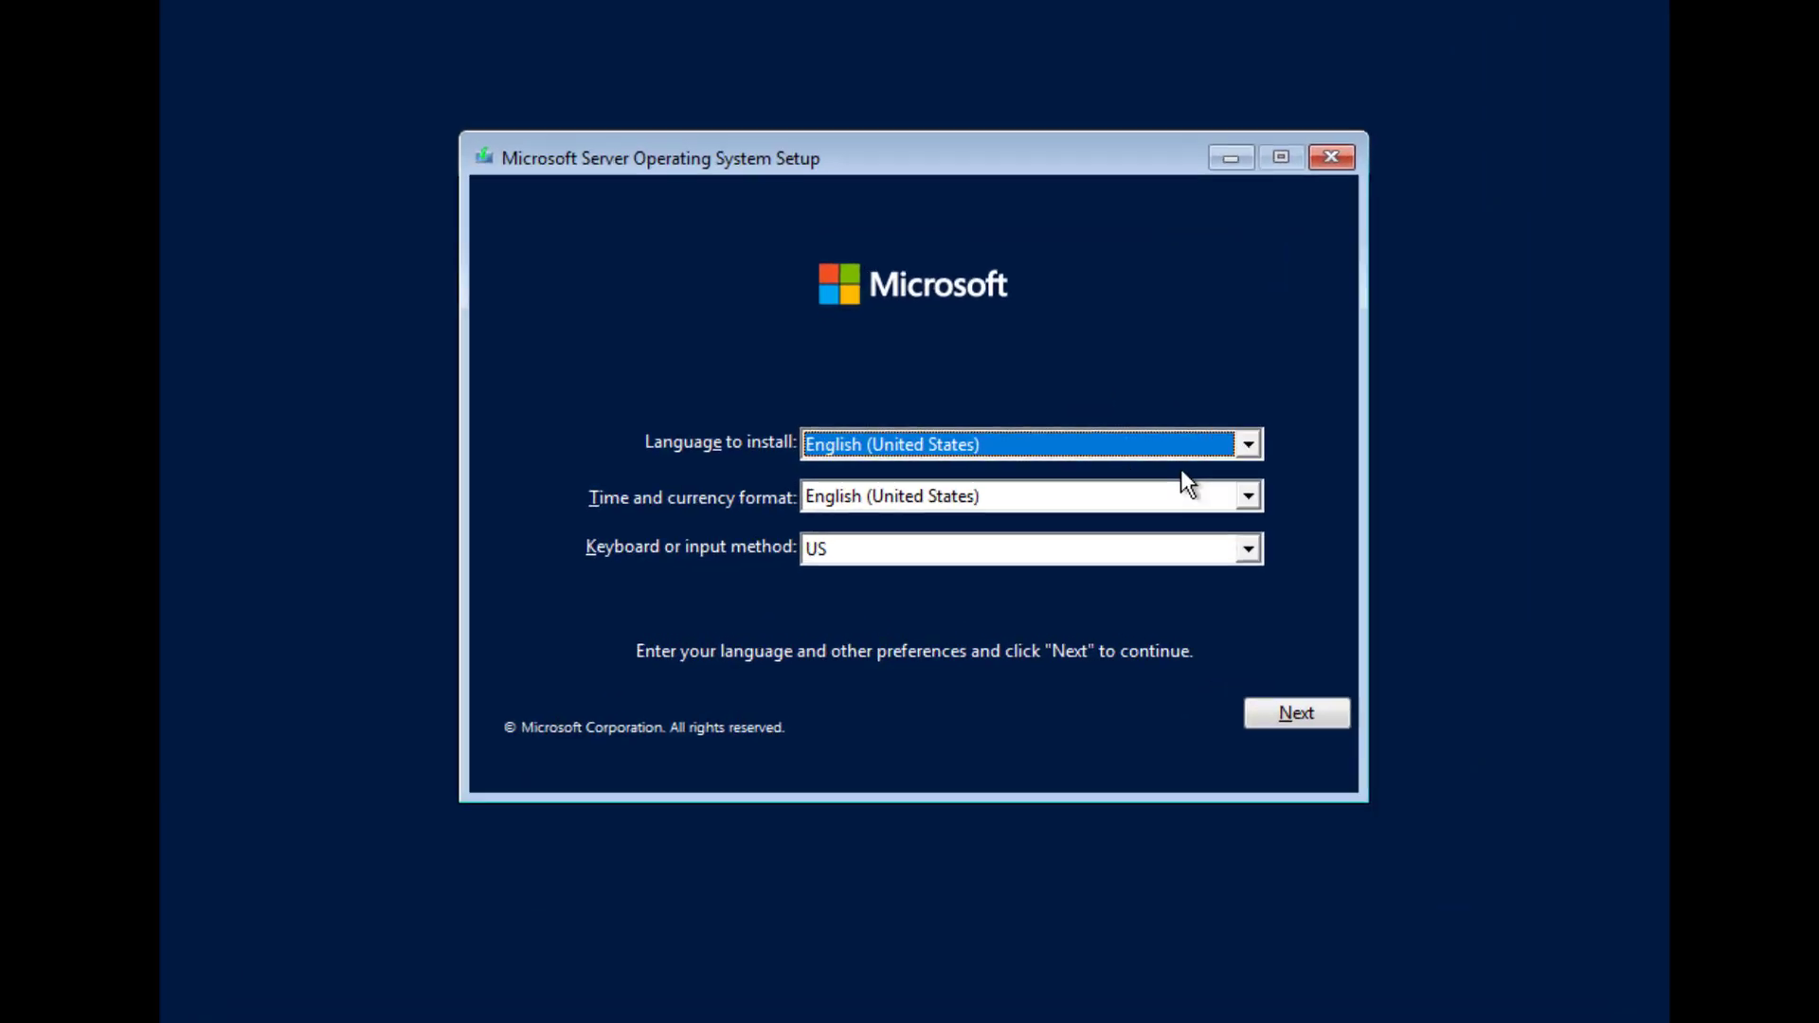
Keep English (United States) as the install language, set the time and currency format to English (India), and continue the setup
left_click(1247, 445)
left_click(995, 492)
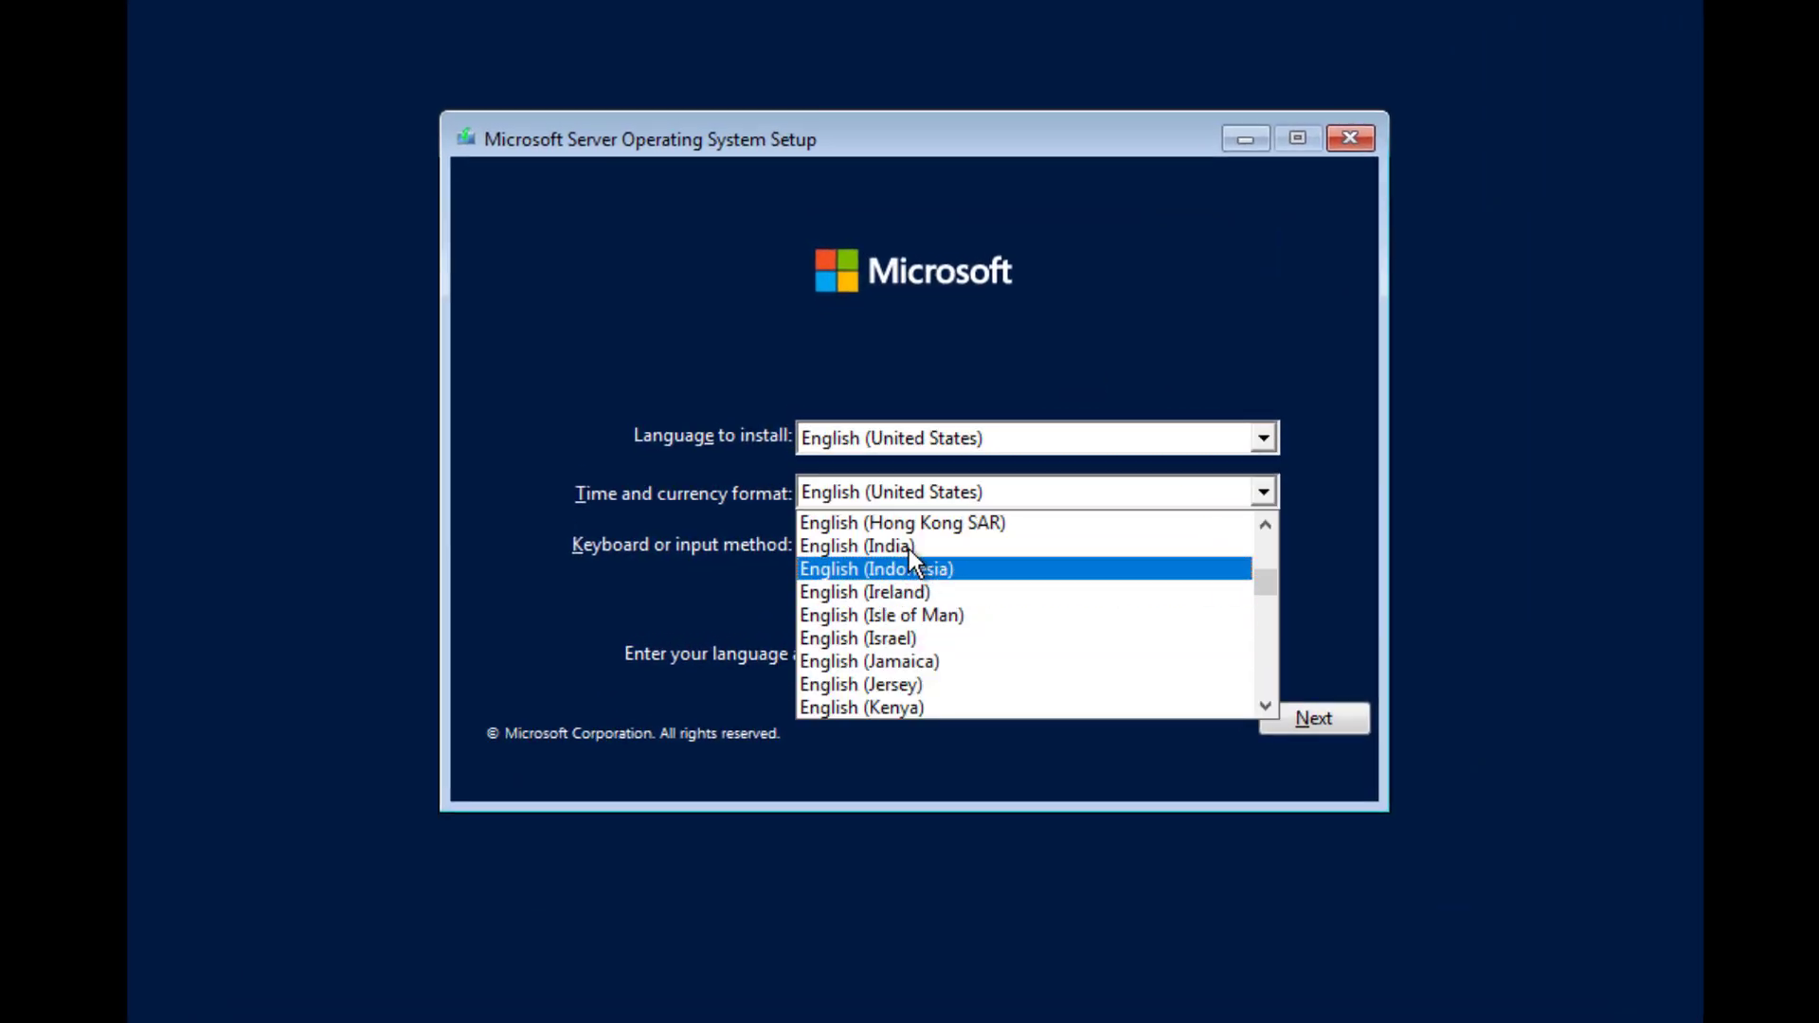
left_click(910, 548)
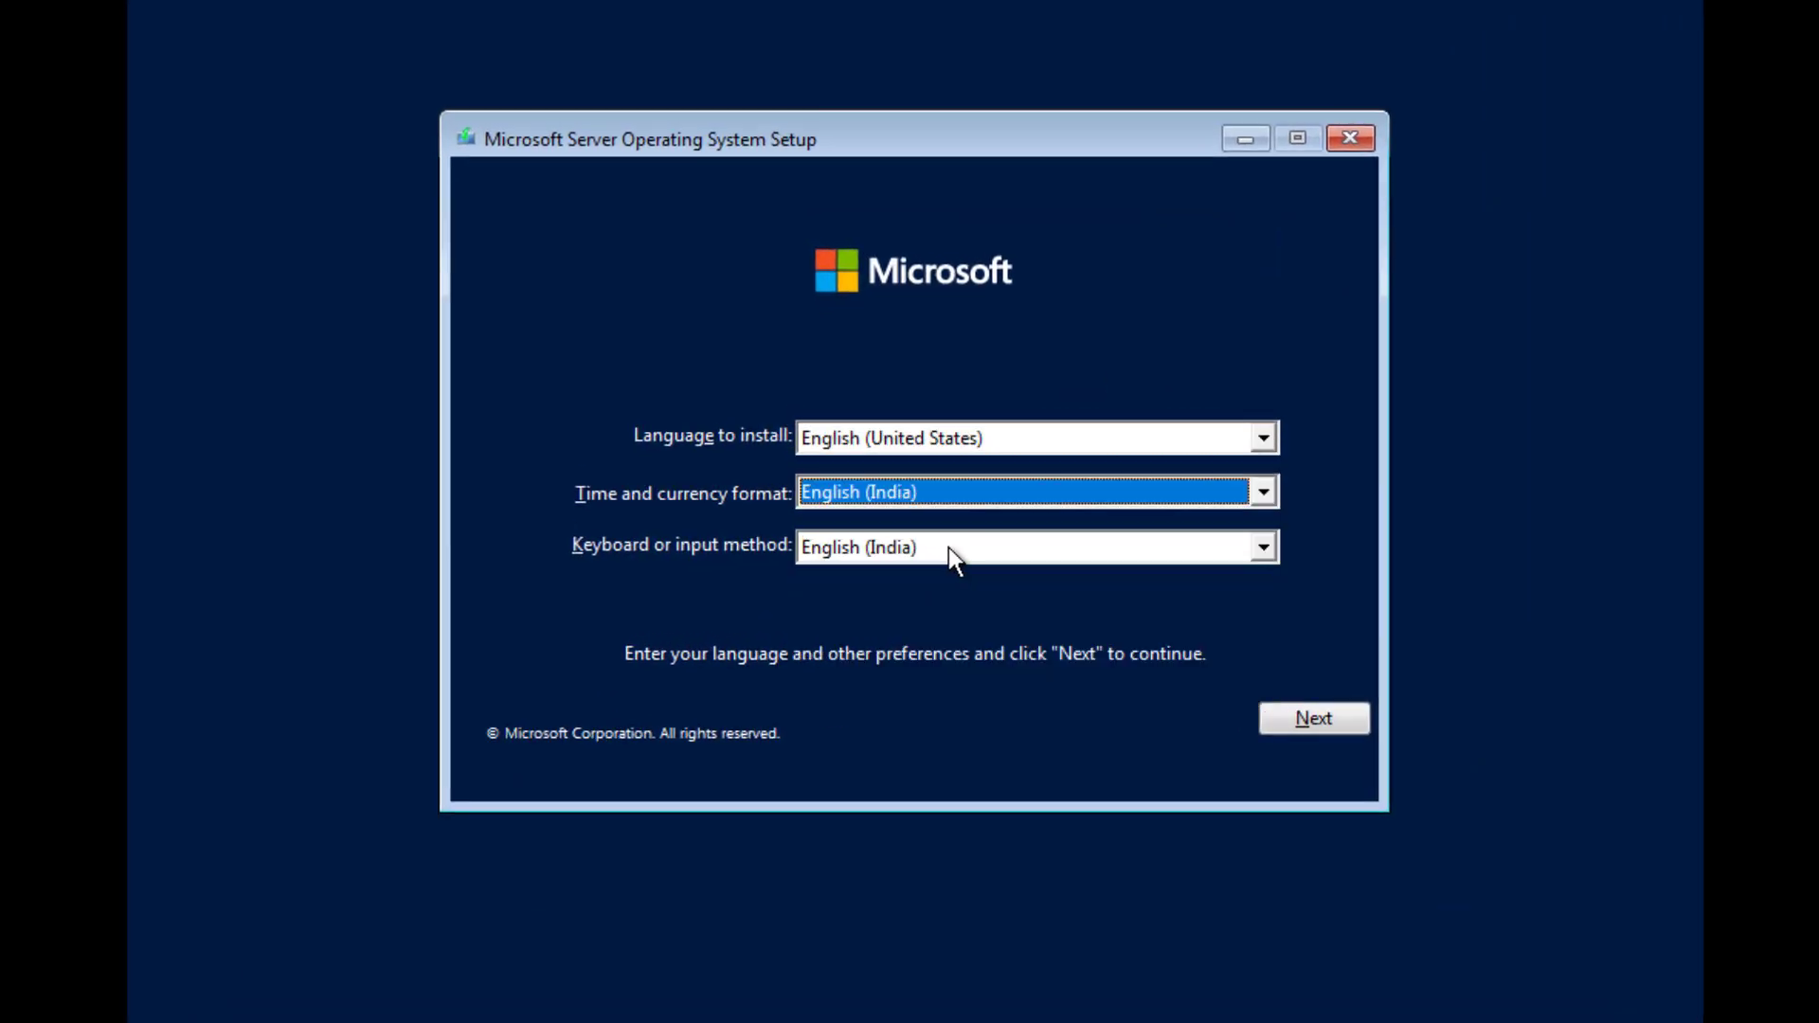
left_click(1284, 722)
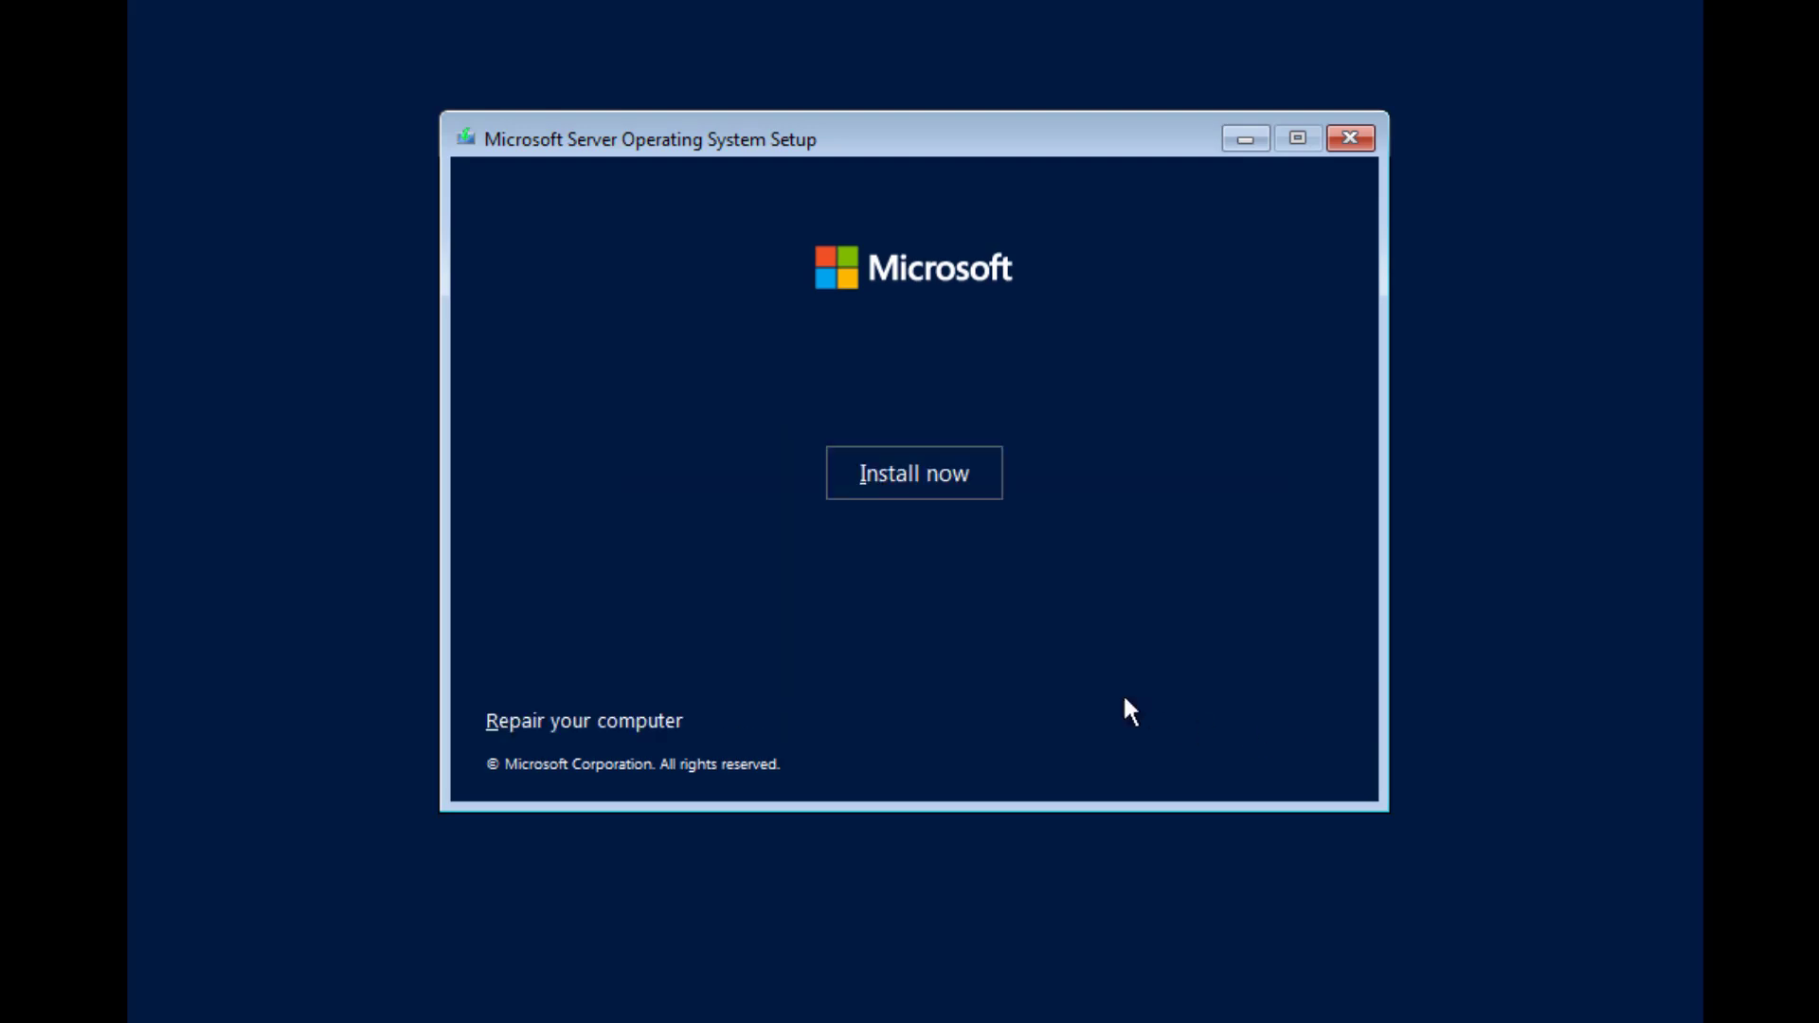
Start the installation and select Windows Server 2022 Standard Evaluation (Desktop Experience) as the operating system
left_click(857, 465)
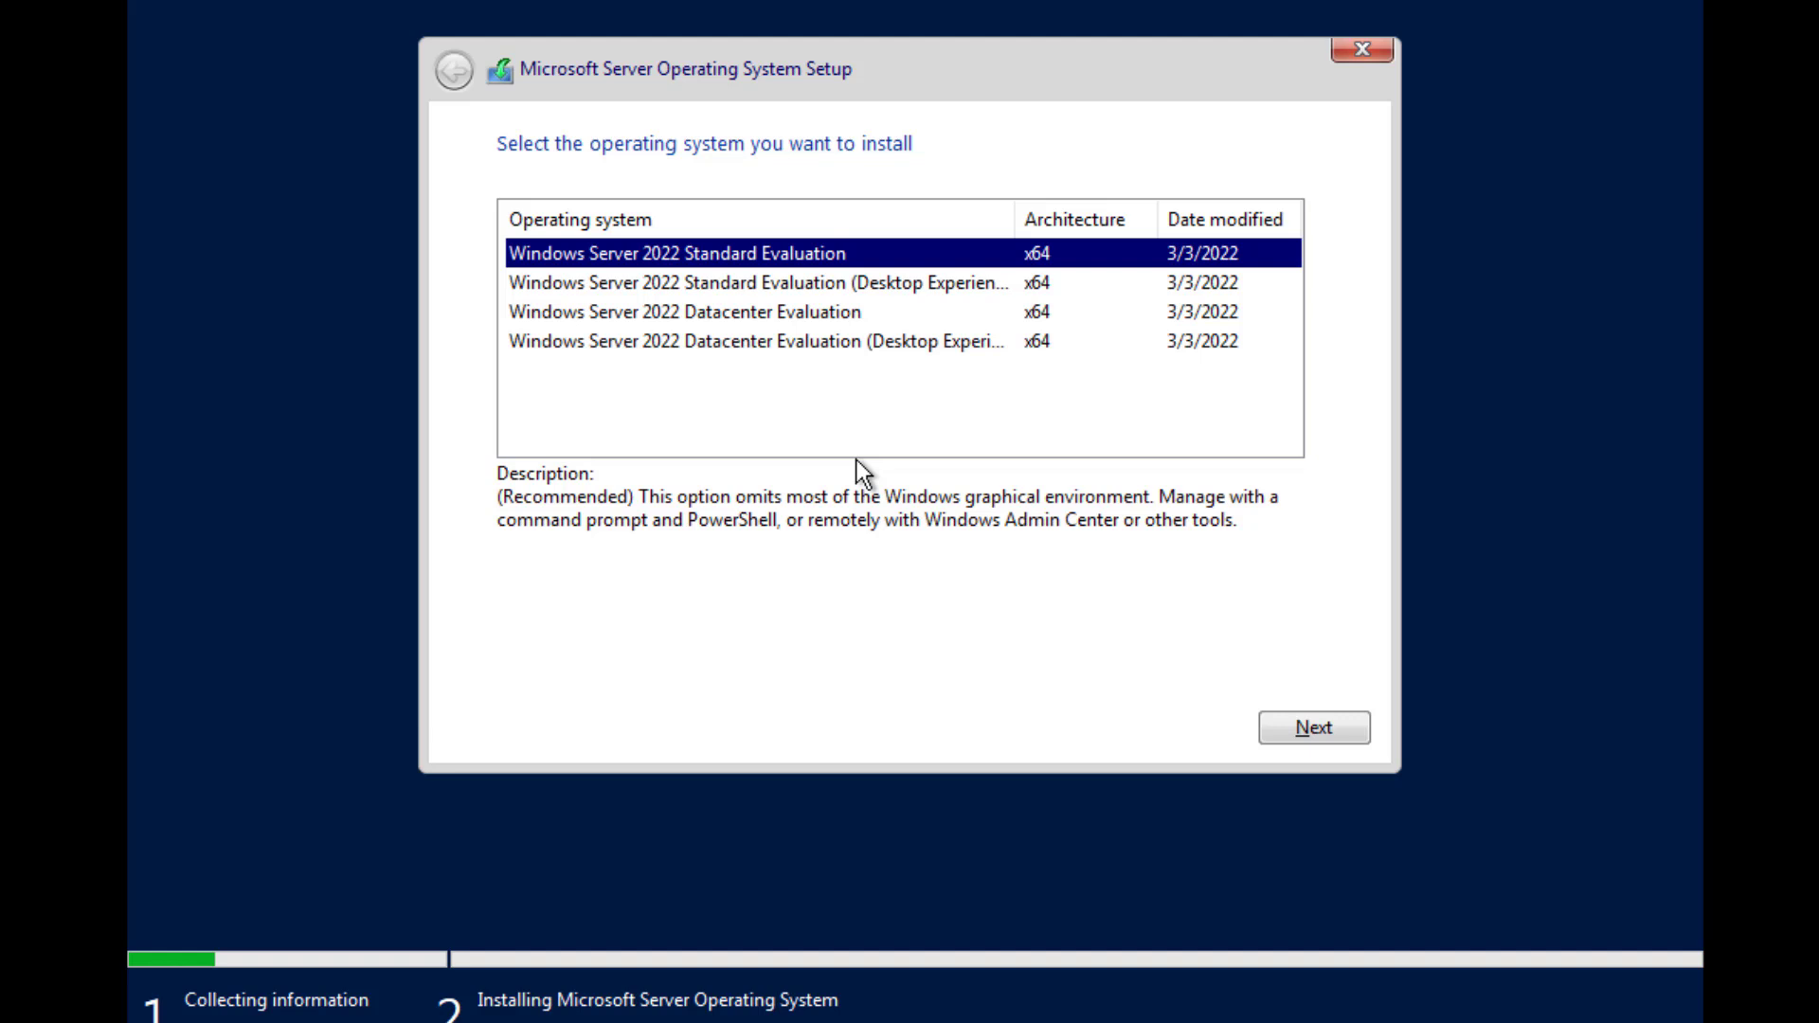
left_click(807, 293)
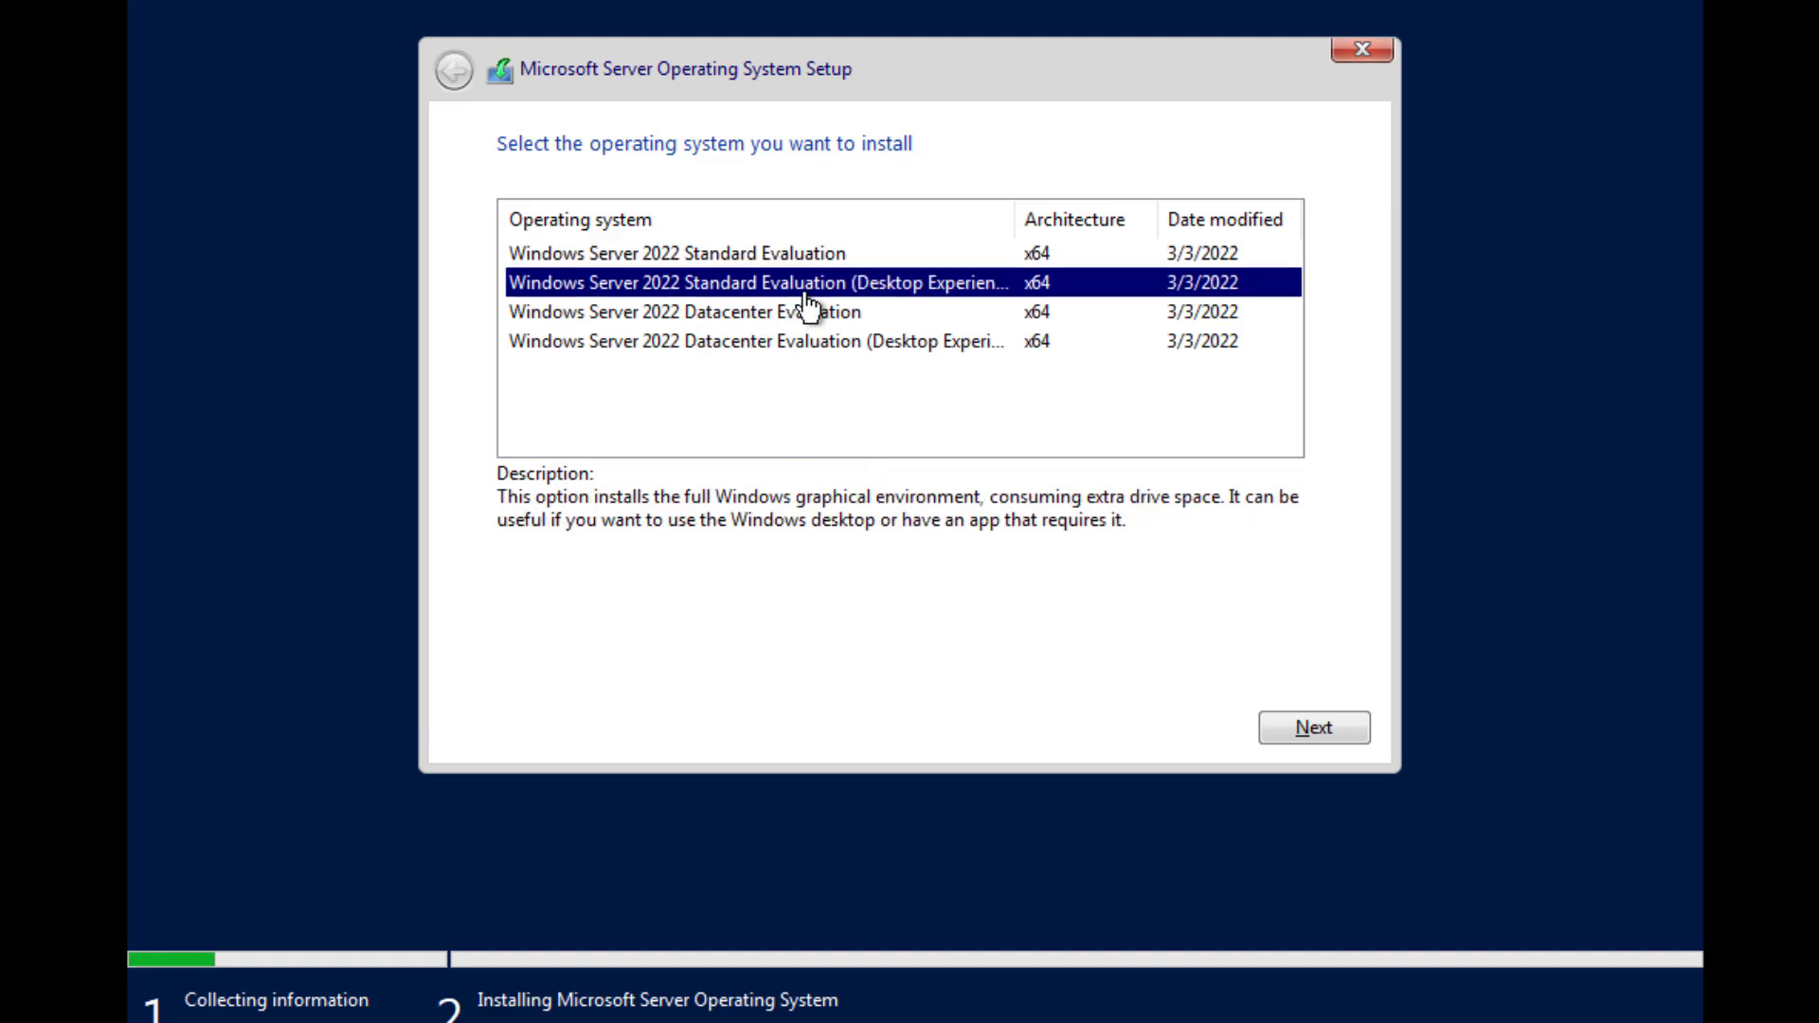
left_click(1306, 728)
Accept the license terms and run a custom installation onto Drive 0 Unallocated Space
left_click(507, 669)
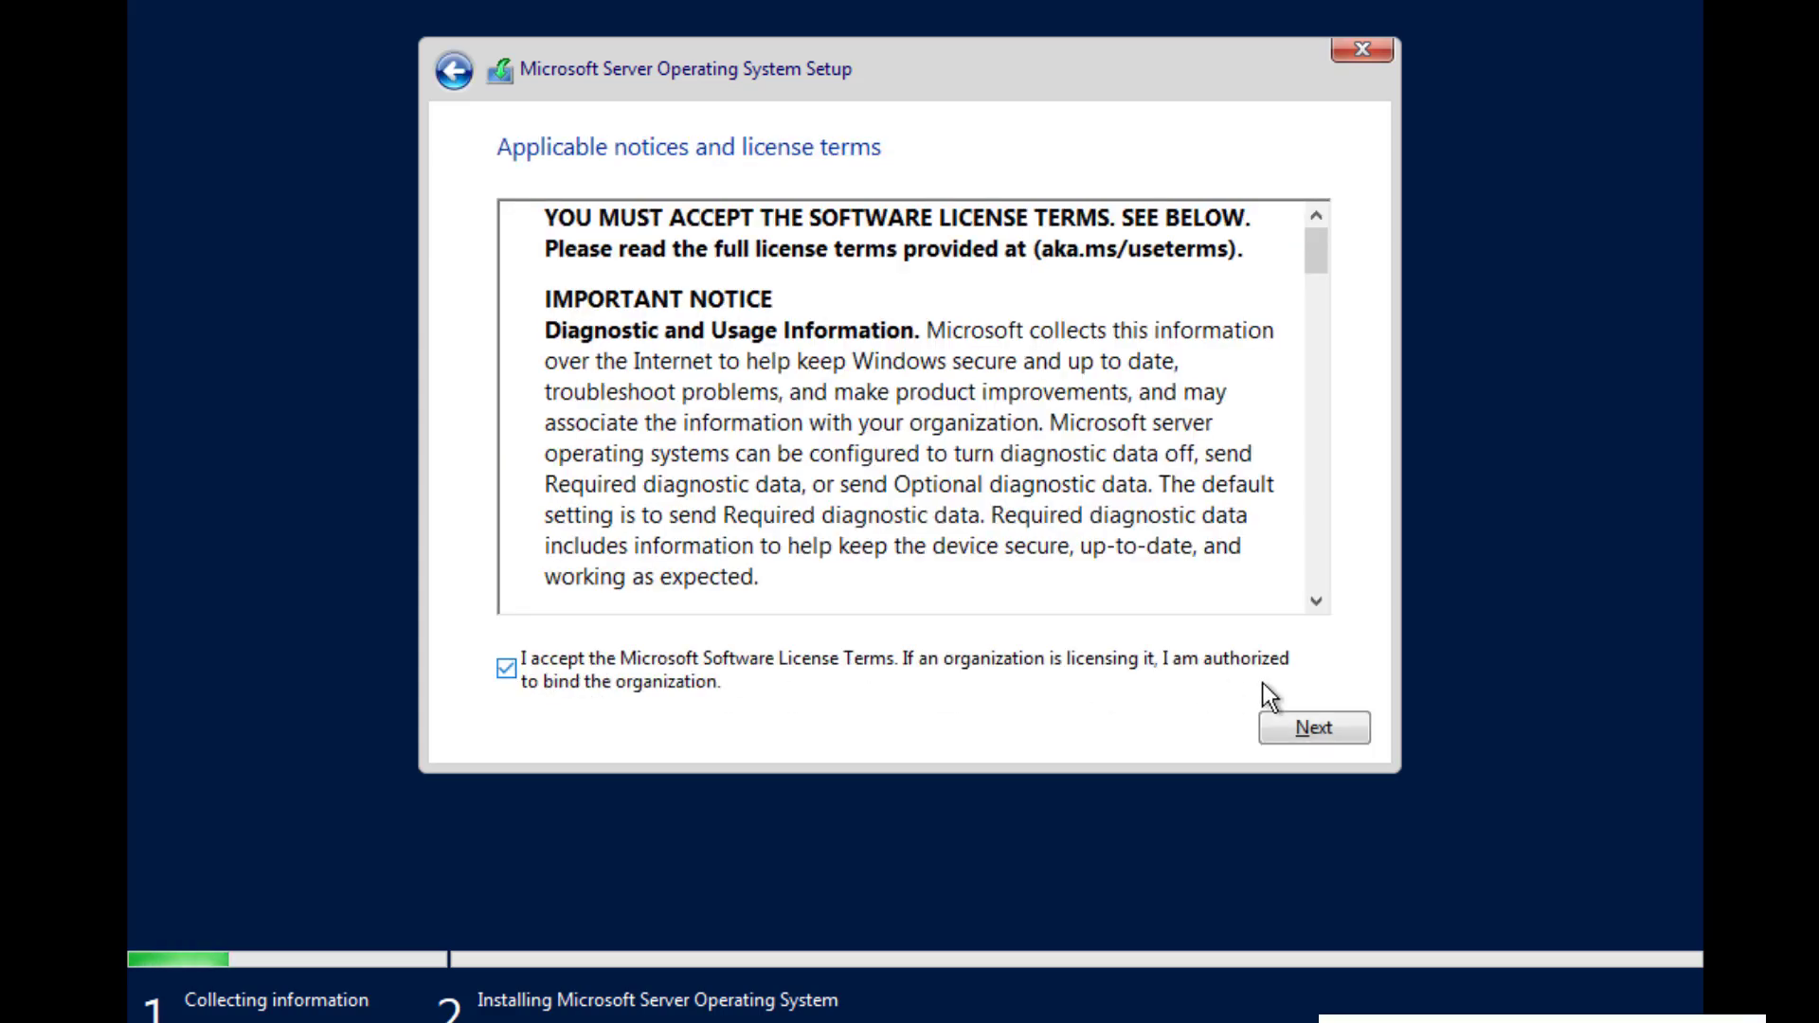
left_click(1304, 726)
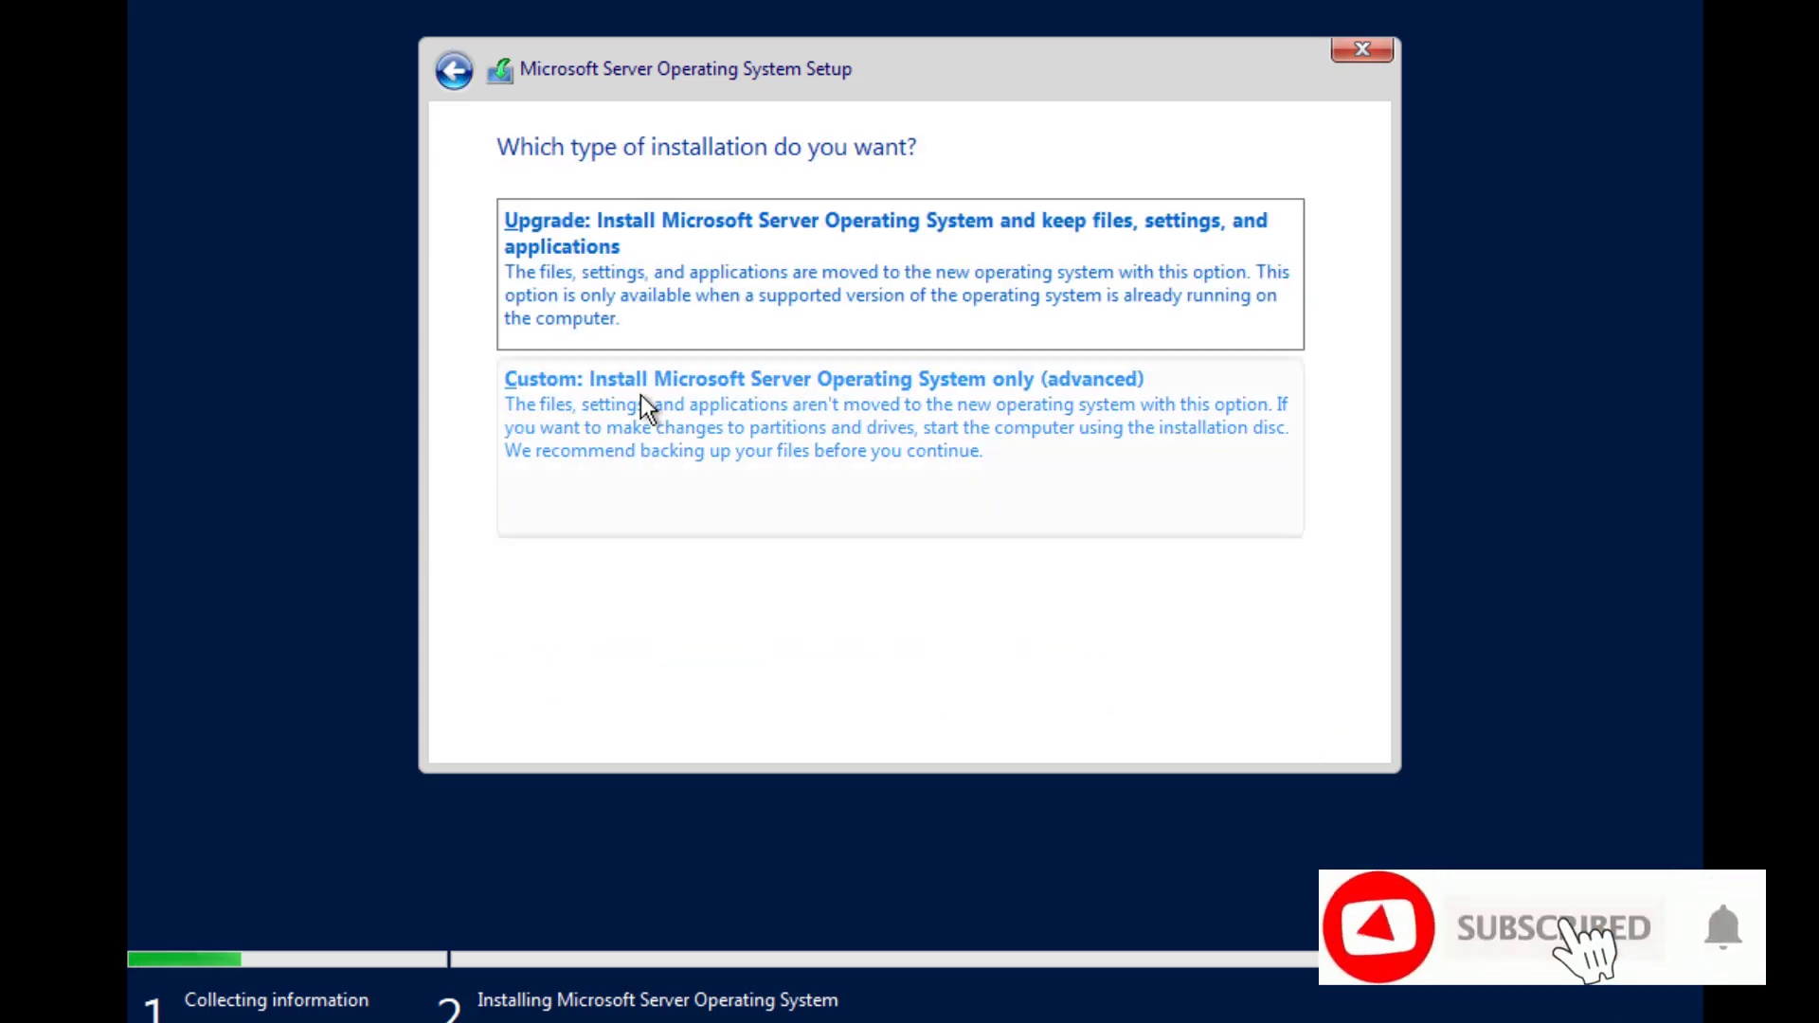
left_click(726, 406)
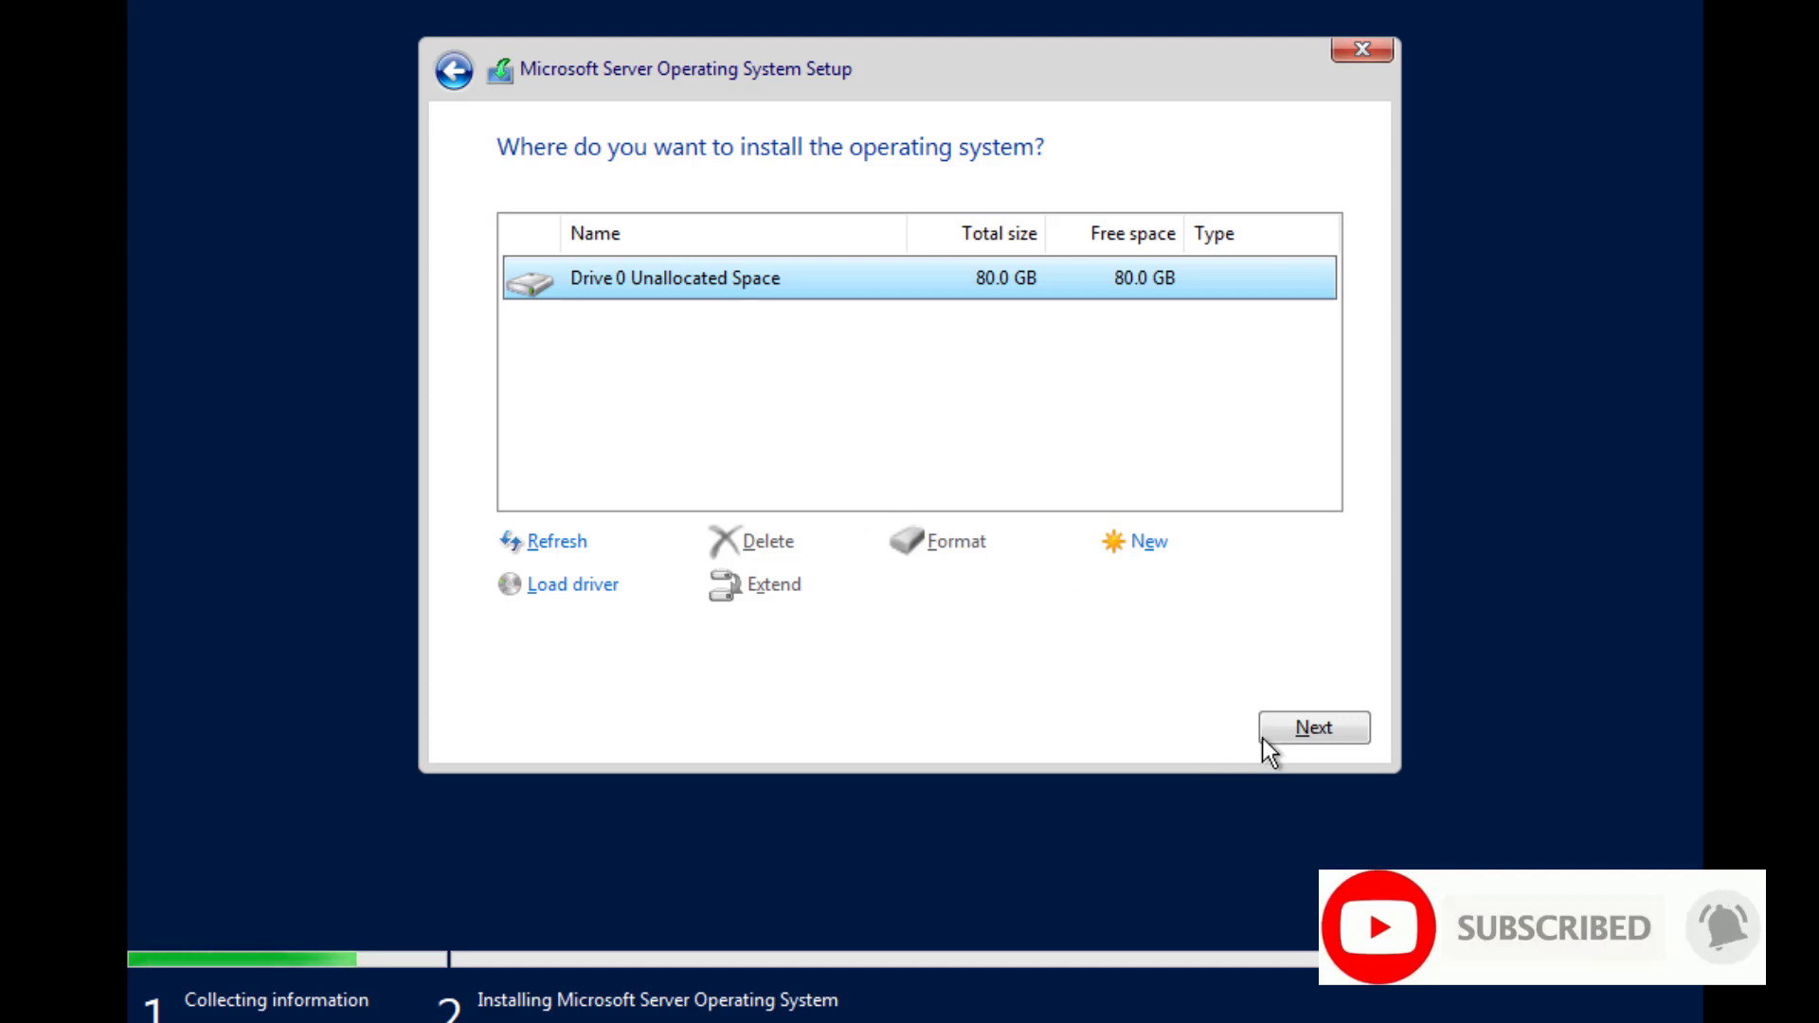
left_click(1311, 730)
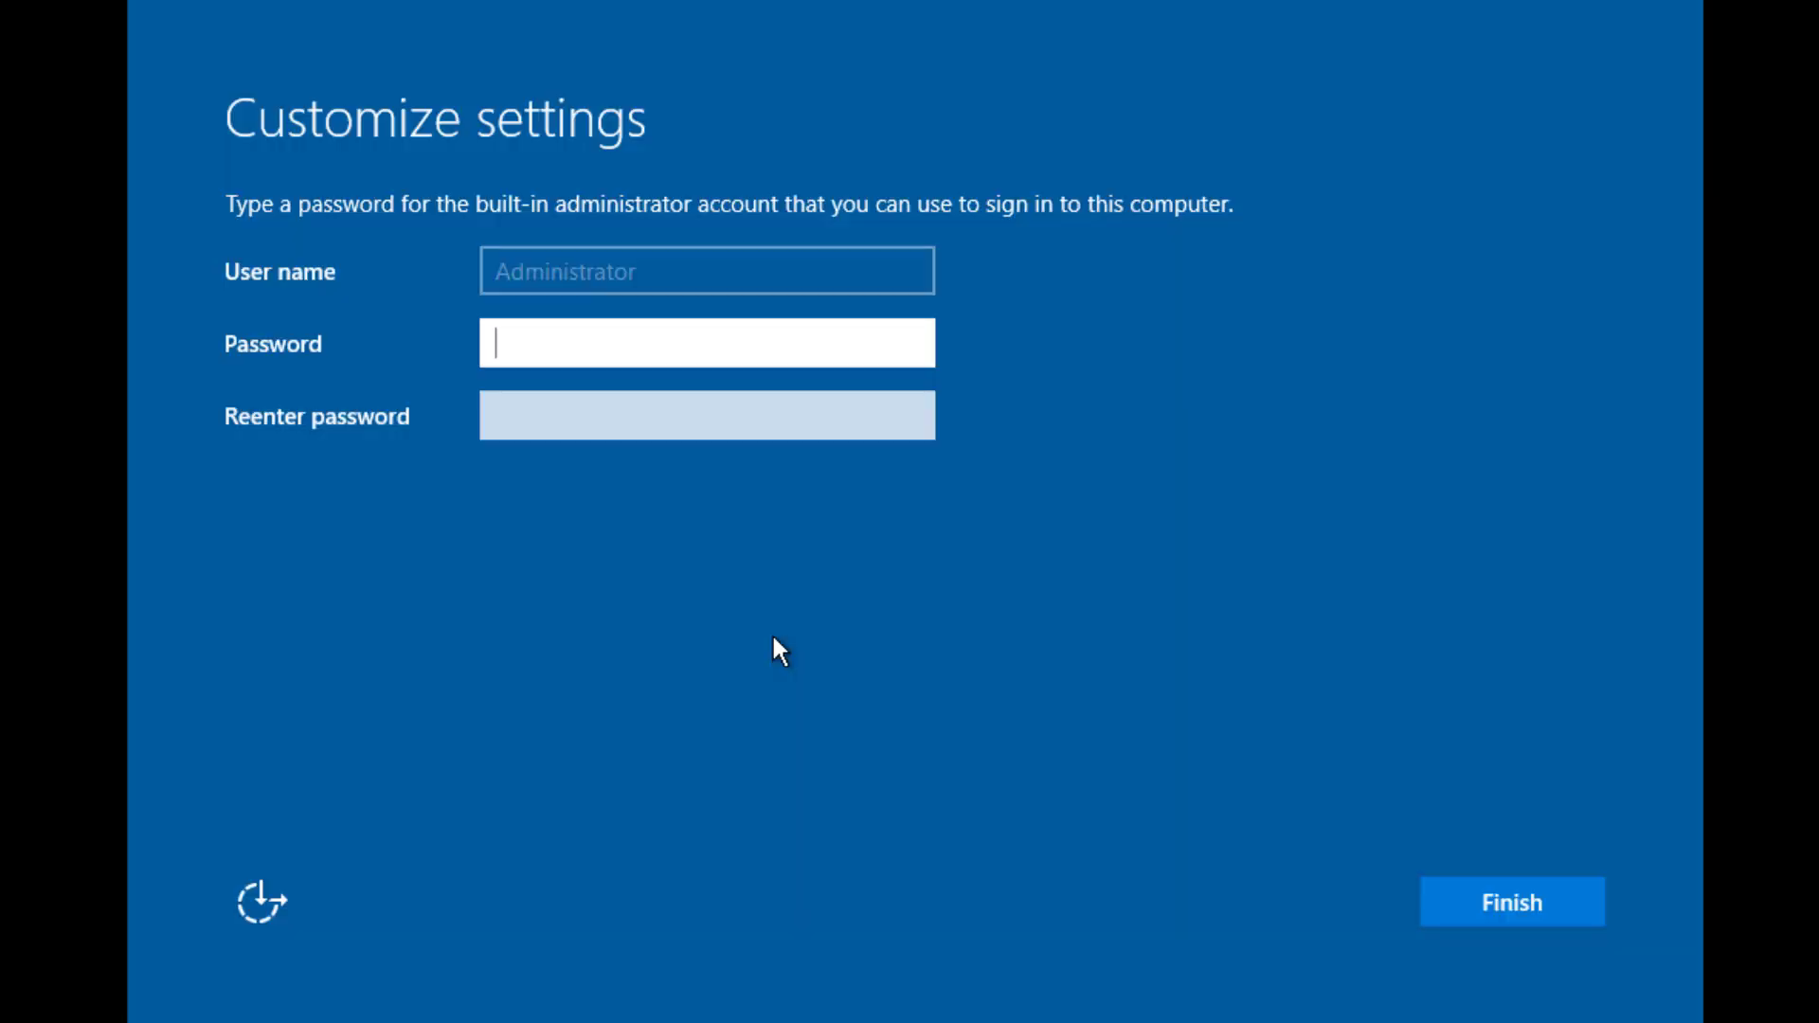
Enter and re-enter a password for the built-in Administrator account and finish customizing settings
type("•••••••••")
key("Tab")
type("••")
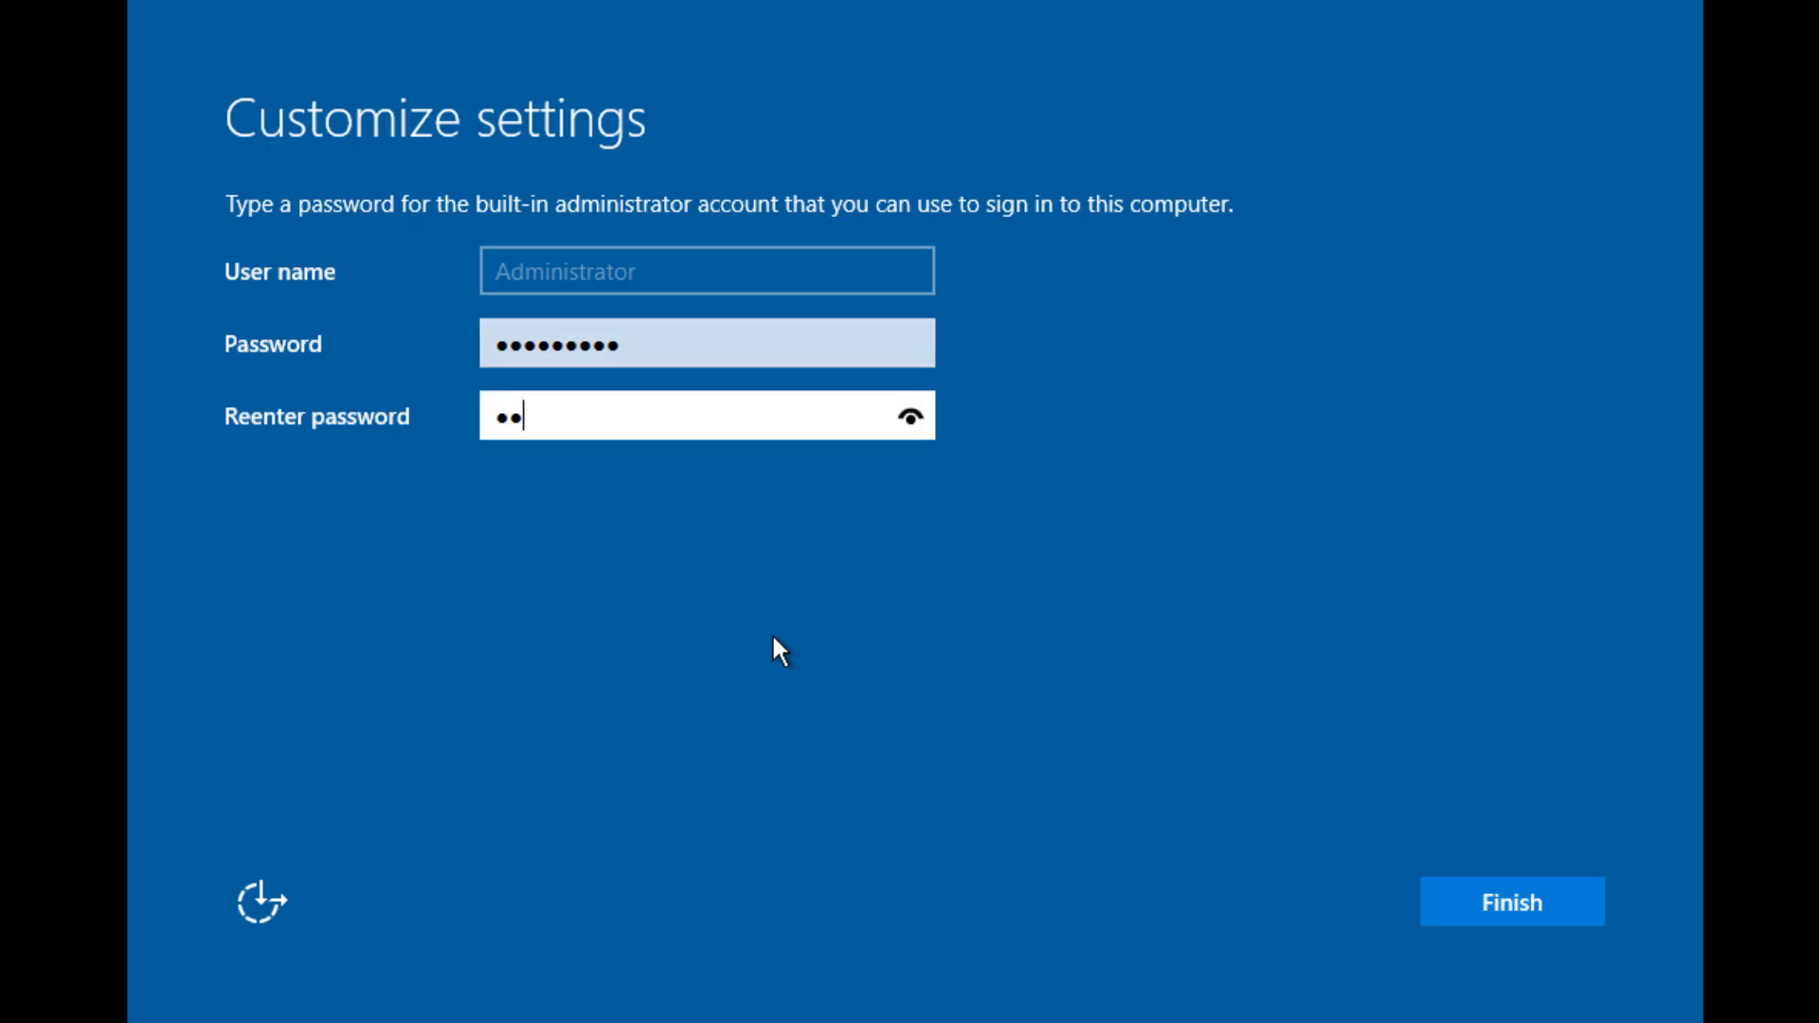
type("•••••••")
left_click(1522, 905)
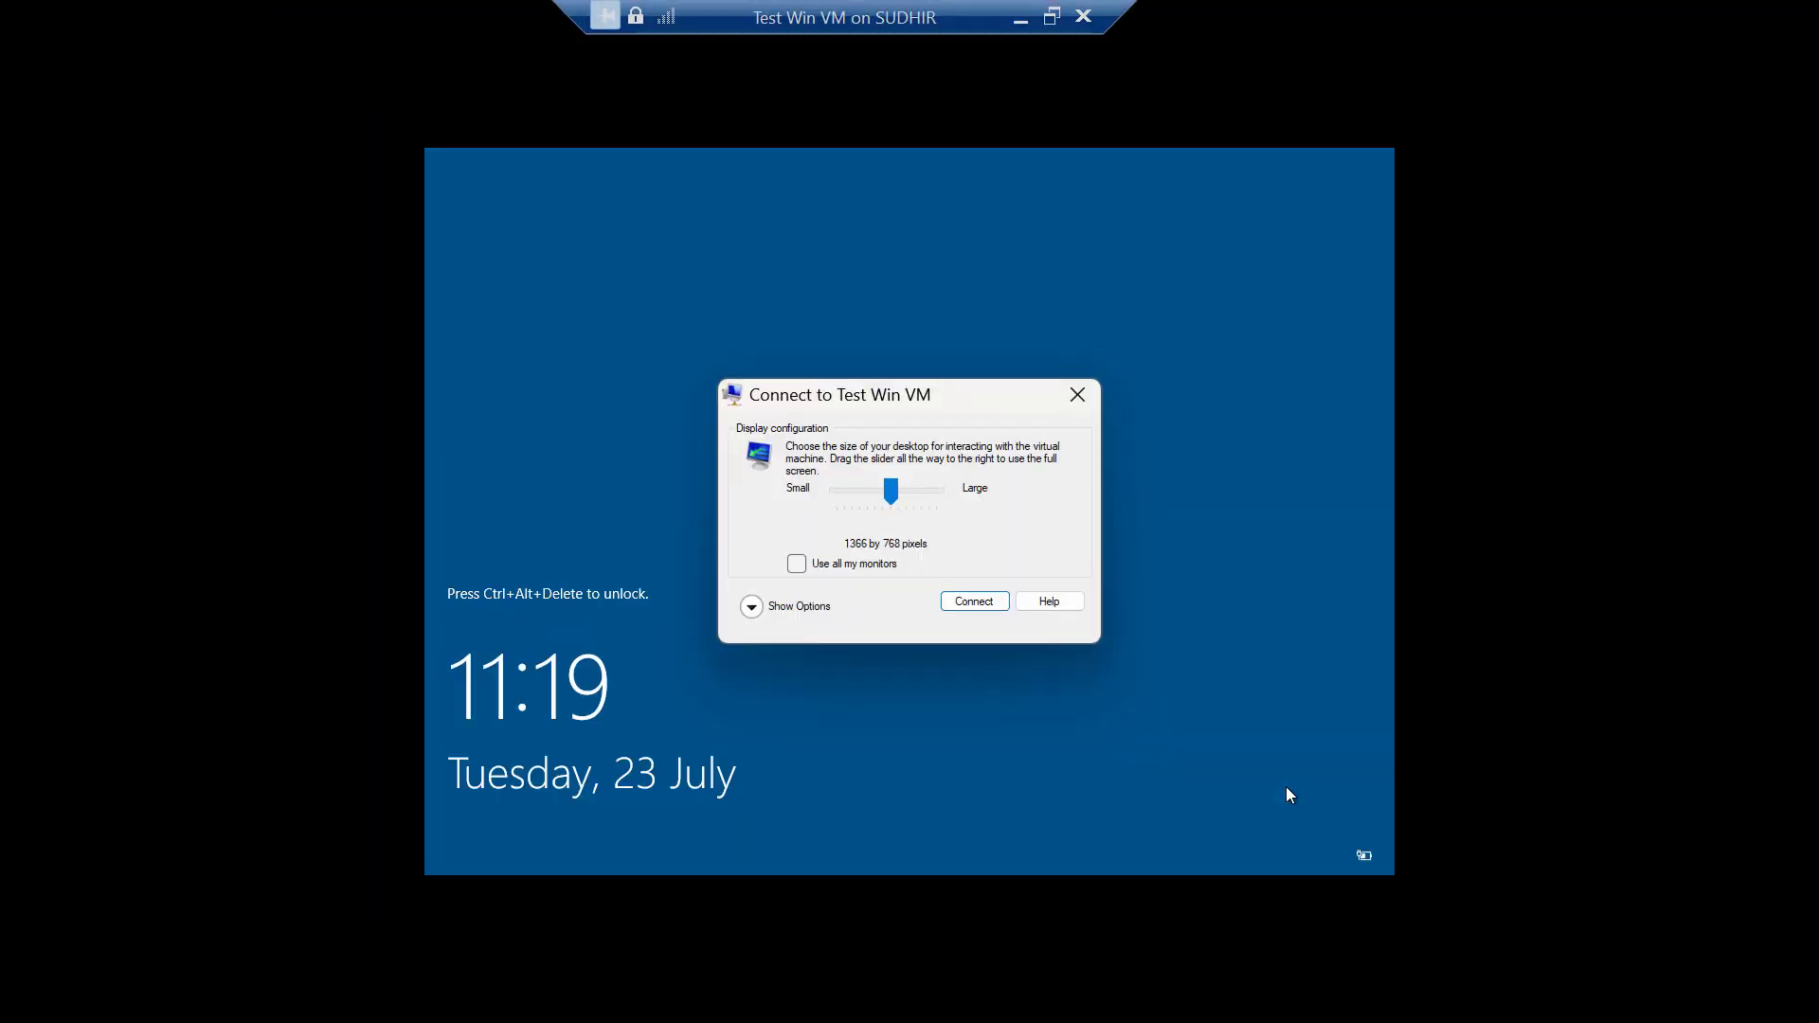
Connect to Test Win VM at 1366 by 768 pixels, show it full screen, and sign in with the Administrator password
left_click(955, 595)
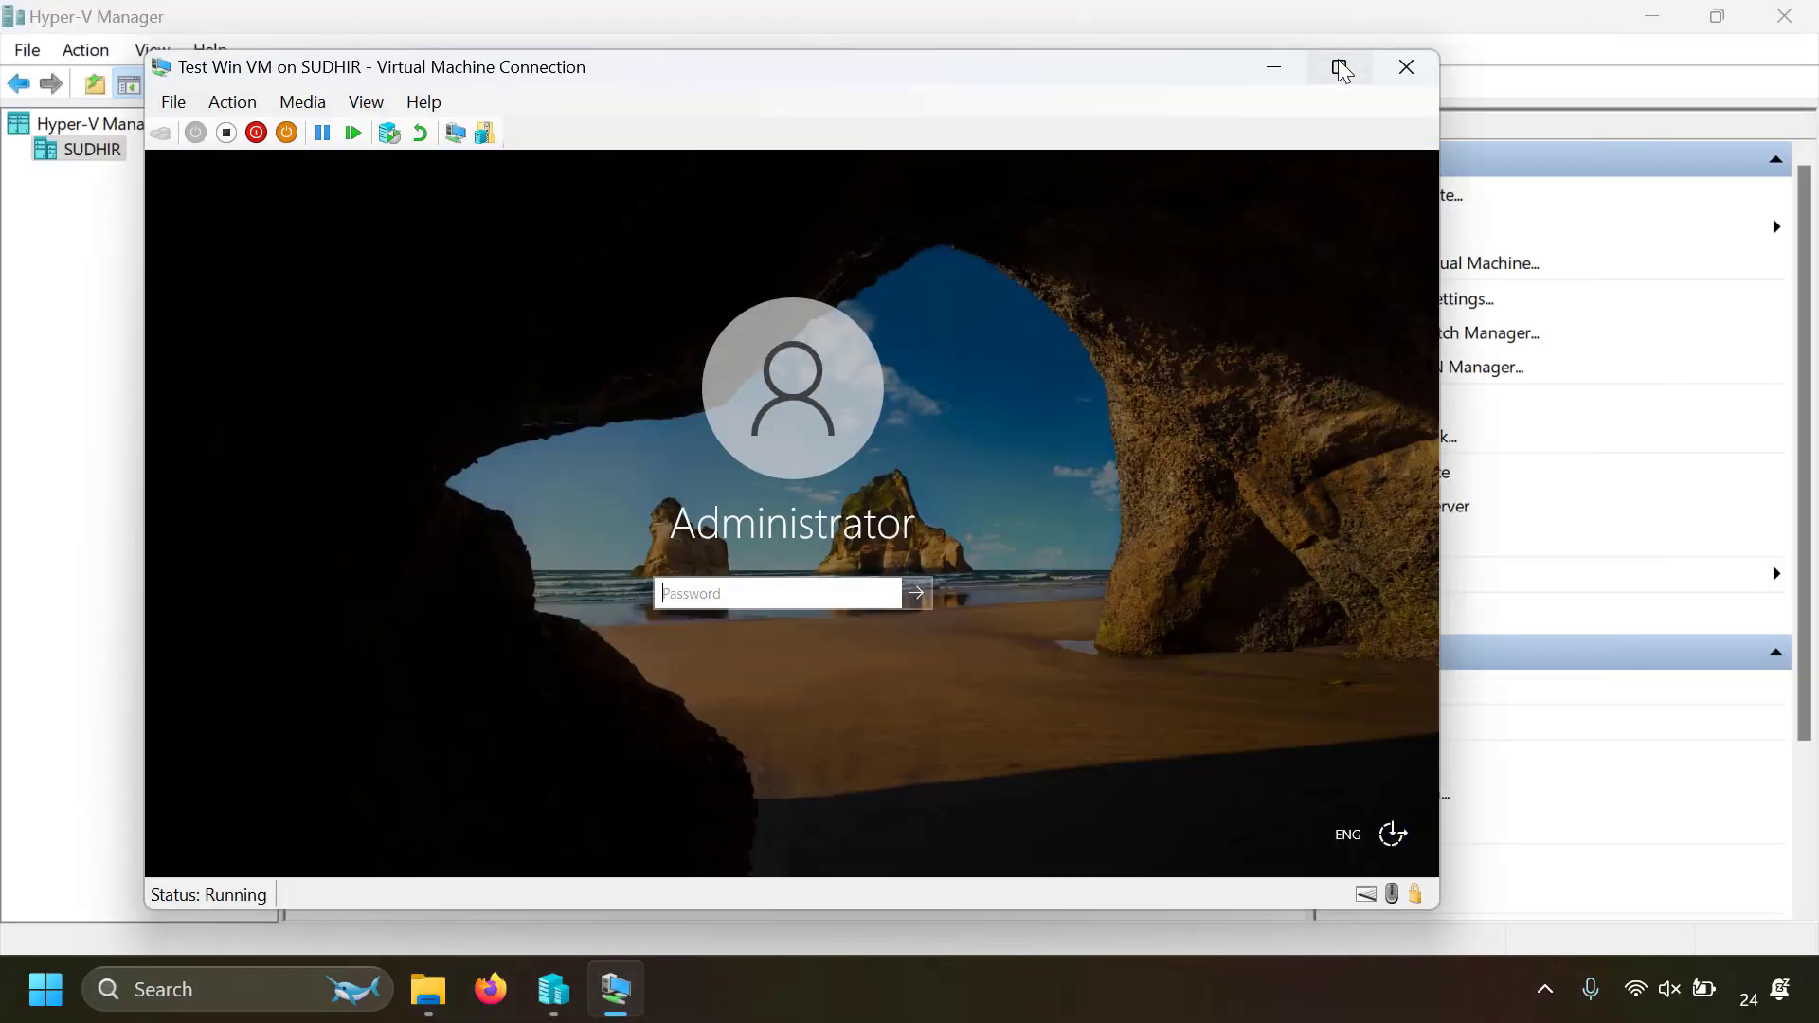
left_click(1339, 67)
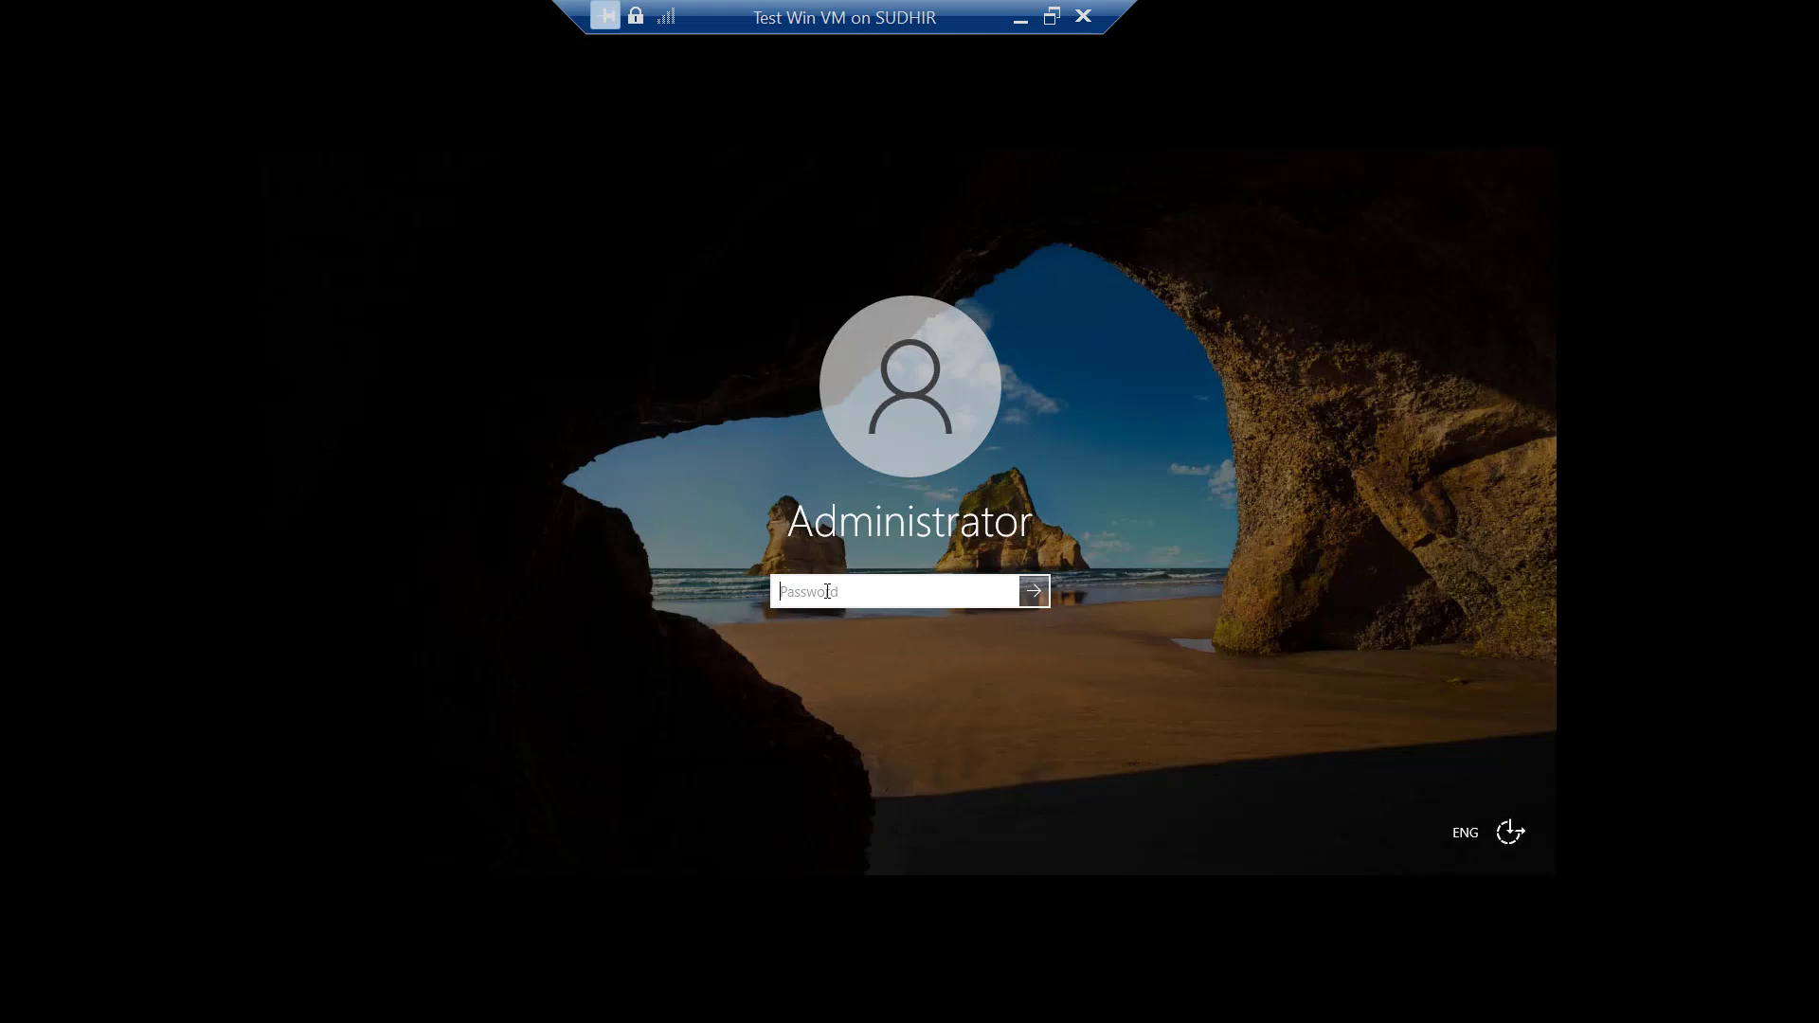
type("********")
key("Return")
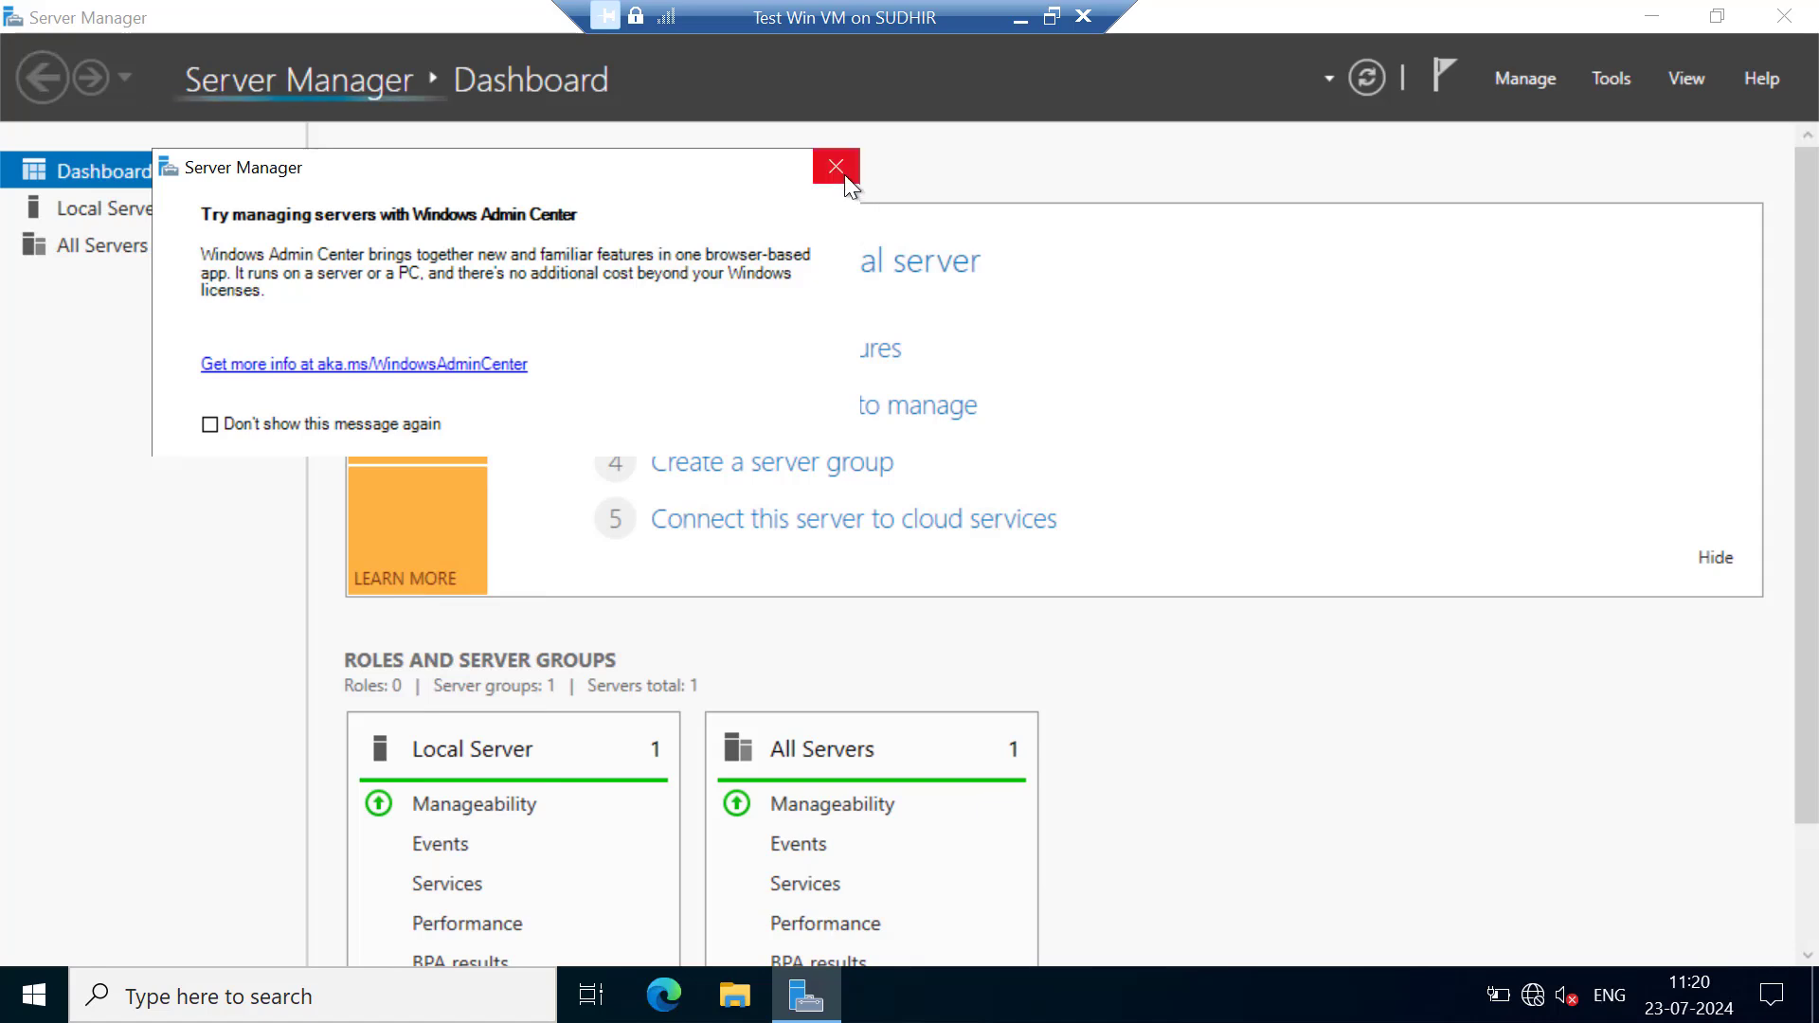
Close the Windows Admin Center notice and Server Manager, and switch the virtual machine window out of and back into full screen
left_click(844, 174)
left_click_drag(1440, 29, 832, 491)
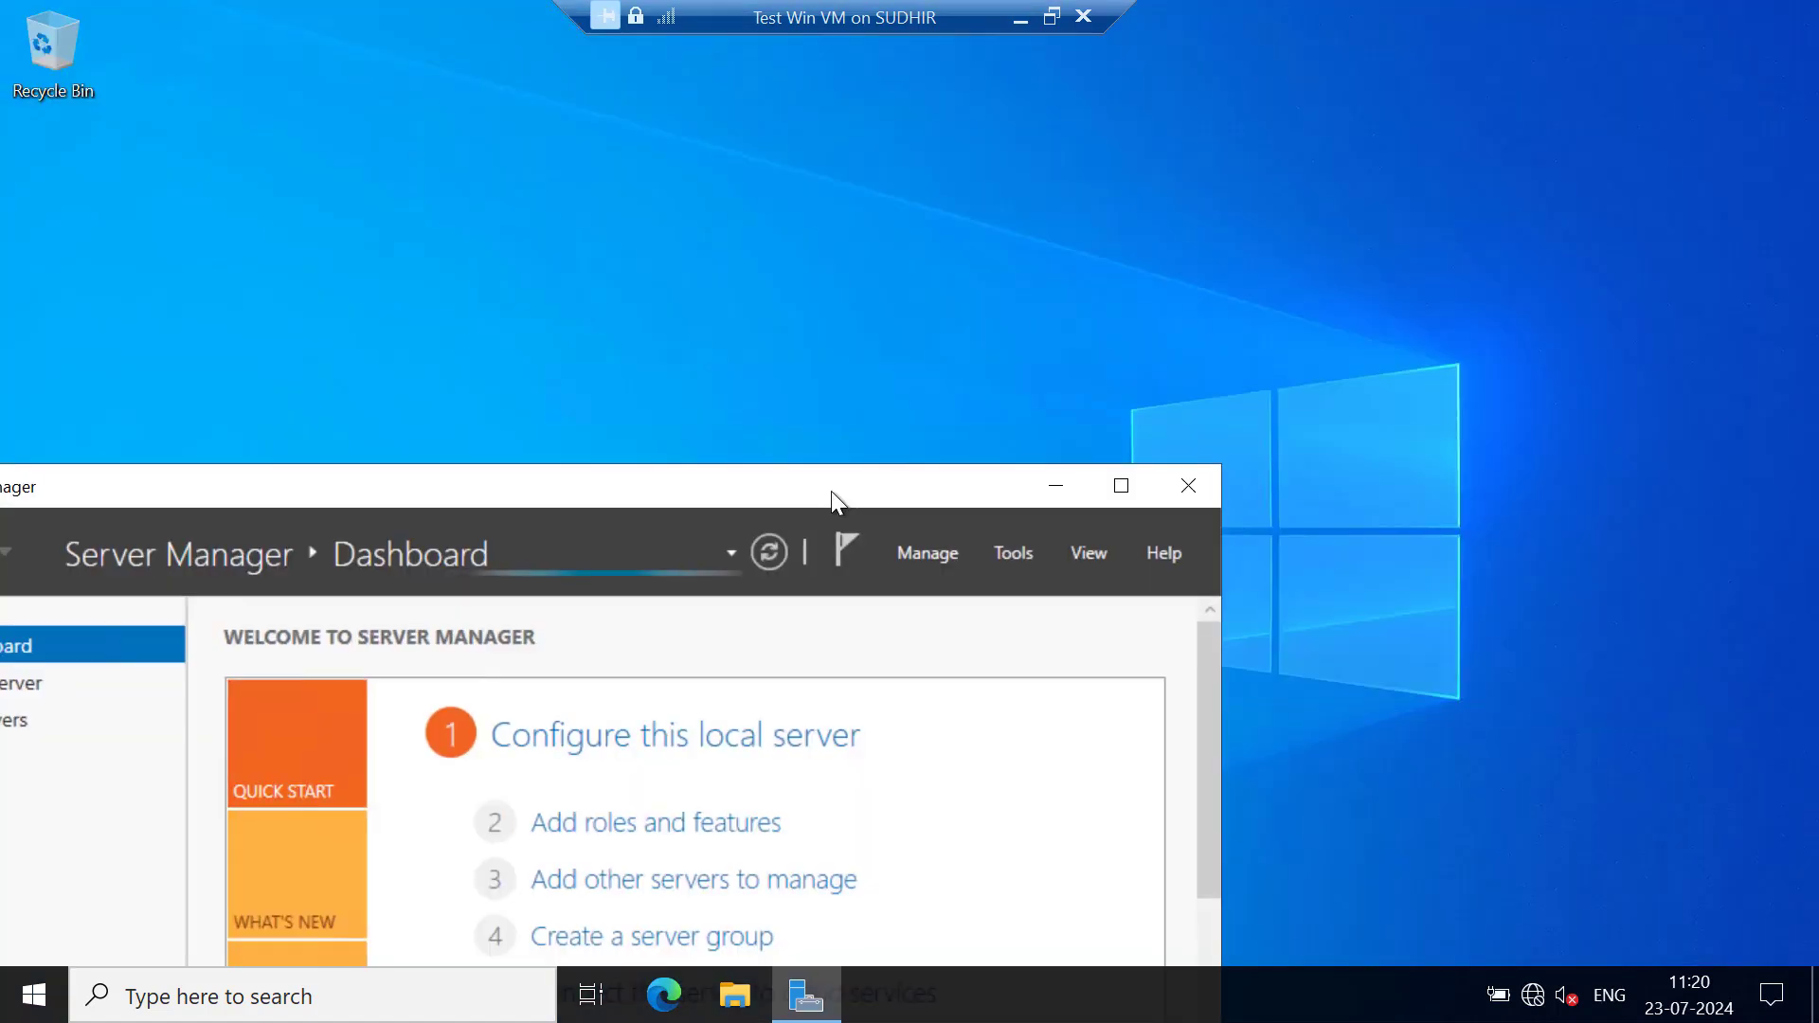
left_click(1208, 489)
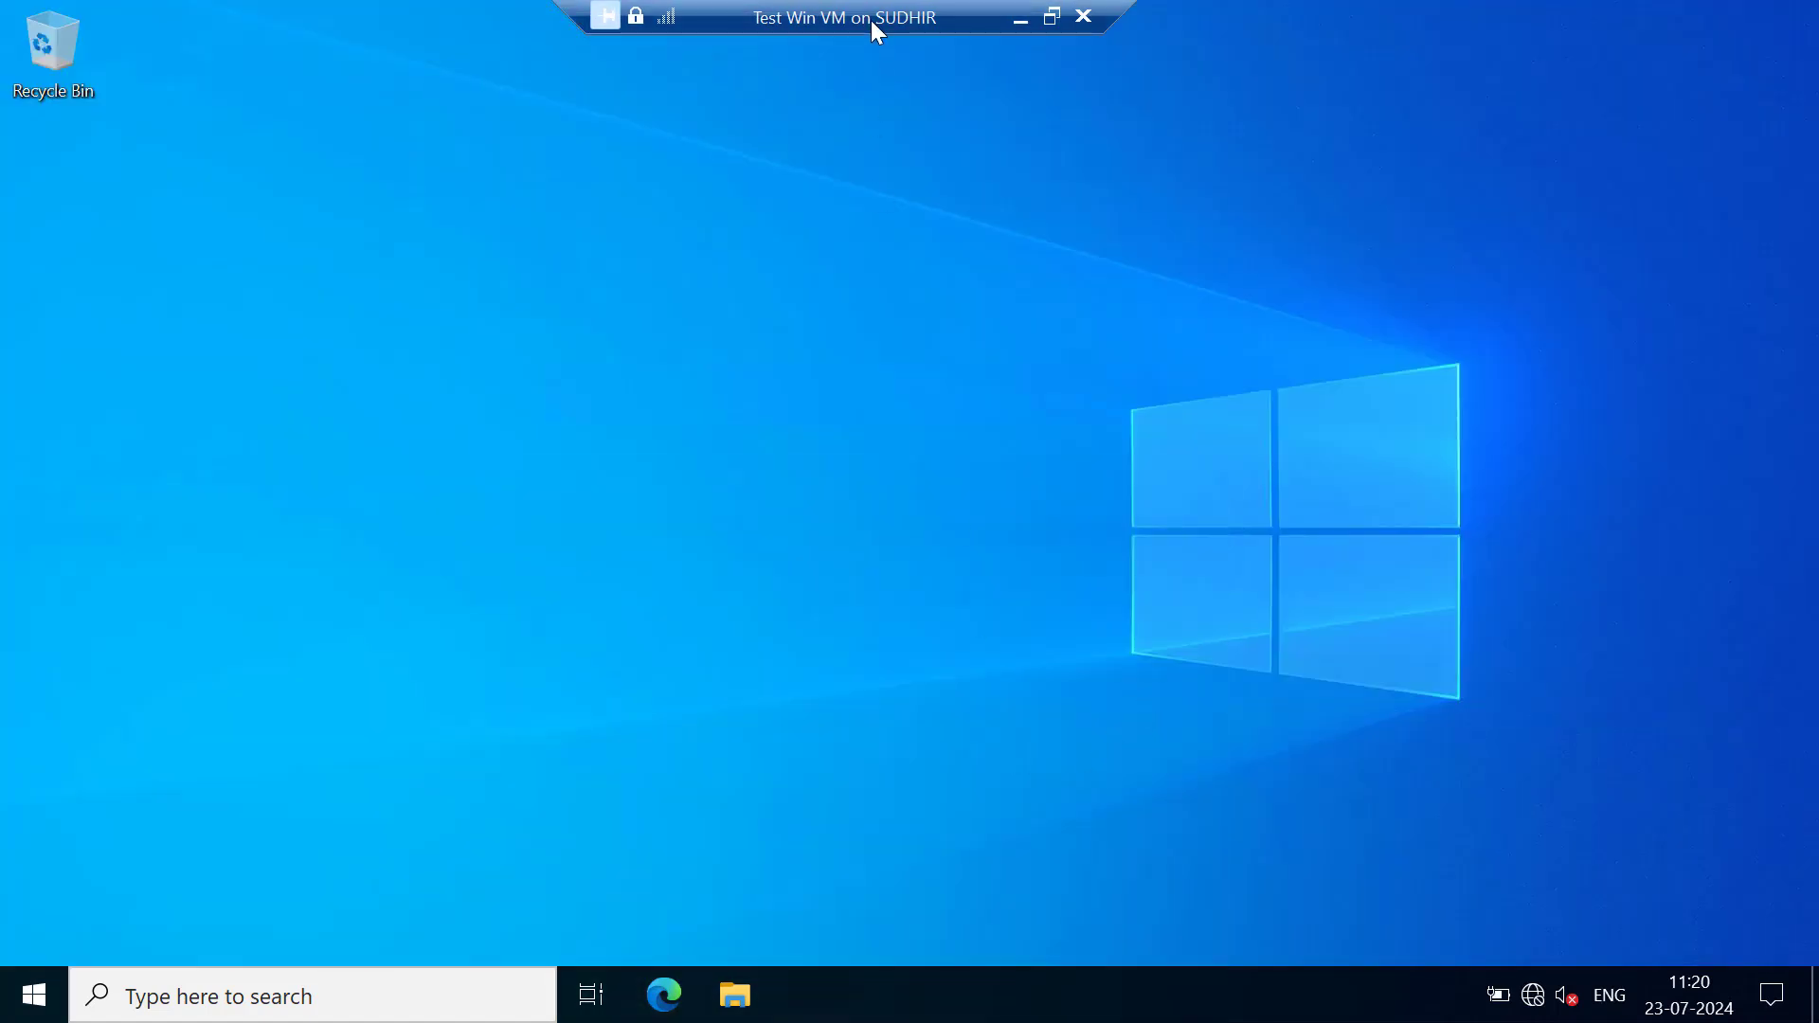
left_click(1053, 16)
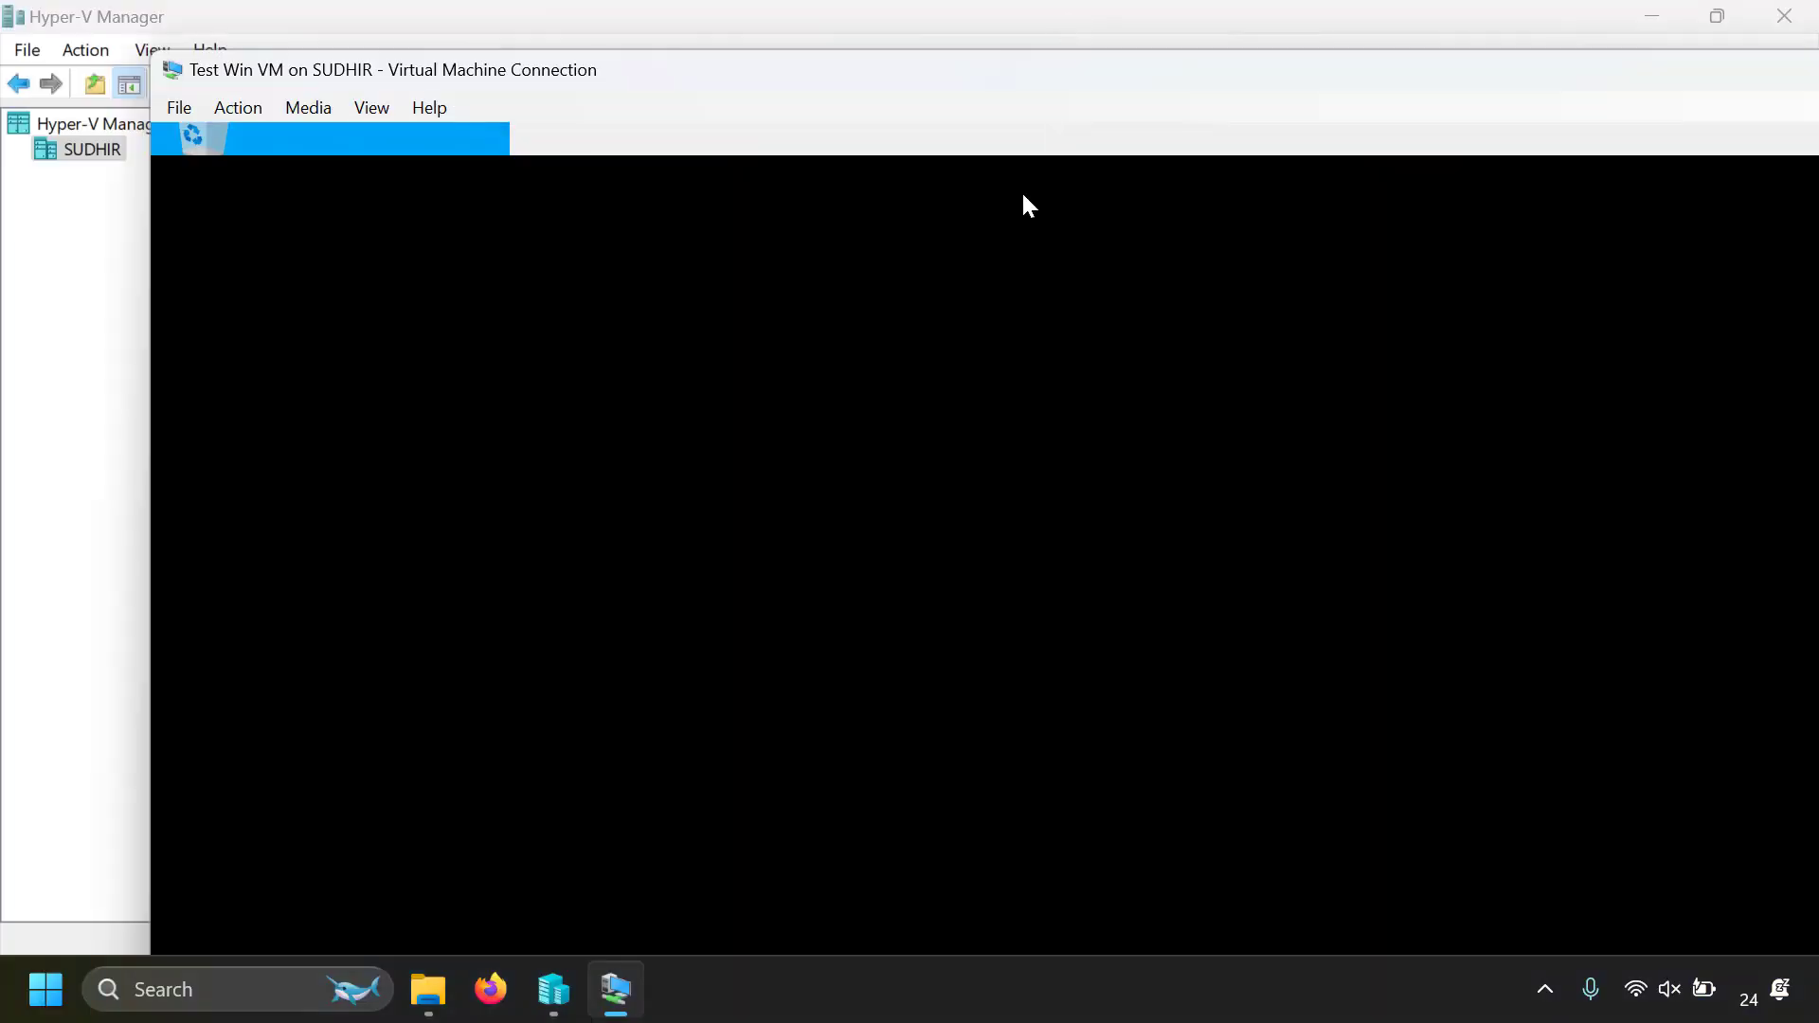
double_click(964, 73)
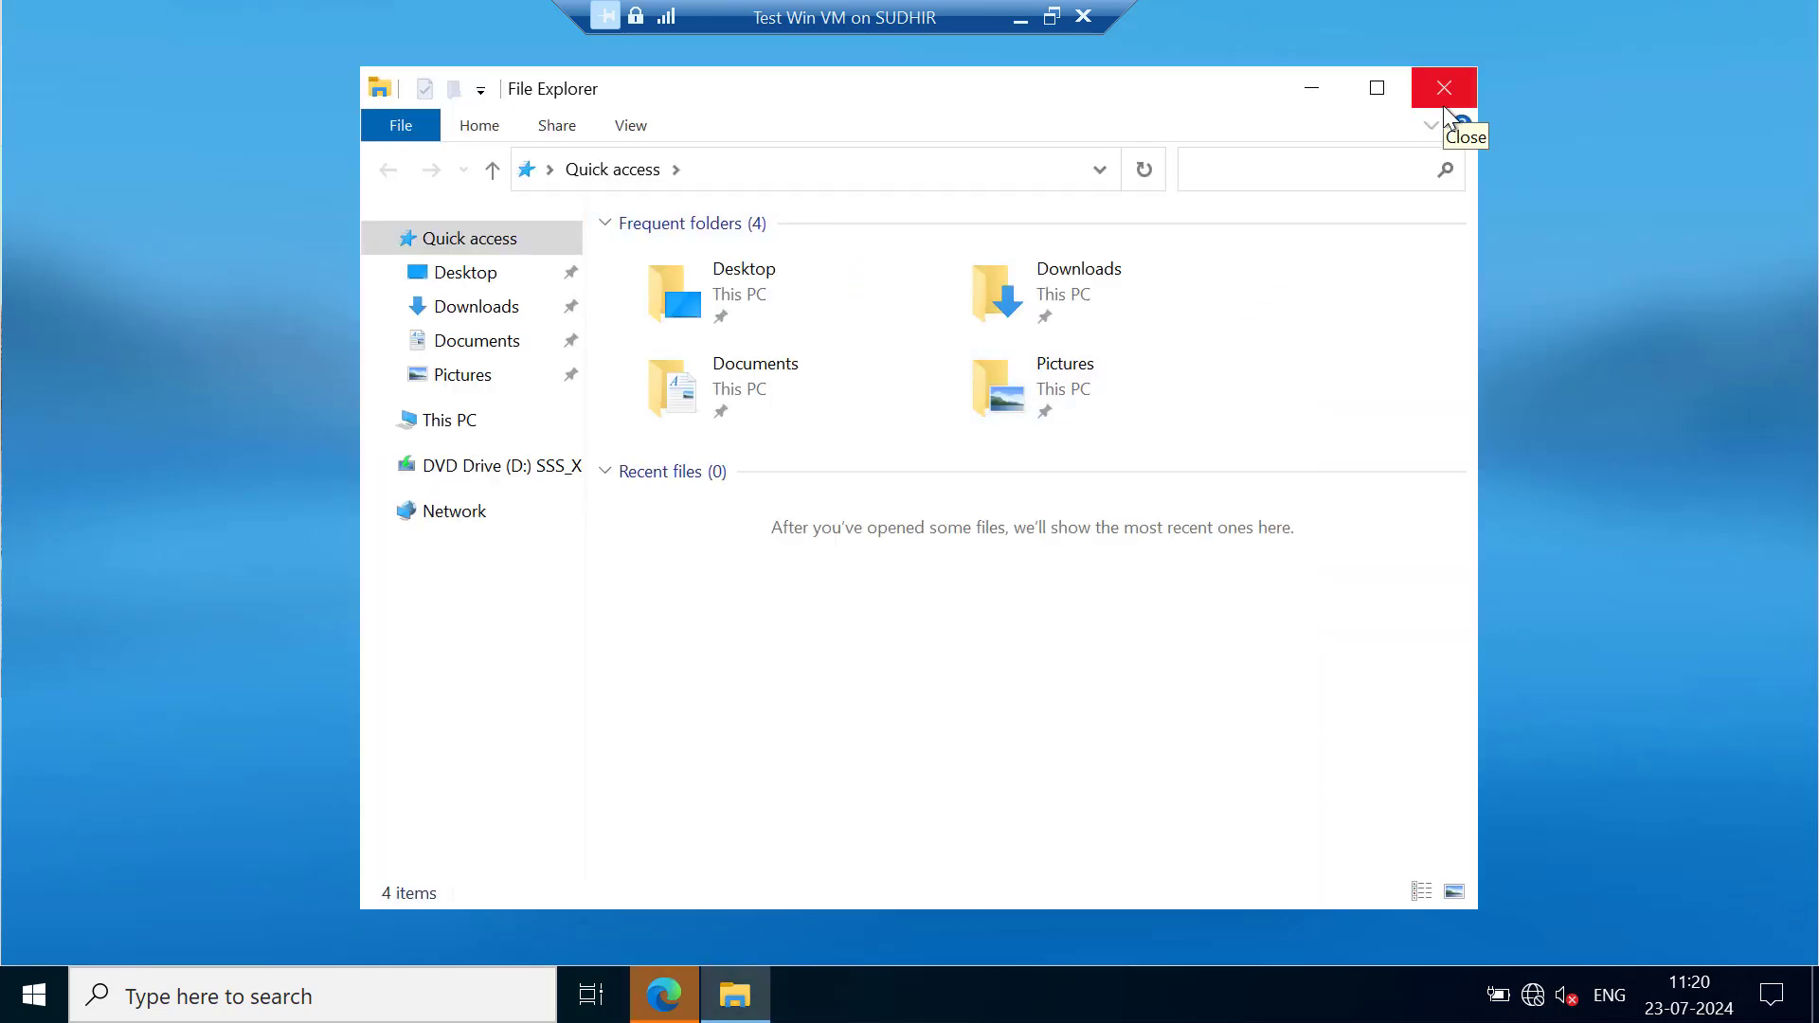
Close File Explorer, minimize the virtual machine, and connect Test Win VM's network adapter to the Default Switch virtual switch
left_click(1446, 107)
left_click(1020, 19)
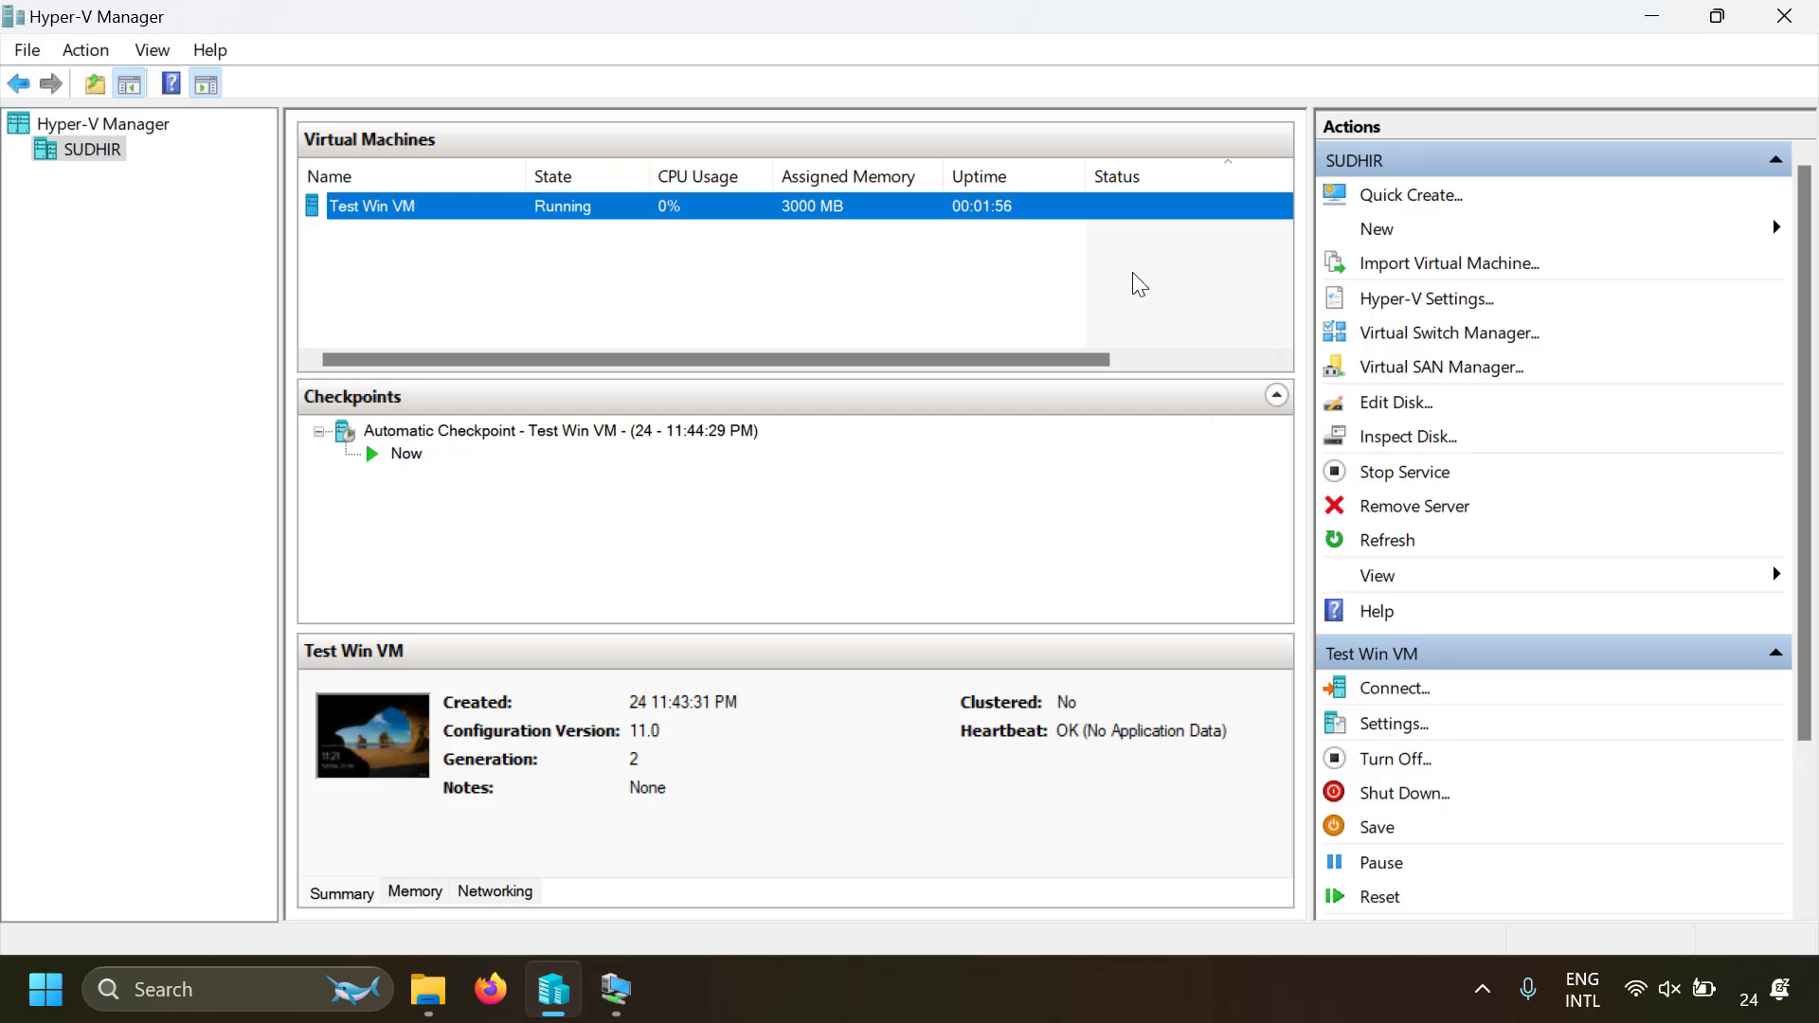
right_click(1079, 212)
left_click(1132, 267)
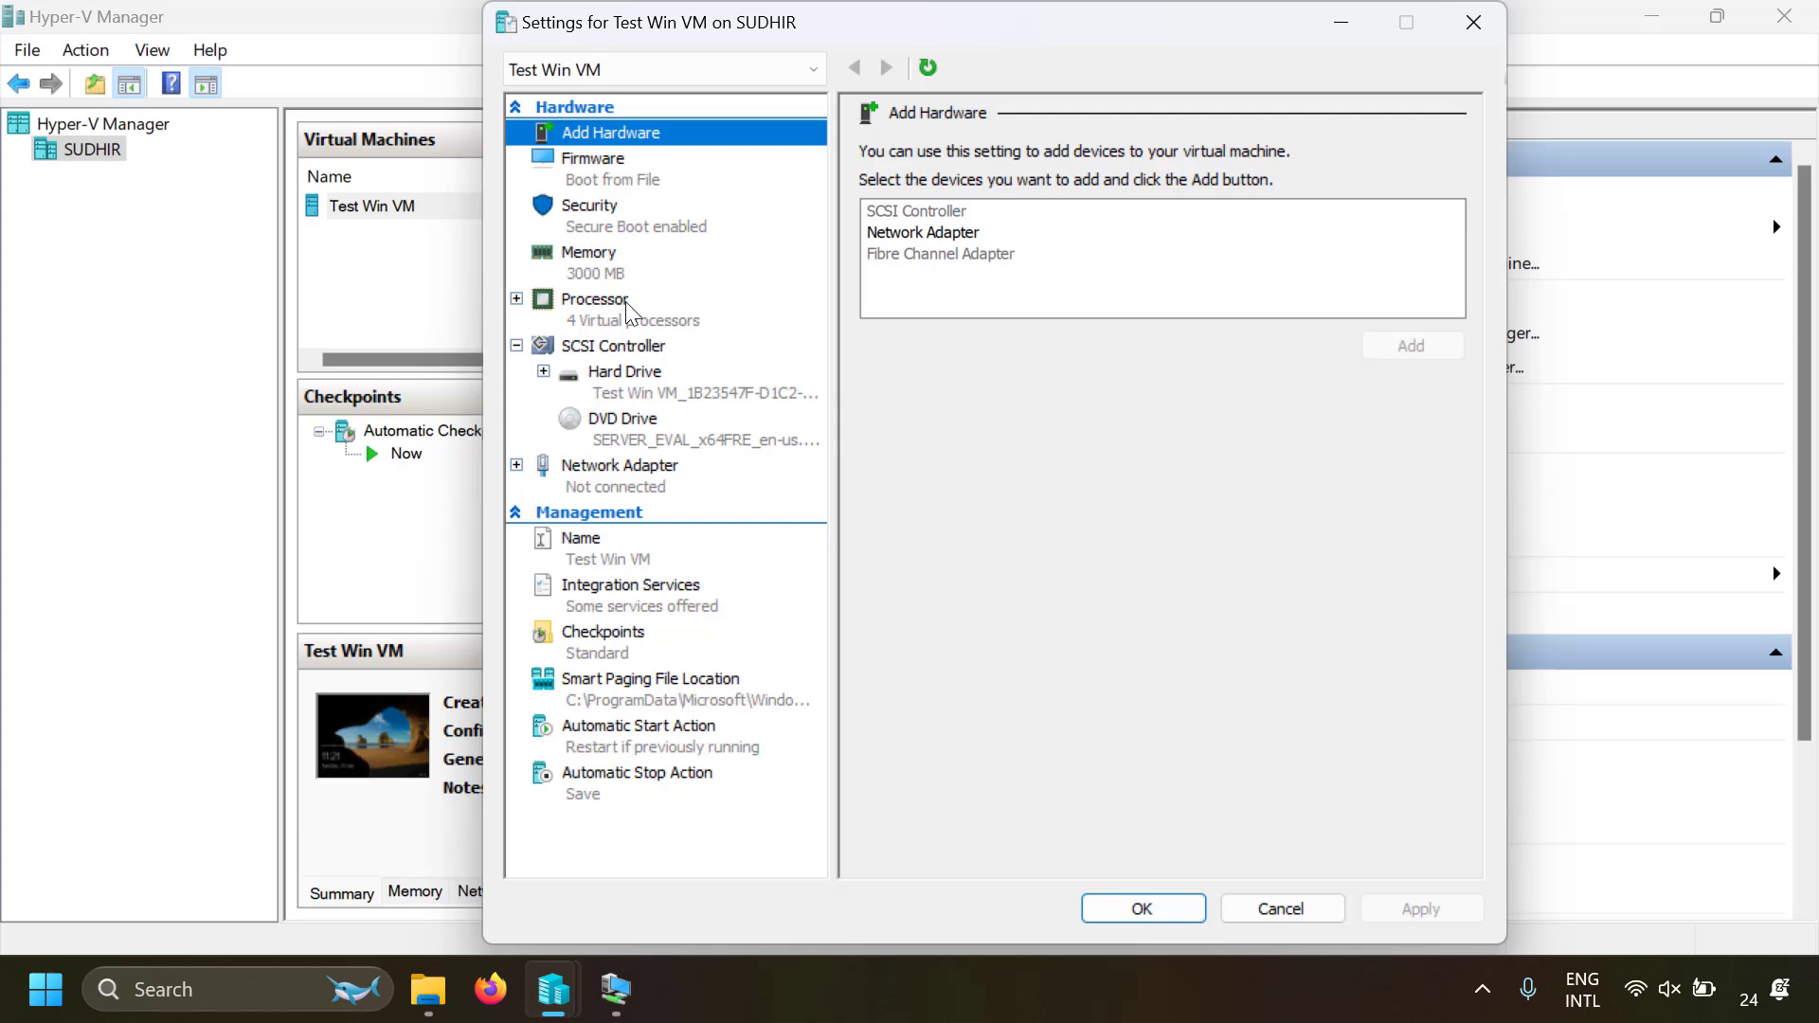
left_click(620, 469)
left_click(1044, 208)
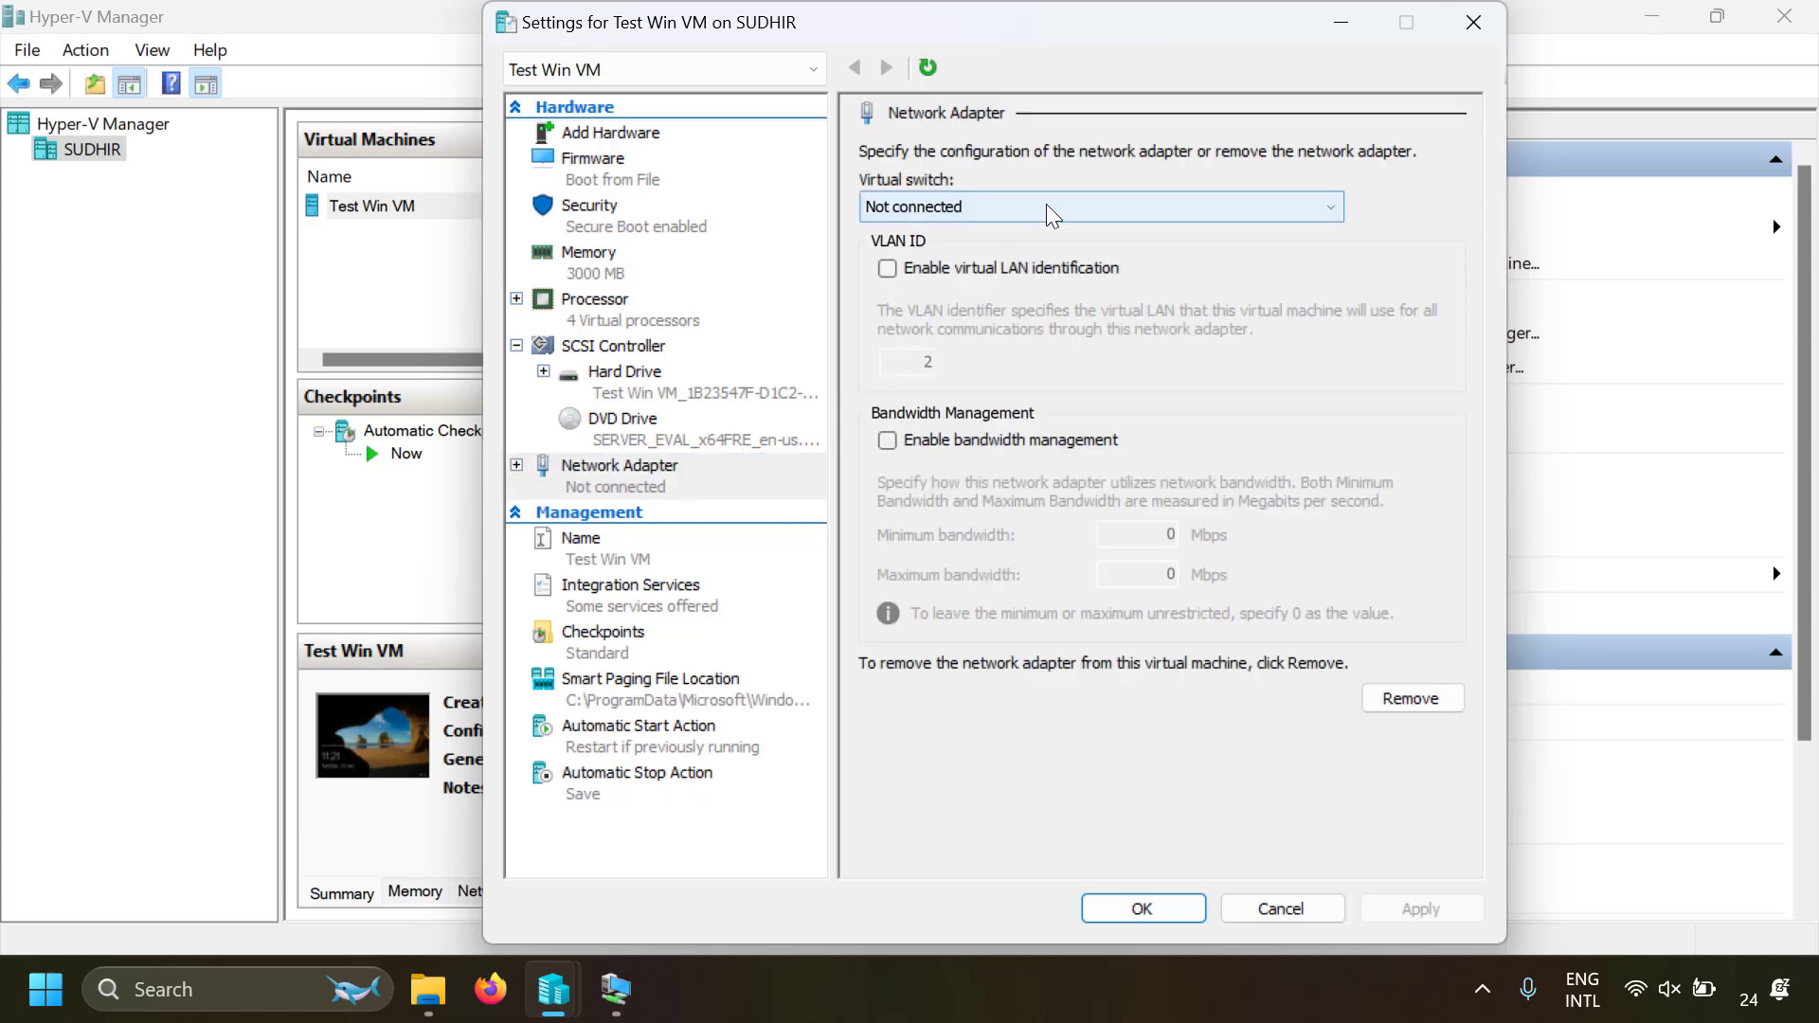
left_click(995, 253)
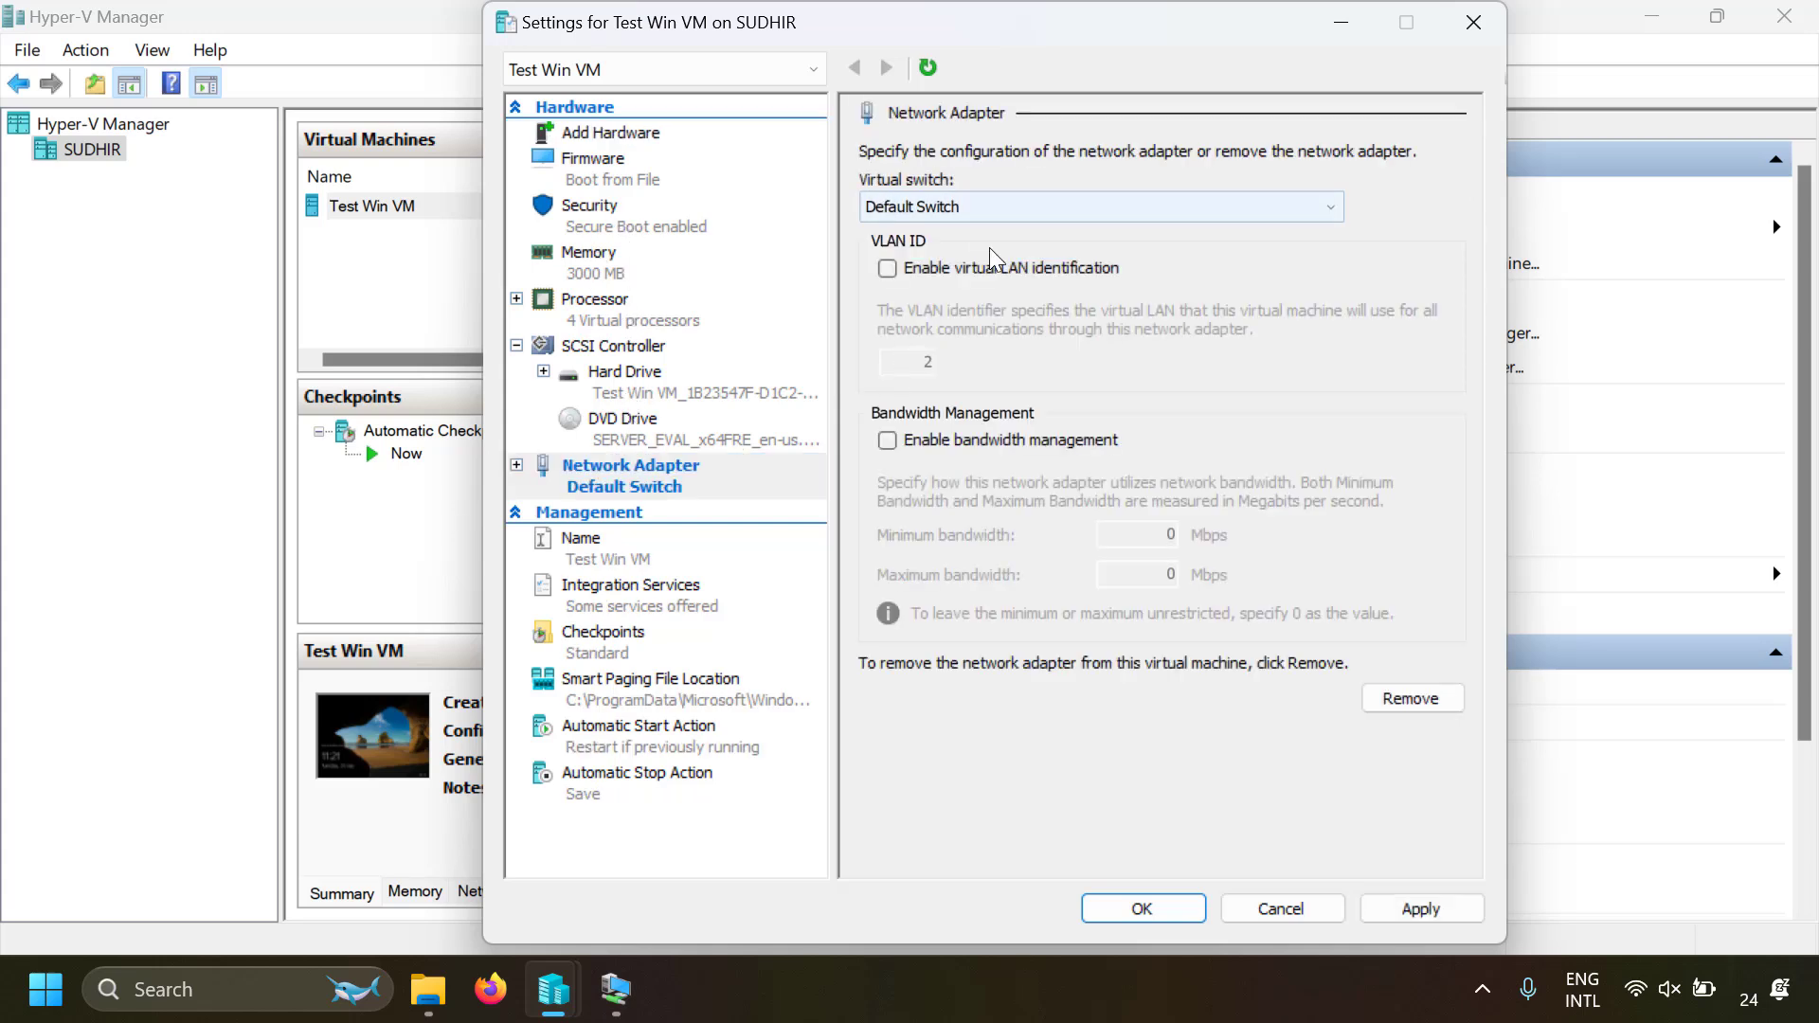
left_click(1144, 914)
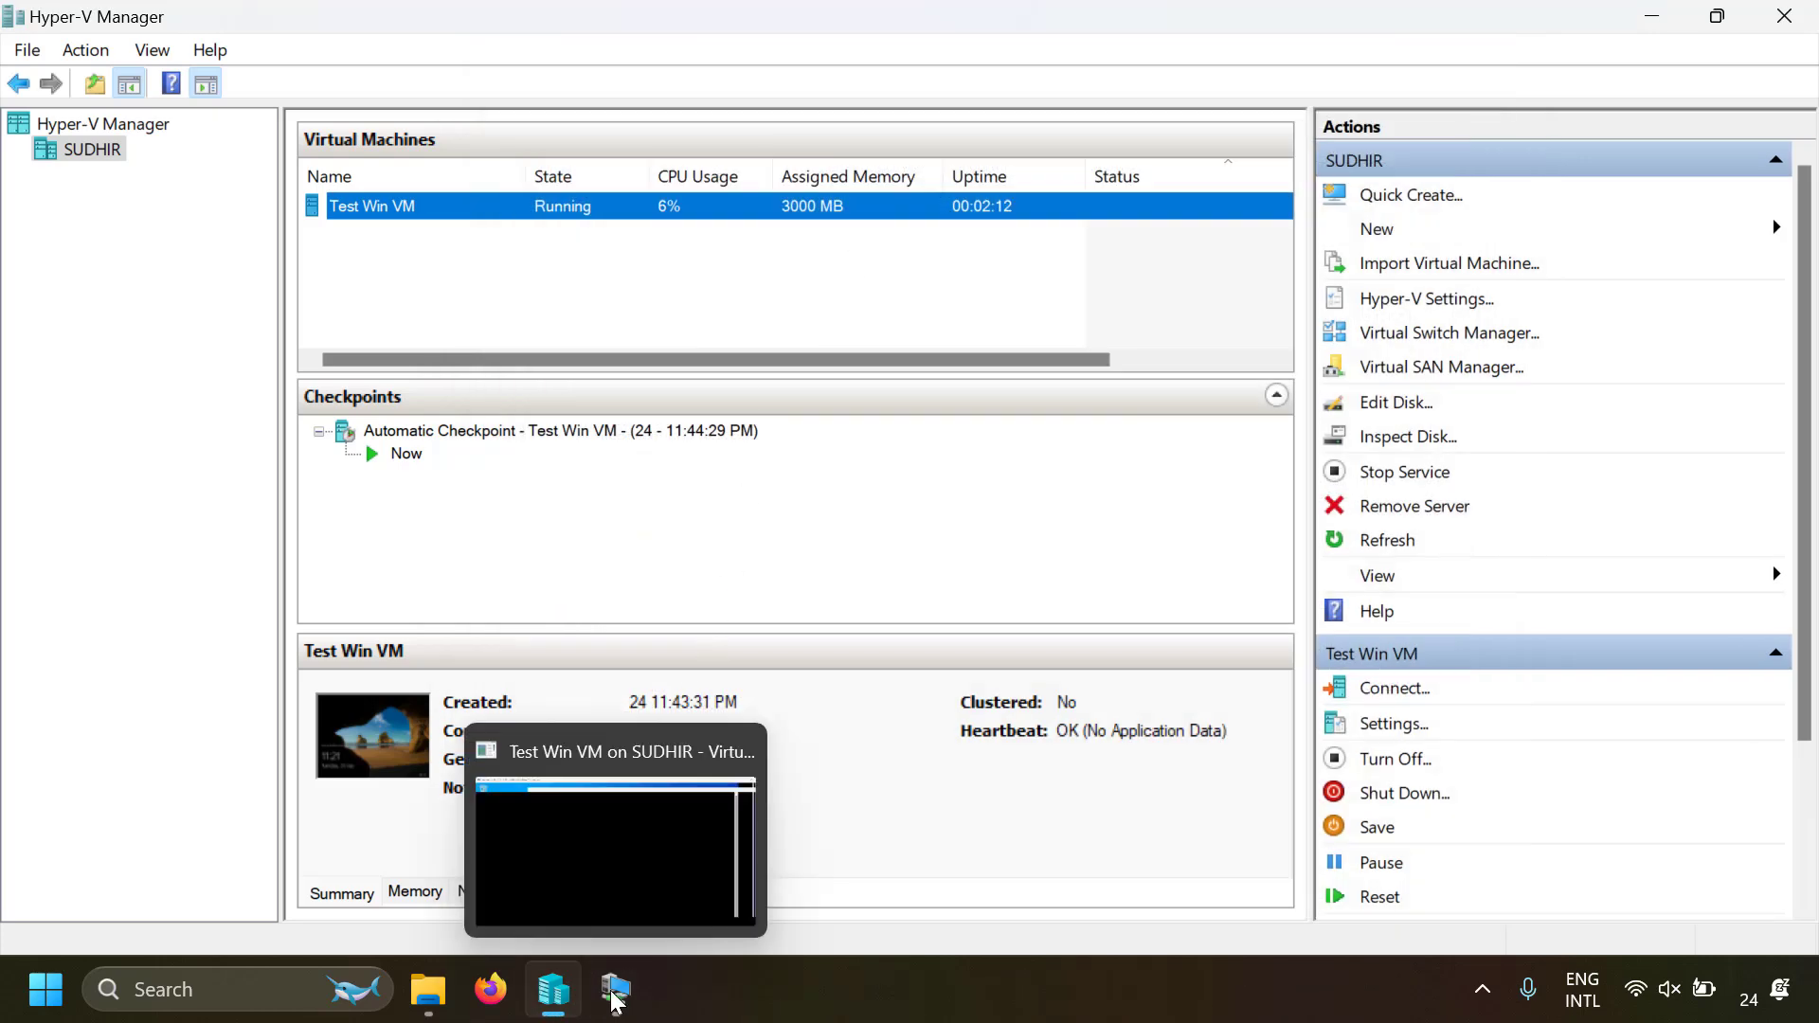
Allow network discovery inside Test Win VM and test its internet access with a browser search for sdfsdhfkj
left_click(615, 993)
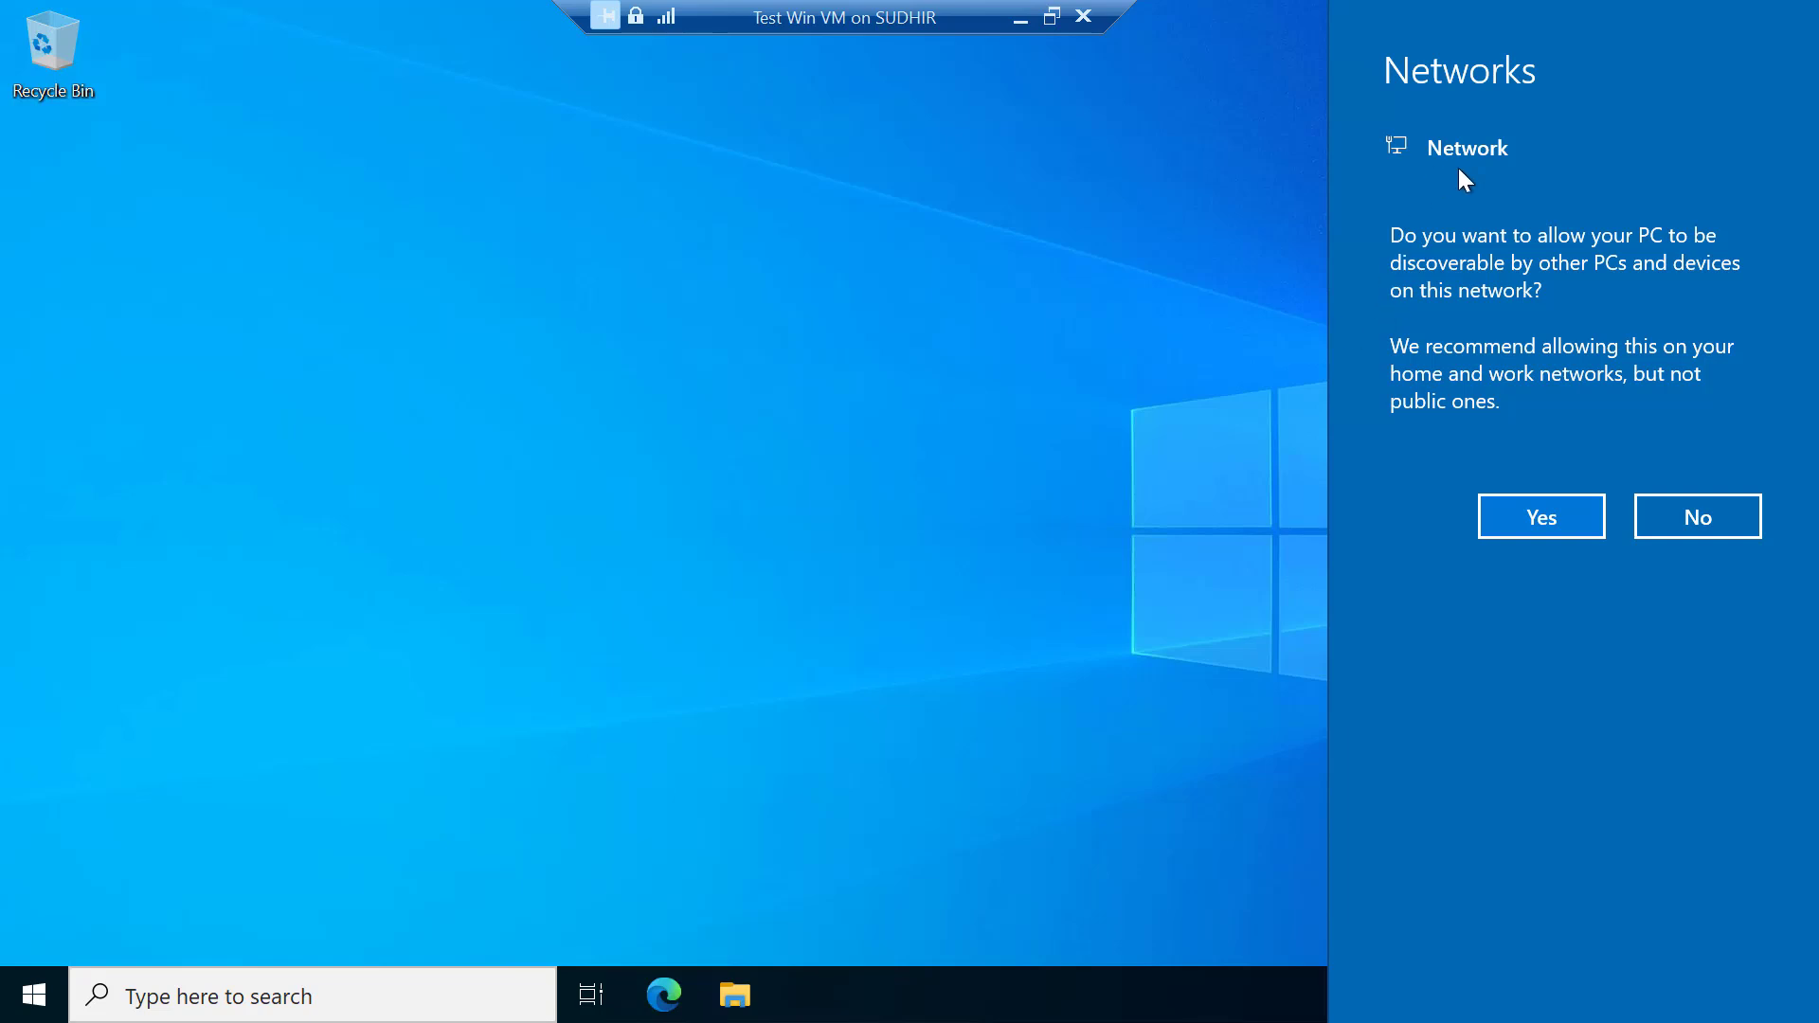
left_click(1523, 531)
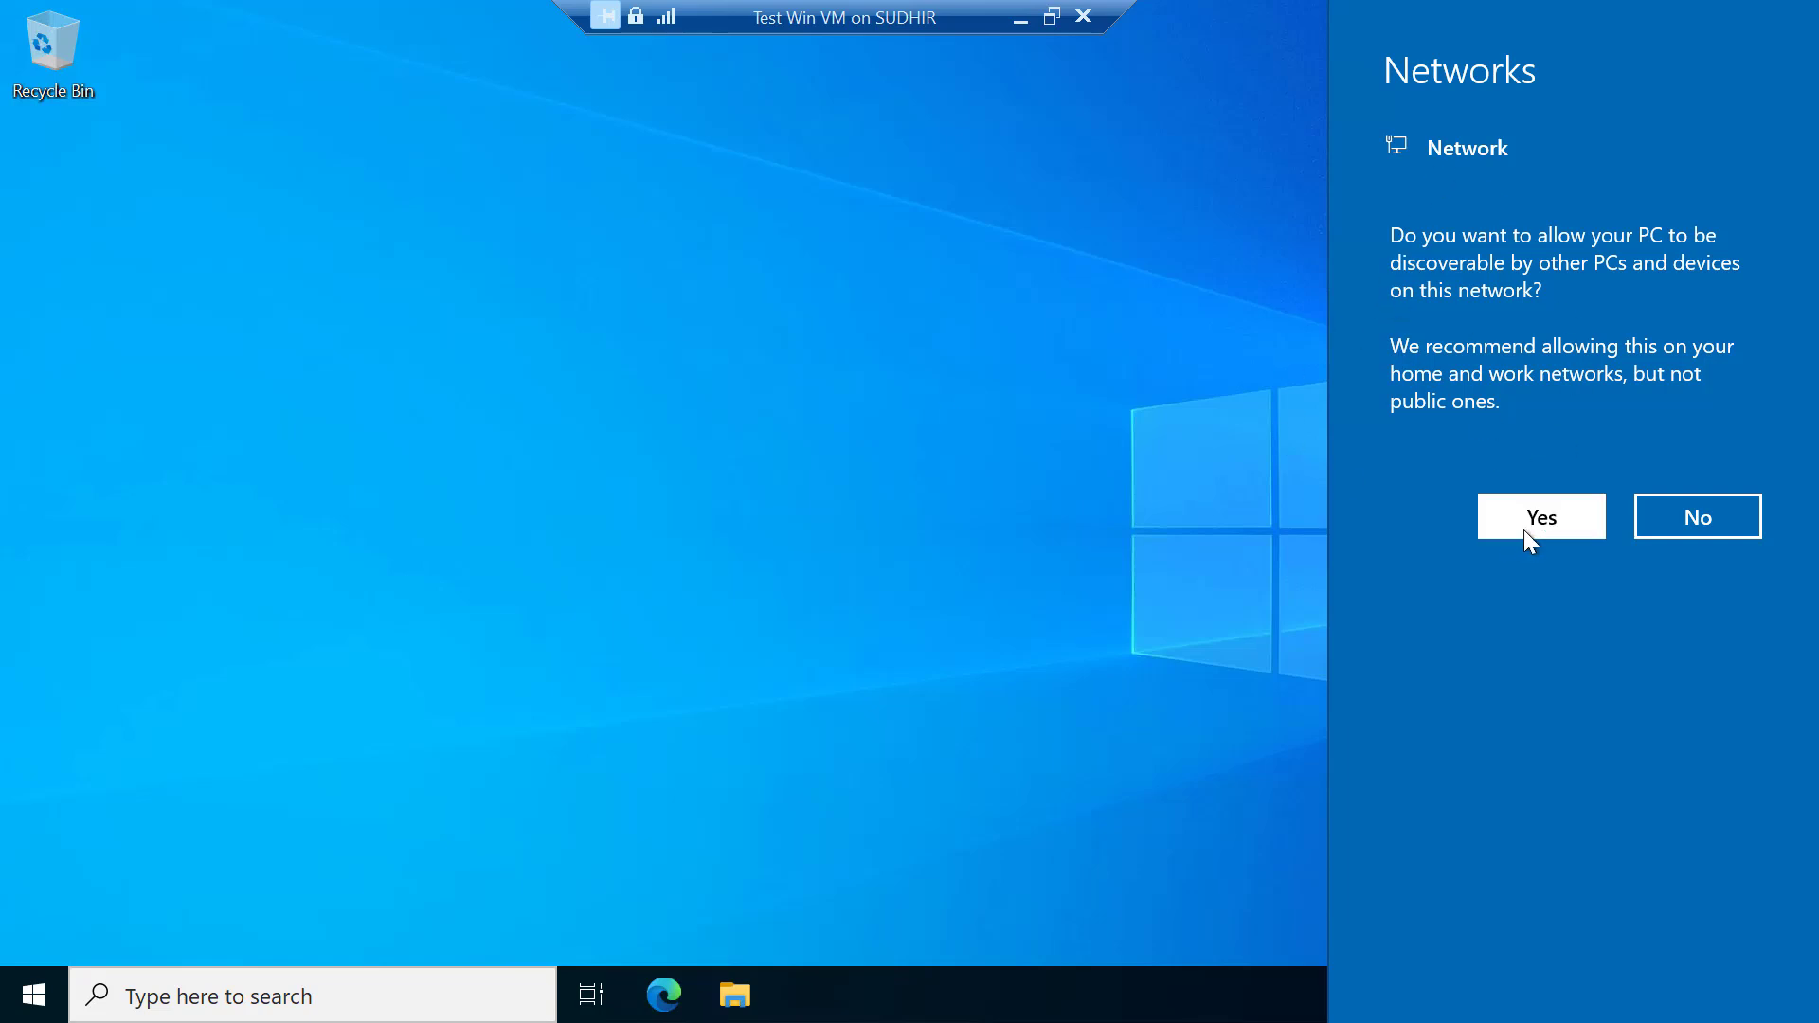
left_click(667, 997)
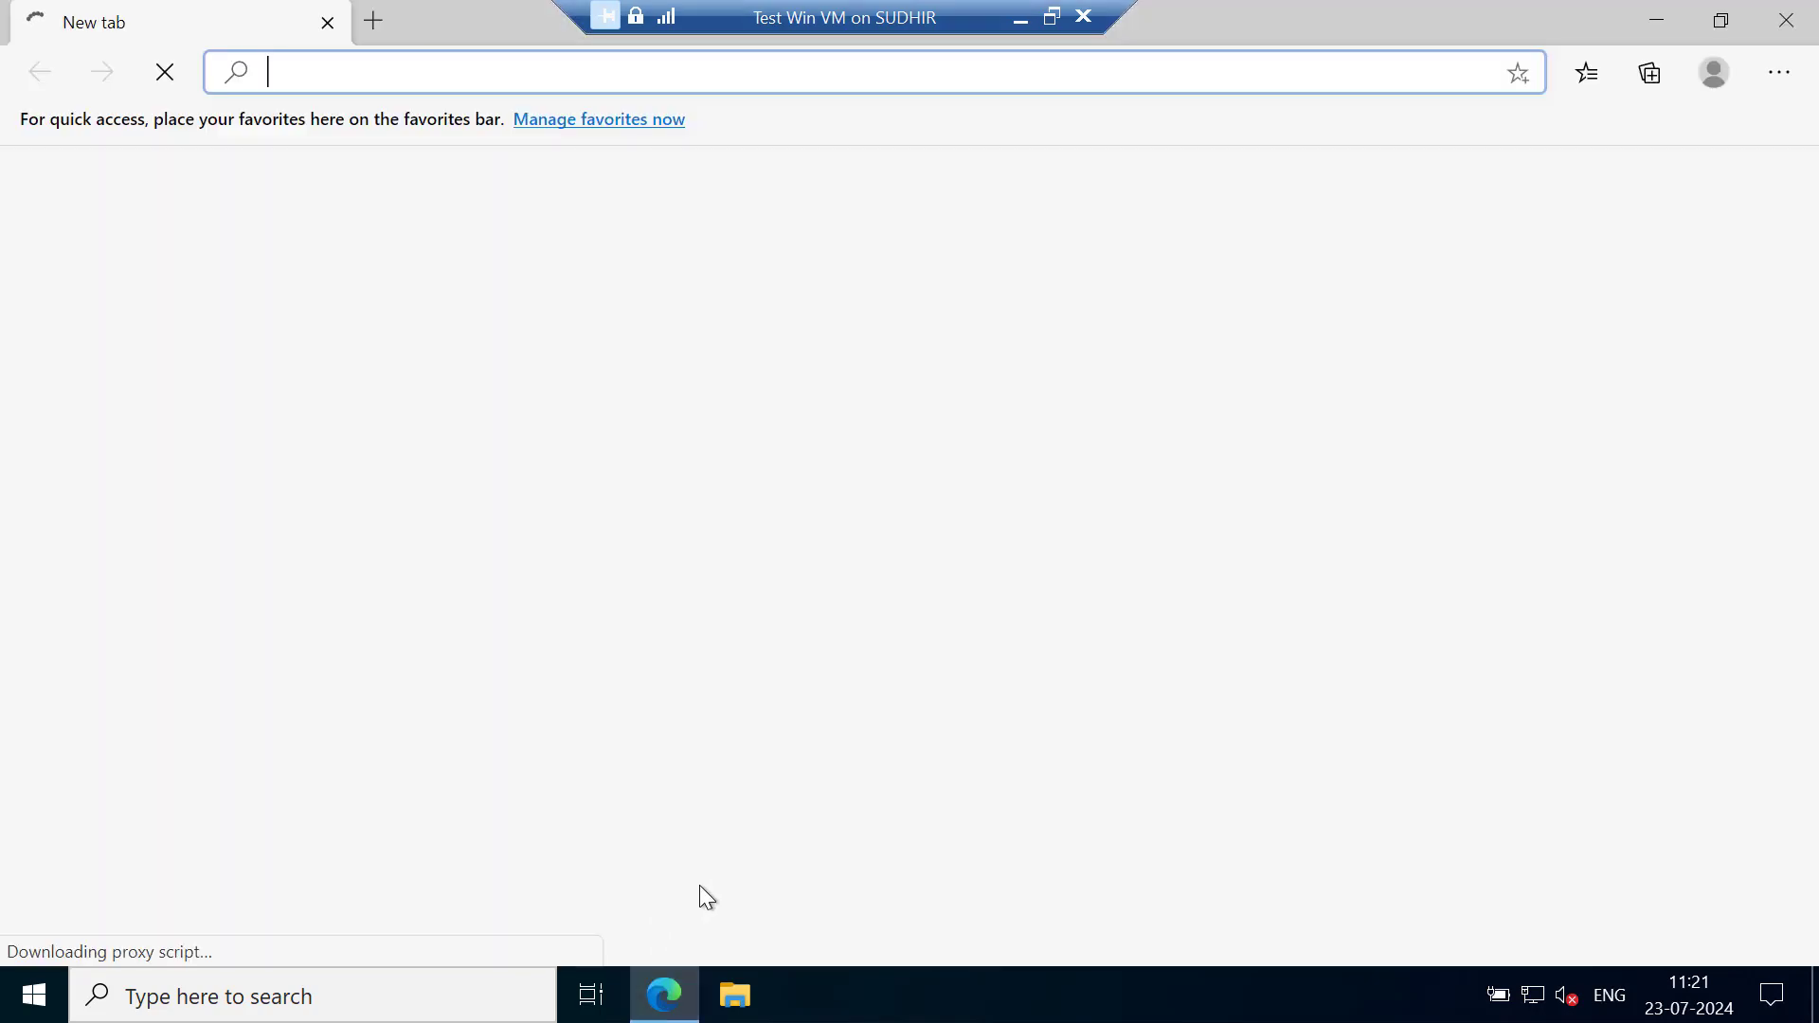
type("sdfsdhfkj")
key("Return")
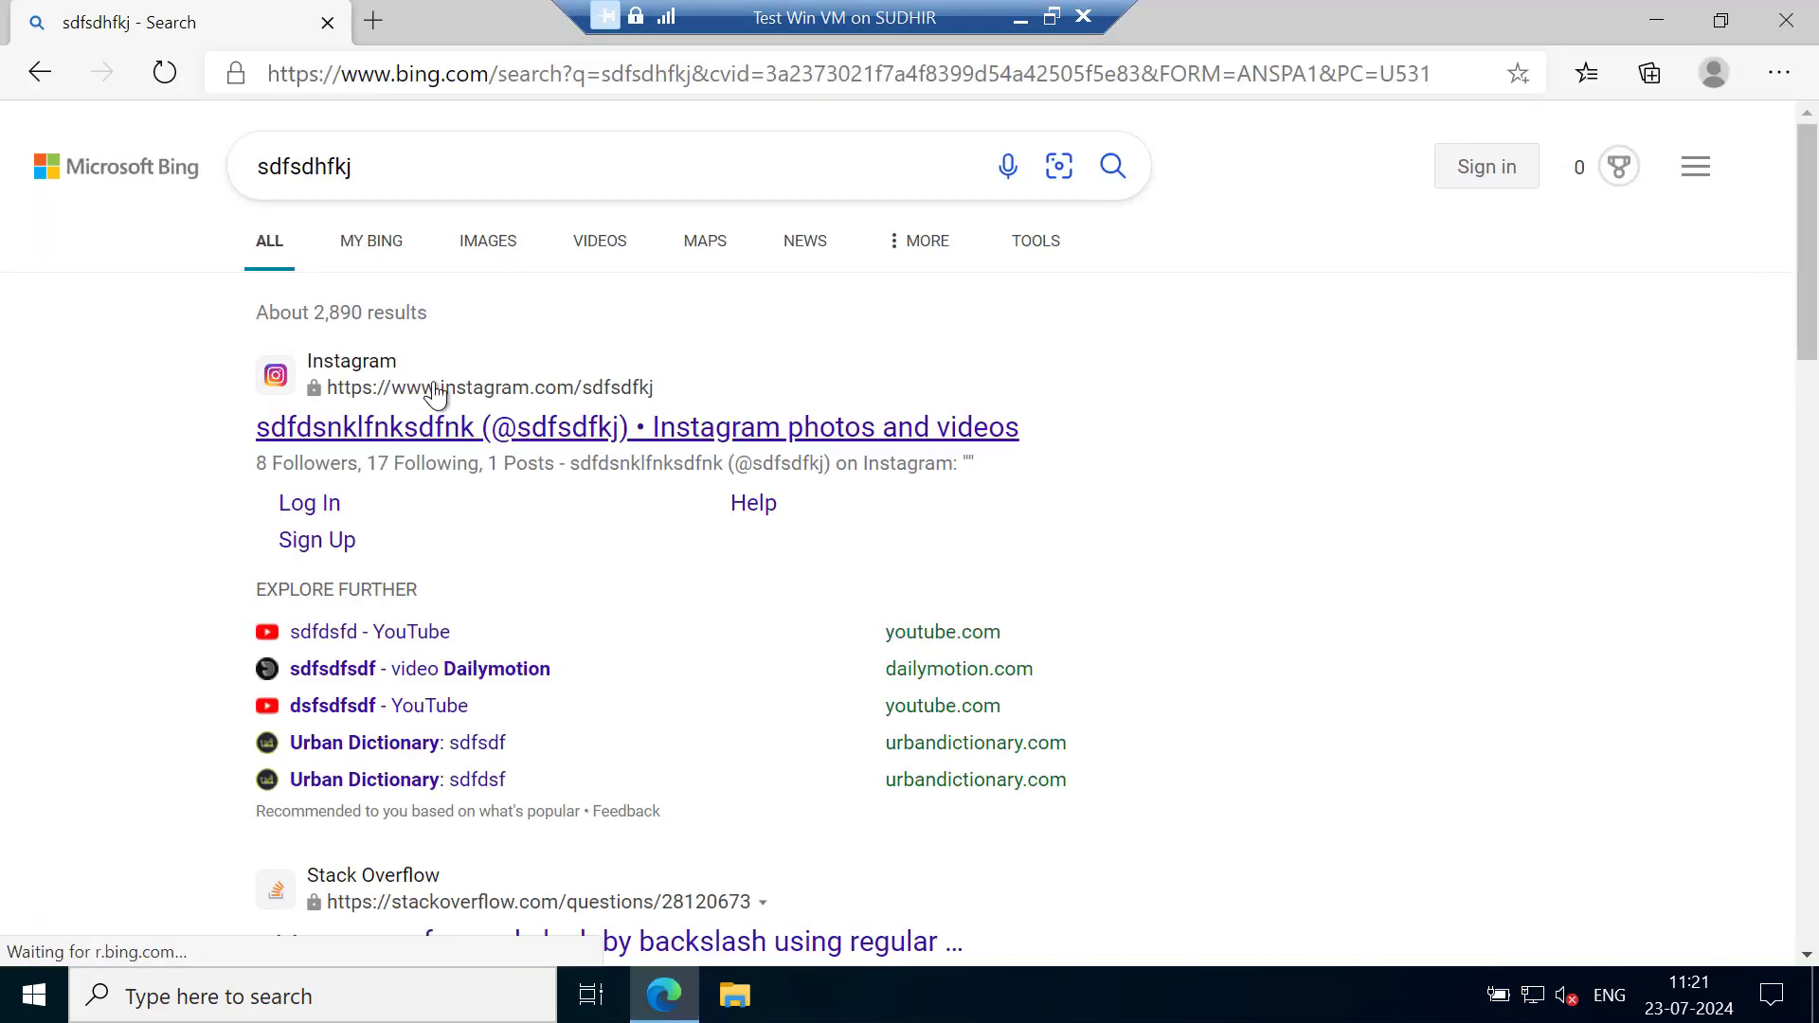
left_click(328, 22)
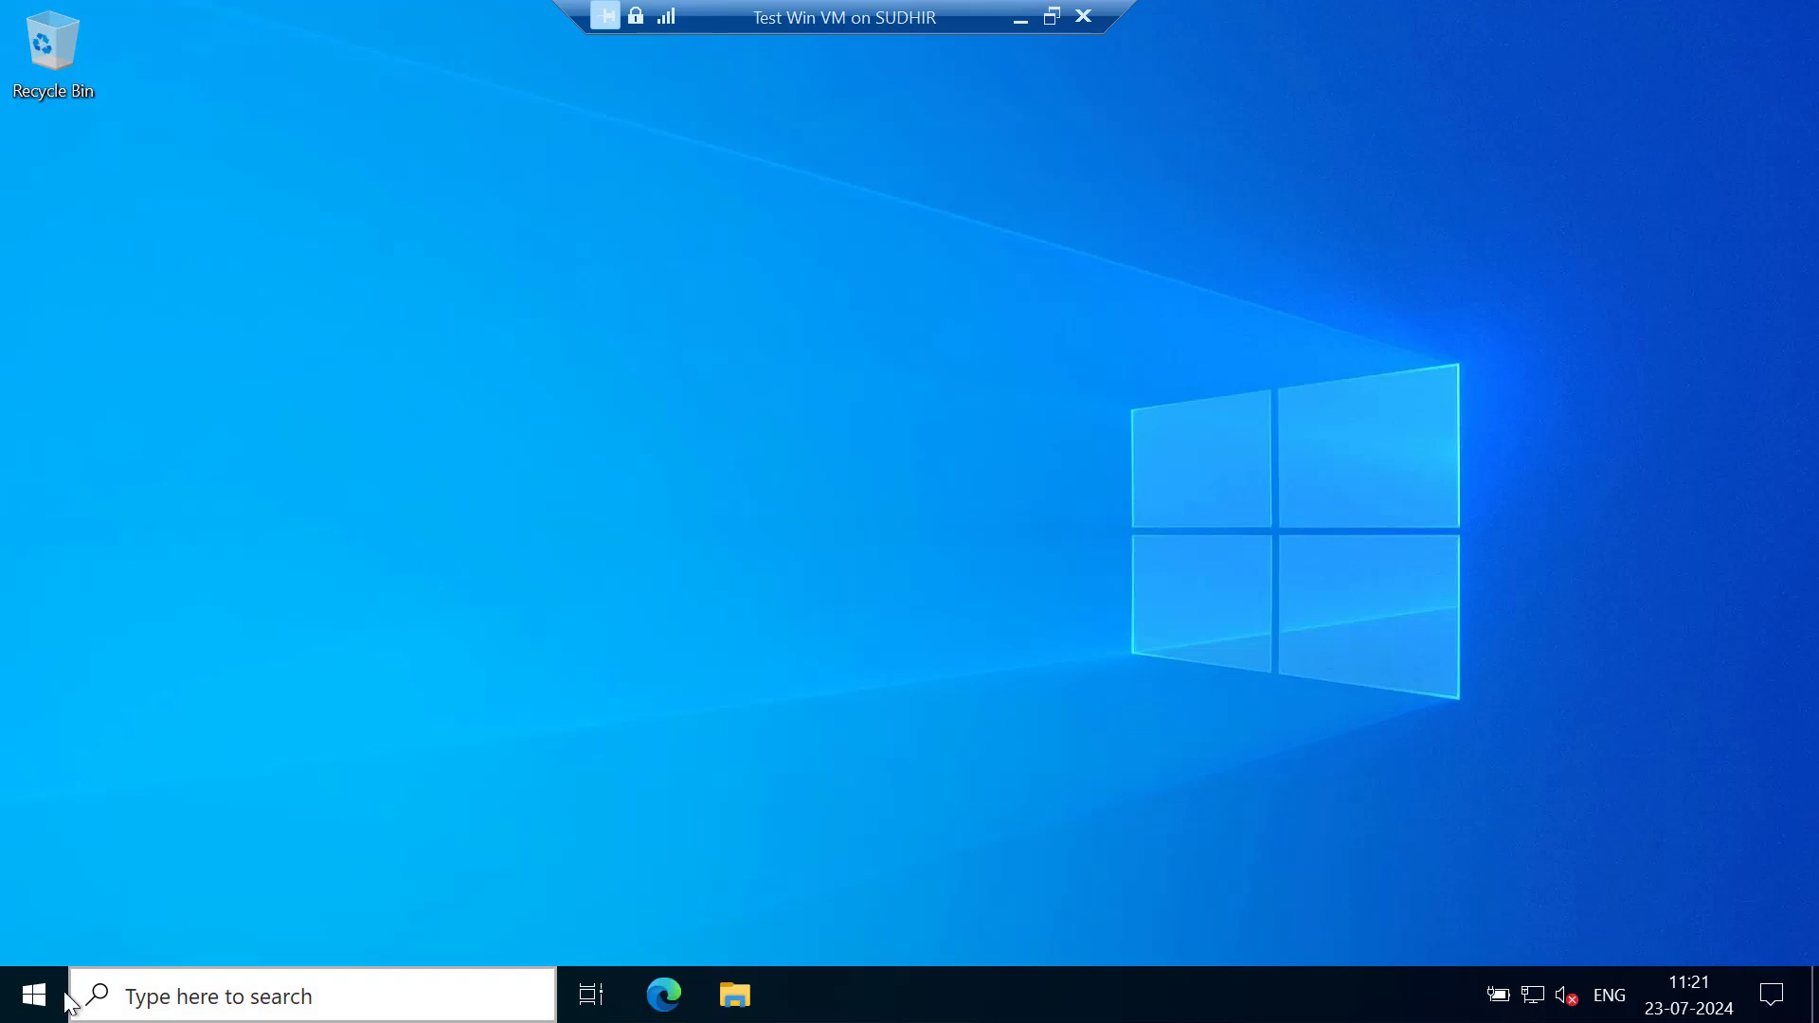
Run ipconfig in a Command Prompt inside the virtual machine, highlight the IPv4 address, and close the prompt
left_click(31, 995)
left_click(297, 253)
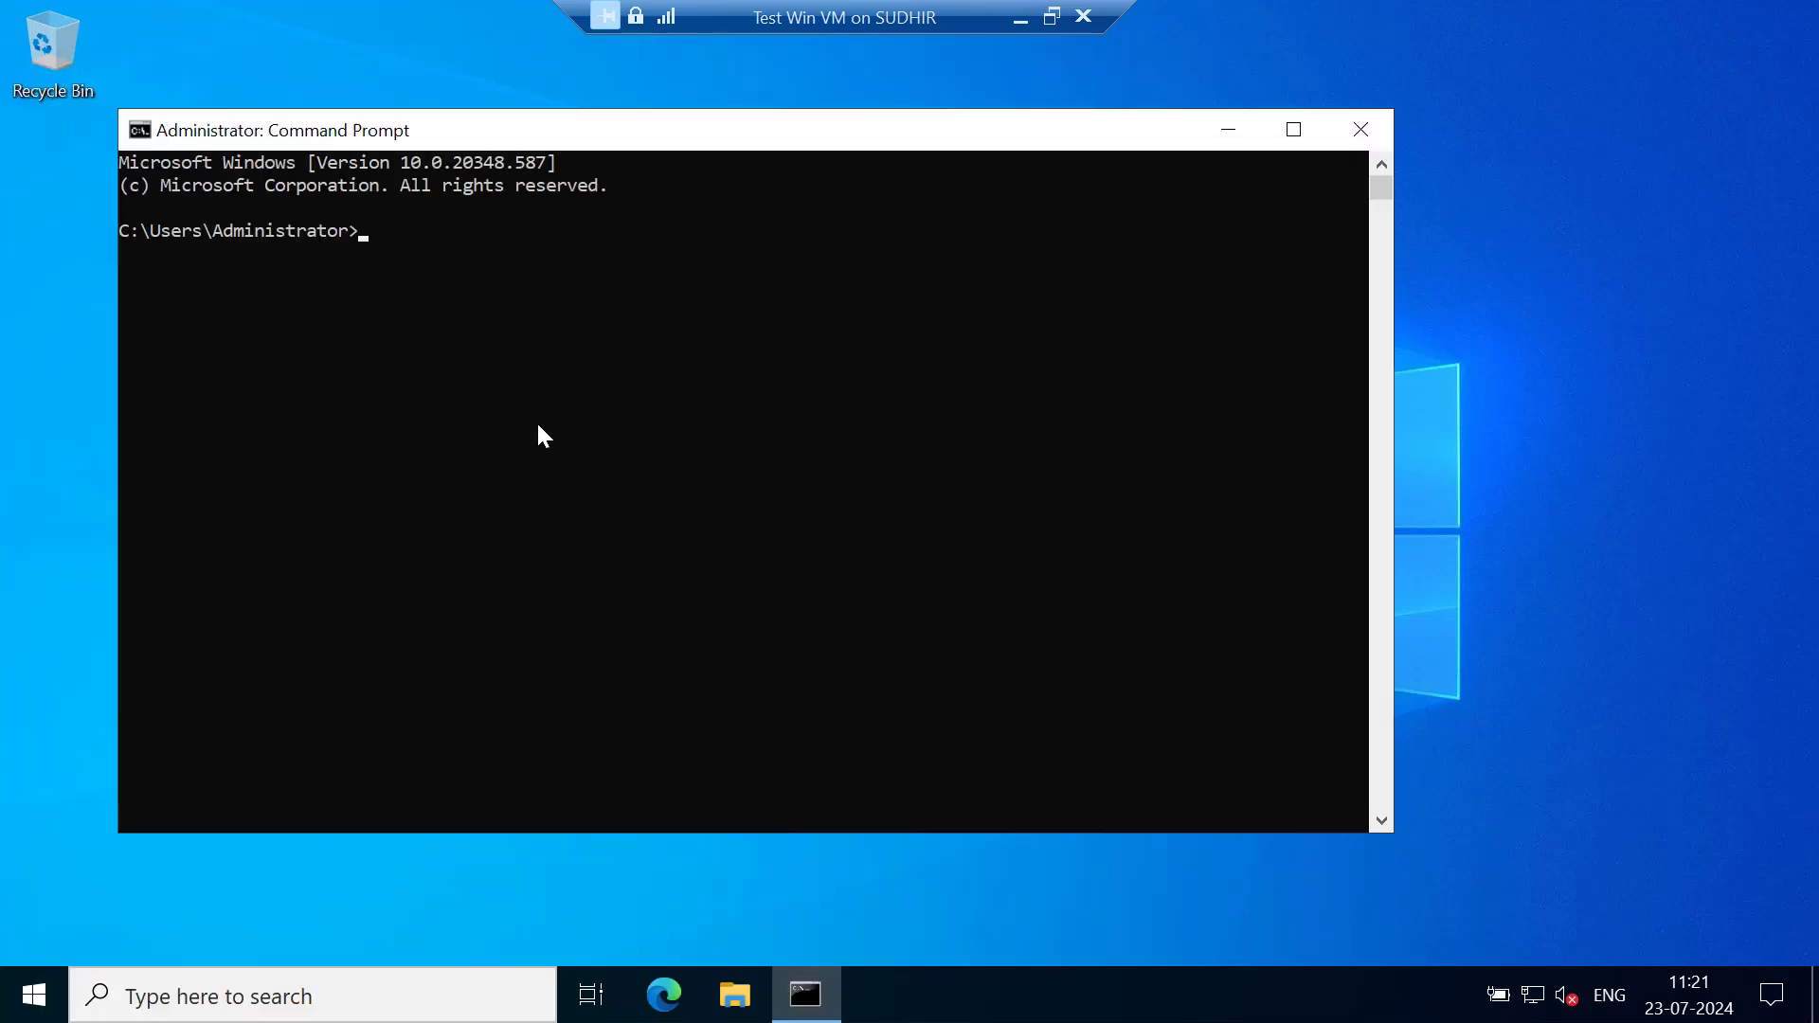
type("ipconfig")
key("Return")
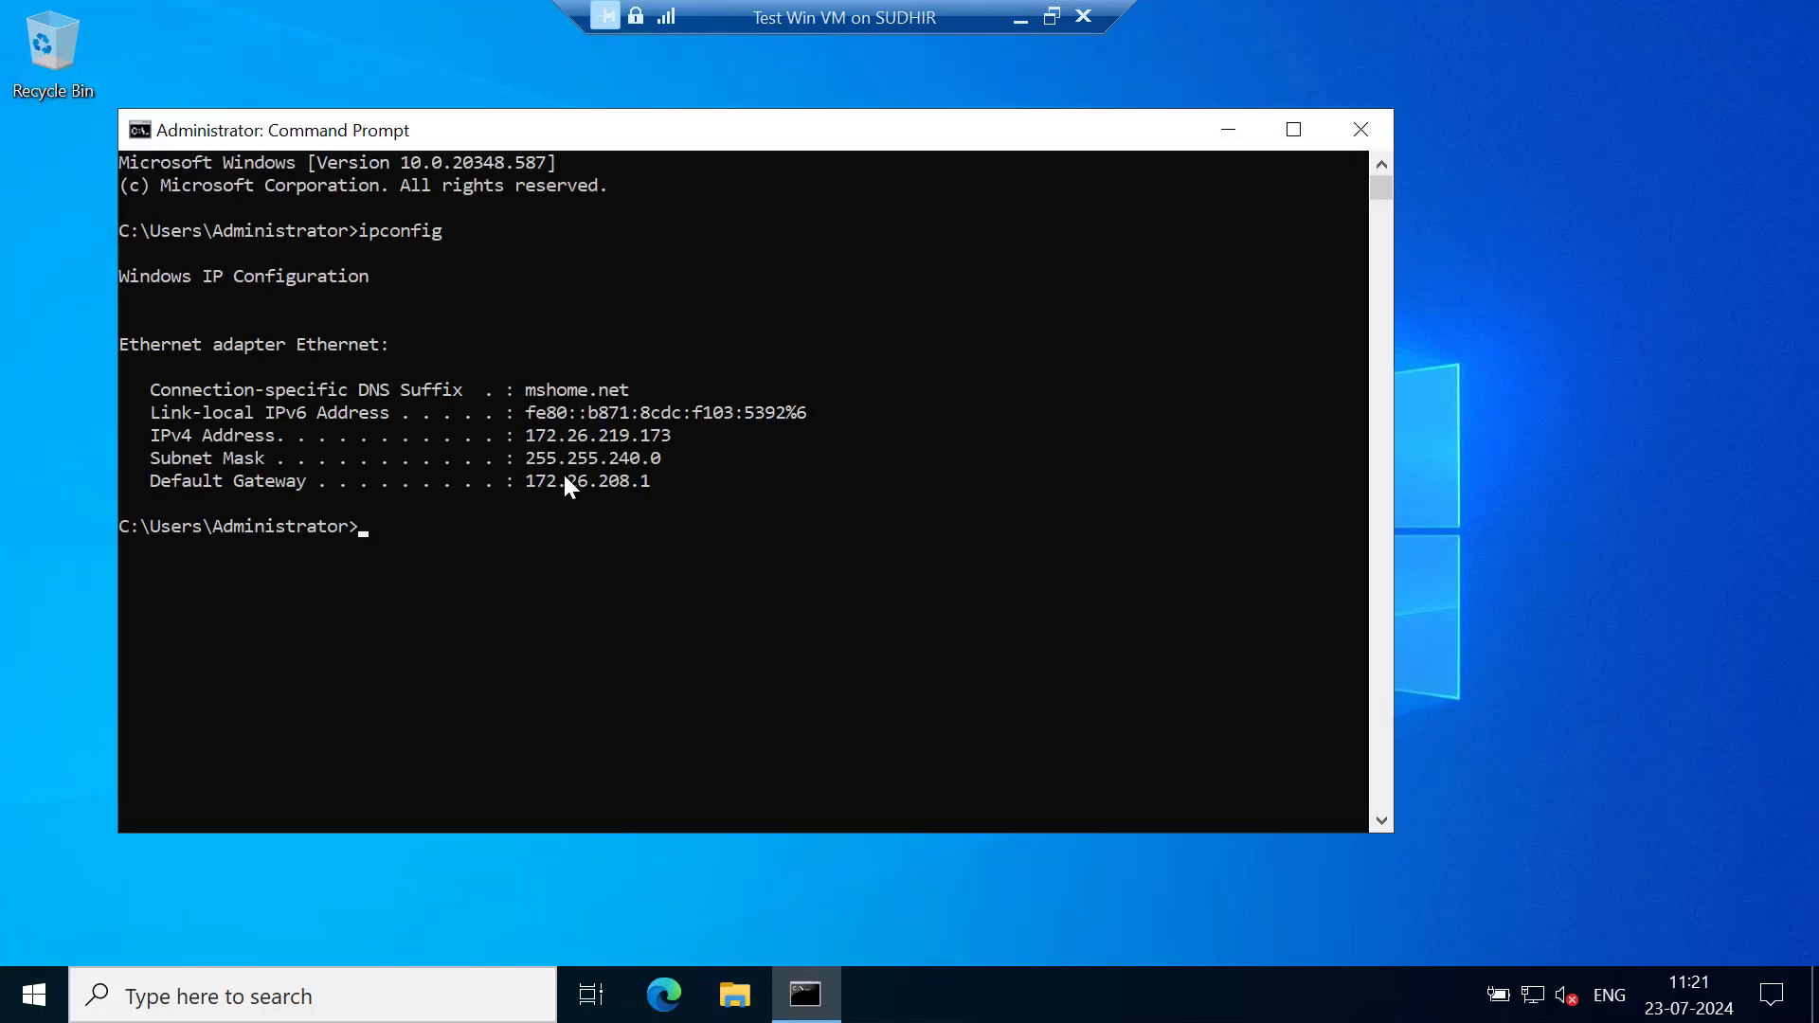
left_click_drag(526, 435, 675, 434)
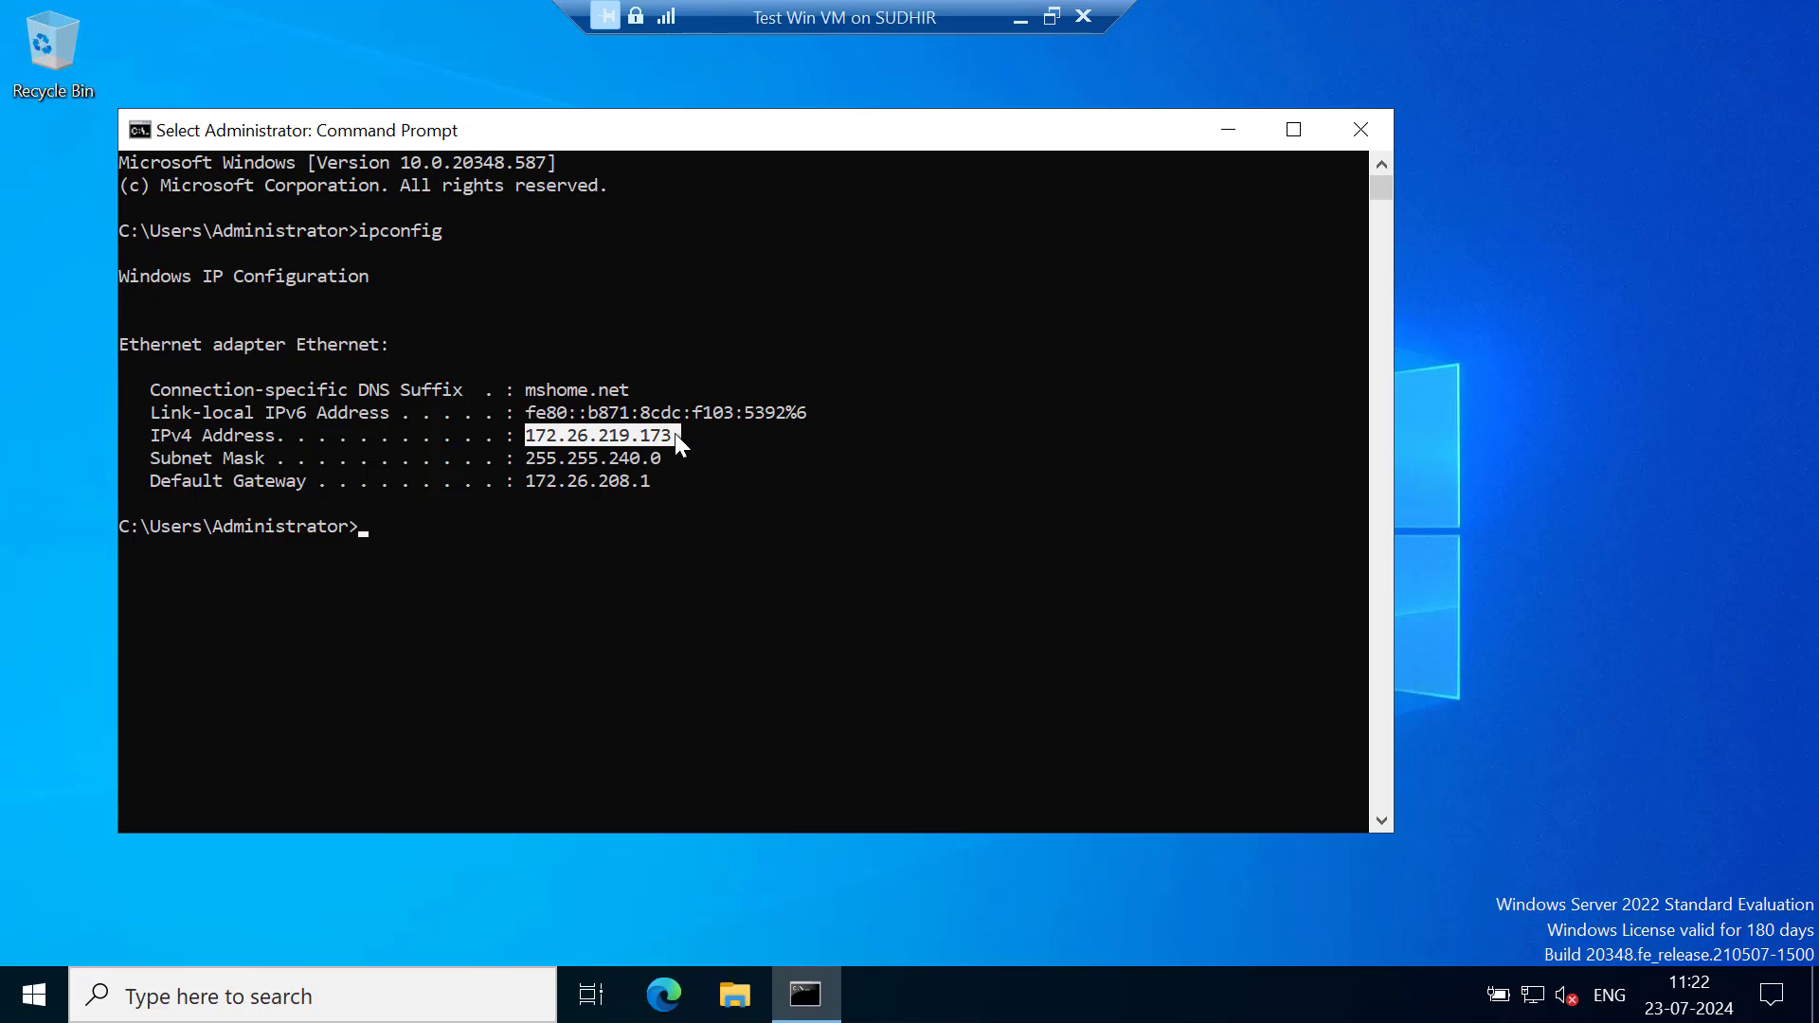
left_click(1361, 132)
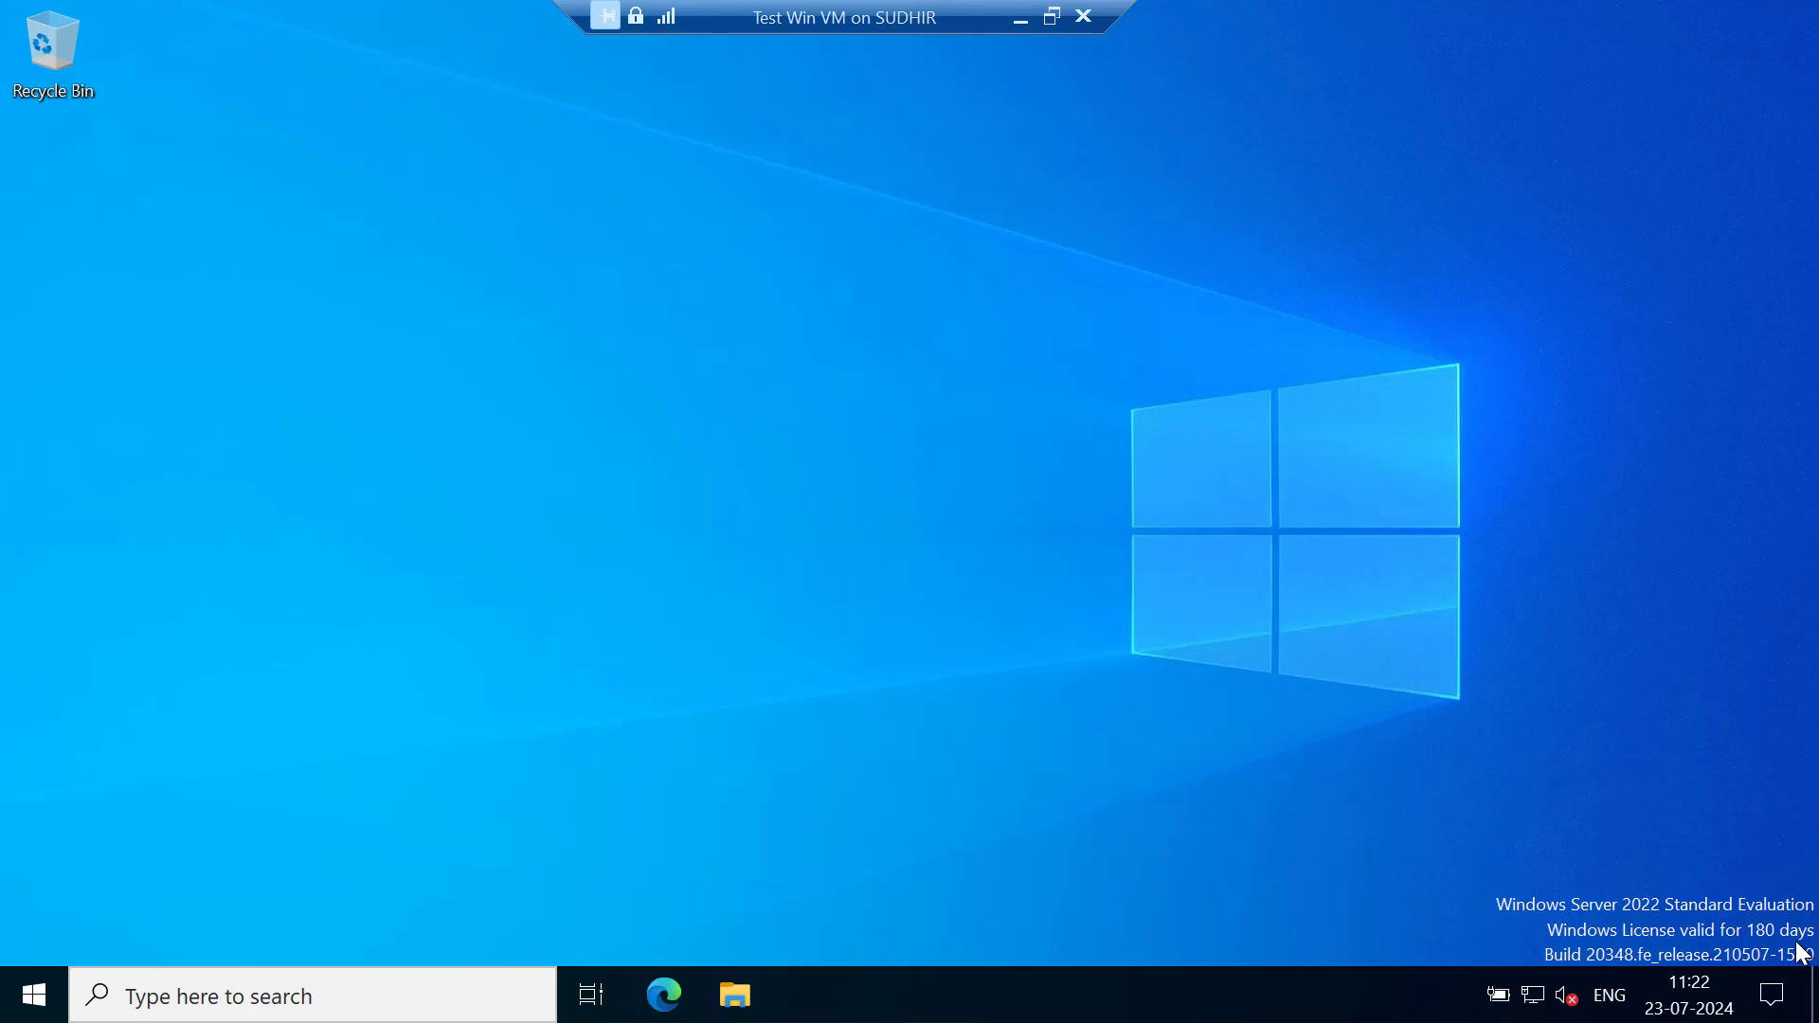
Close the full-screen Test Win VM session, reconnect to it at the chosen display size, and close the connection window again
left_click(1087, 24)
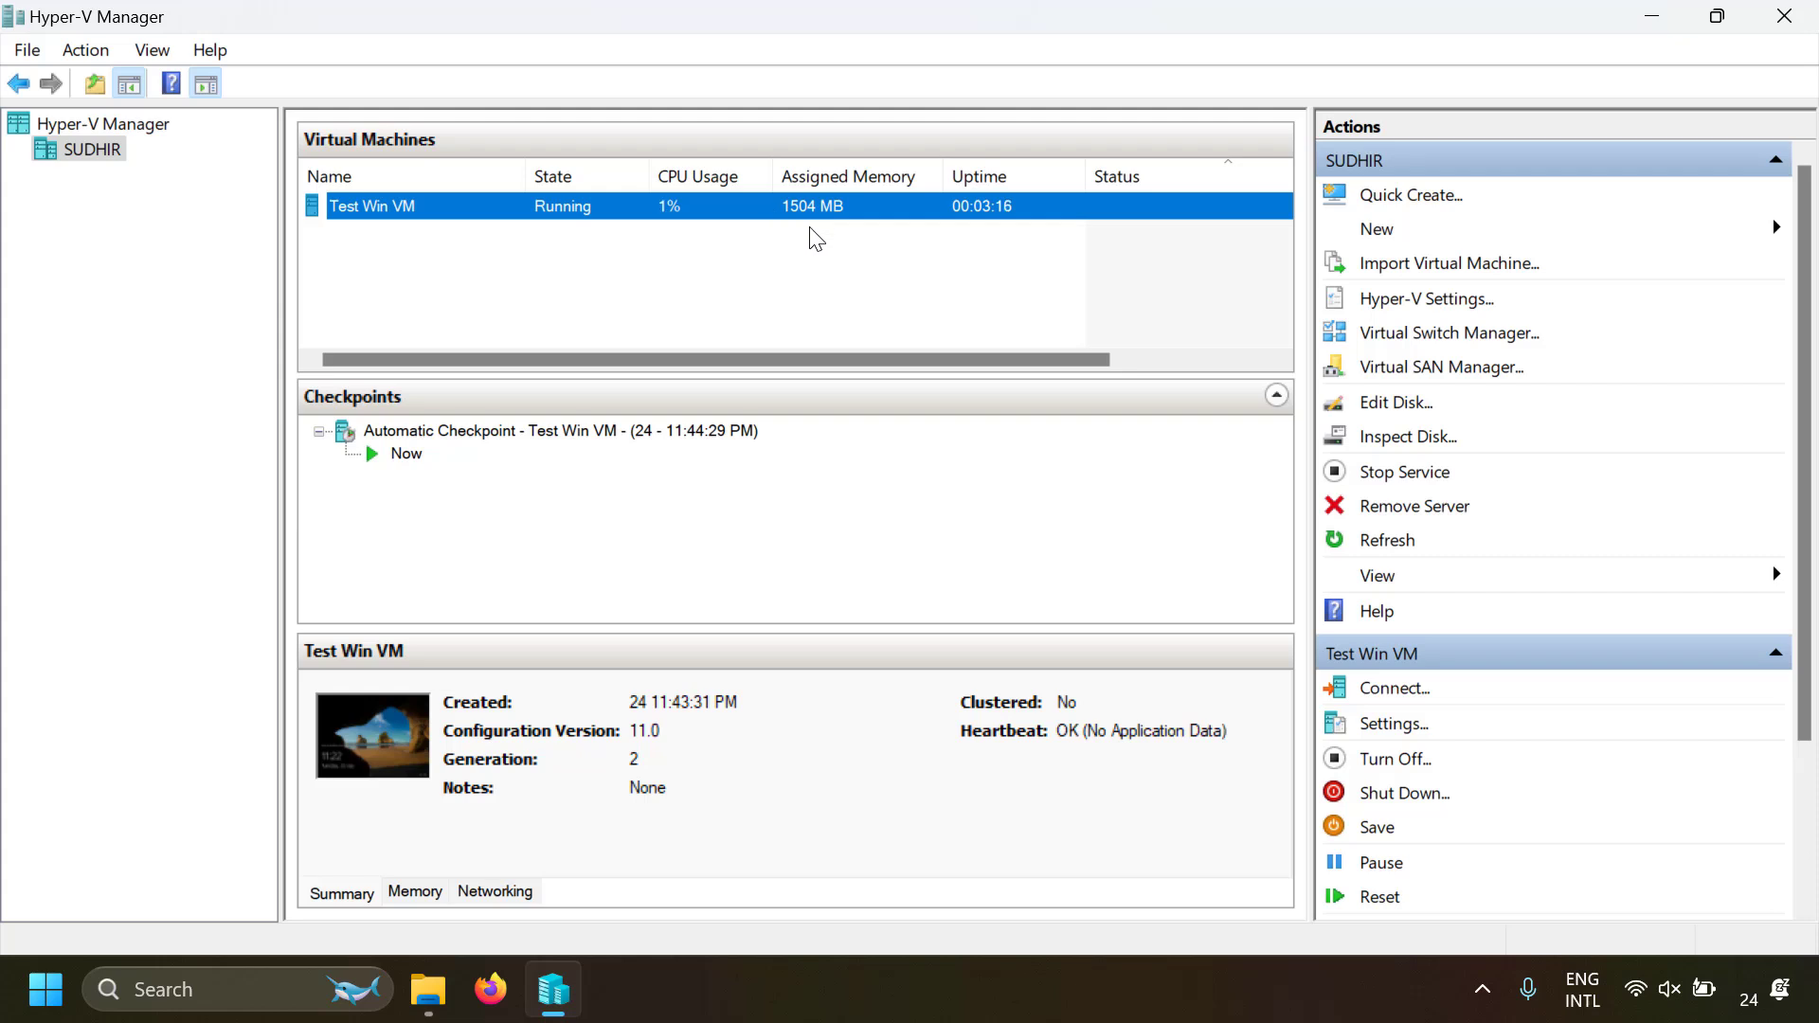
right_click(611, 216)
left_click(633, 228)
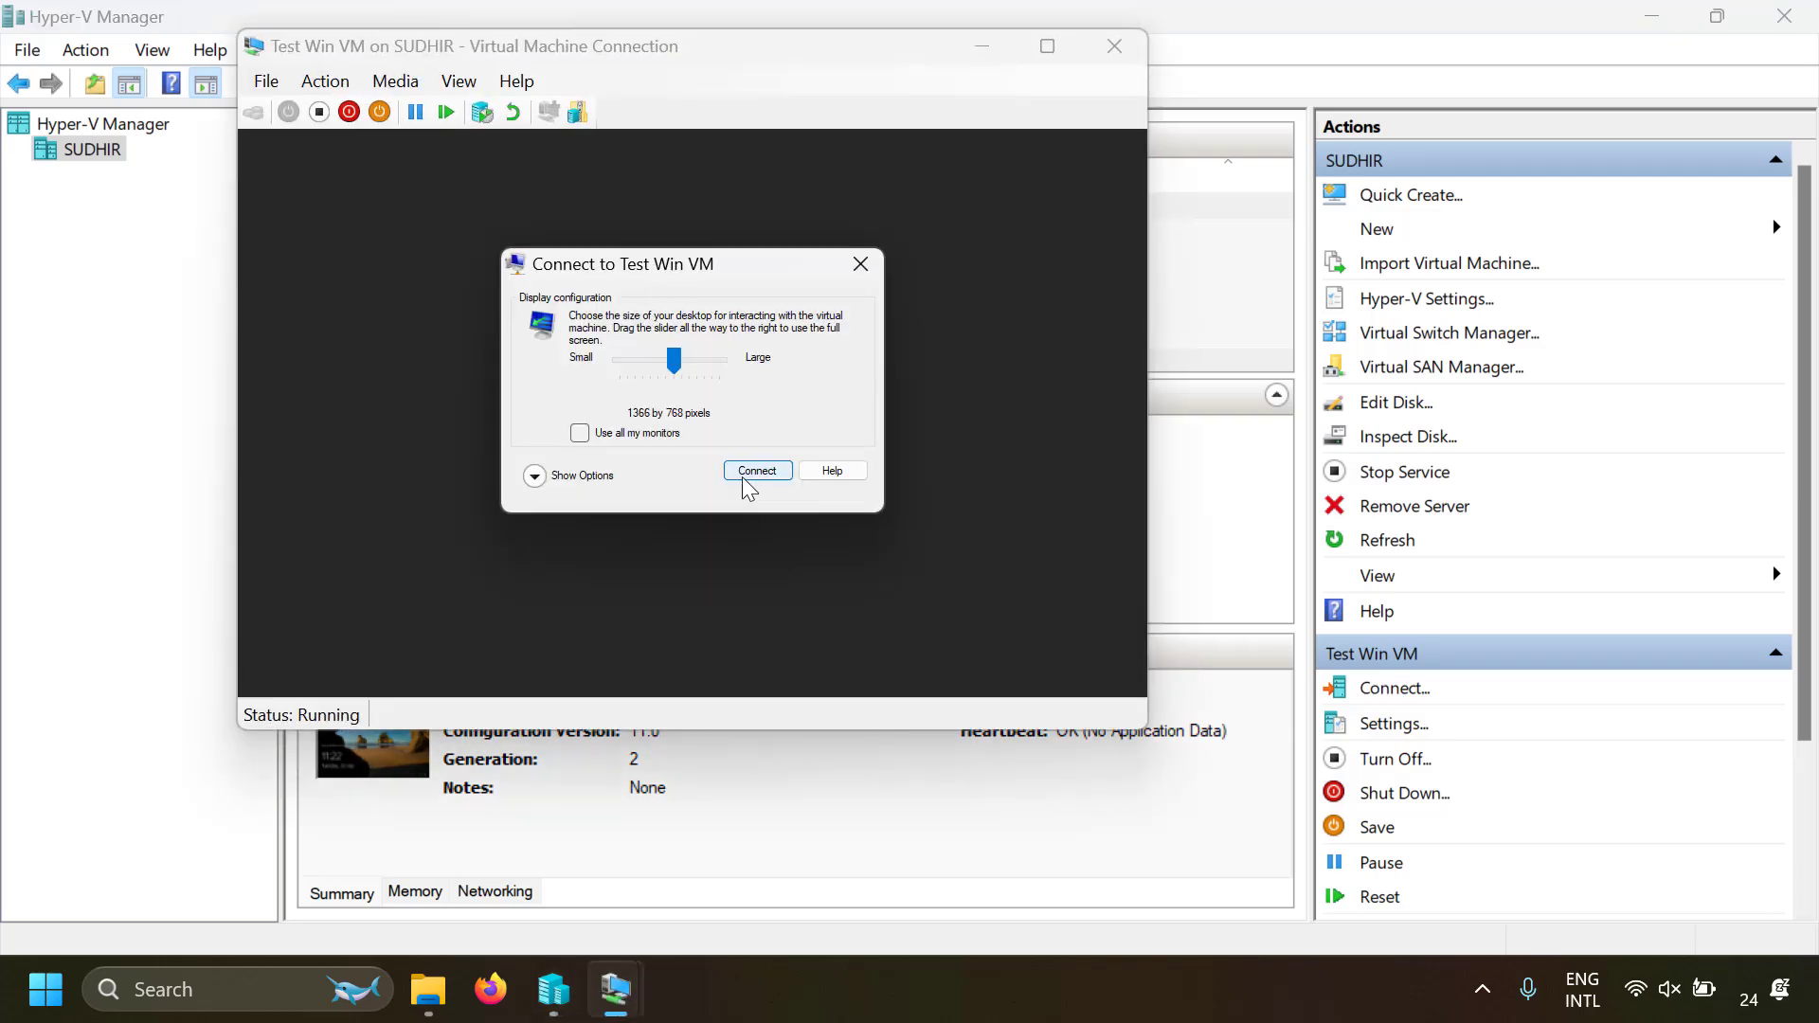
left_click(750, 469)
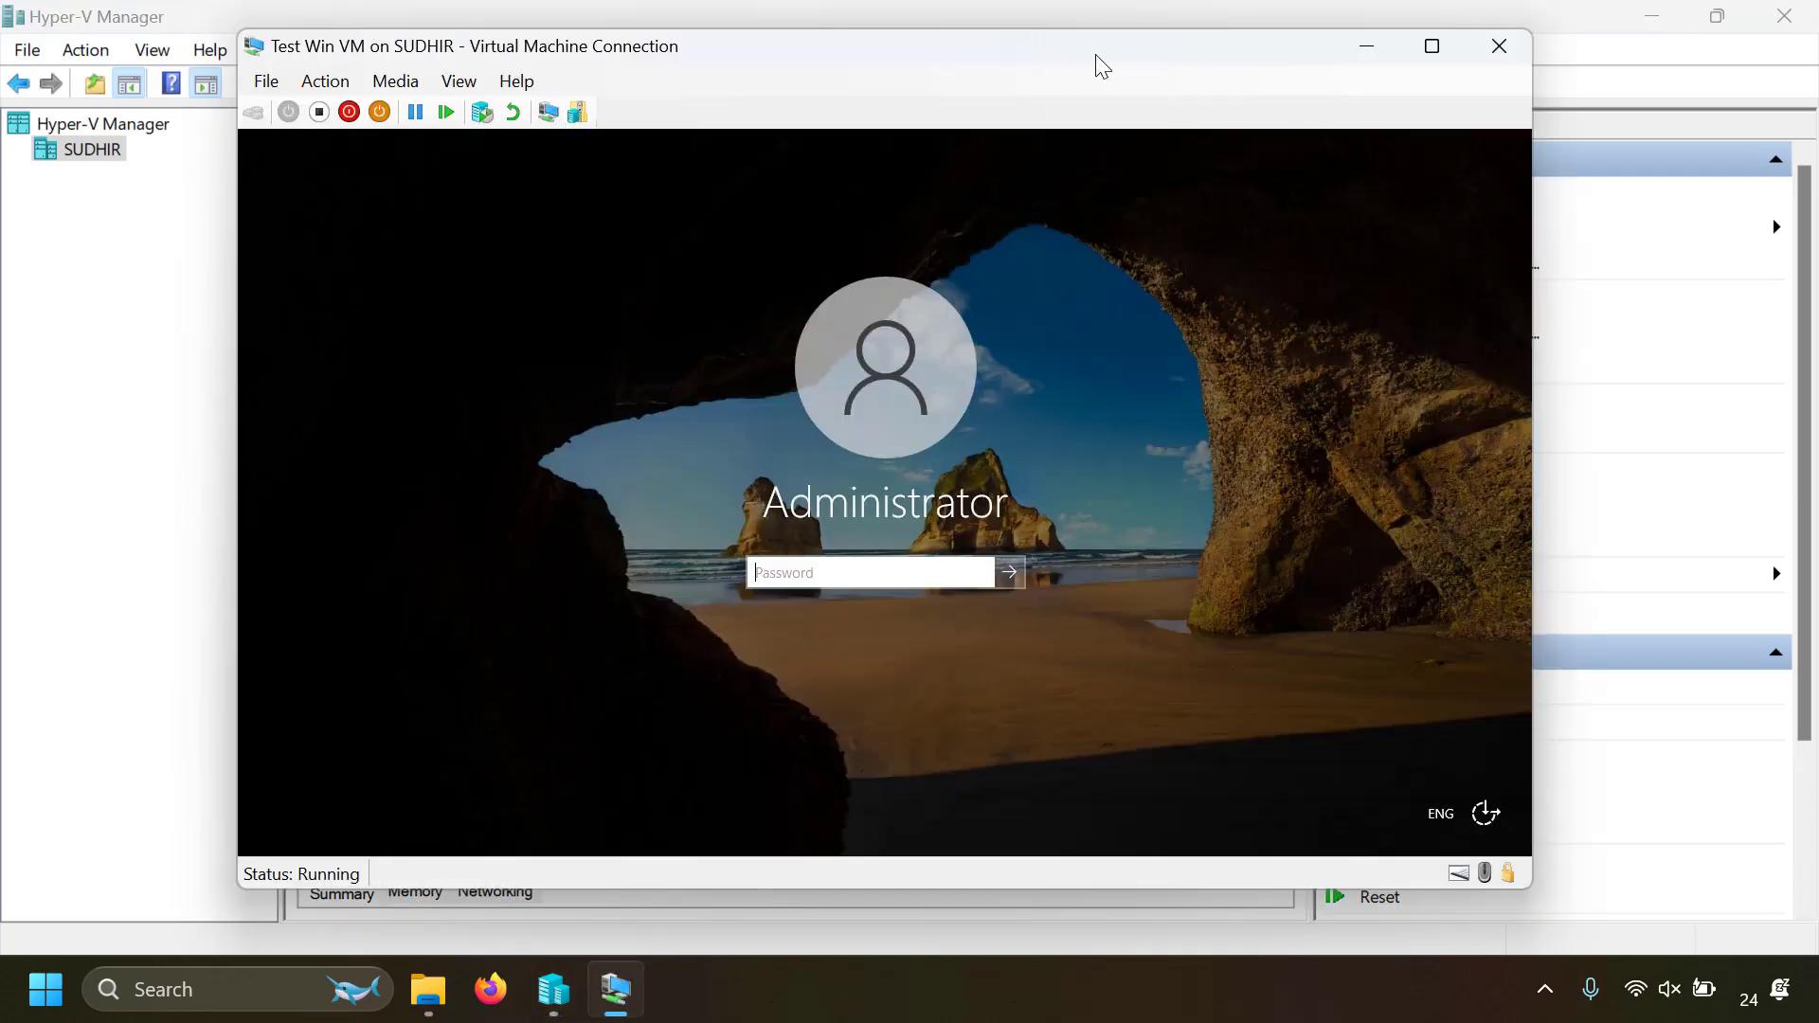
left_click(1498, 46)
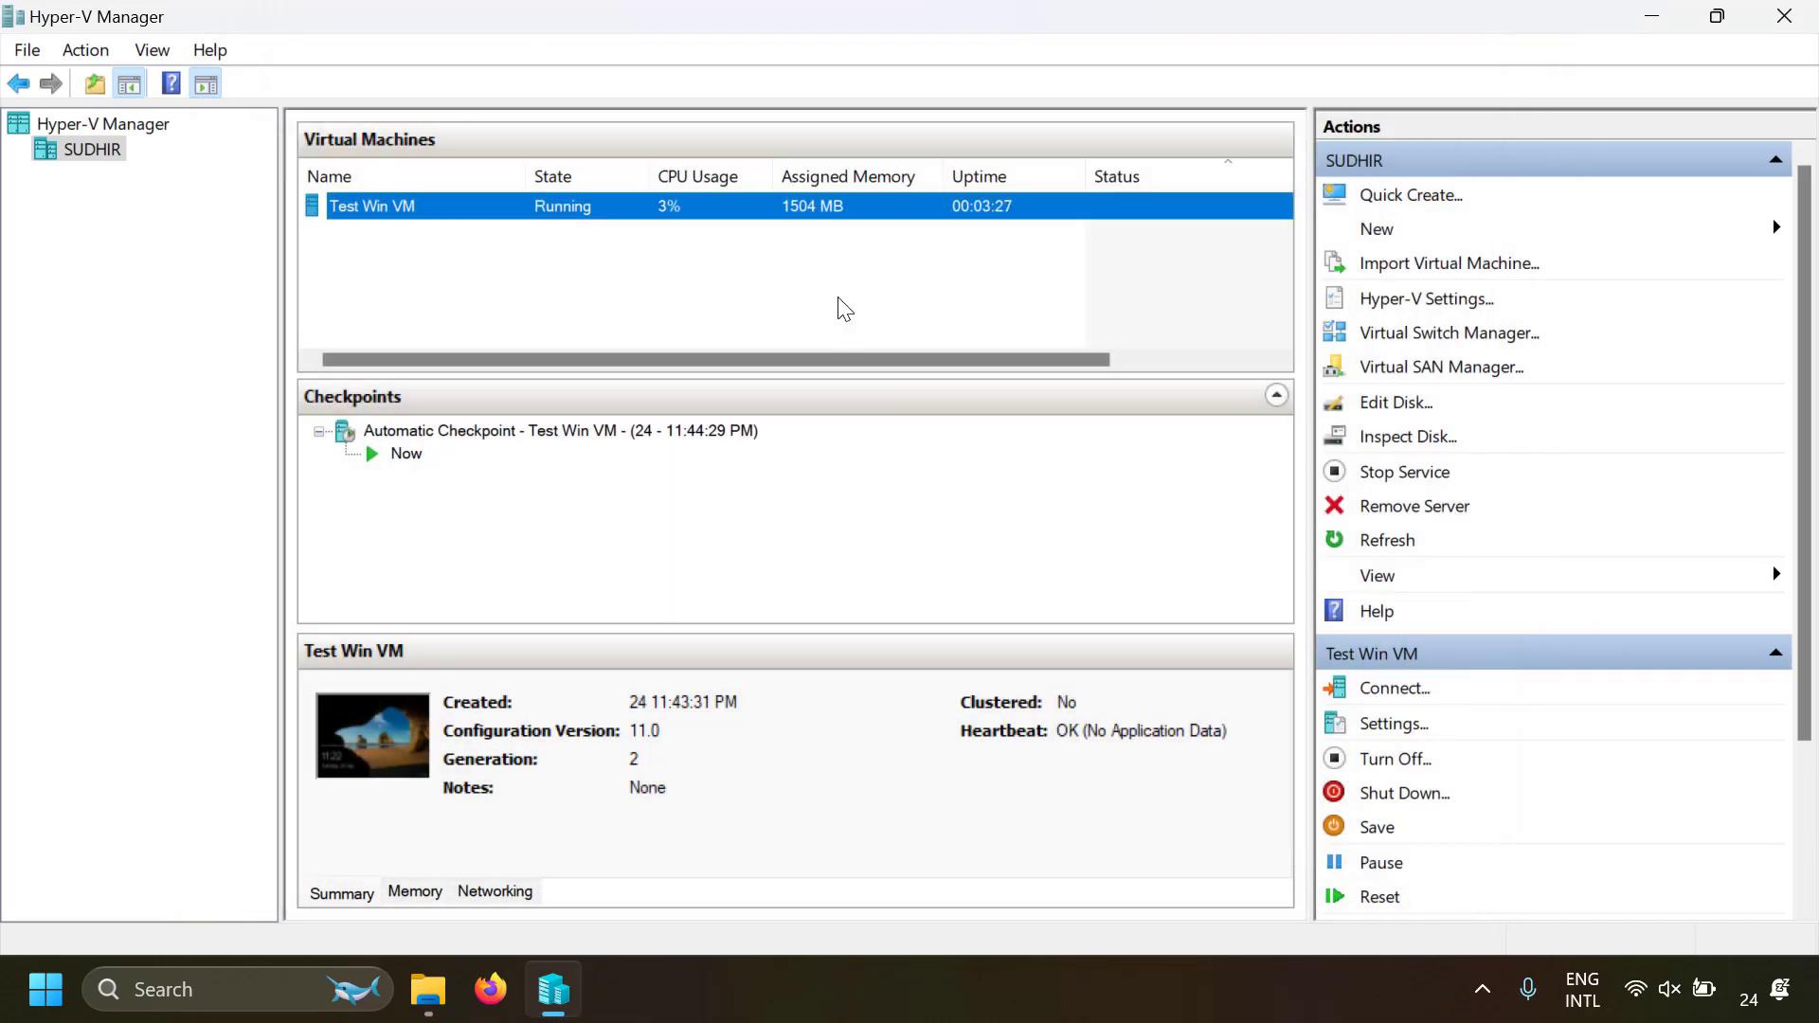
Turn off the Test Win VM virtual machine
right_click(753, 220)
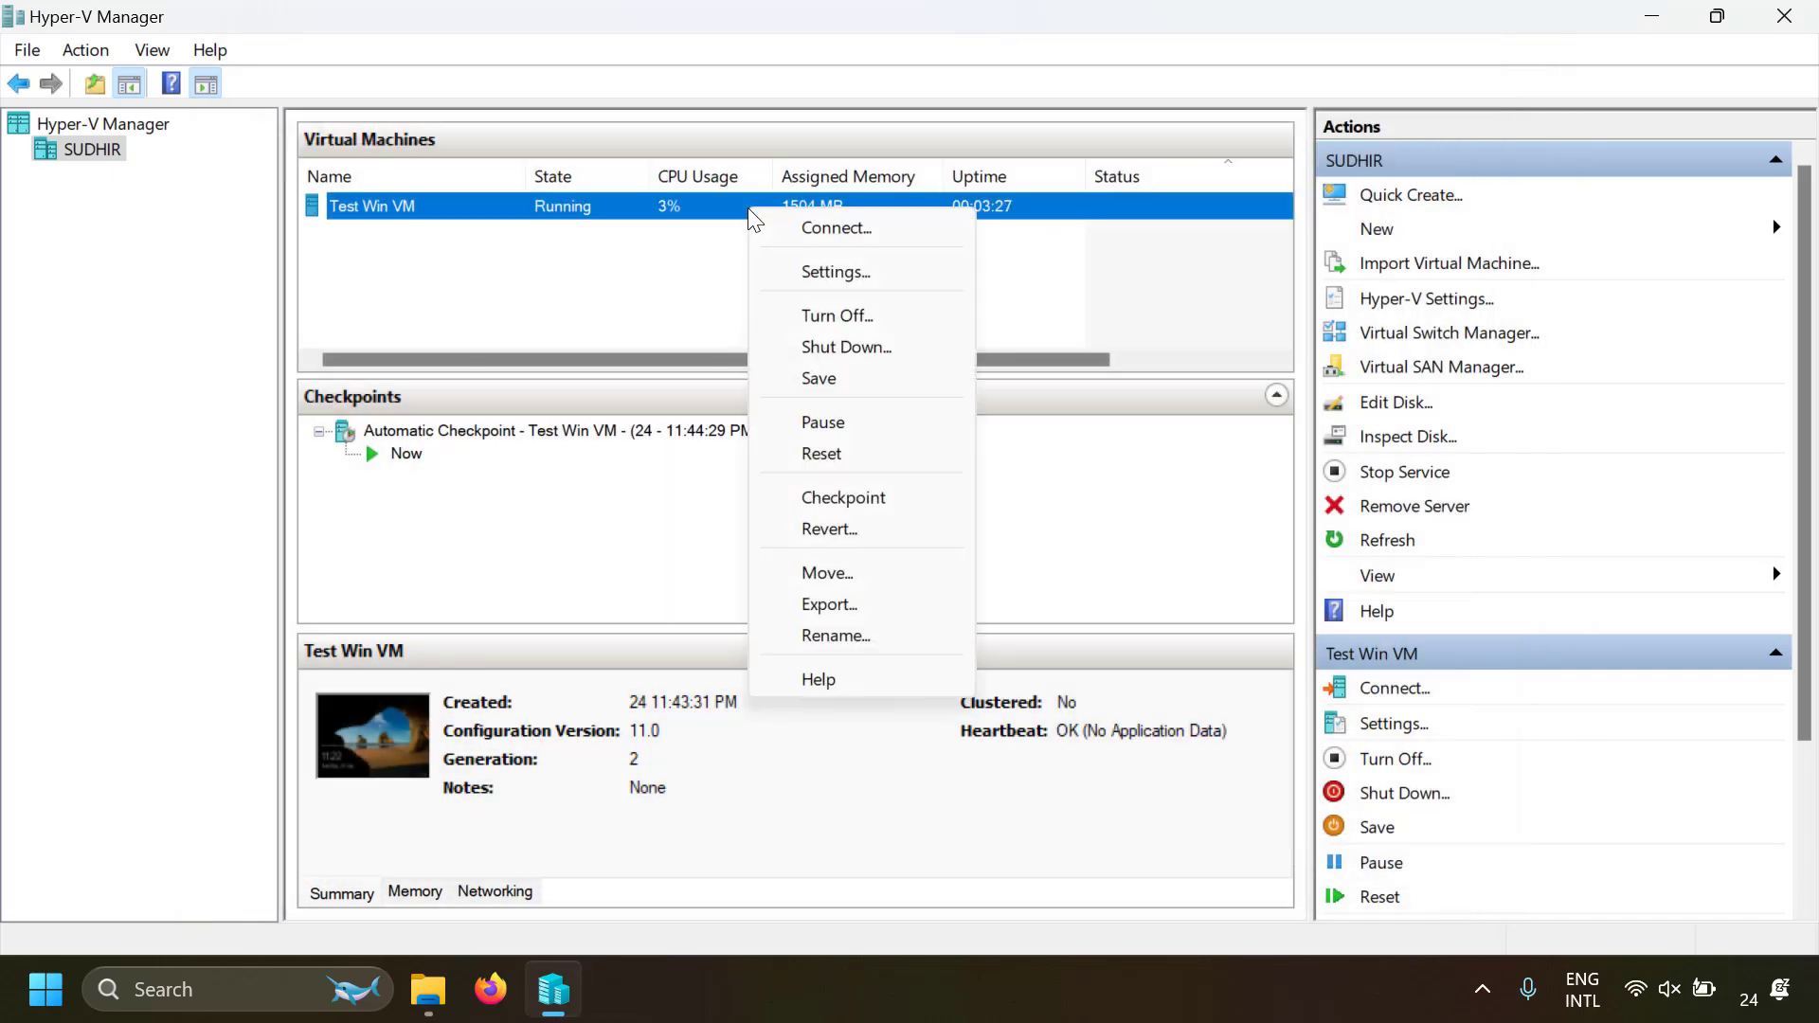
left_click(830, 317)
left_click(831, 322)
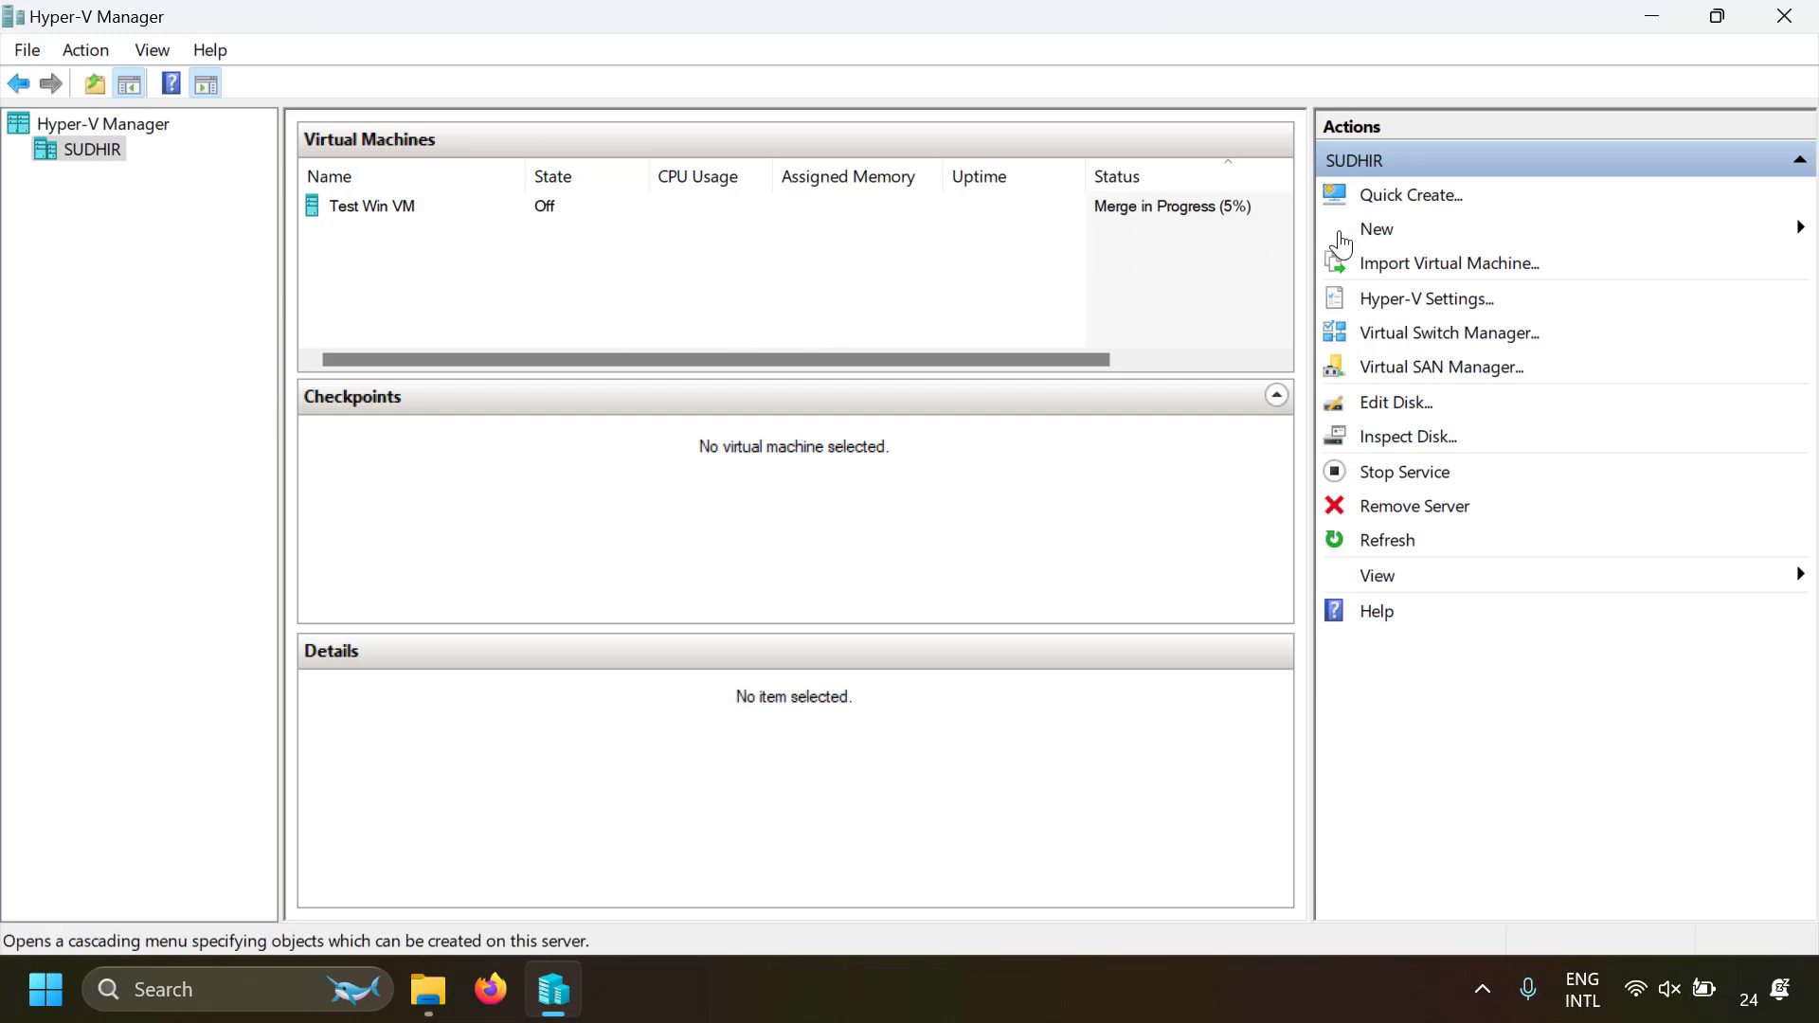
Start a new virtual machine named Ubuntu Test VM and make it Generation 2
left_click(1374, 230)
left_click(1599, 231)
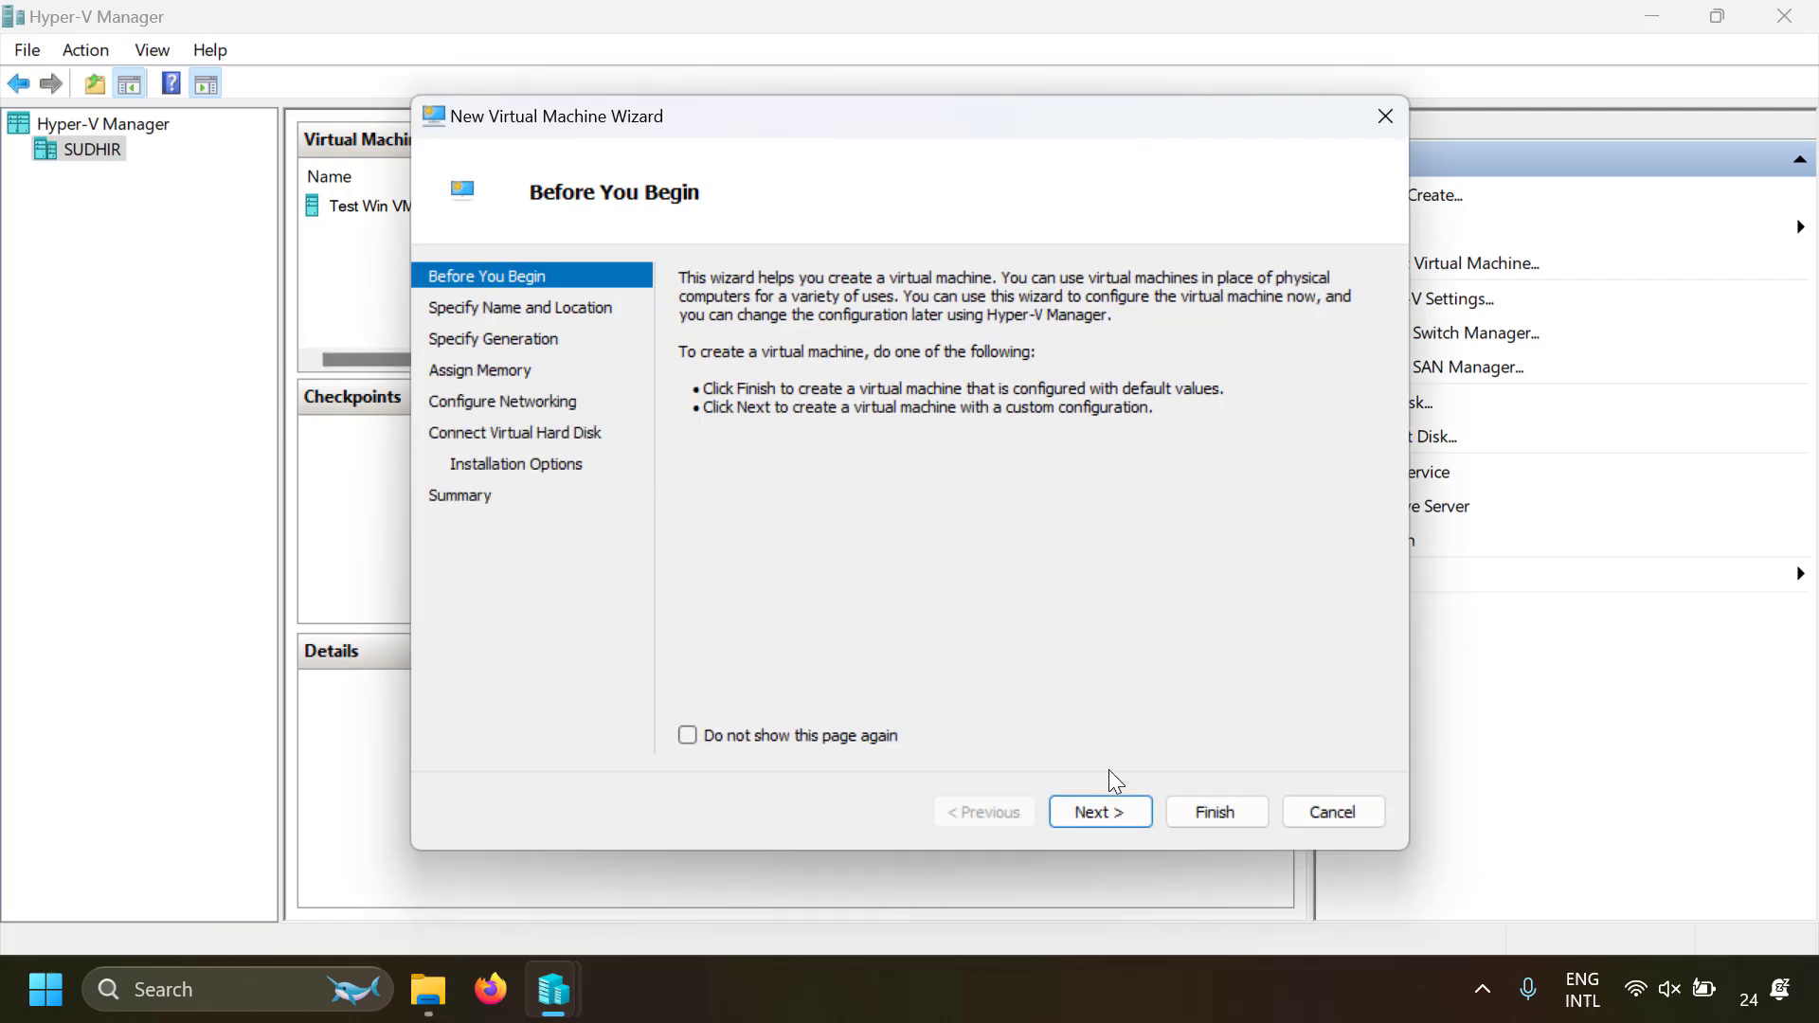
left_click(1104, 808)
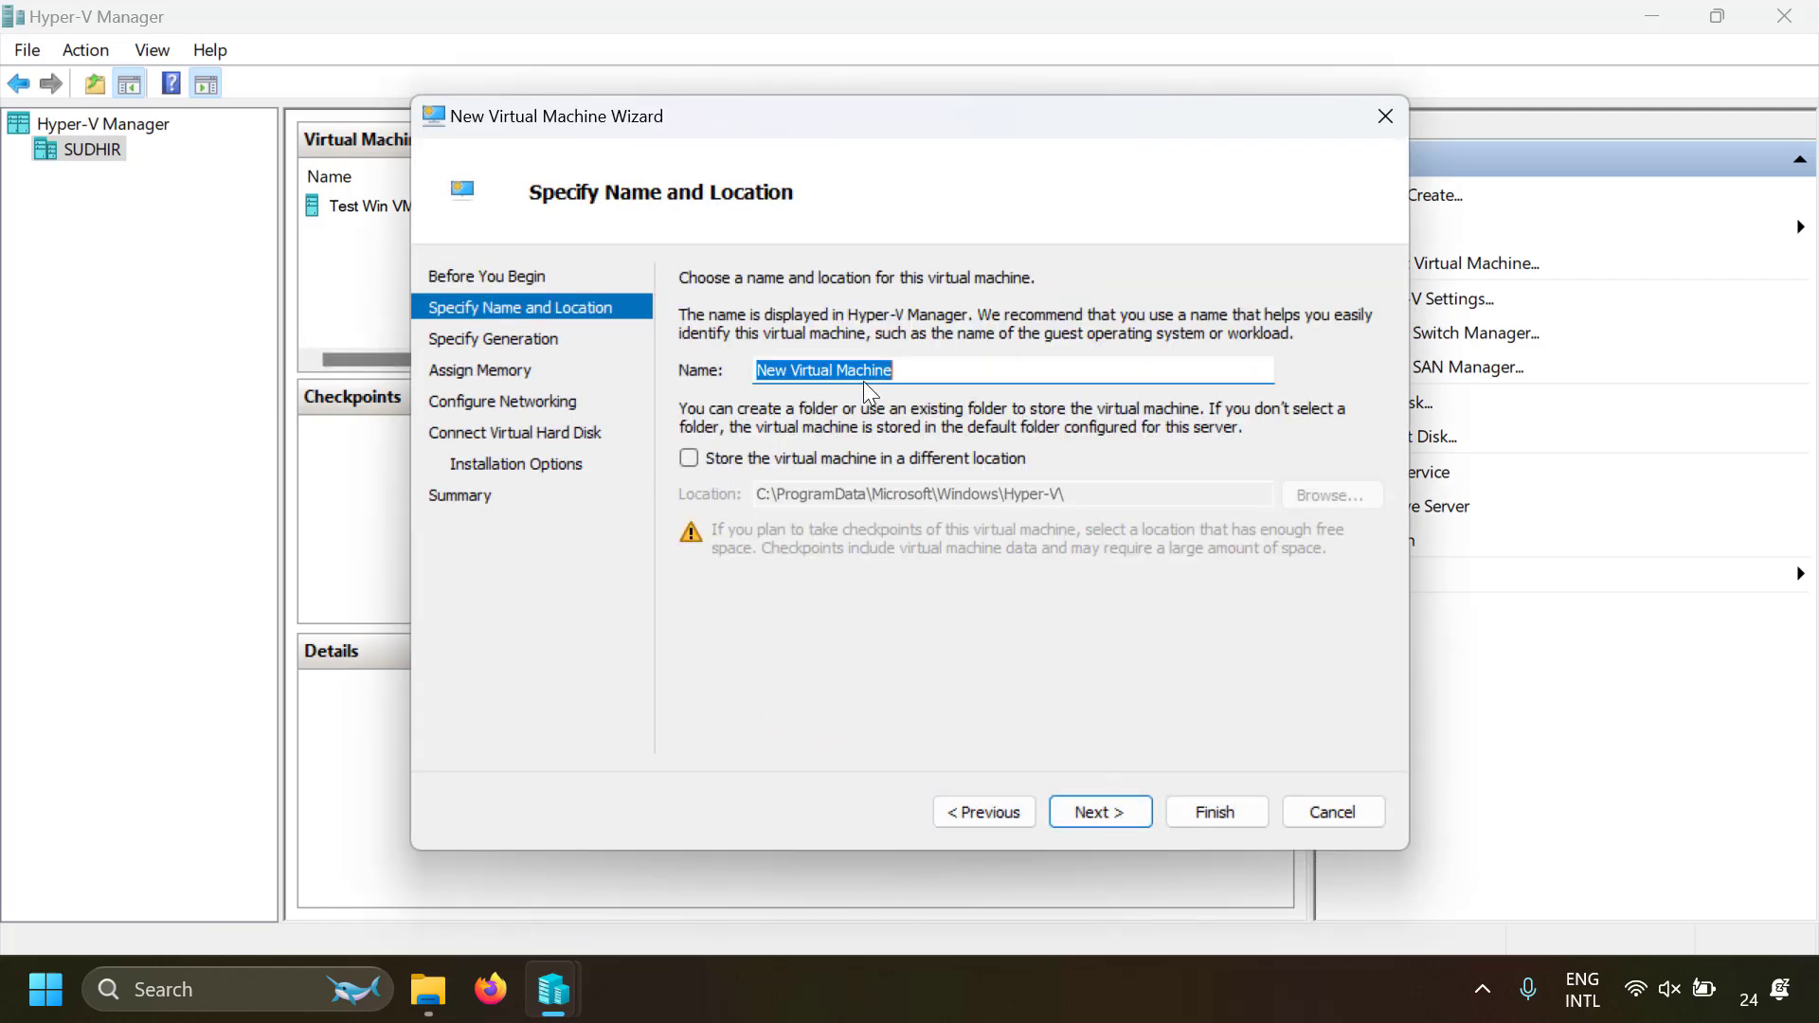
type("Ubuntu Test VM")
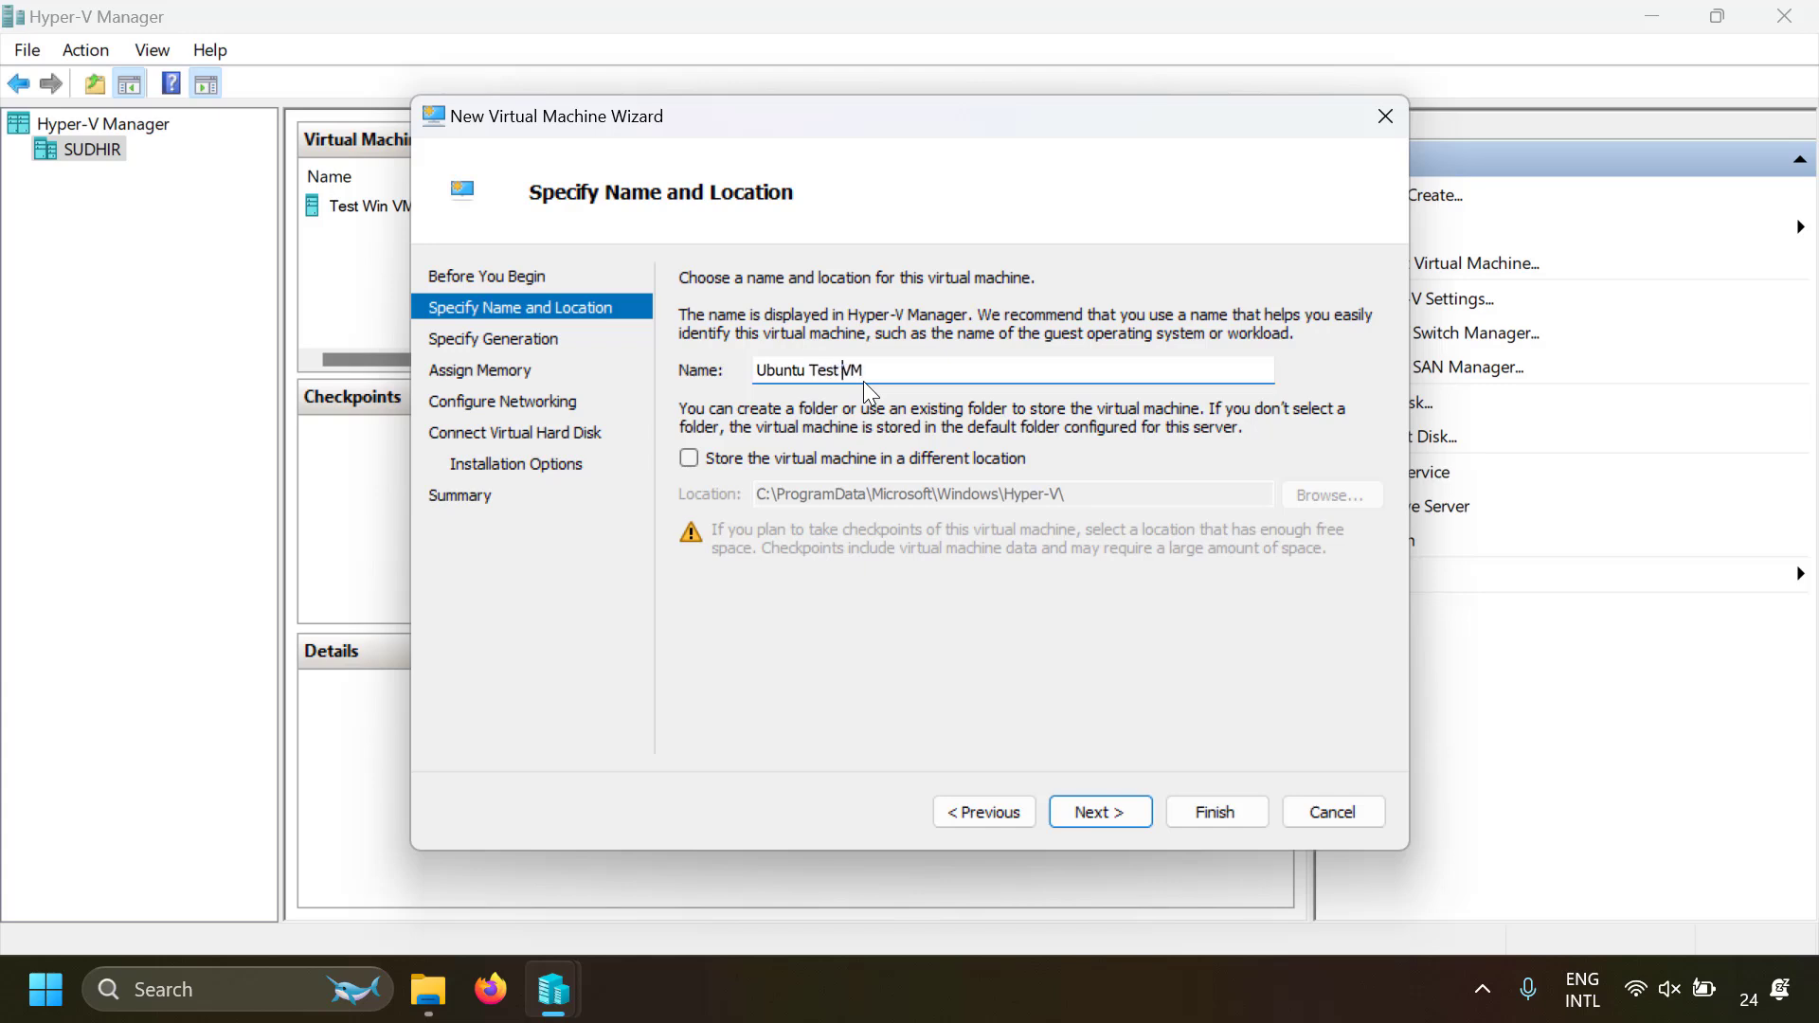
left_click(1098, 810)
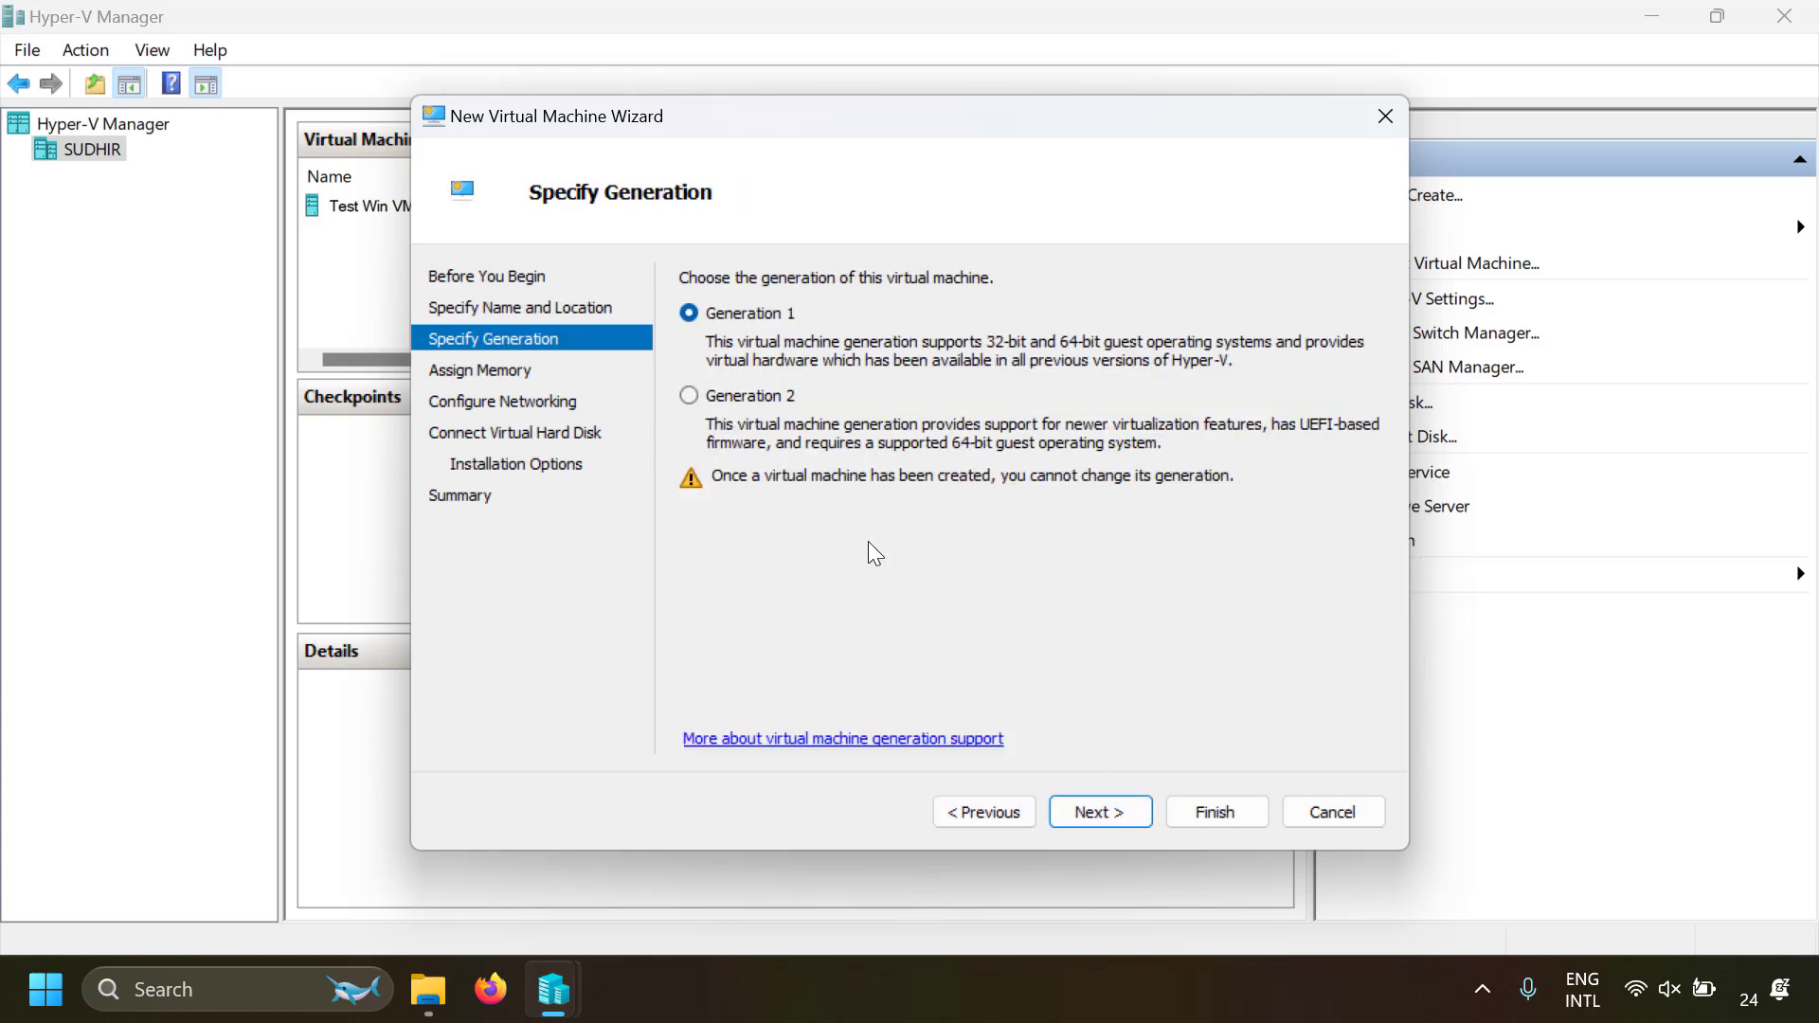
left_click(689, 398)
left_click(1095, 811)
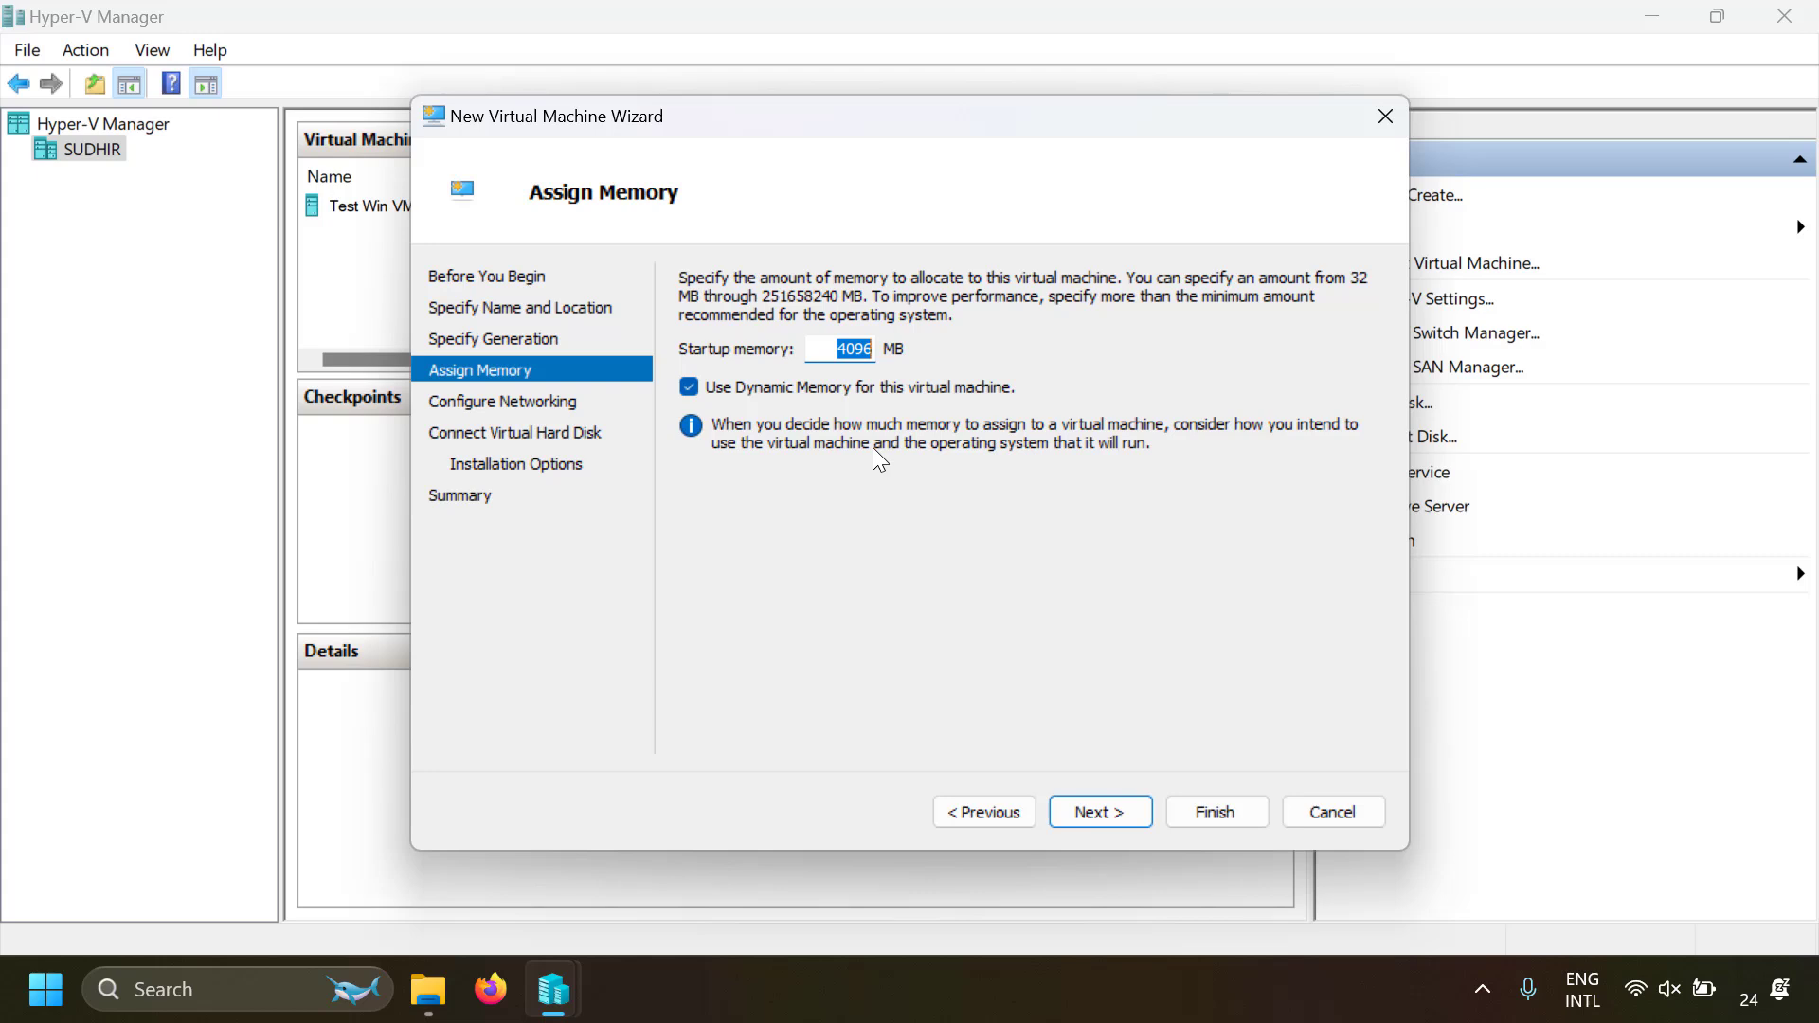
Assign 2048 MB of startup memory to the new virtual machine and keep its network connection at Not Connected
type("2048")
left_click(1080, 811)
left_click(948, 341)
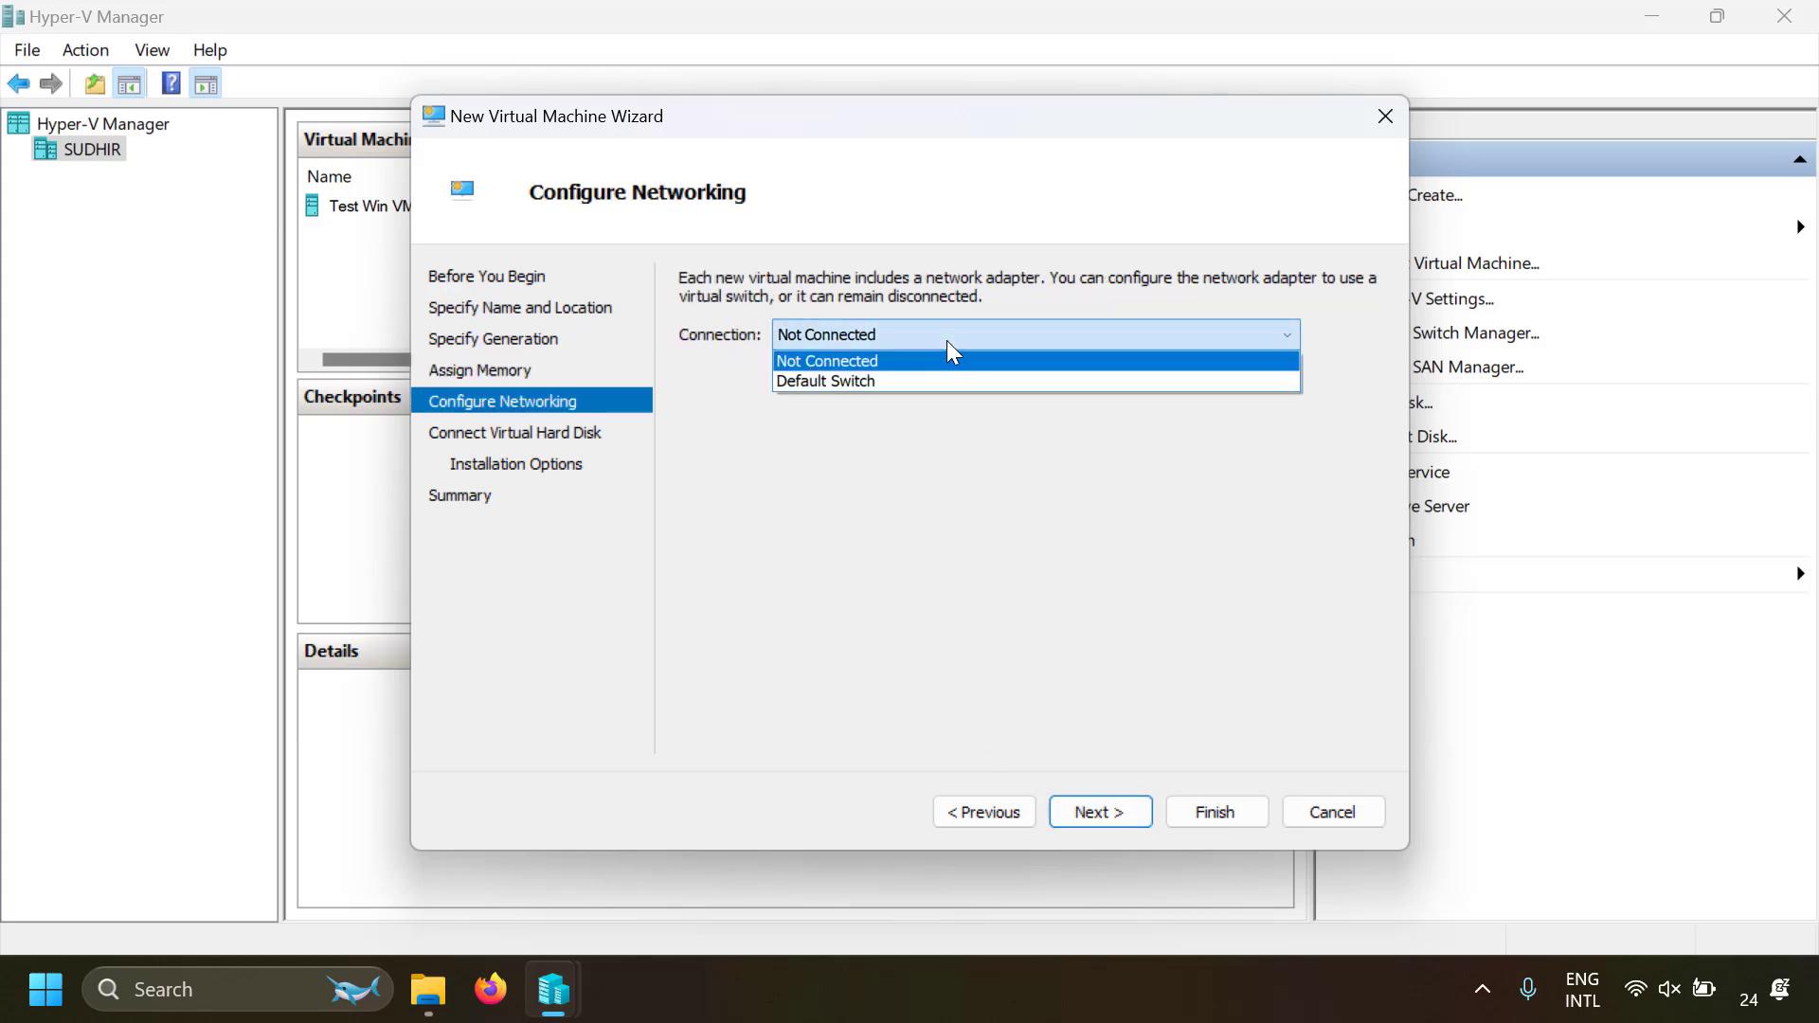
left_click(946, 340)
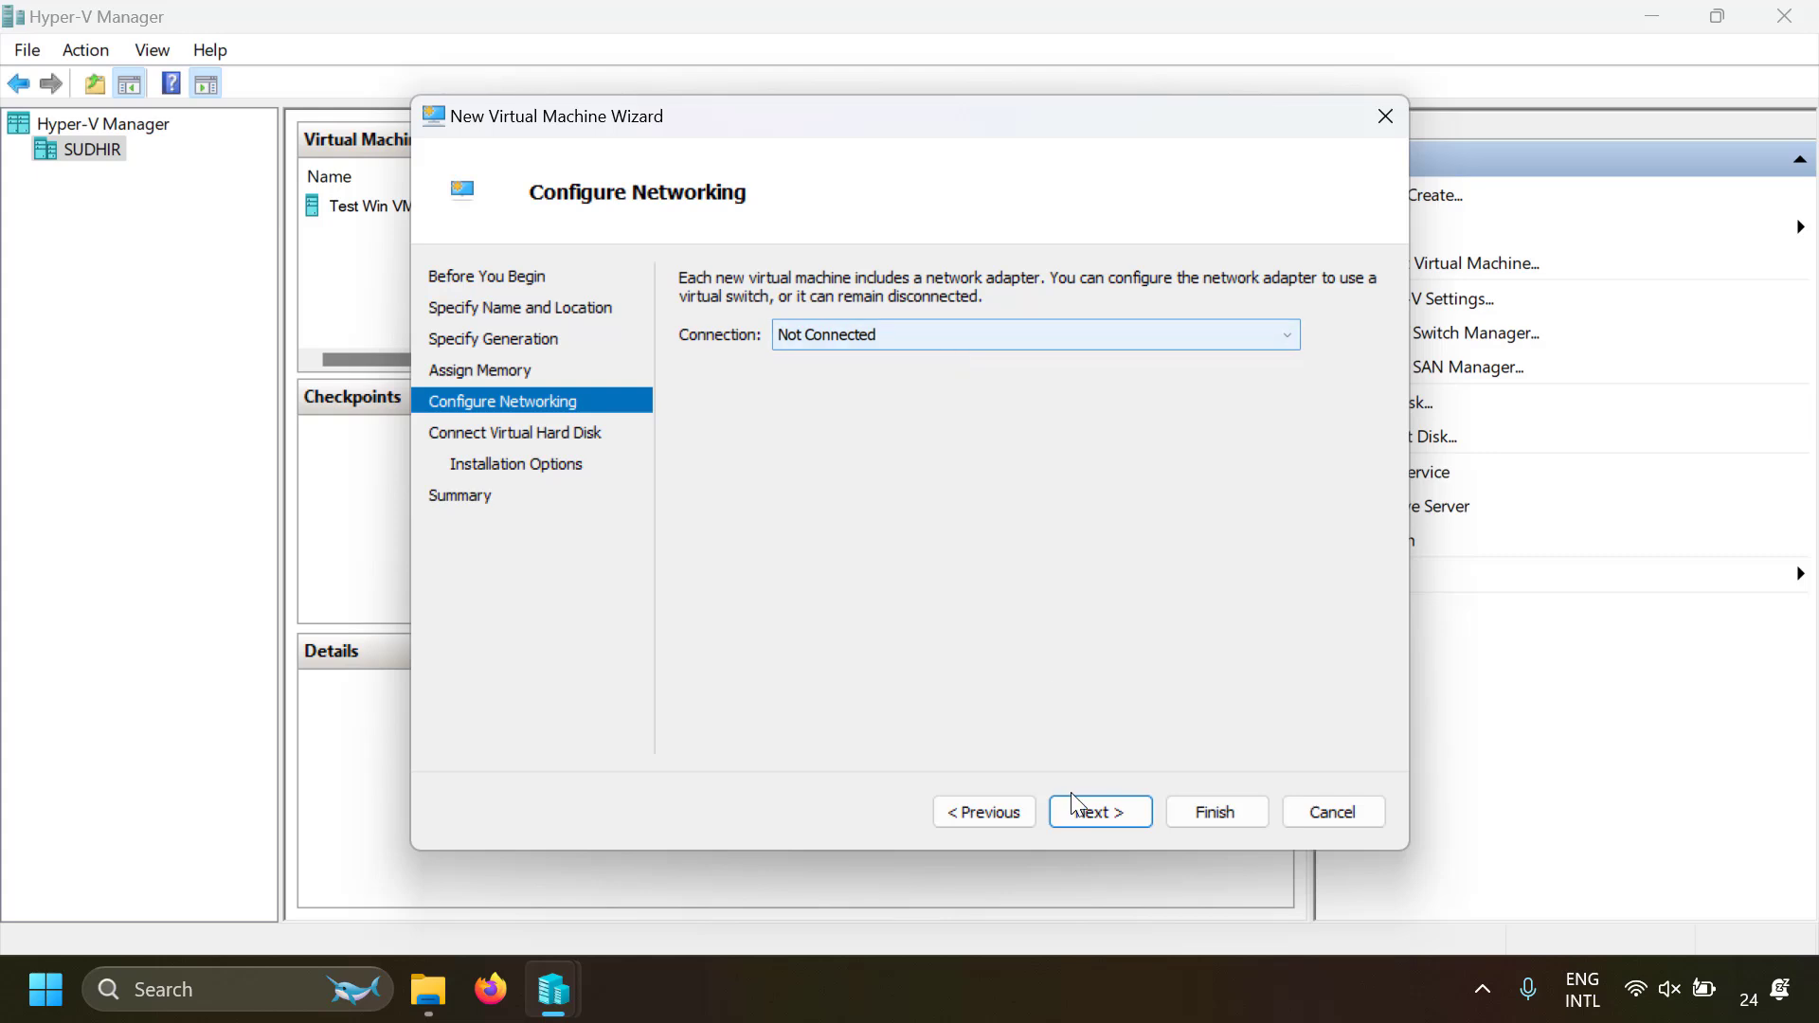
left_click(1108, 816)
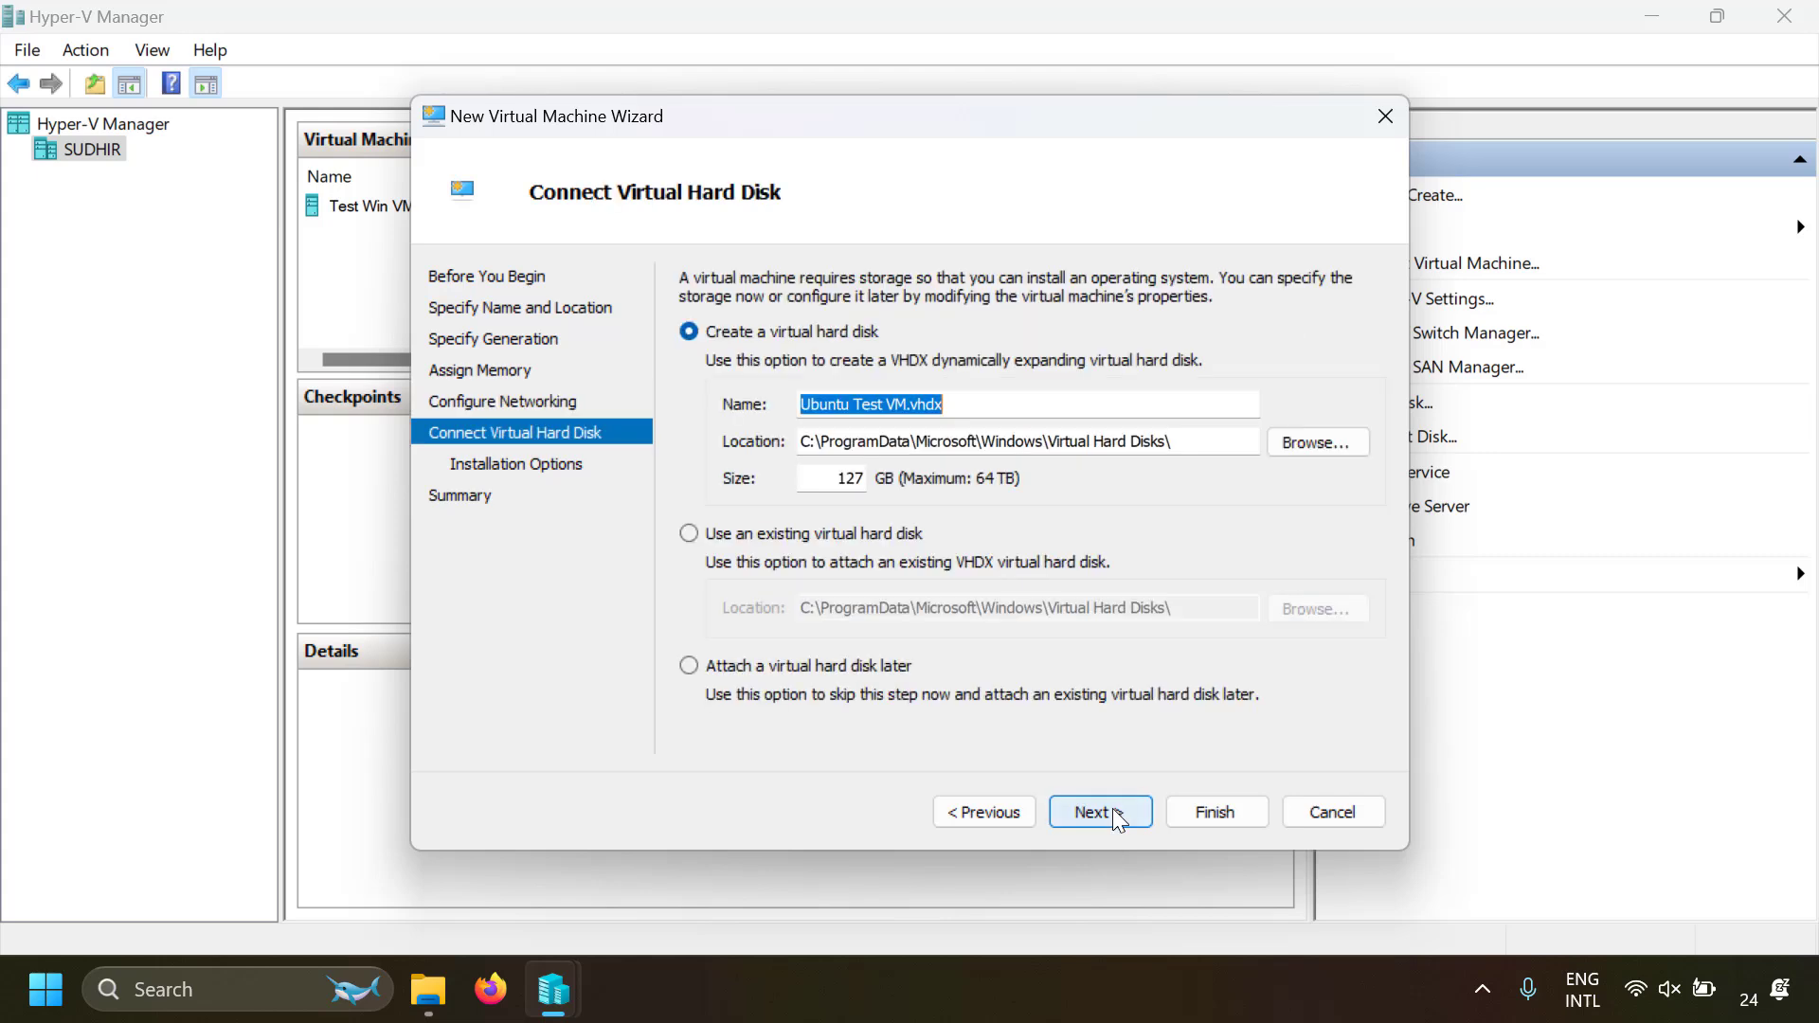
Set the size of the new Ubuntu Test VM.vhdx virtual hard disk to 80 GB
double_click(850, 477)
type("80")
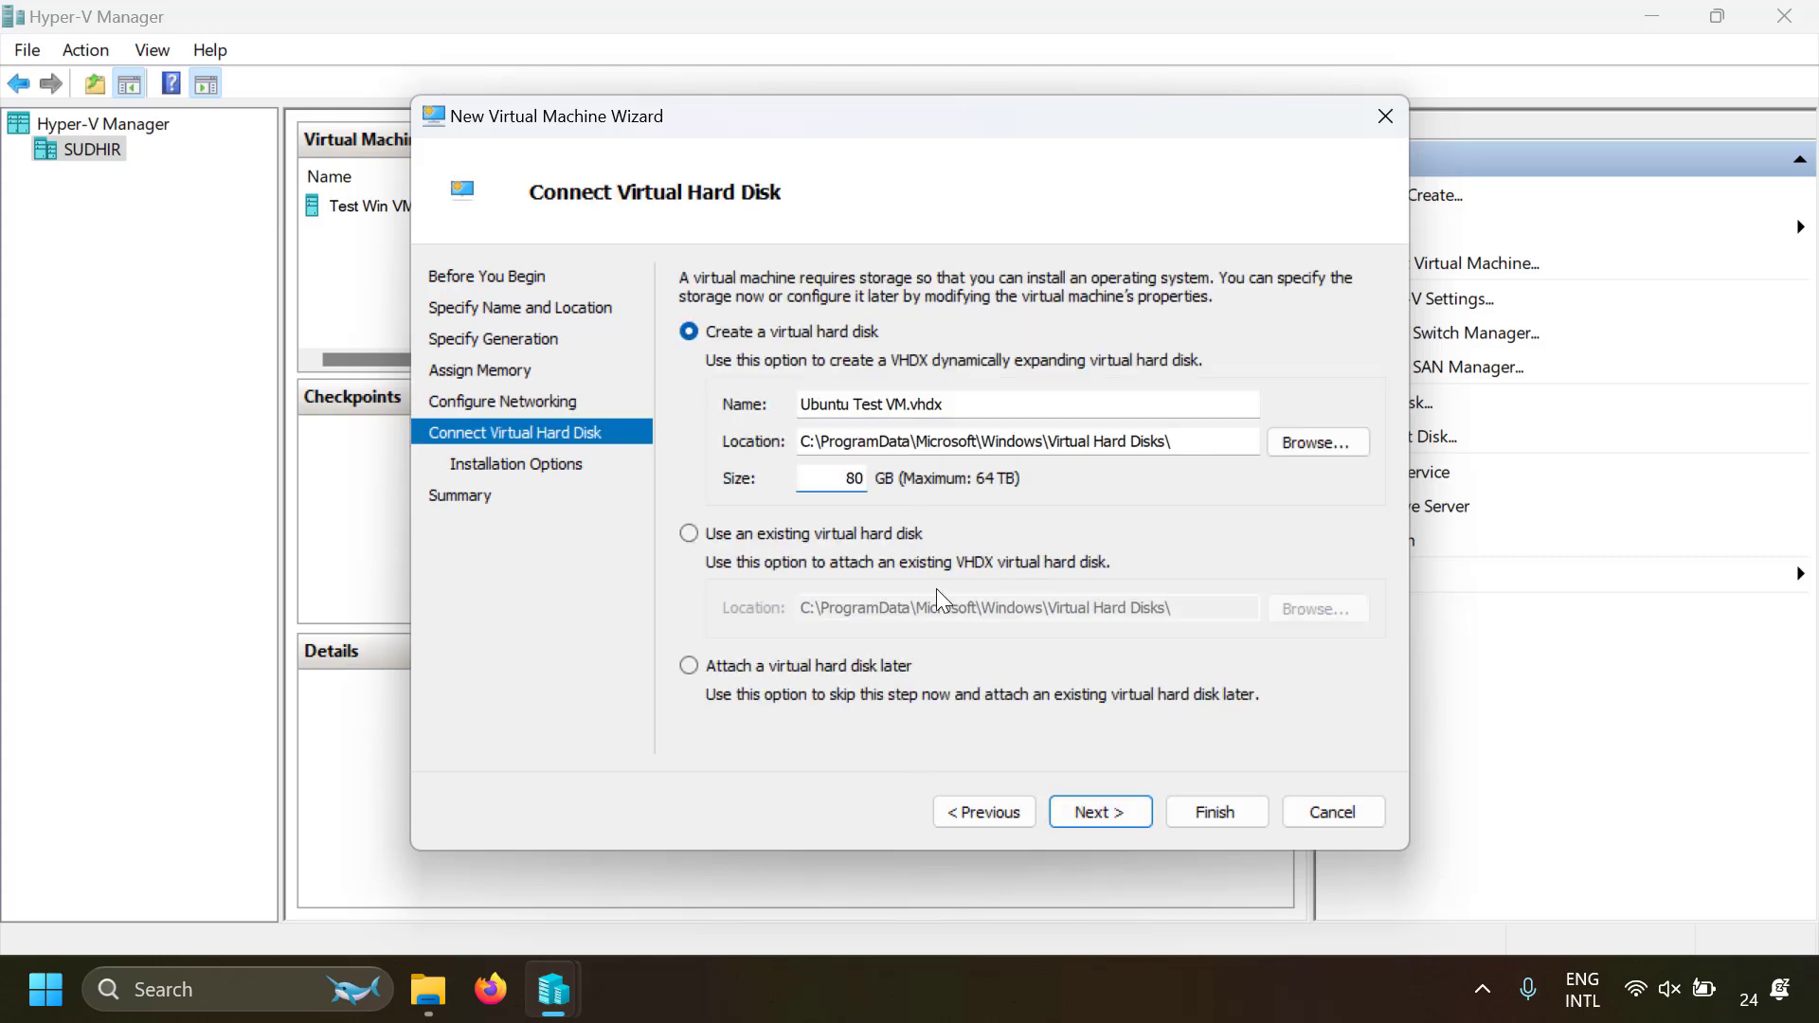
left_click(1079, 817)
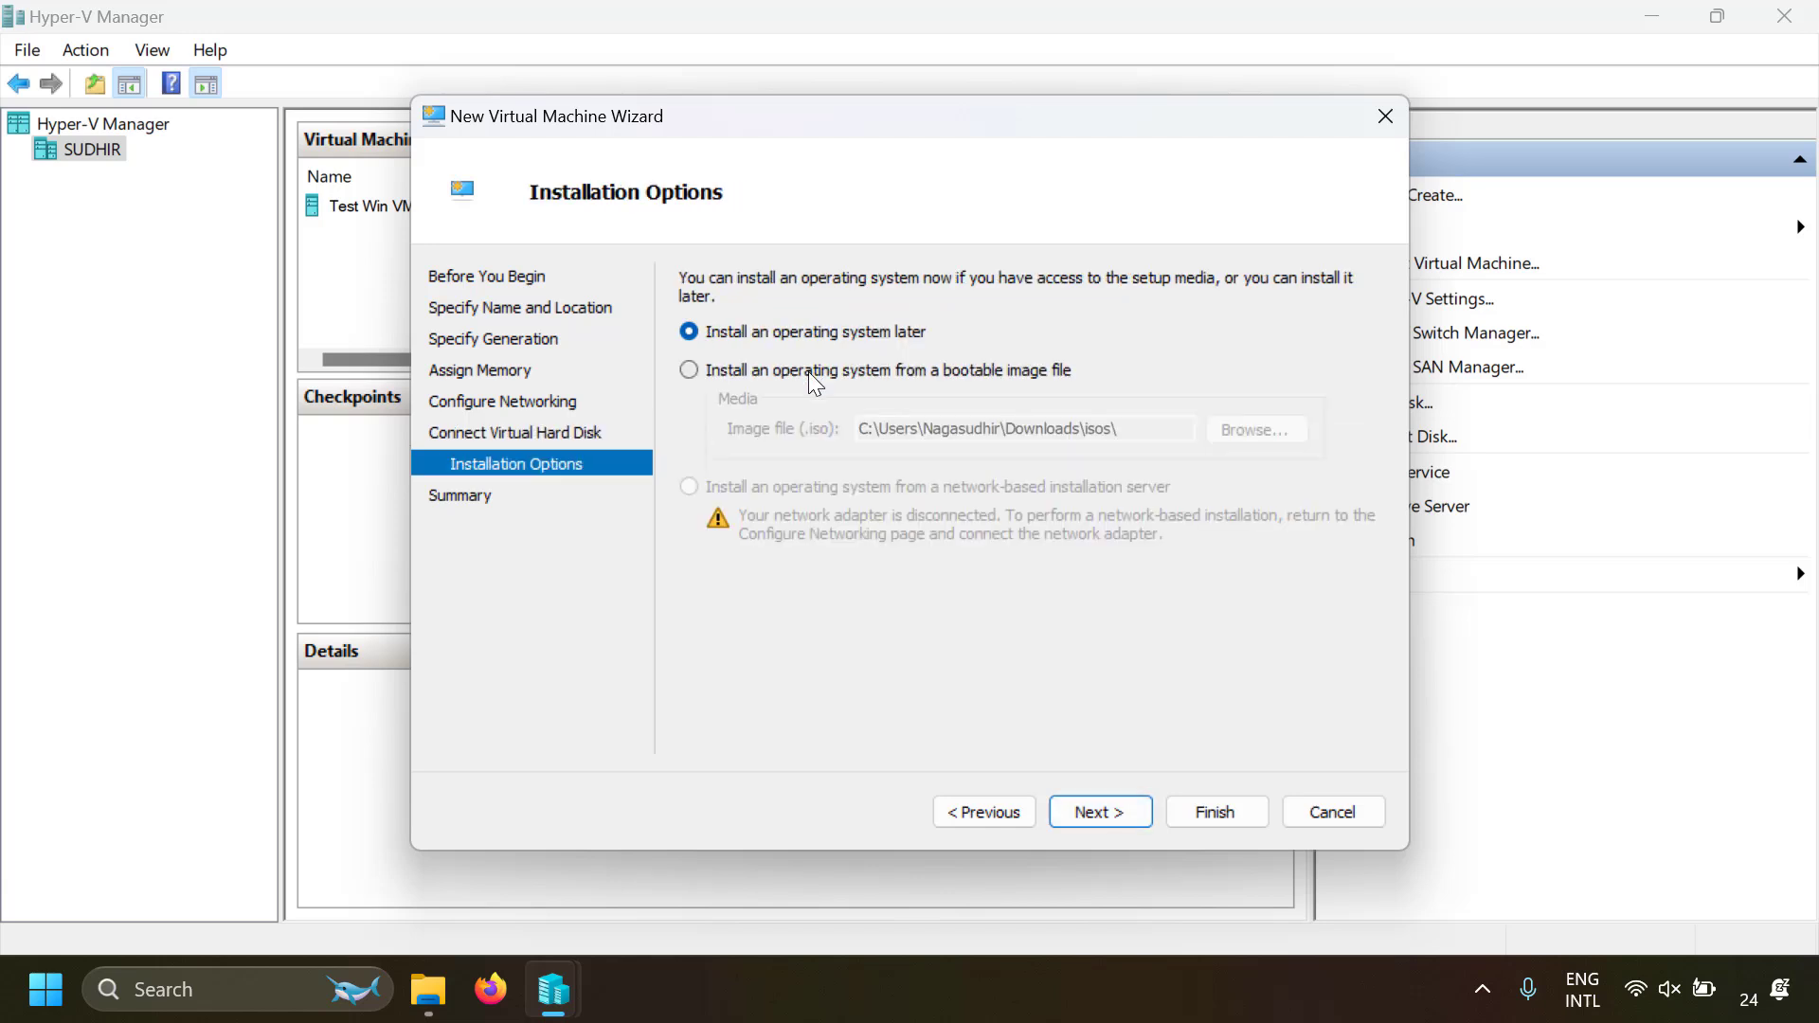
Choose ubuntu-24.04-live-server-amd64.iso as the bootable installation image and finish creating Ubuntu Test VM
left_click(809, 372)
left_click(1226, 428)
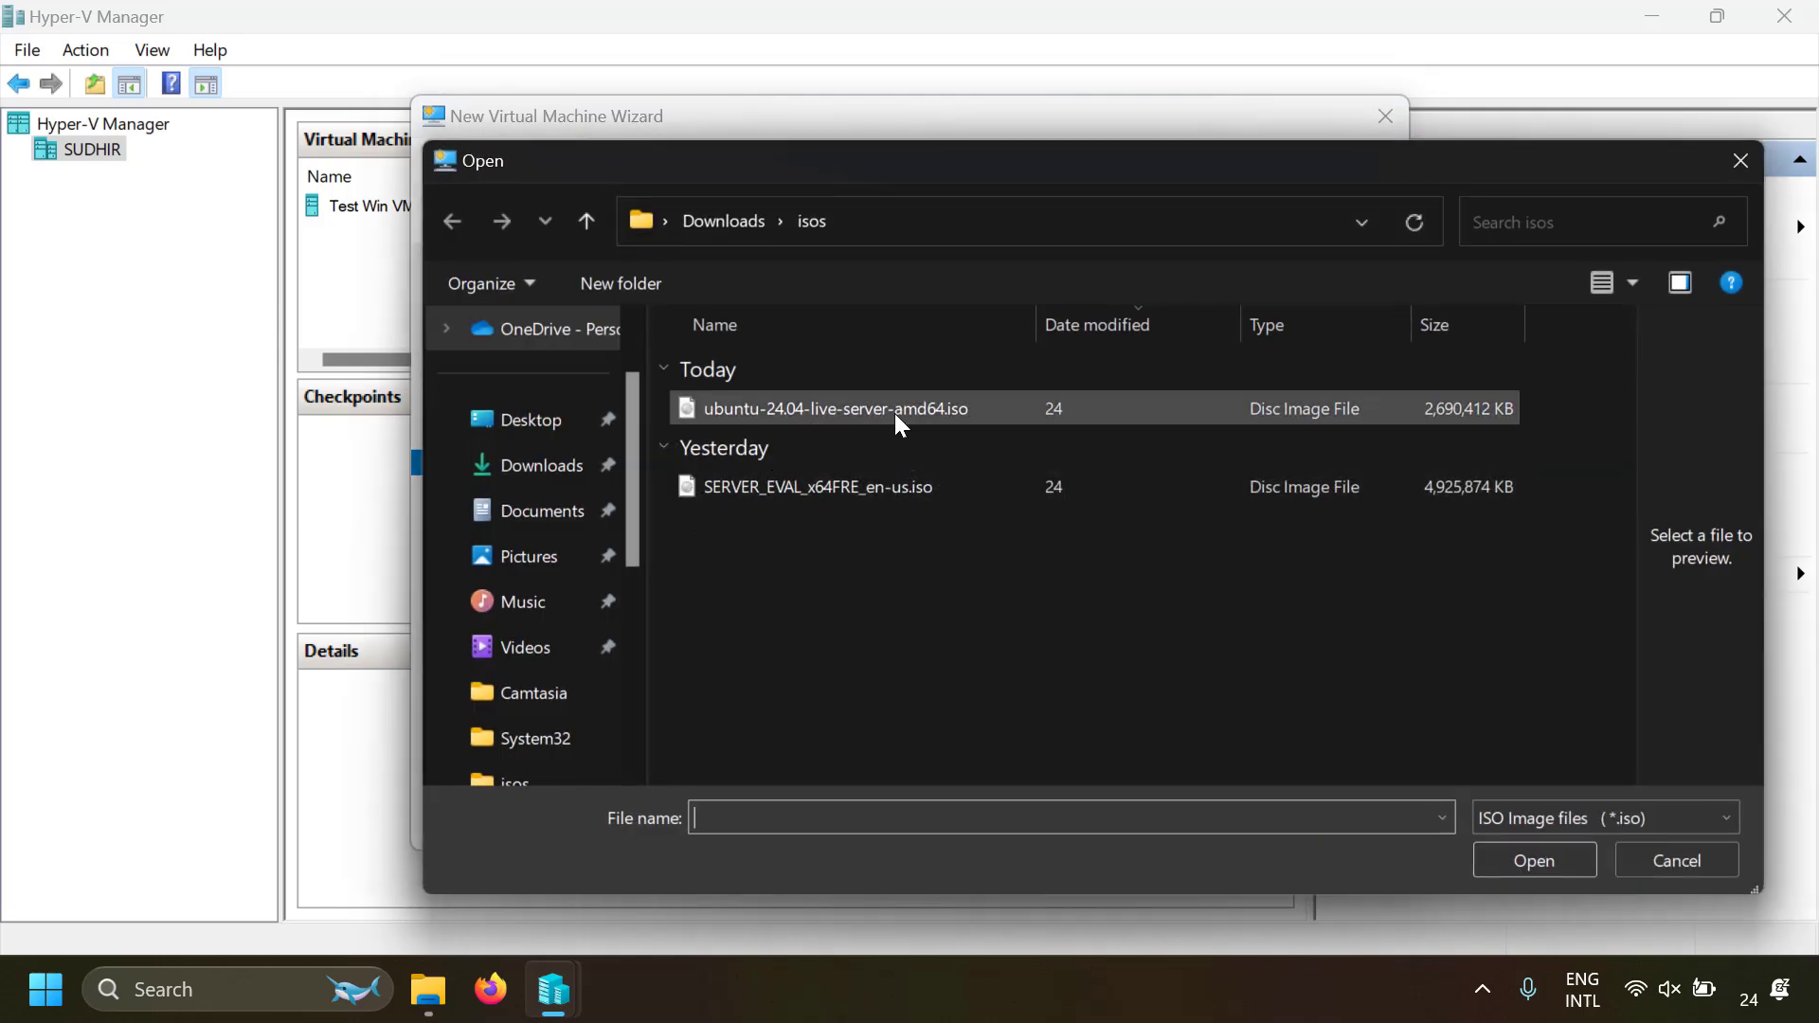
double_click(894, 414)
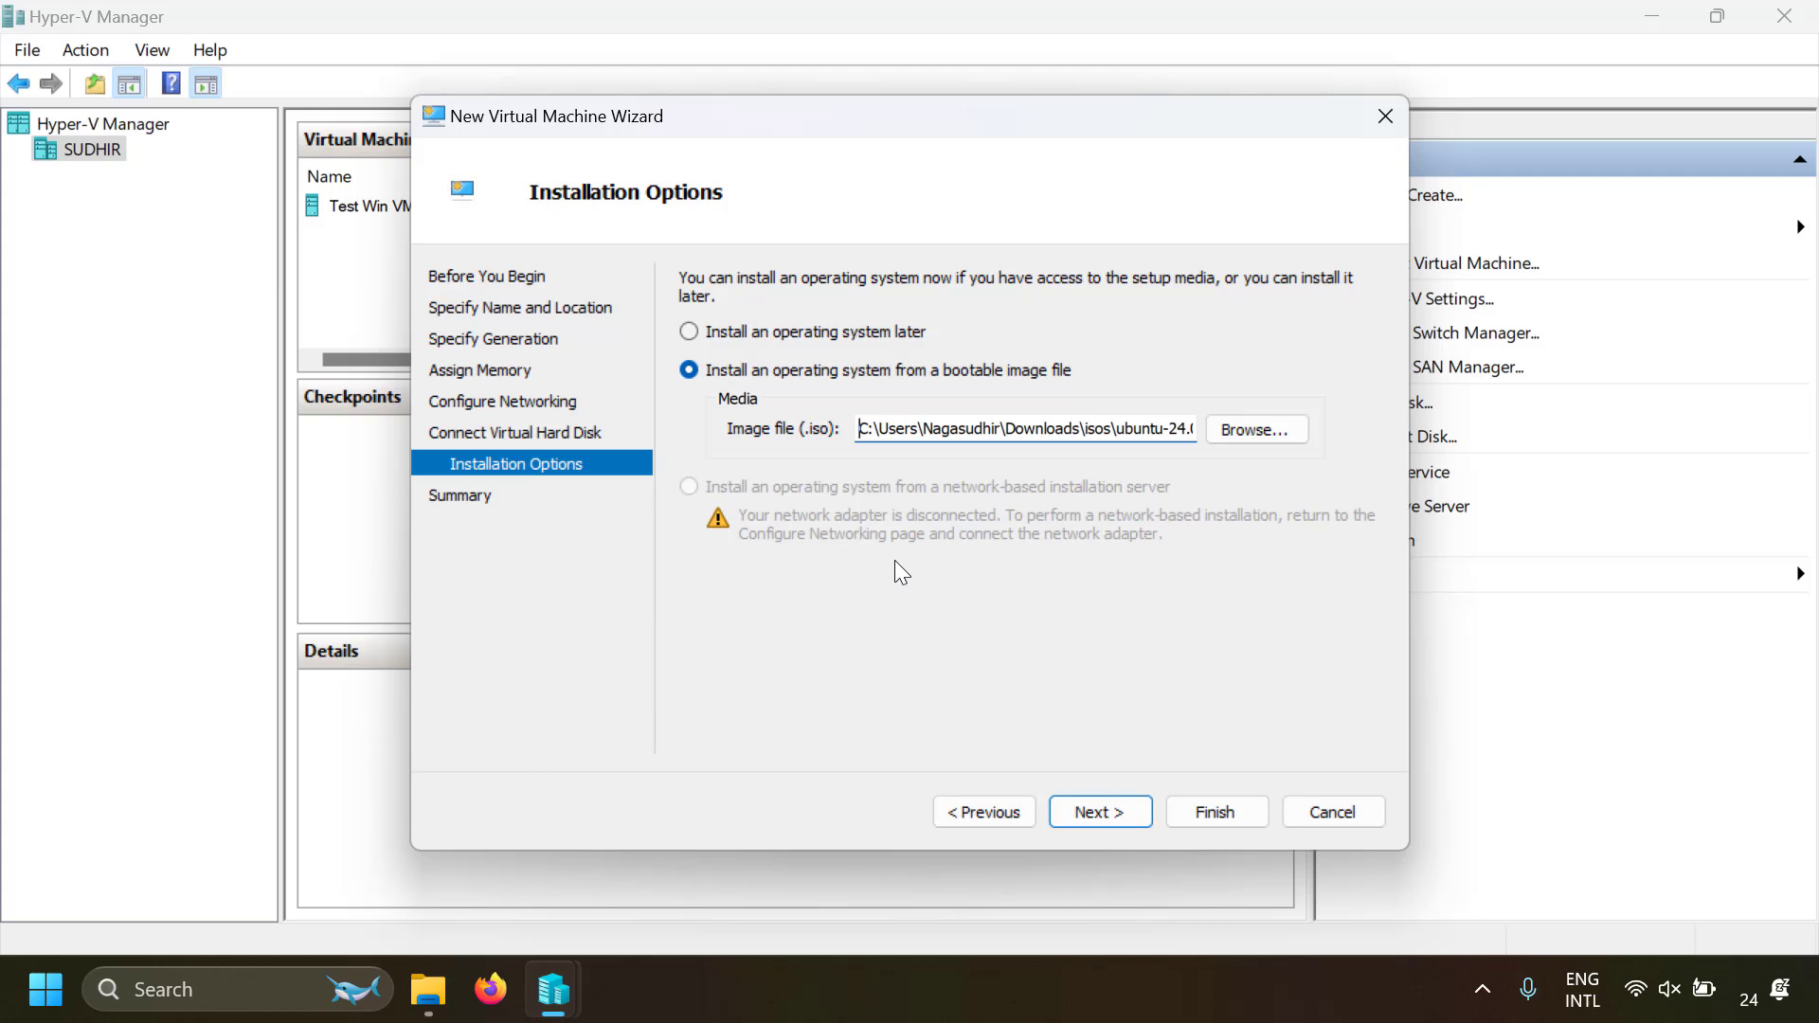
left_click(1120, 810)
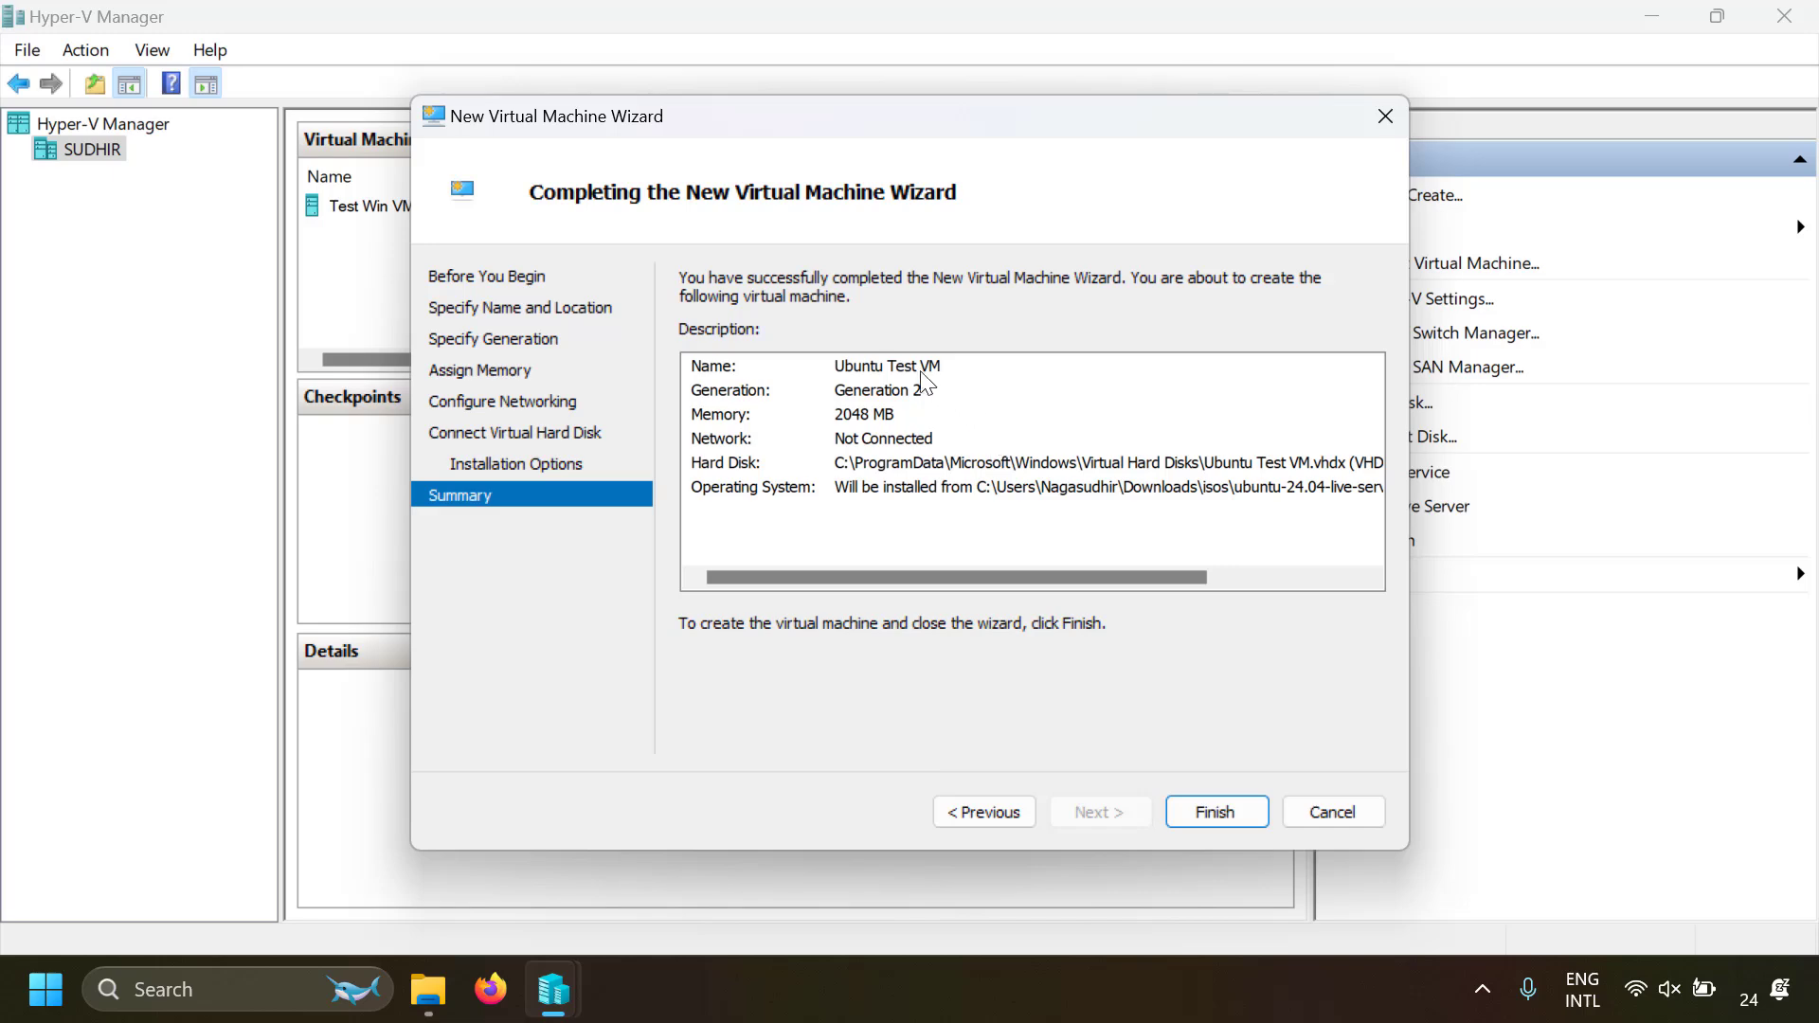
left_click(1211, 812)
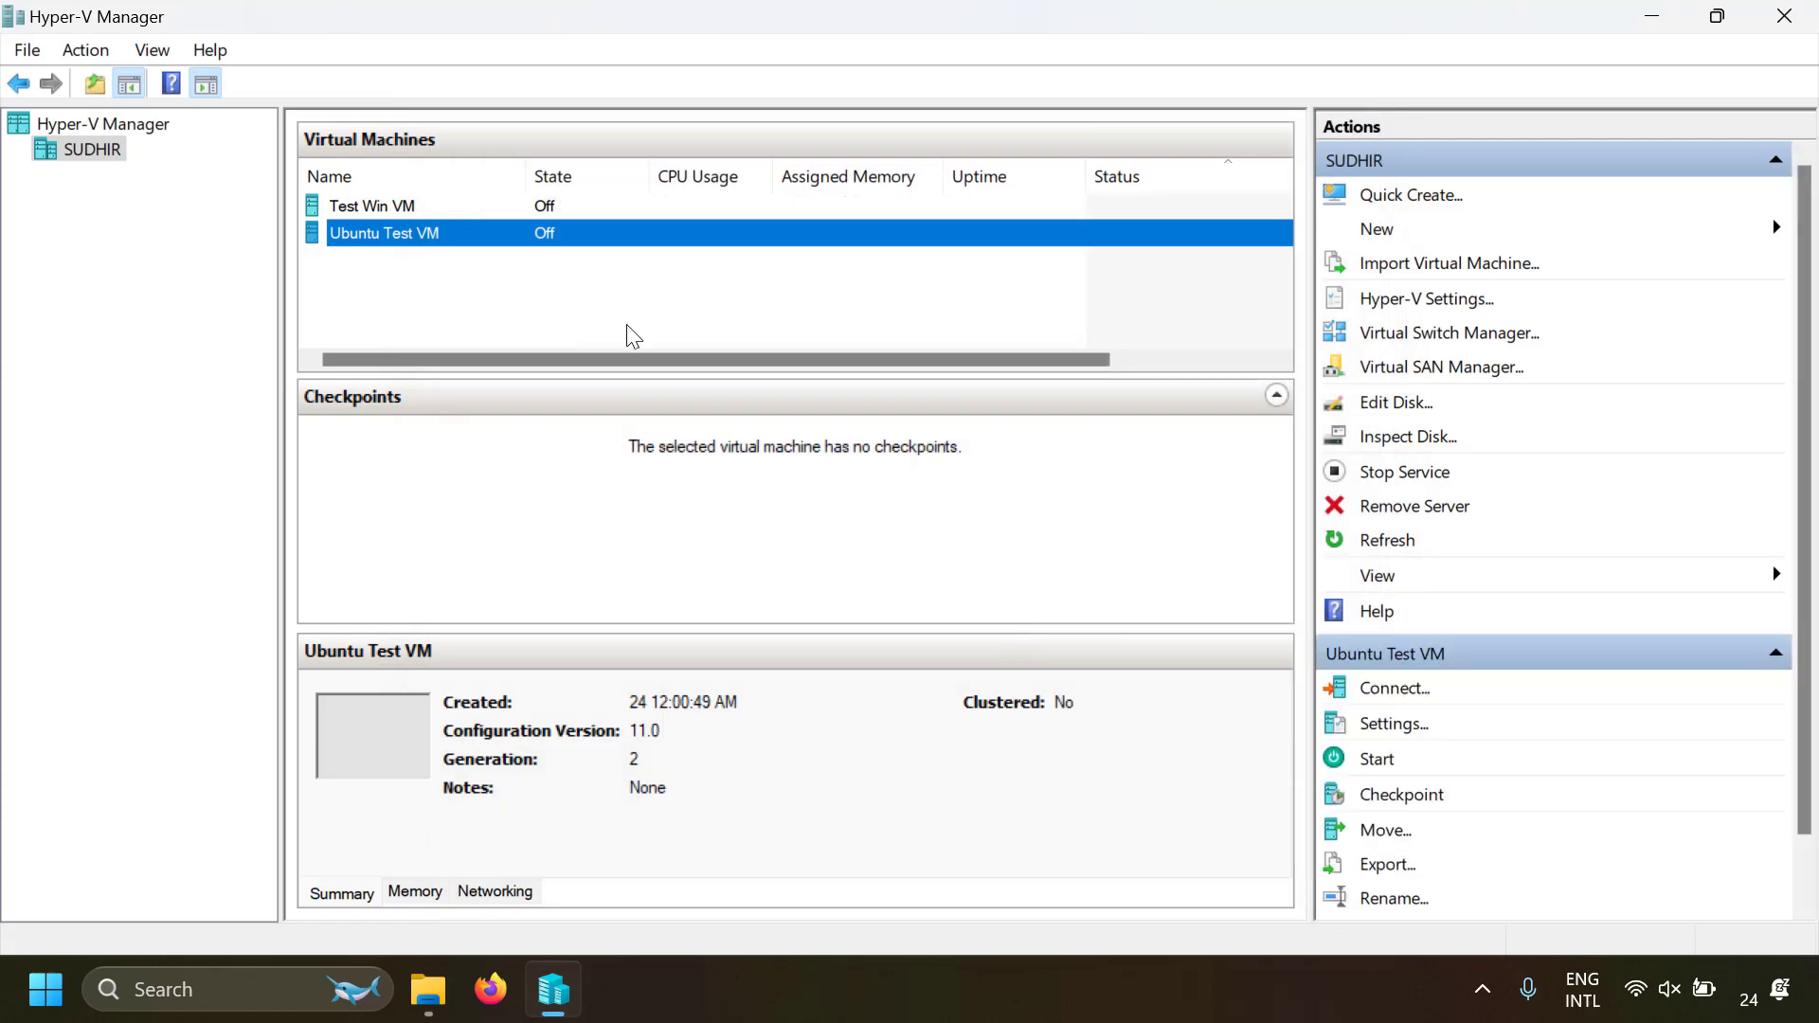
Use the Microsoft UEFI Certificate Authority template with Secure Boot enabled in Ubuntu Test VM's security settings
right_click(633, 238)
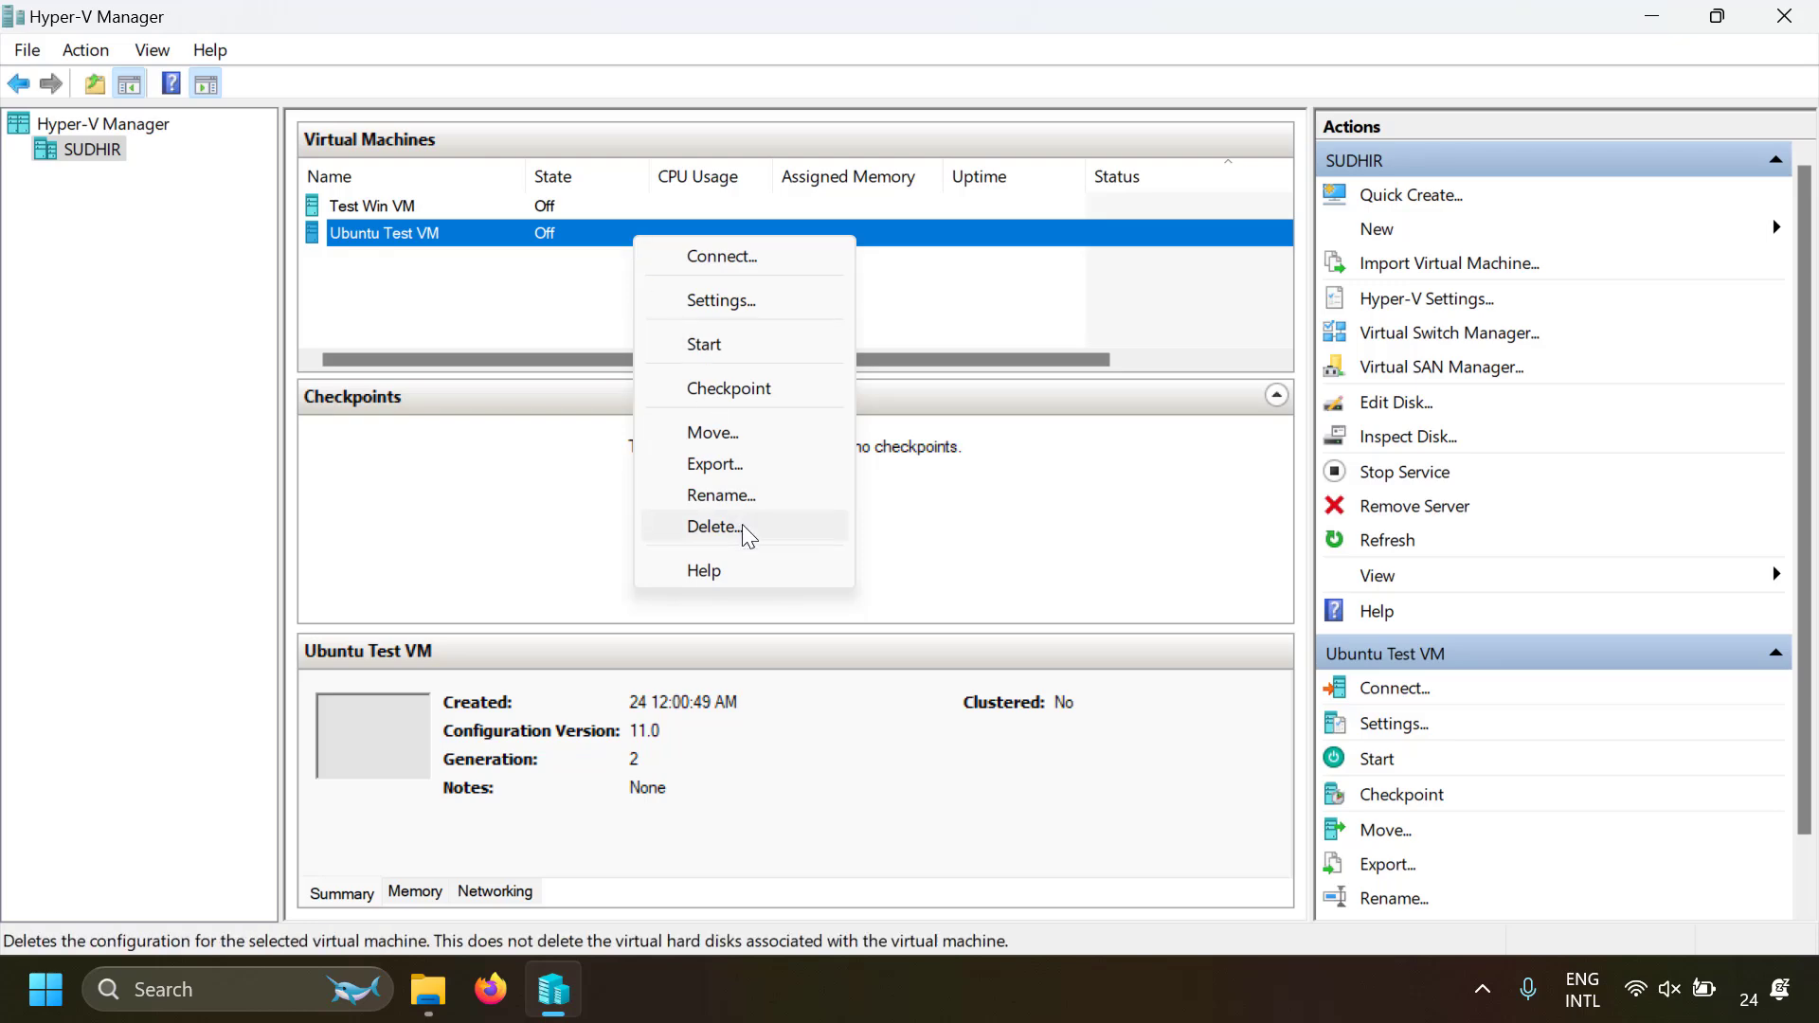
left_click(760, 309)
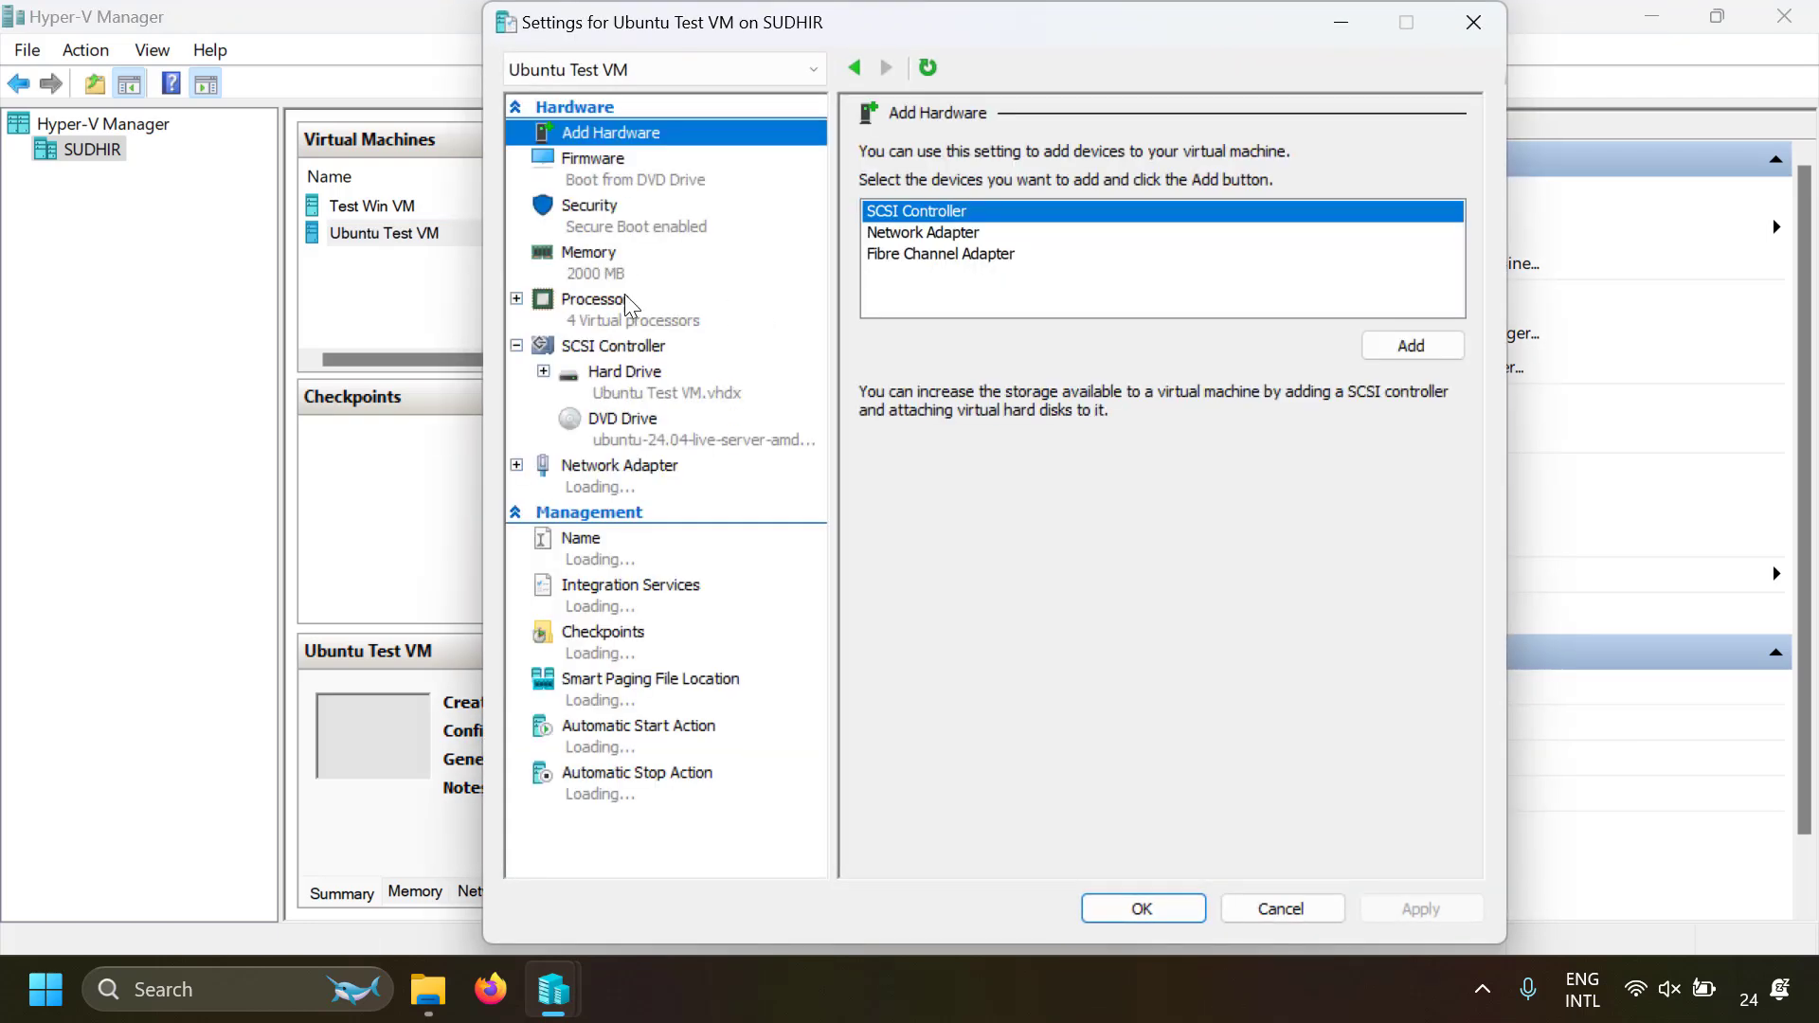
left_click(606, 216)
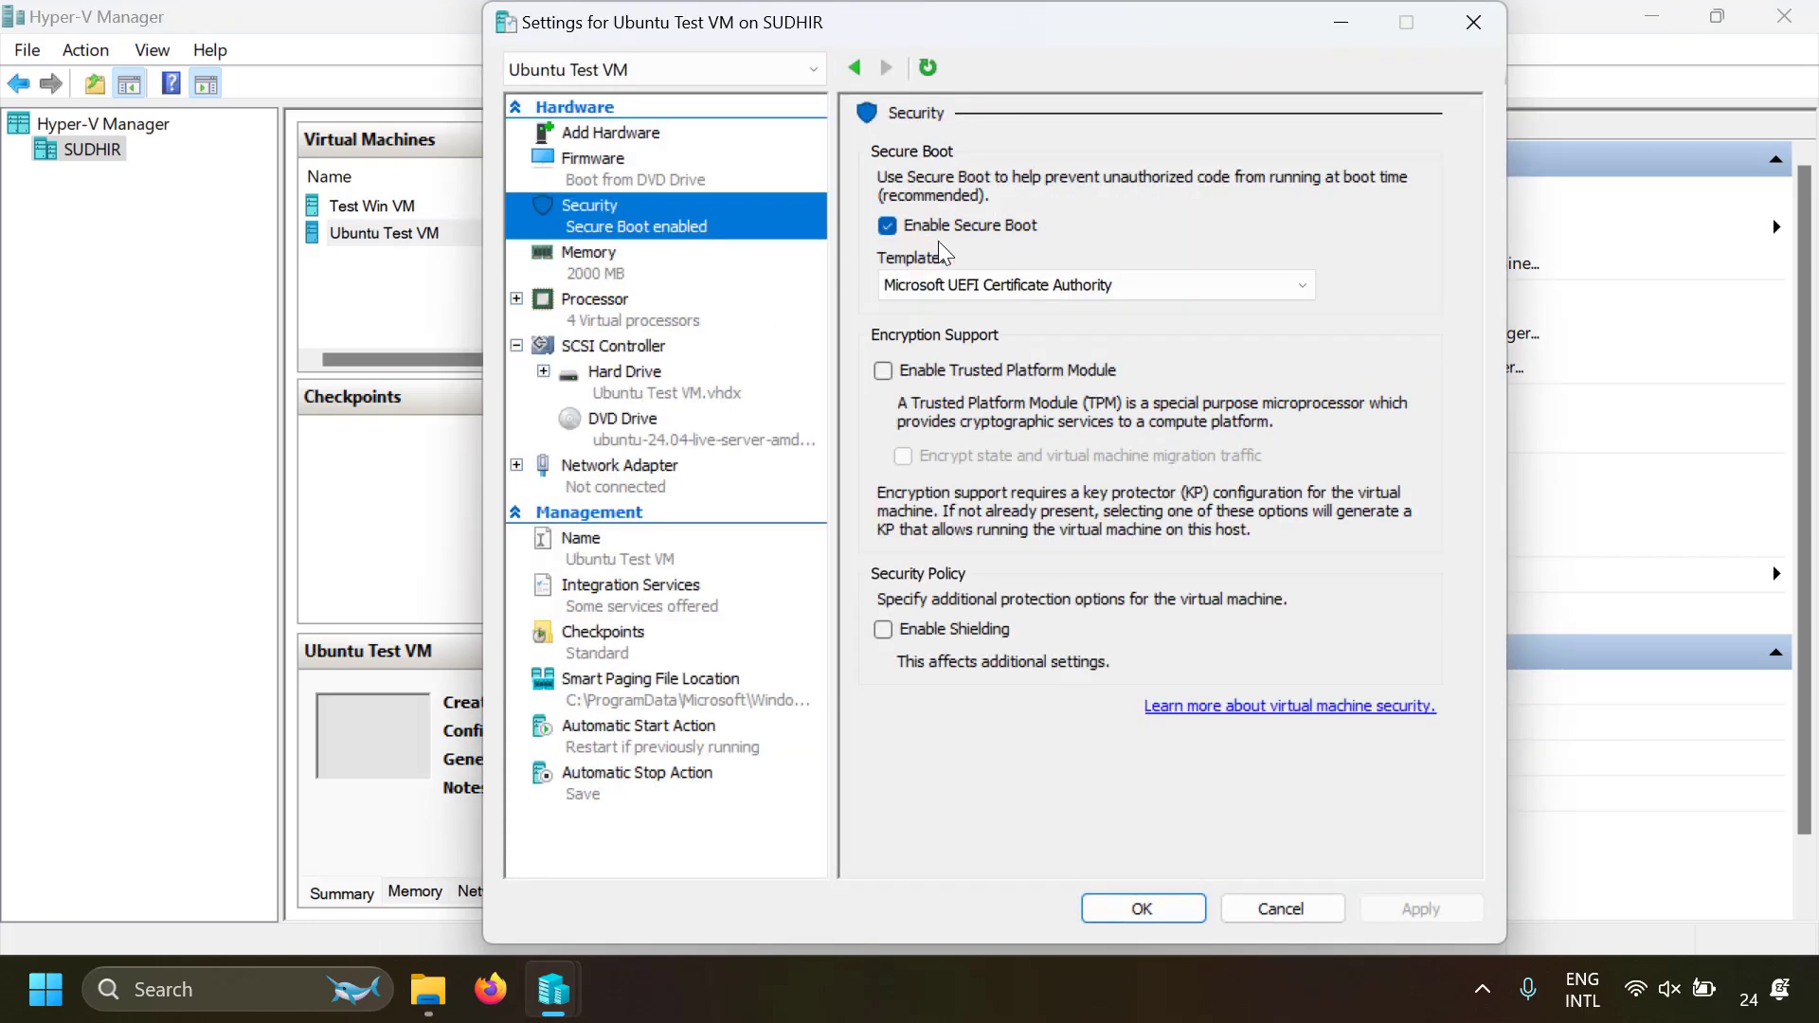
left_click(962, 301)
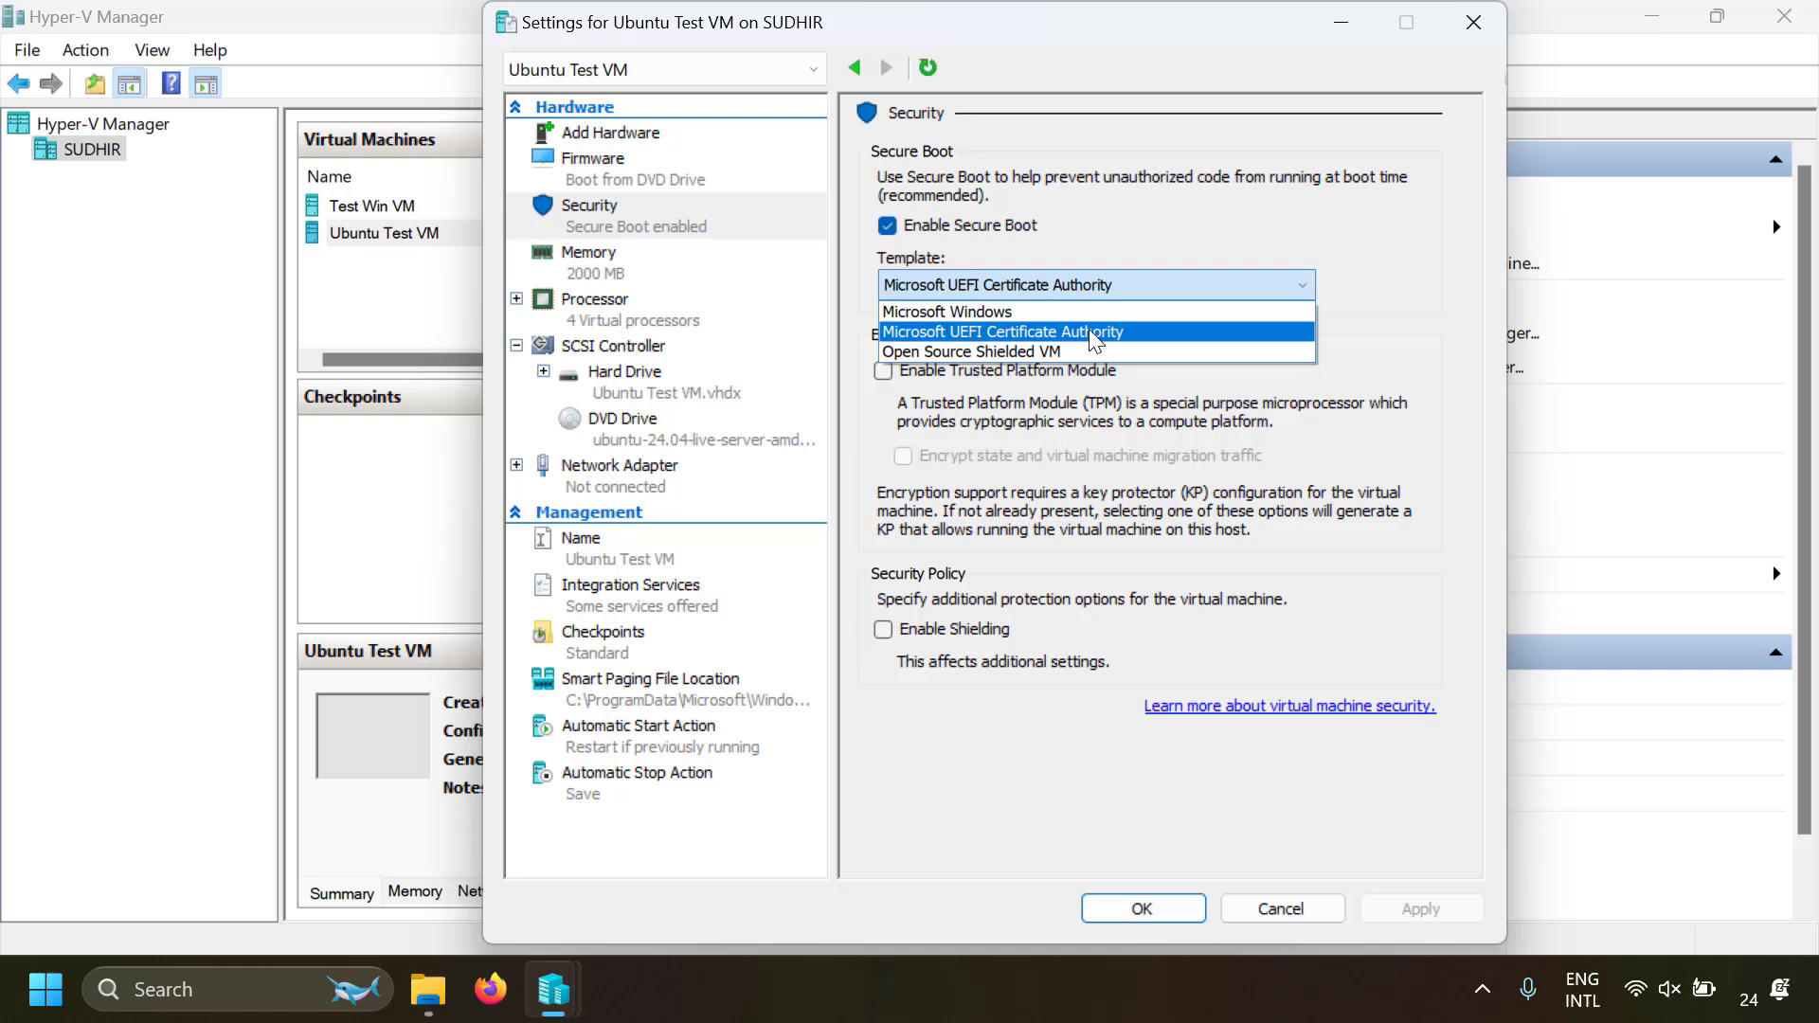
left_click(1016, 333)
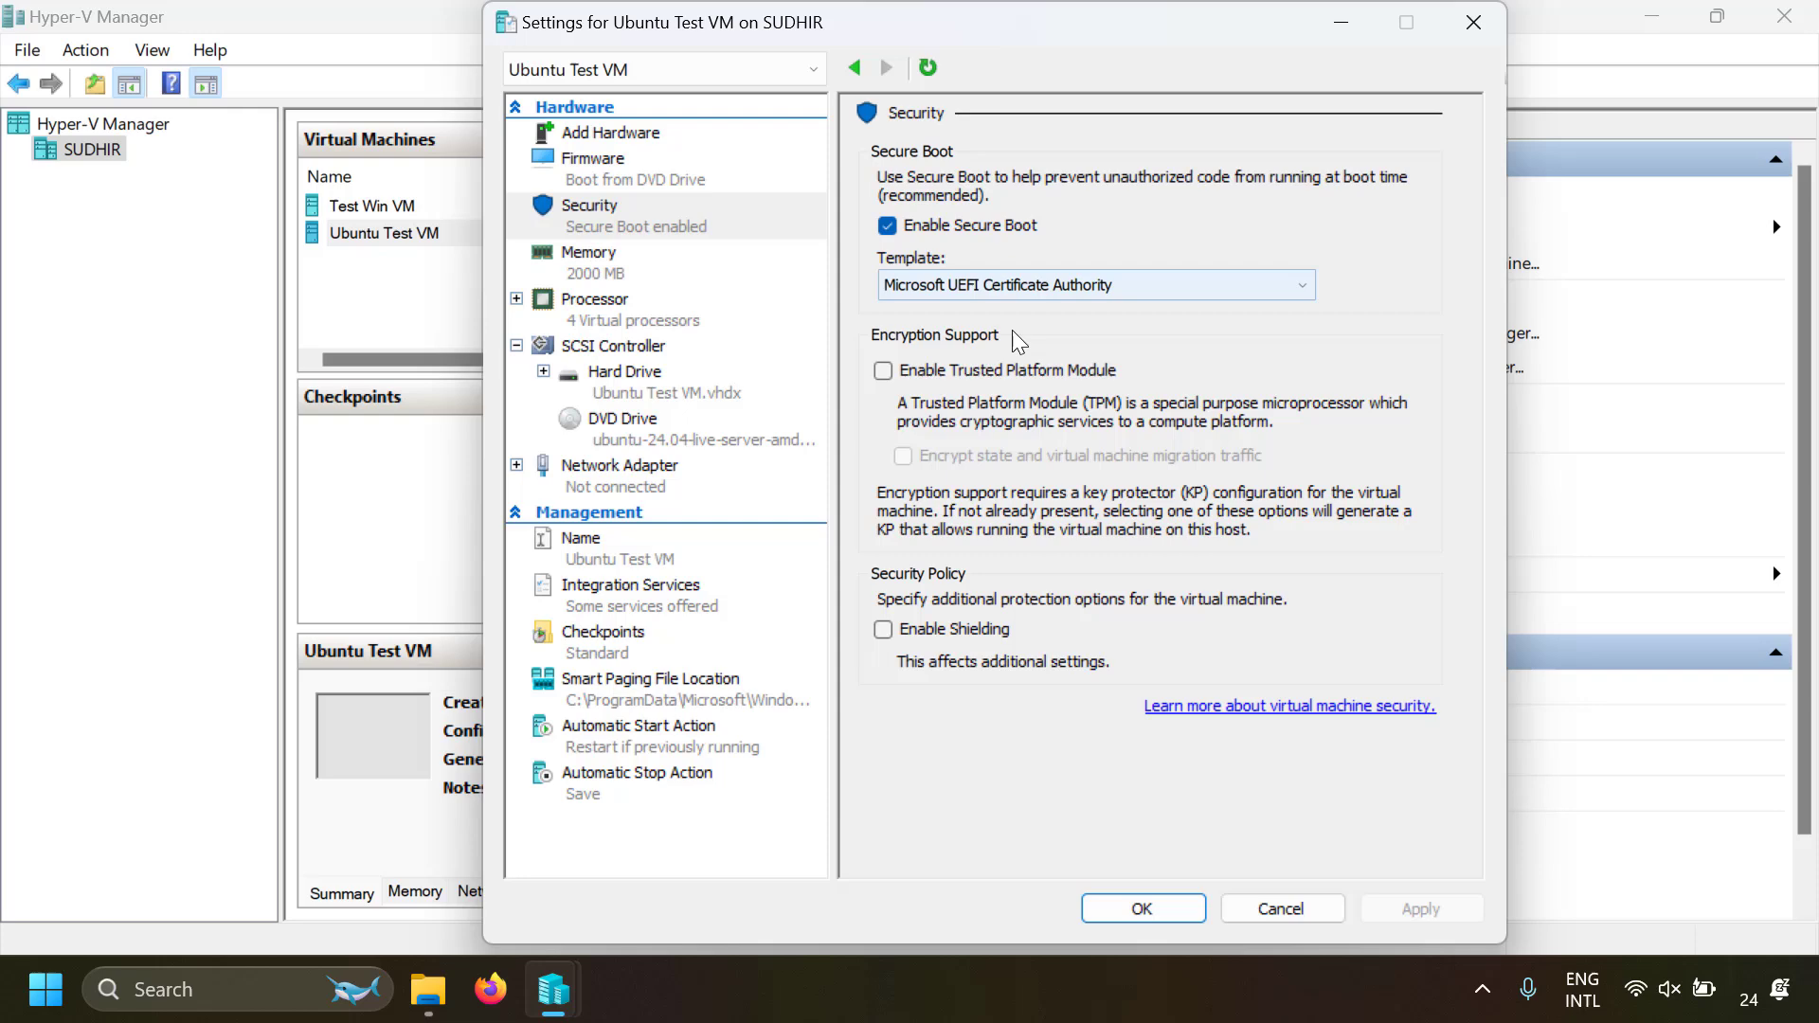
left_click(952, 233)
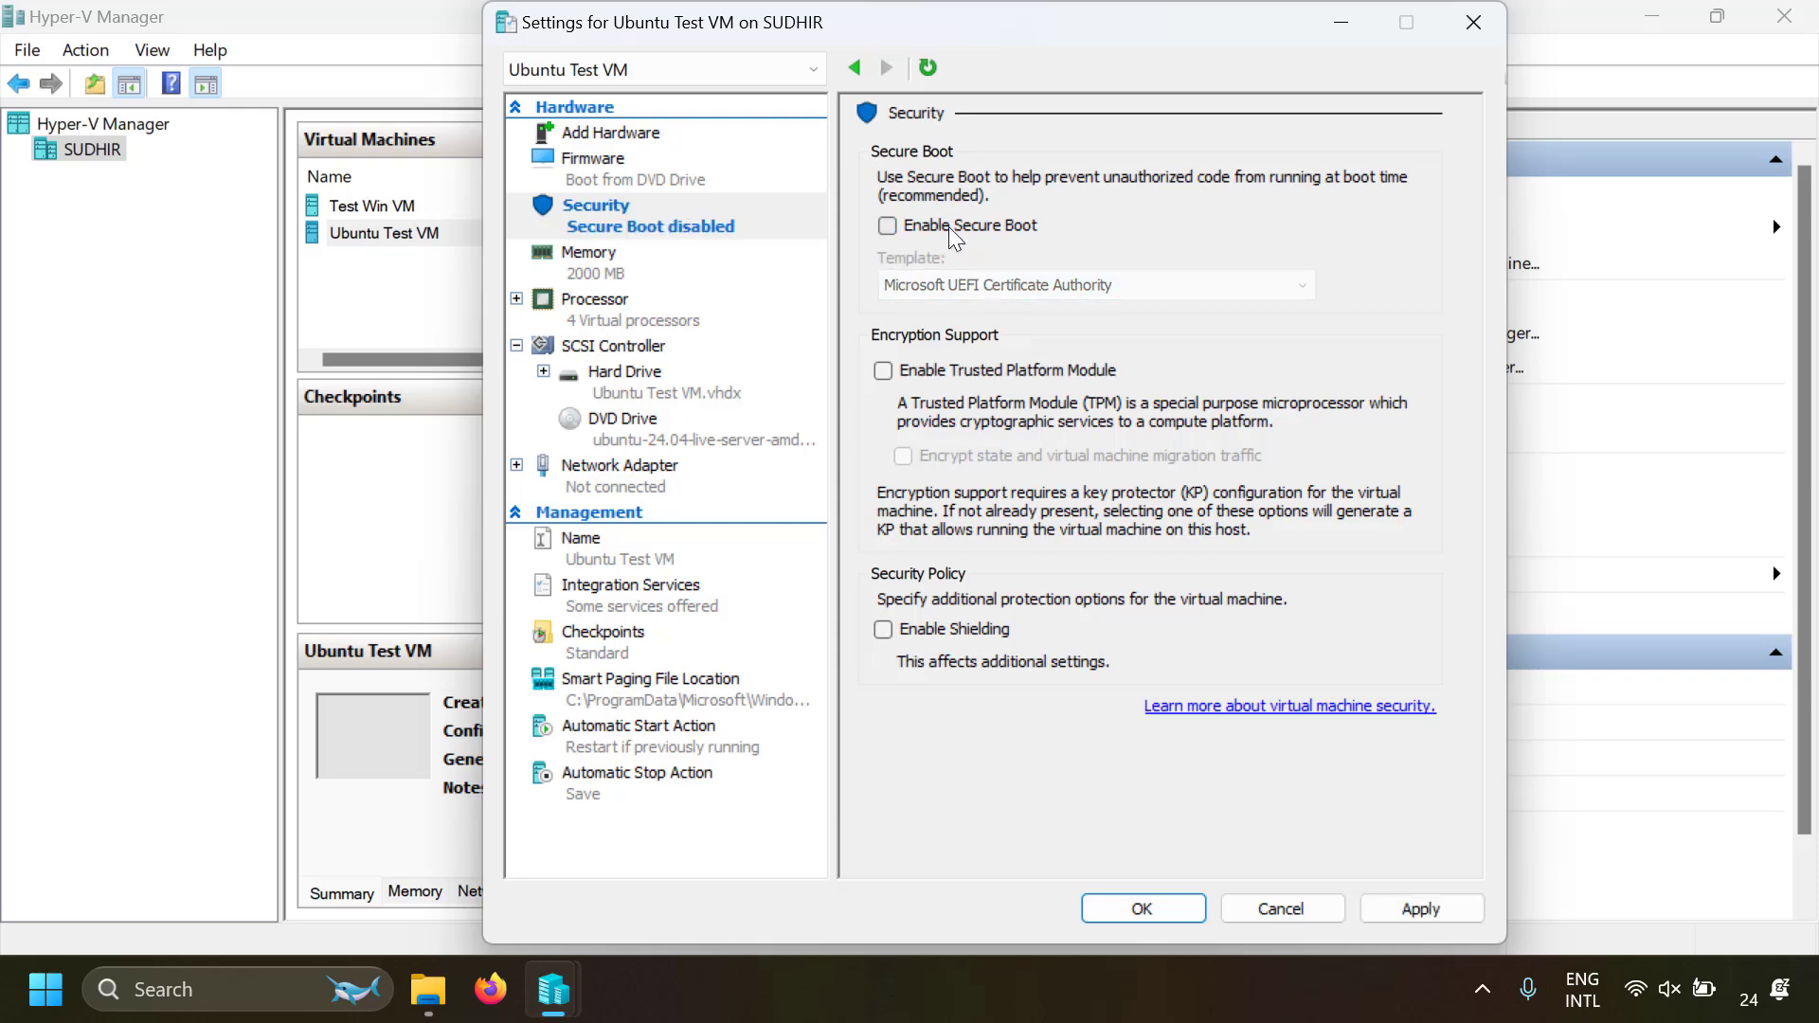
left_click(951, 233)
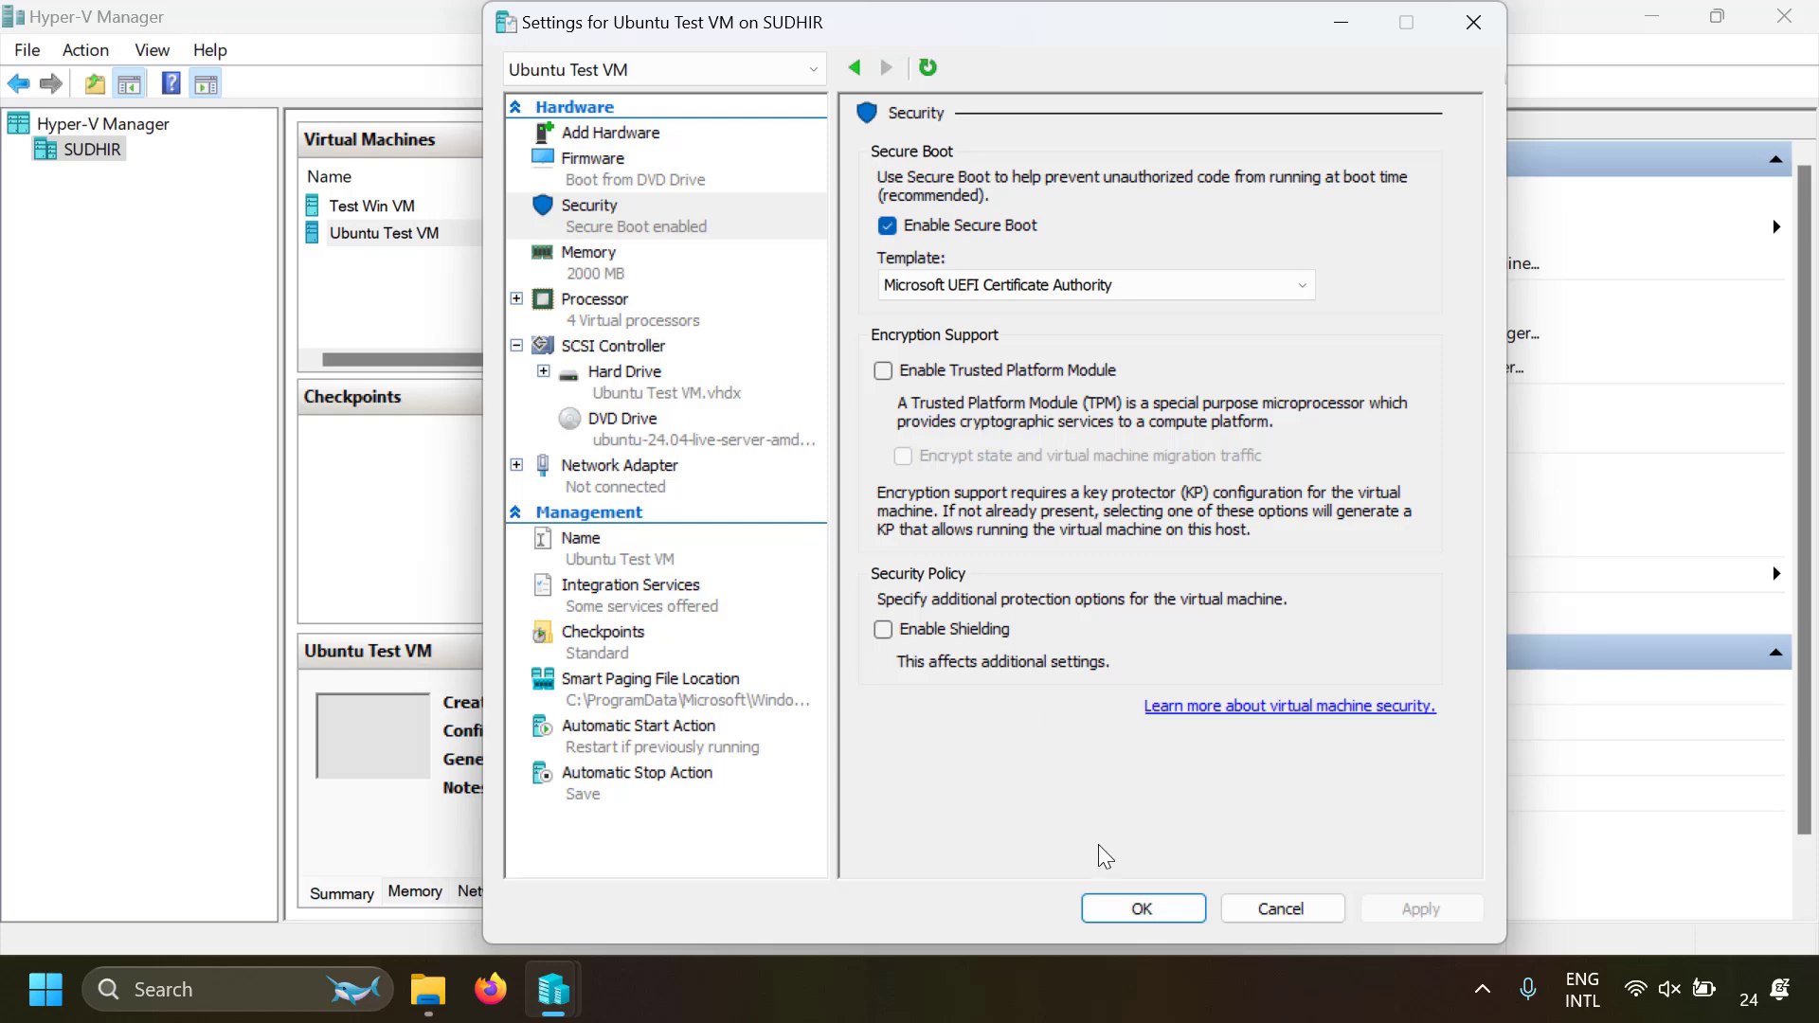
left_click(1142, 909)
Start Ubuntu Test VM, connect to it full screen, and boot Try or Install Ubuntu Server
right_click(654, 245)
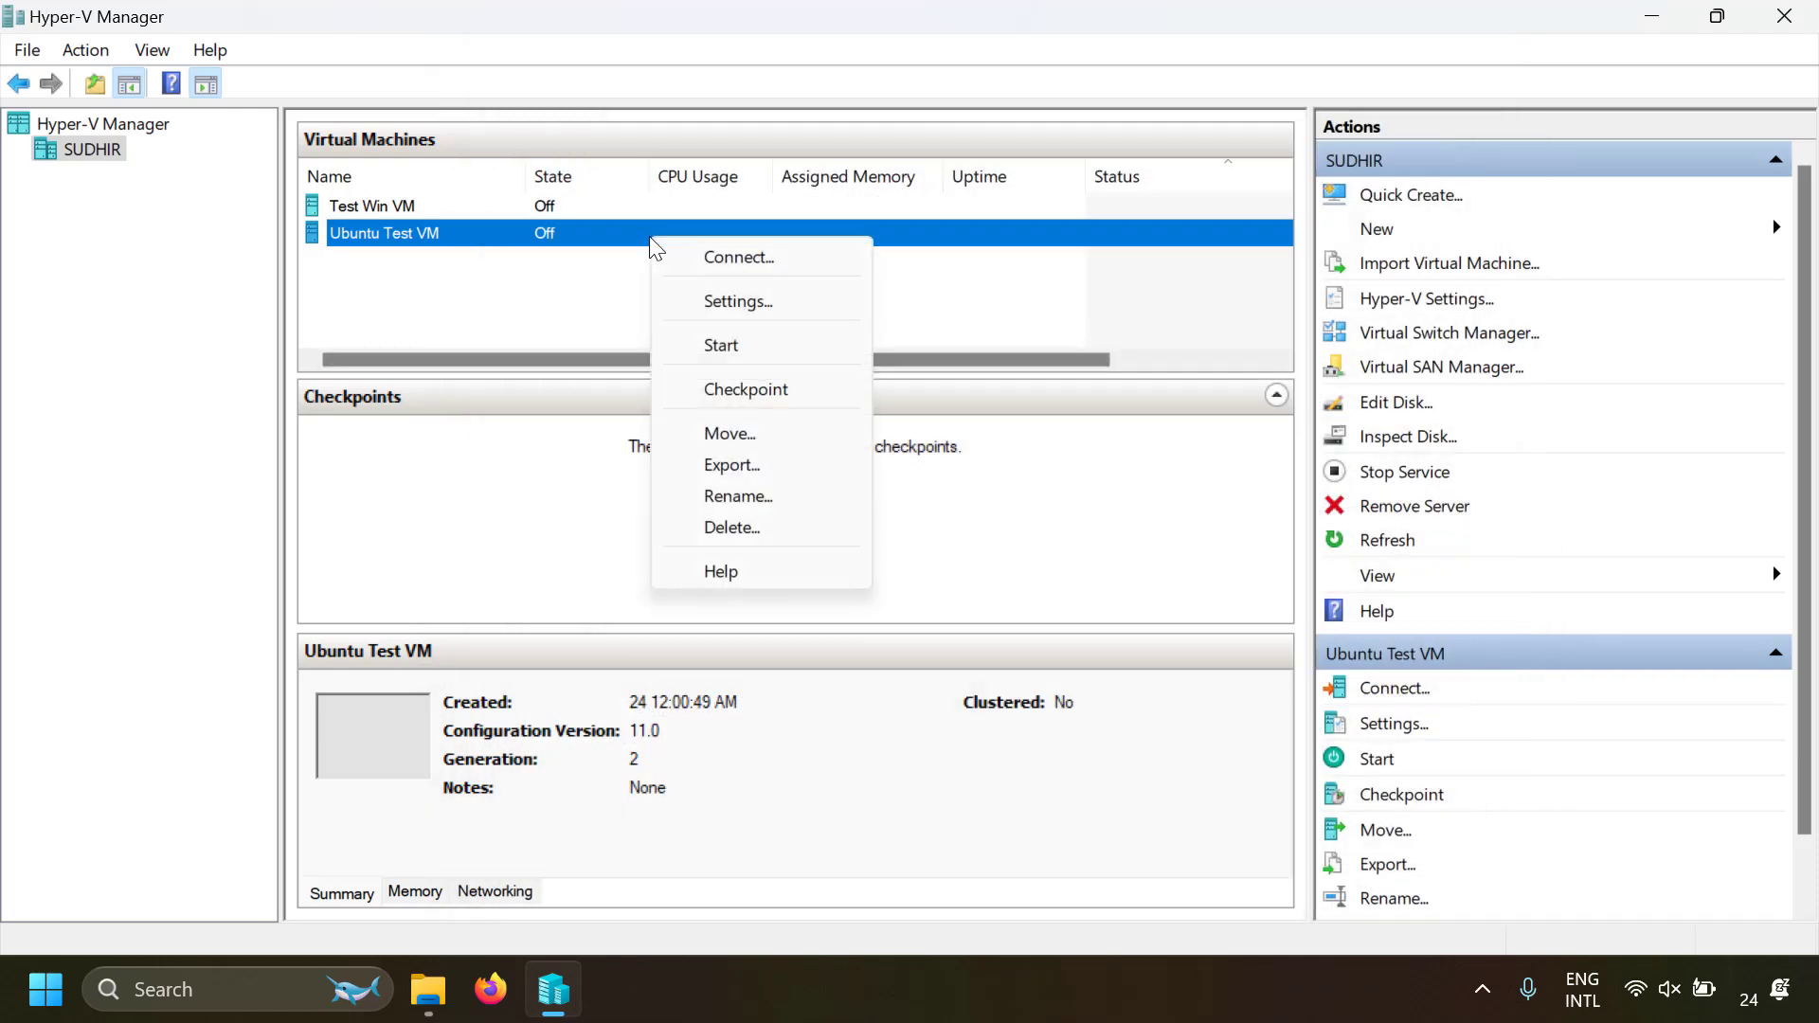
left_click(738, 343)
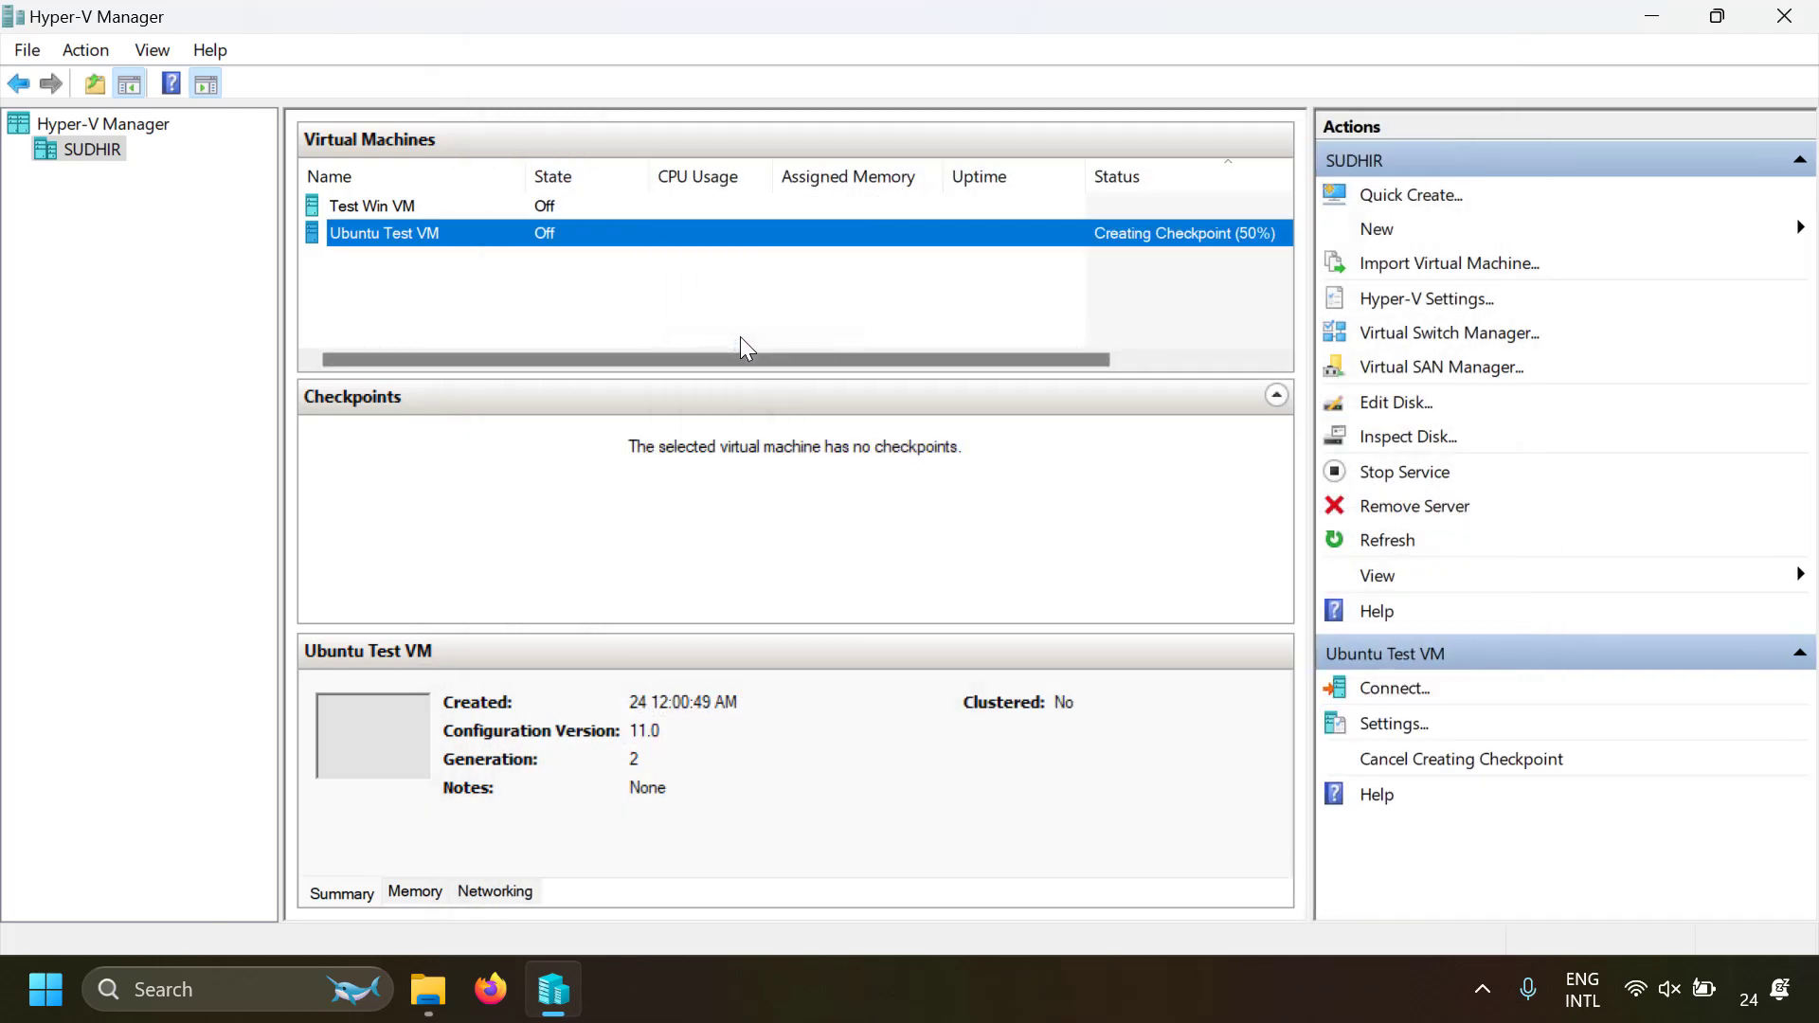
right_click(587, 240)
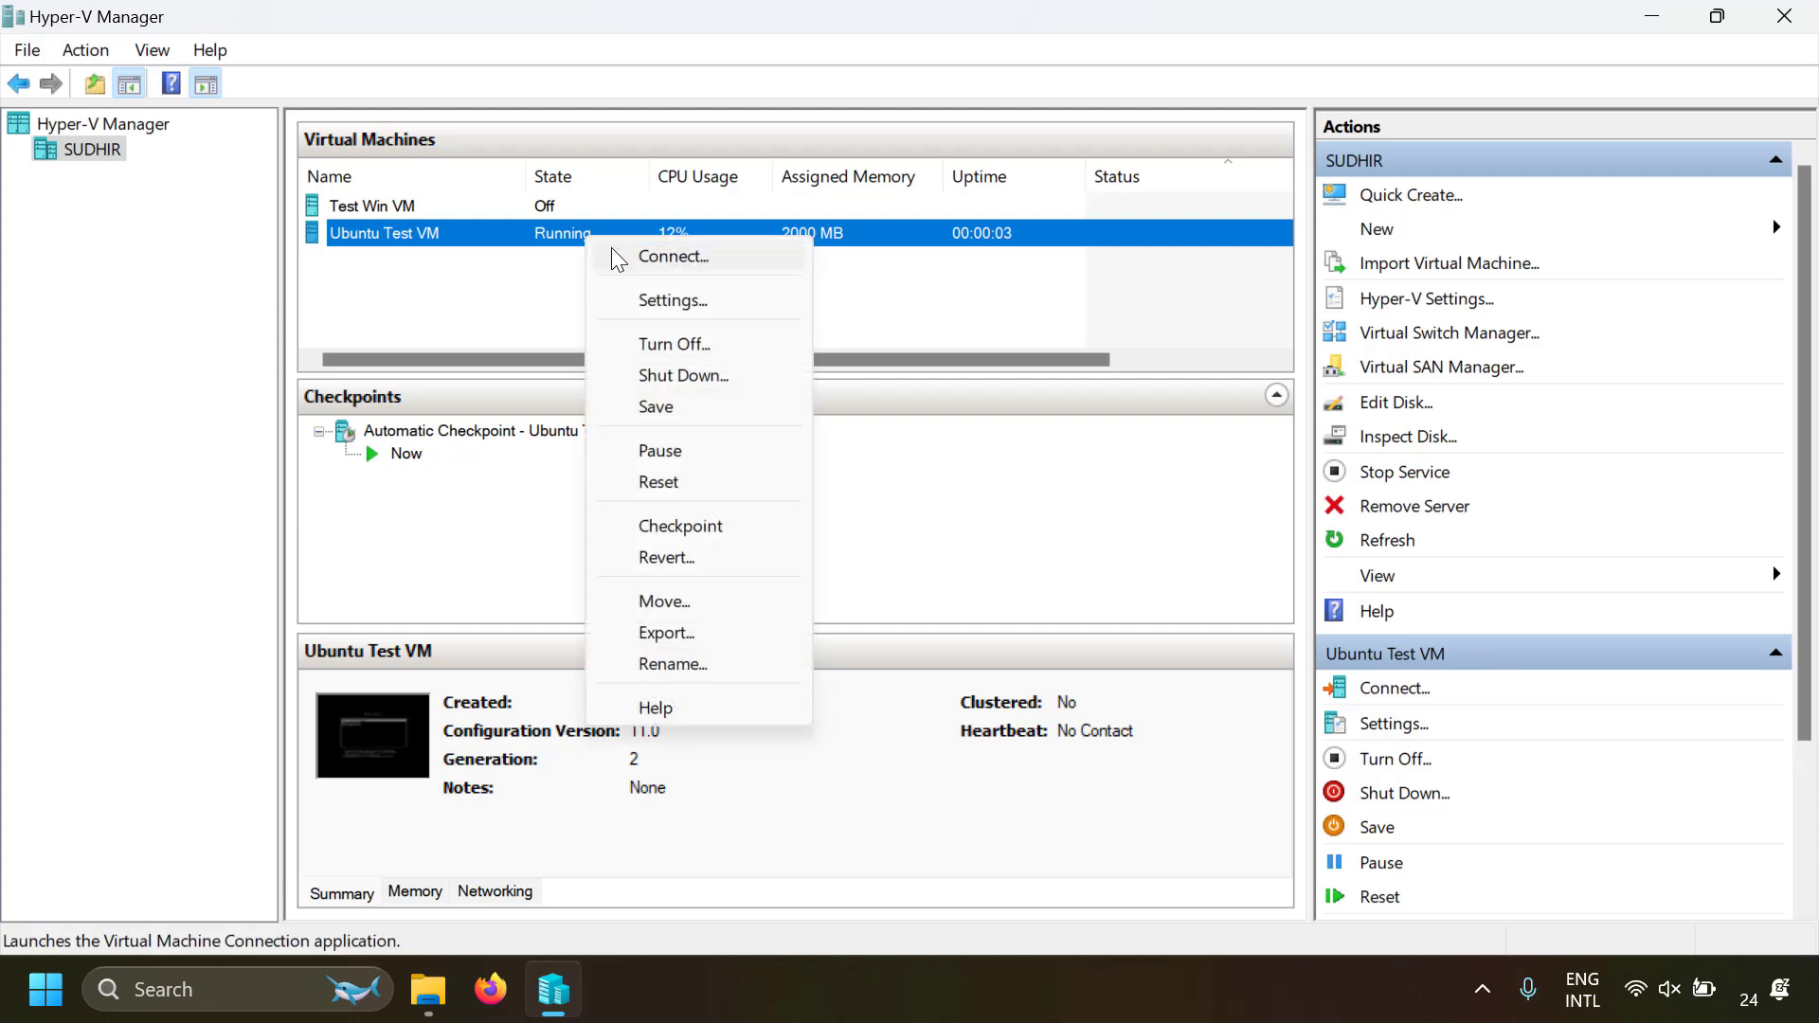
left_click(617, 258)
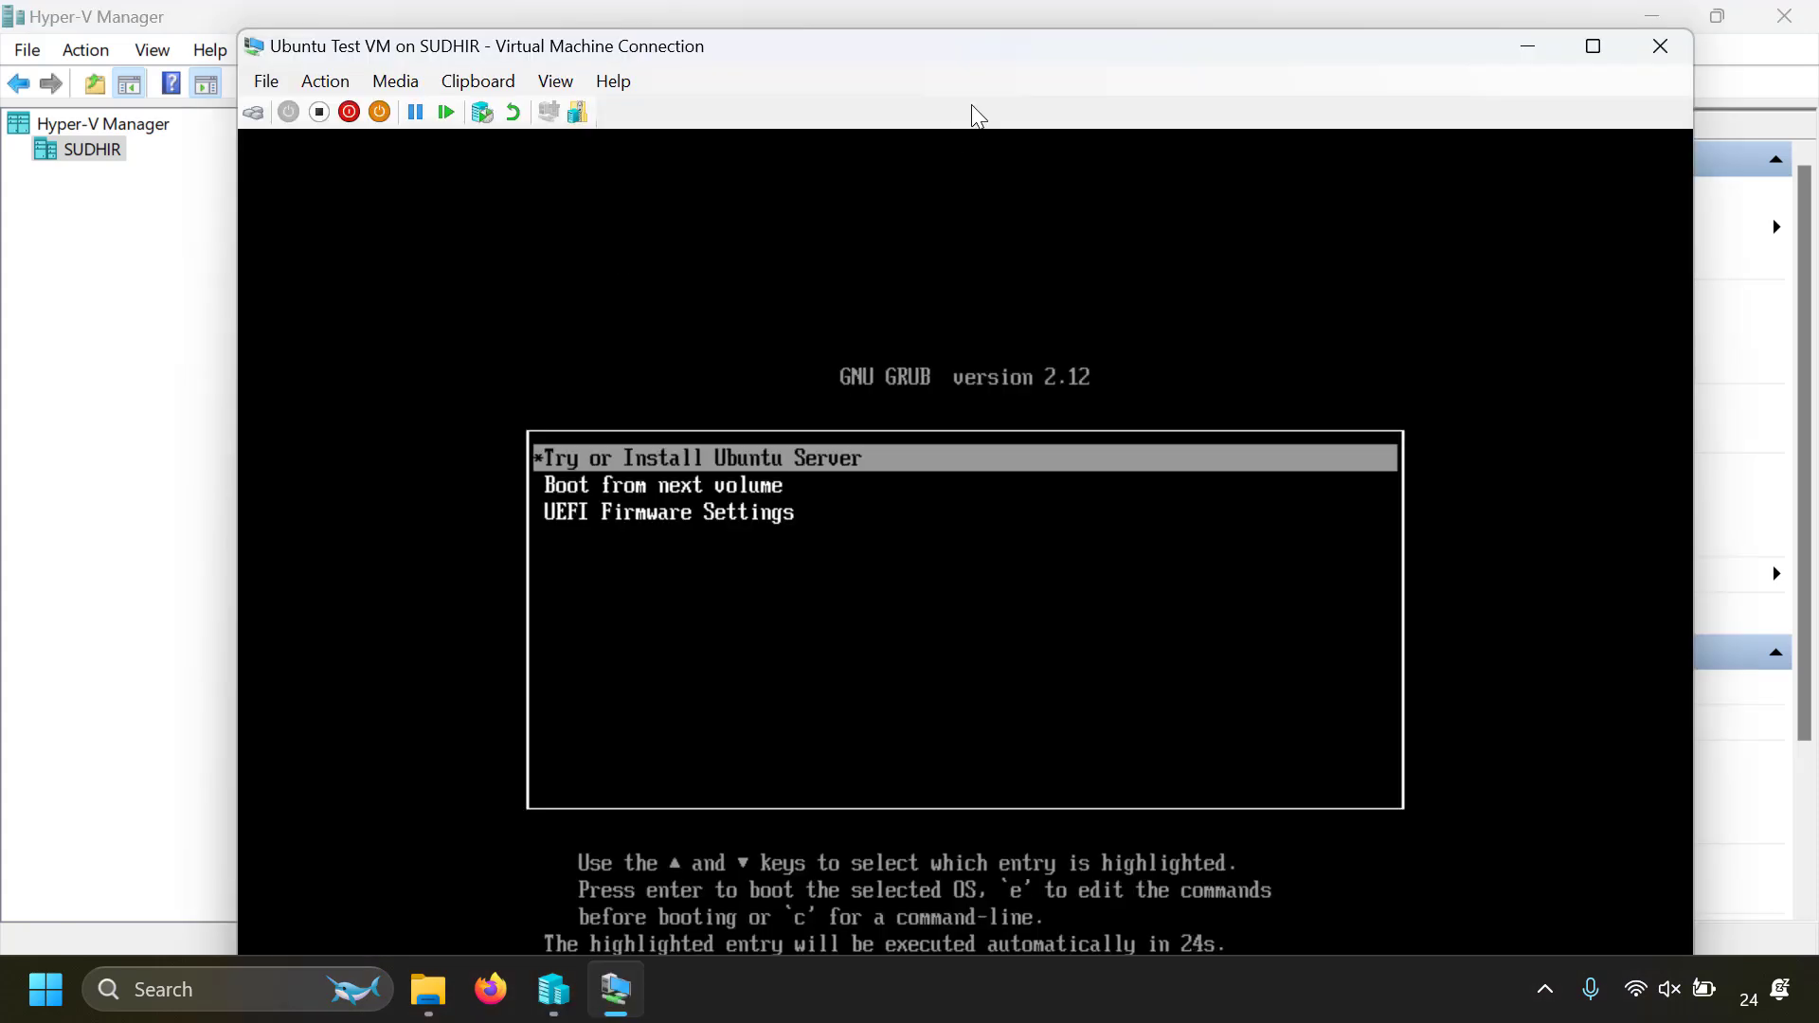
double_click(1004, 48)
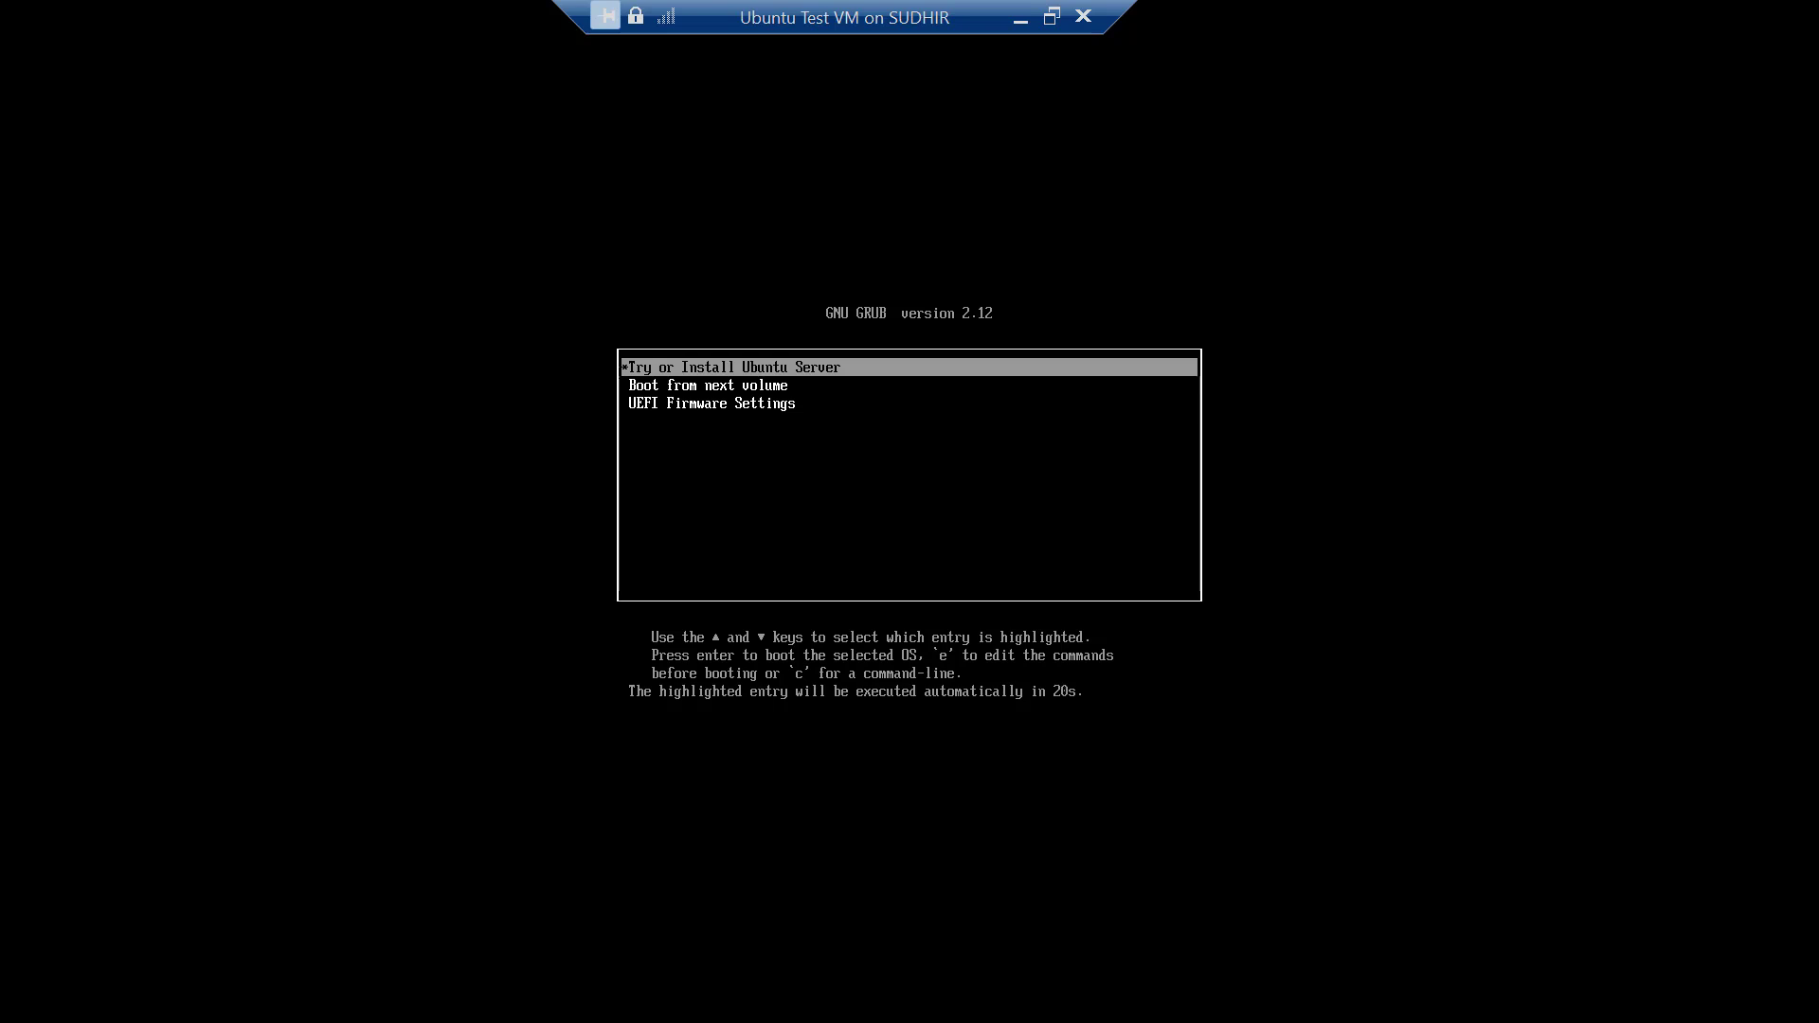
key("Return")
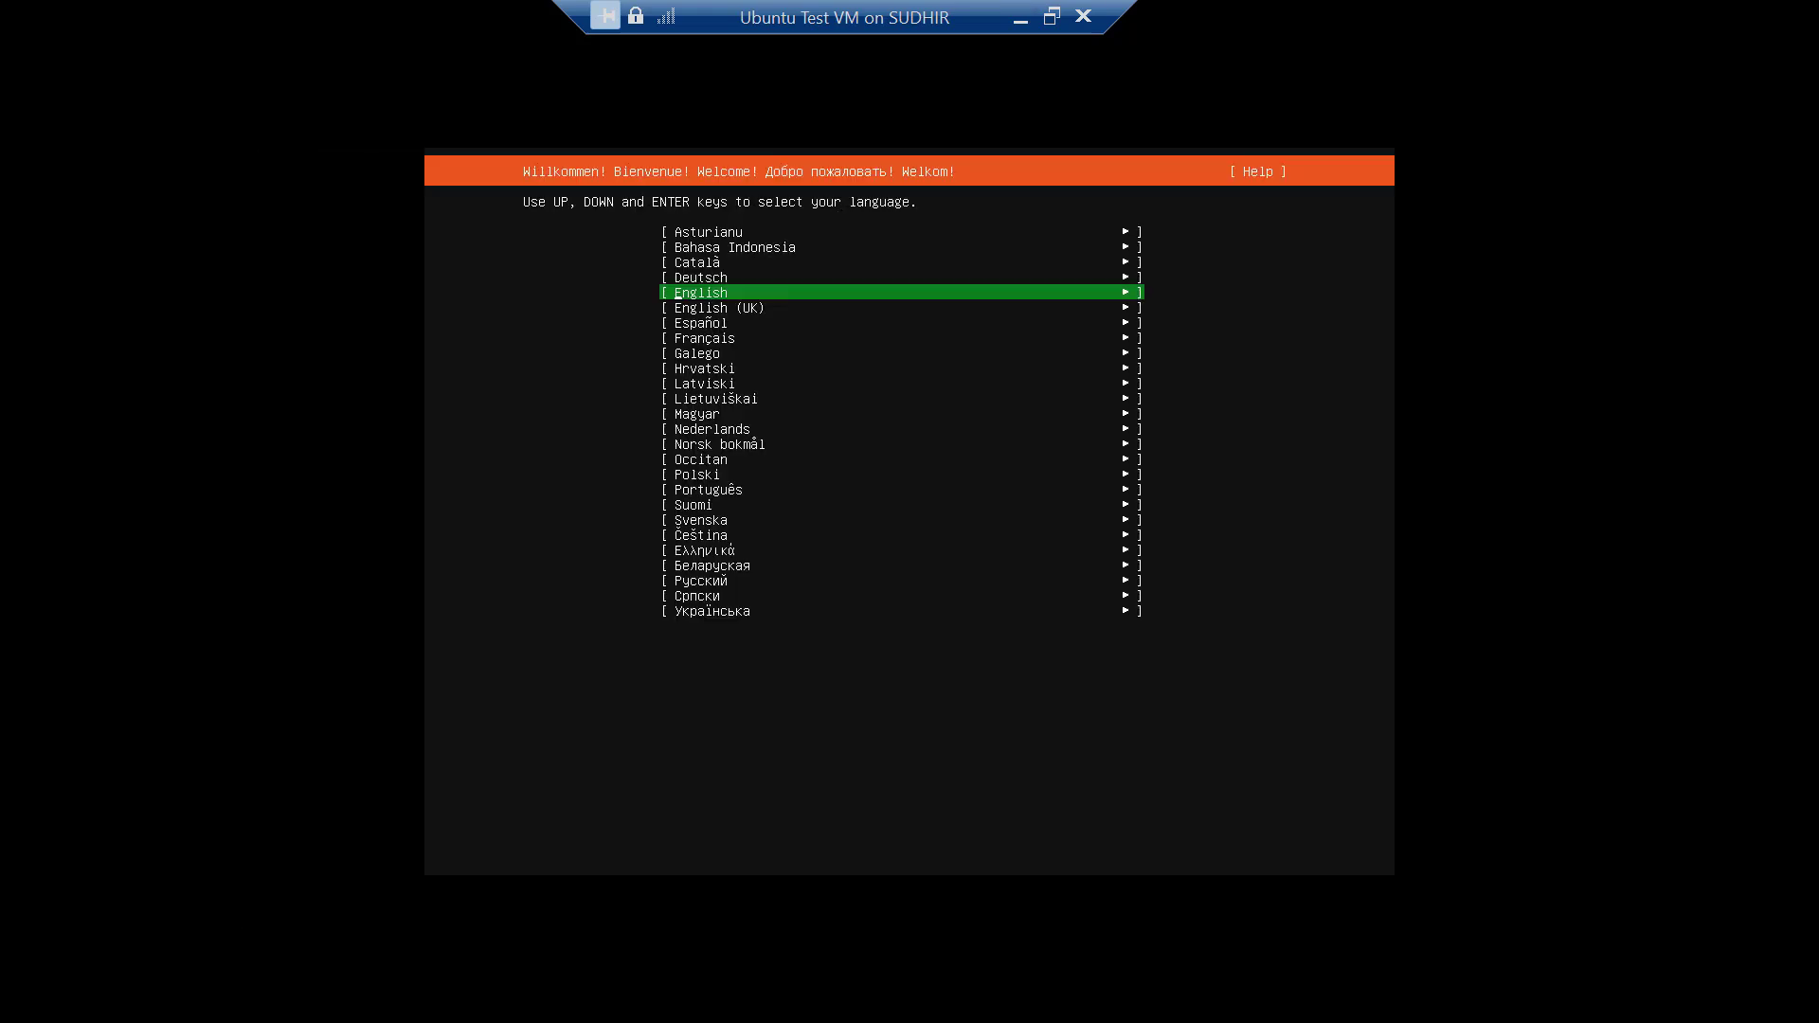
Choose English as the installer language and accept the default options up to the guided storage configuration
key("Return")
Accept the guided layout that uses the entire 80 GB disk as an unencrypted LVM group and confirm it
key("Return")
key("Return")
key("Return")
key("Return")
key("Return")
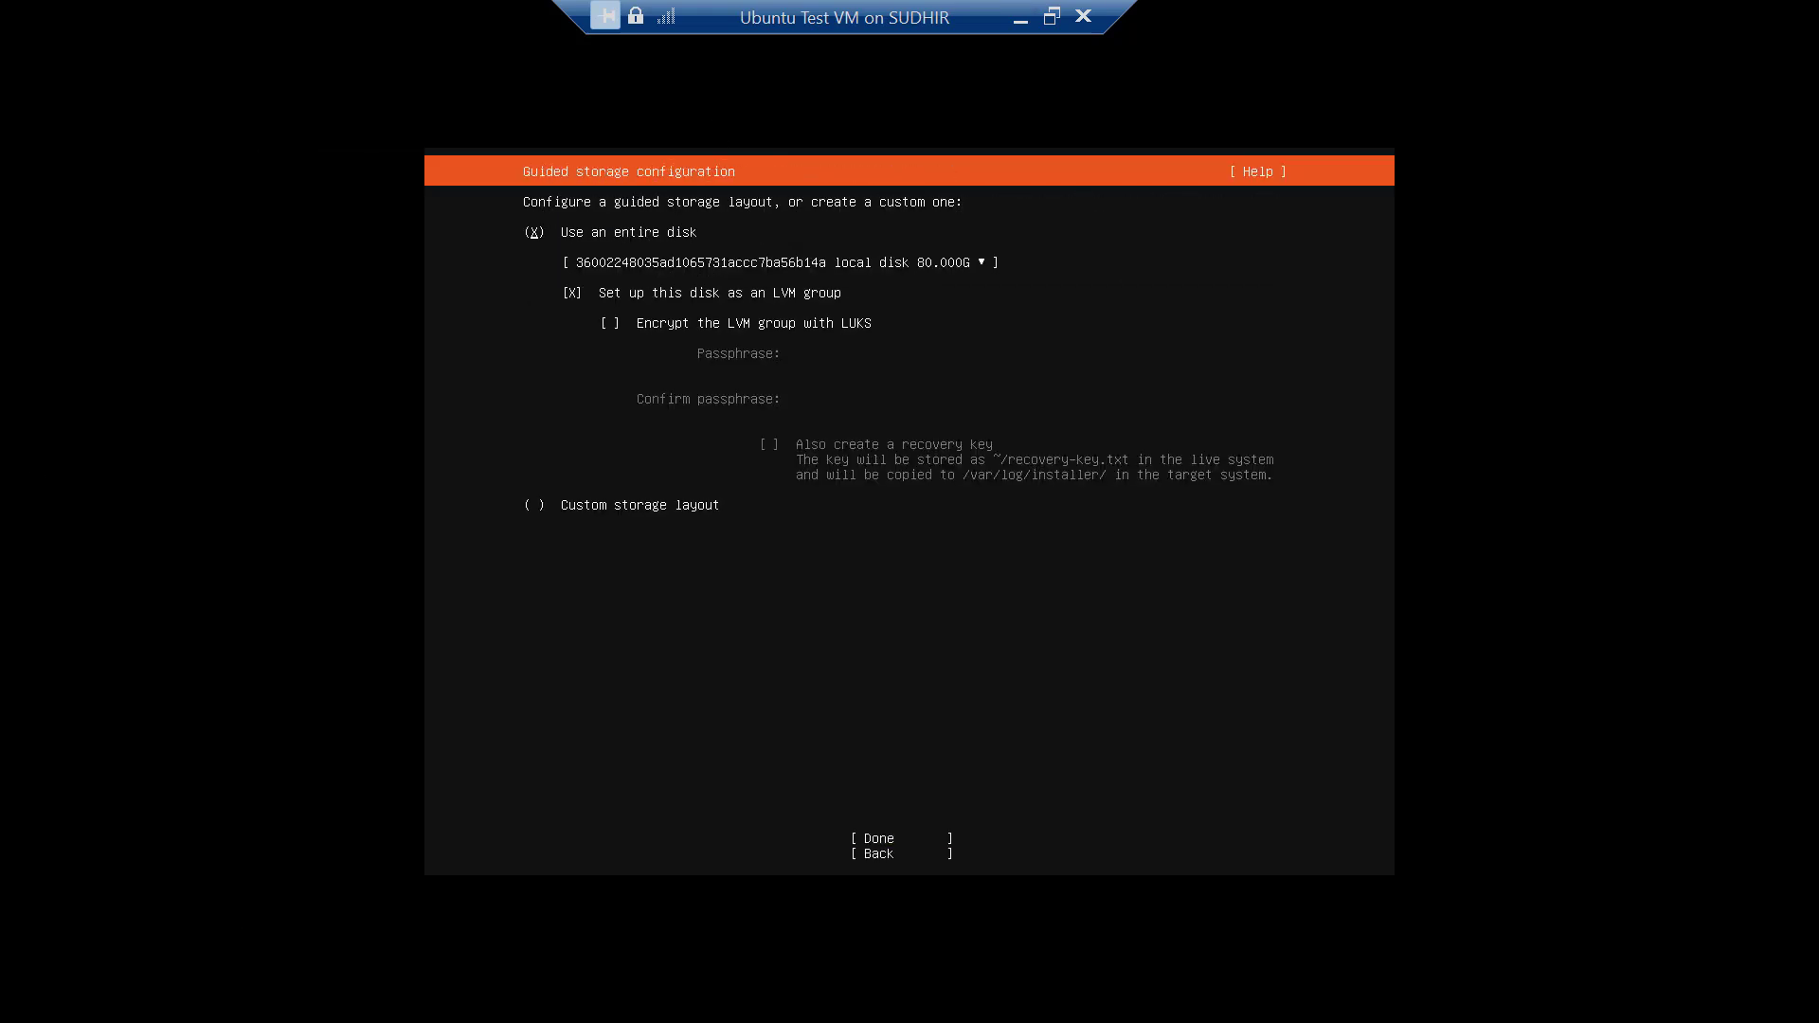
key("Return")
Enter learningsoftware as the name, server name and username, enter and confirm the account password, and proceed with the installation
key("Return")
key("Return")
type("learningsoftwarelearningsoftware")
key("Tab")
type("learningsoftware")
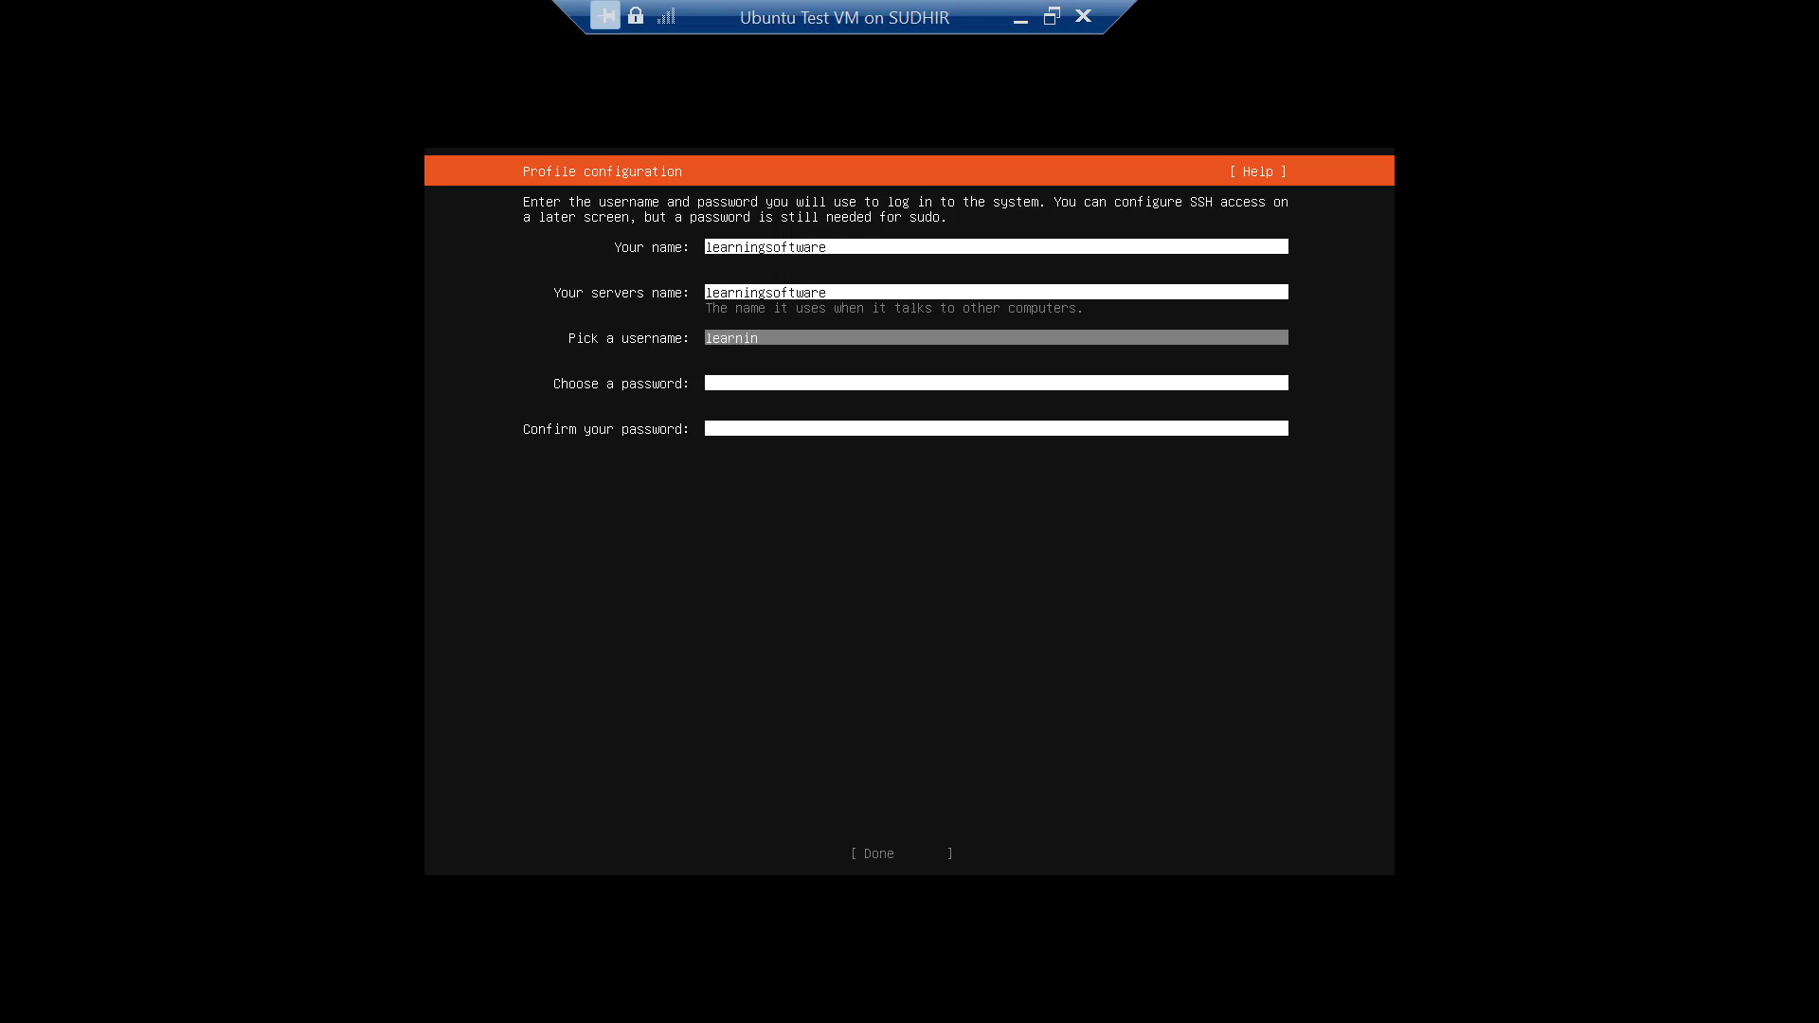
key("Tab")
type("*****")
key("Tab")
type("*****")
key("Tab")
key("Return")
key("Return")
key("Return")
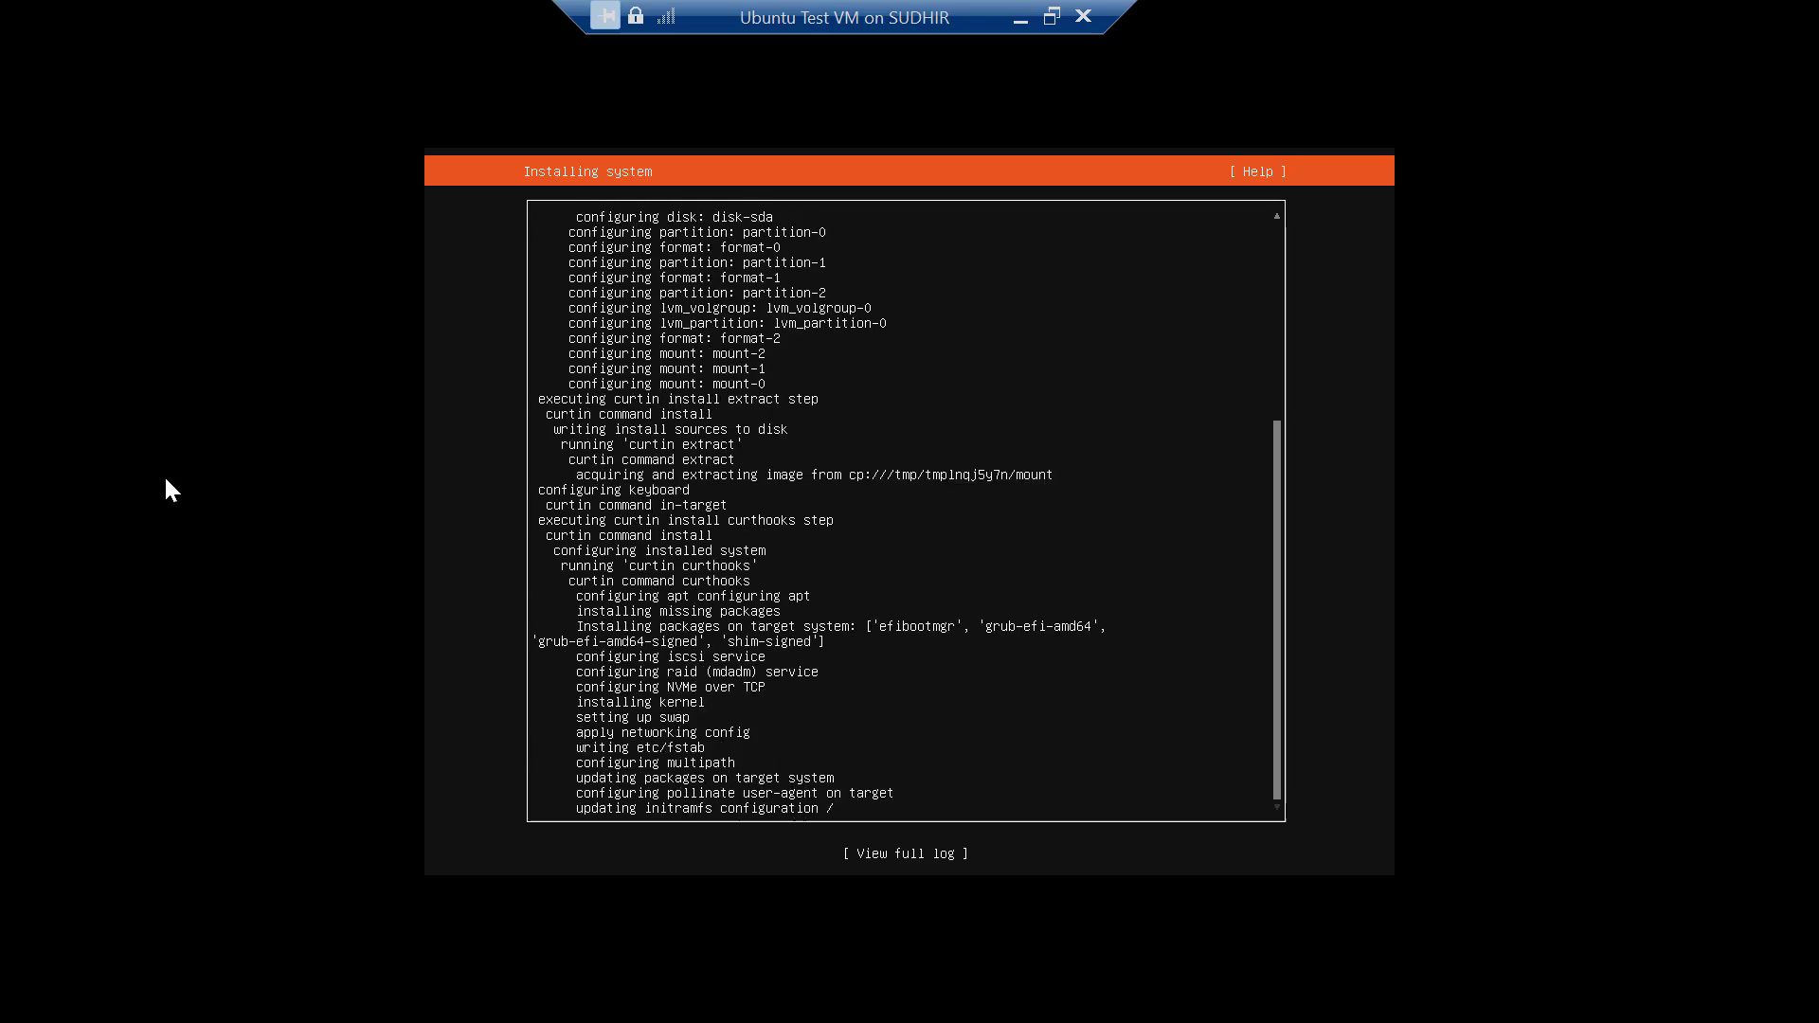
Connect Ubuntu Test VM's network adapter to a virtual switch in its settings
right_click(465, 235)
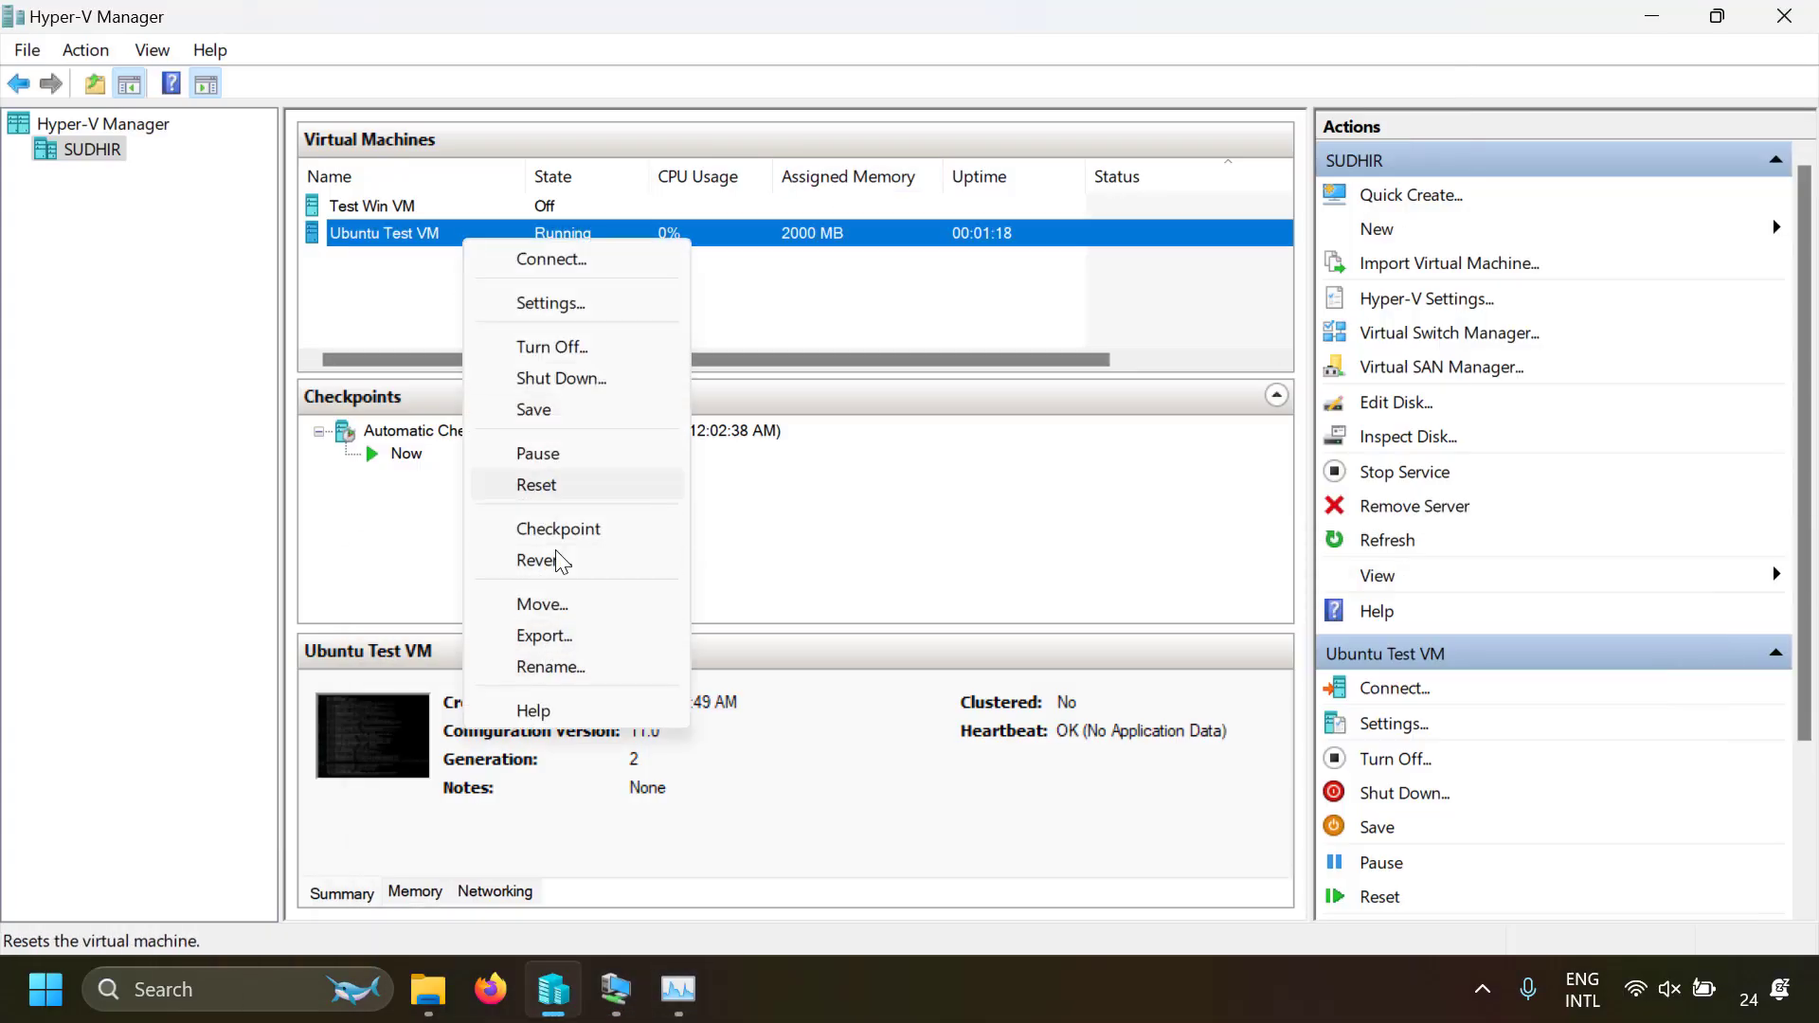
left_click(550, 304)
left_click(611, 467)
left_click(1096, 228)
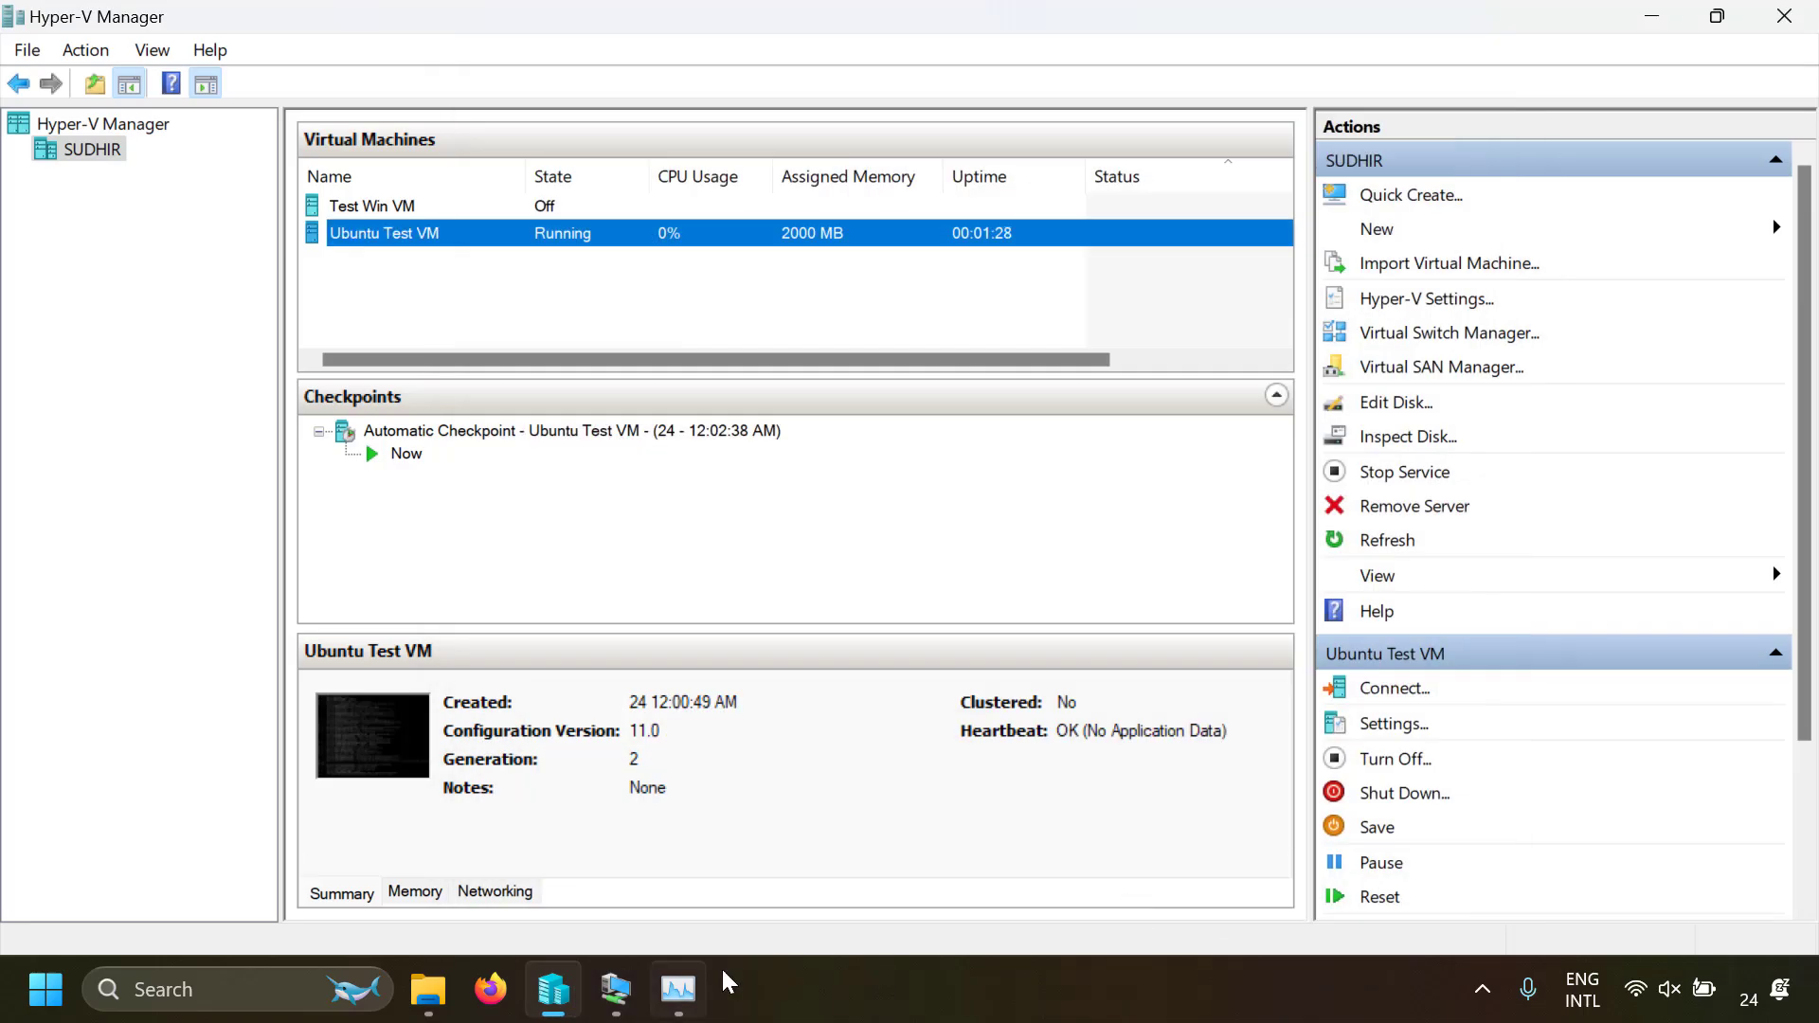
Log in to the Ubuntu server as learningsoftware with the account password and list its network interfaces with ip a
left_click(616, 991)
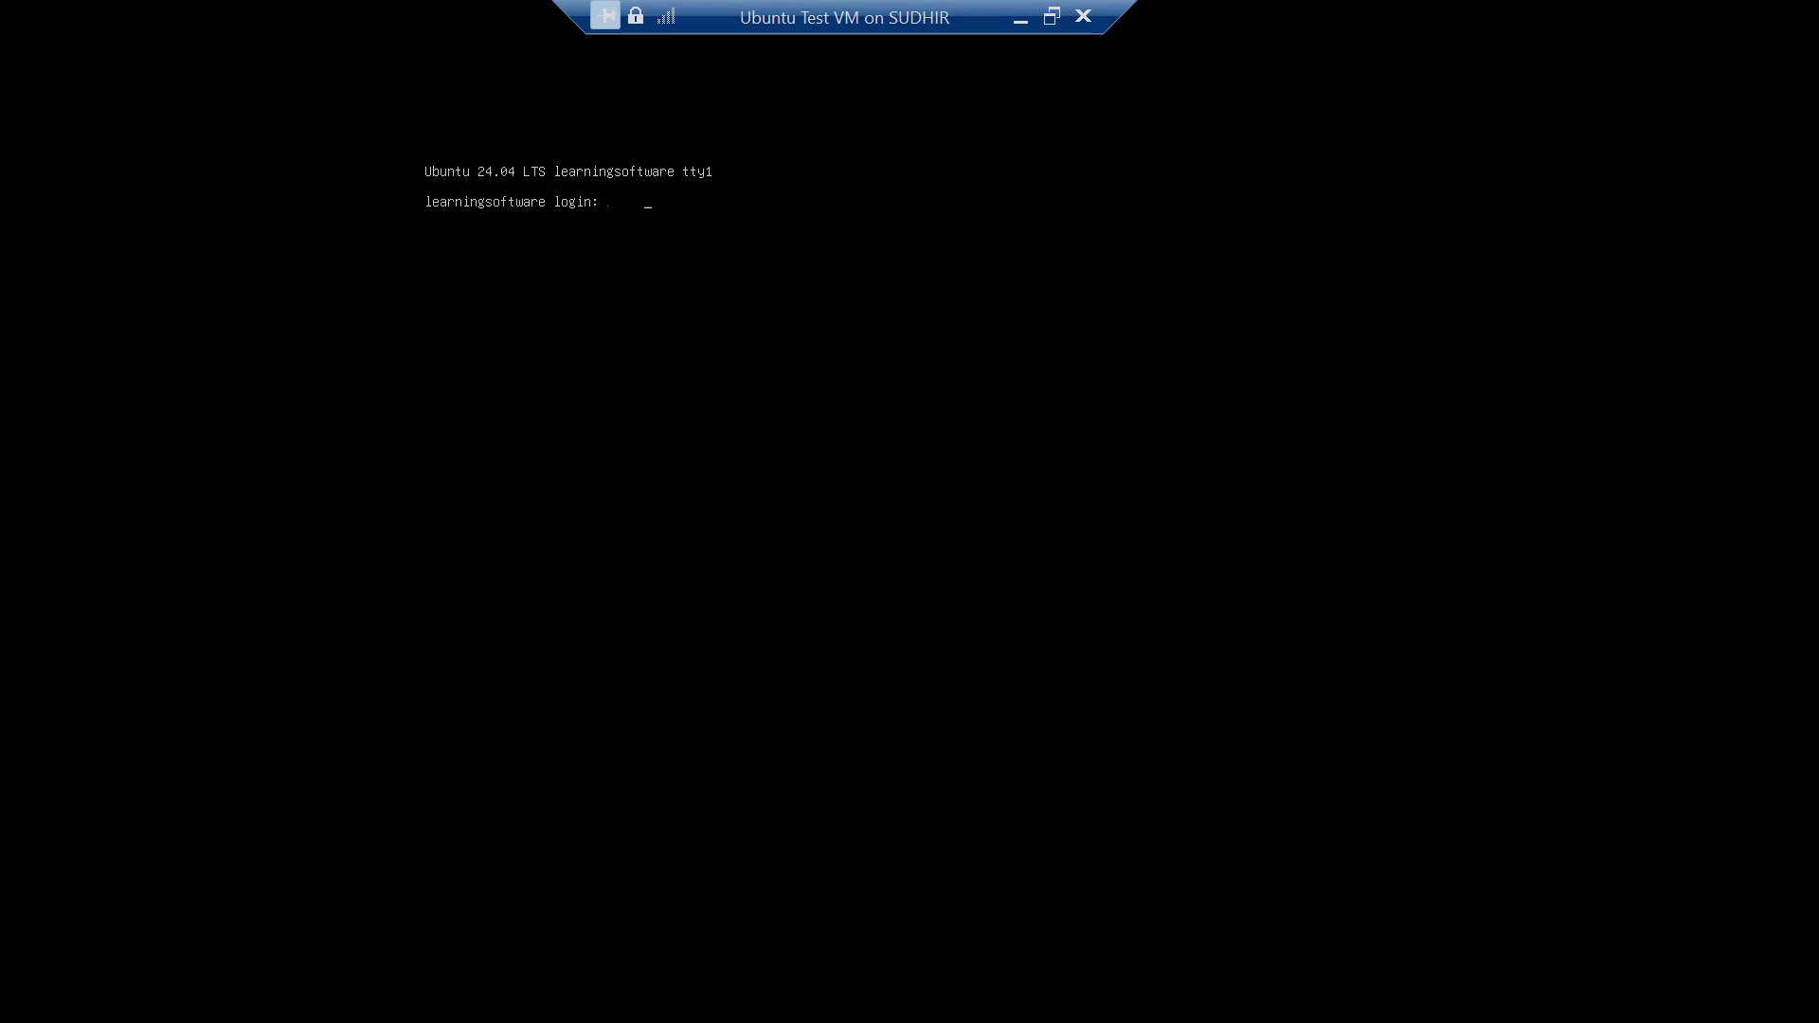
key("Return")
key("Return")
type("learningsoftware")
key("Return")
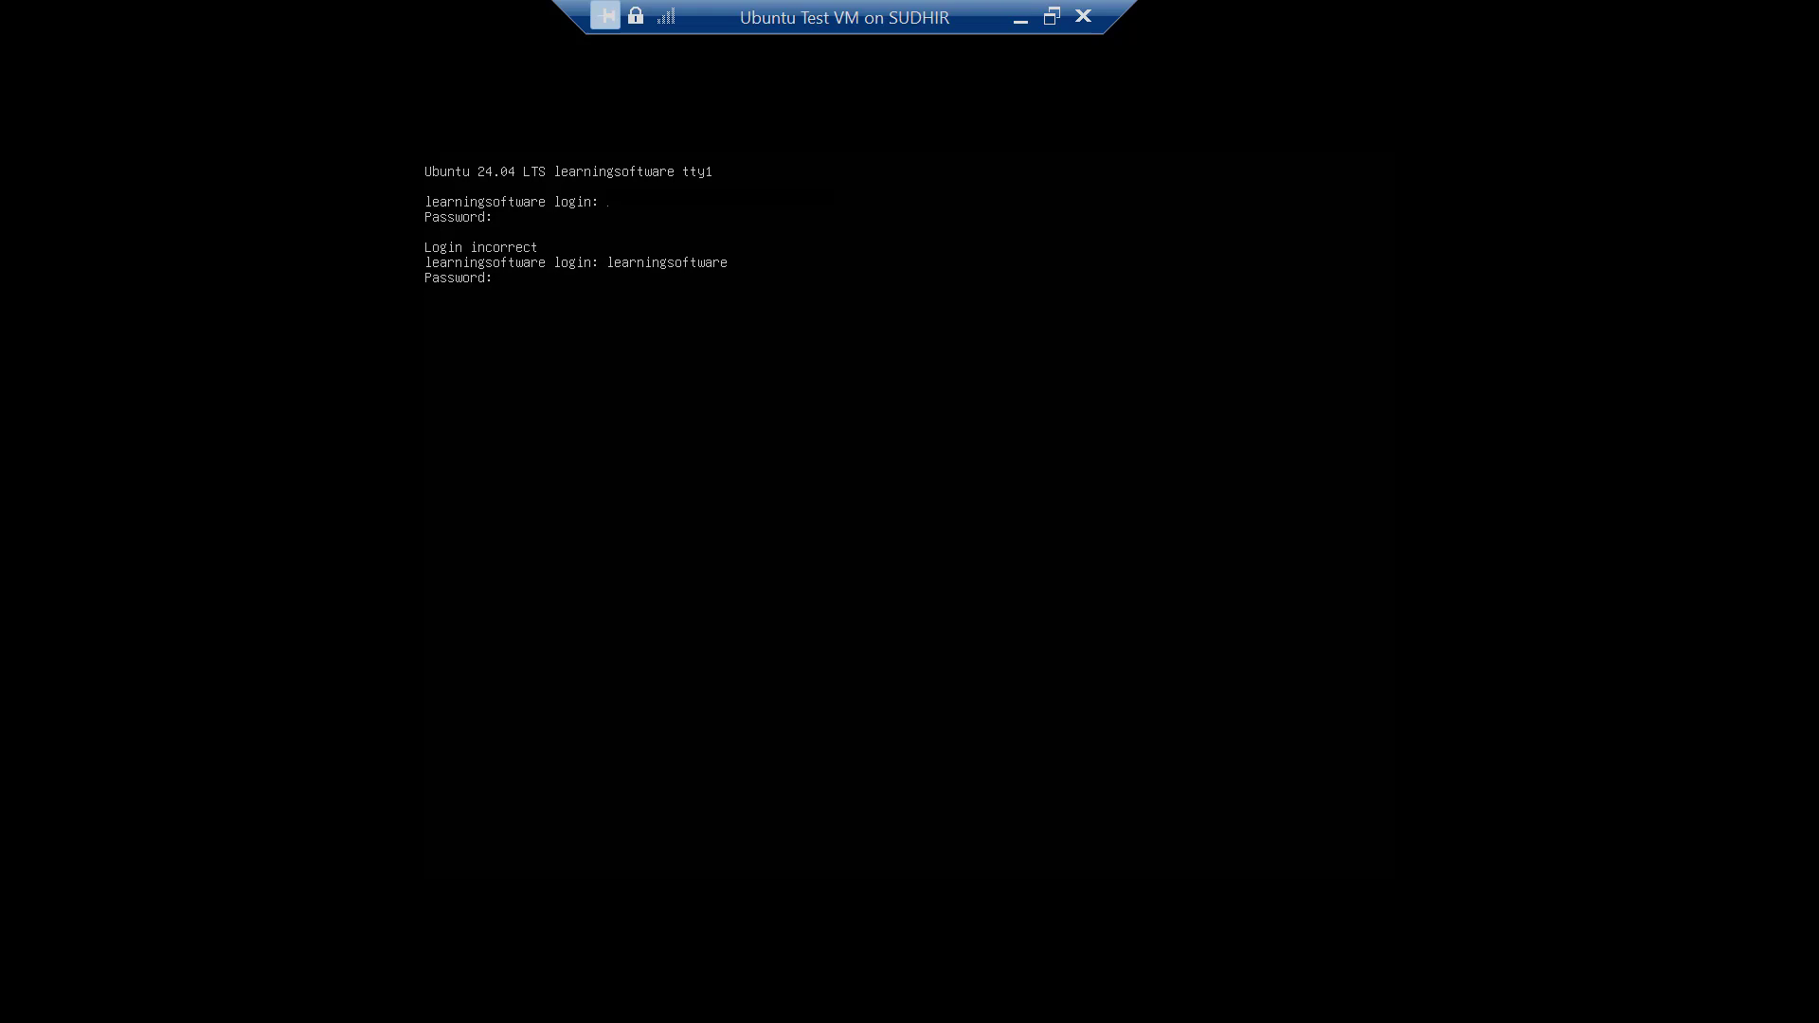
key("Return")
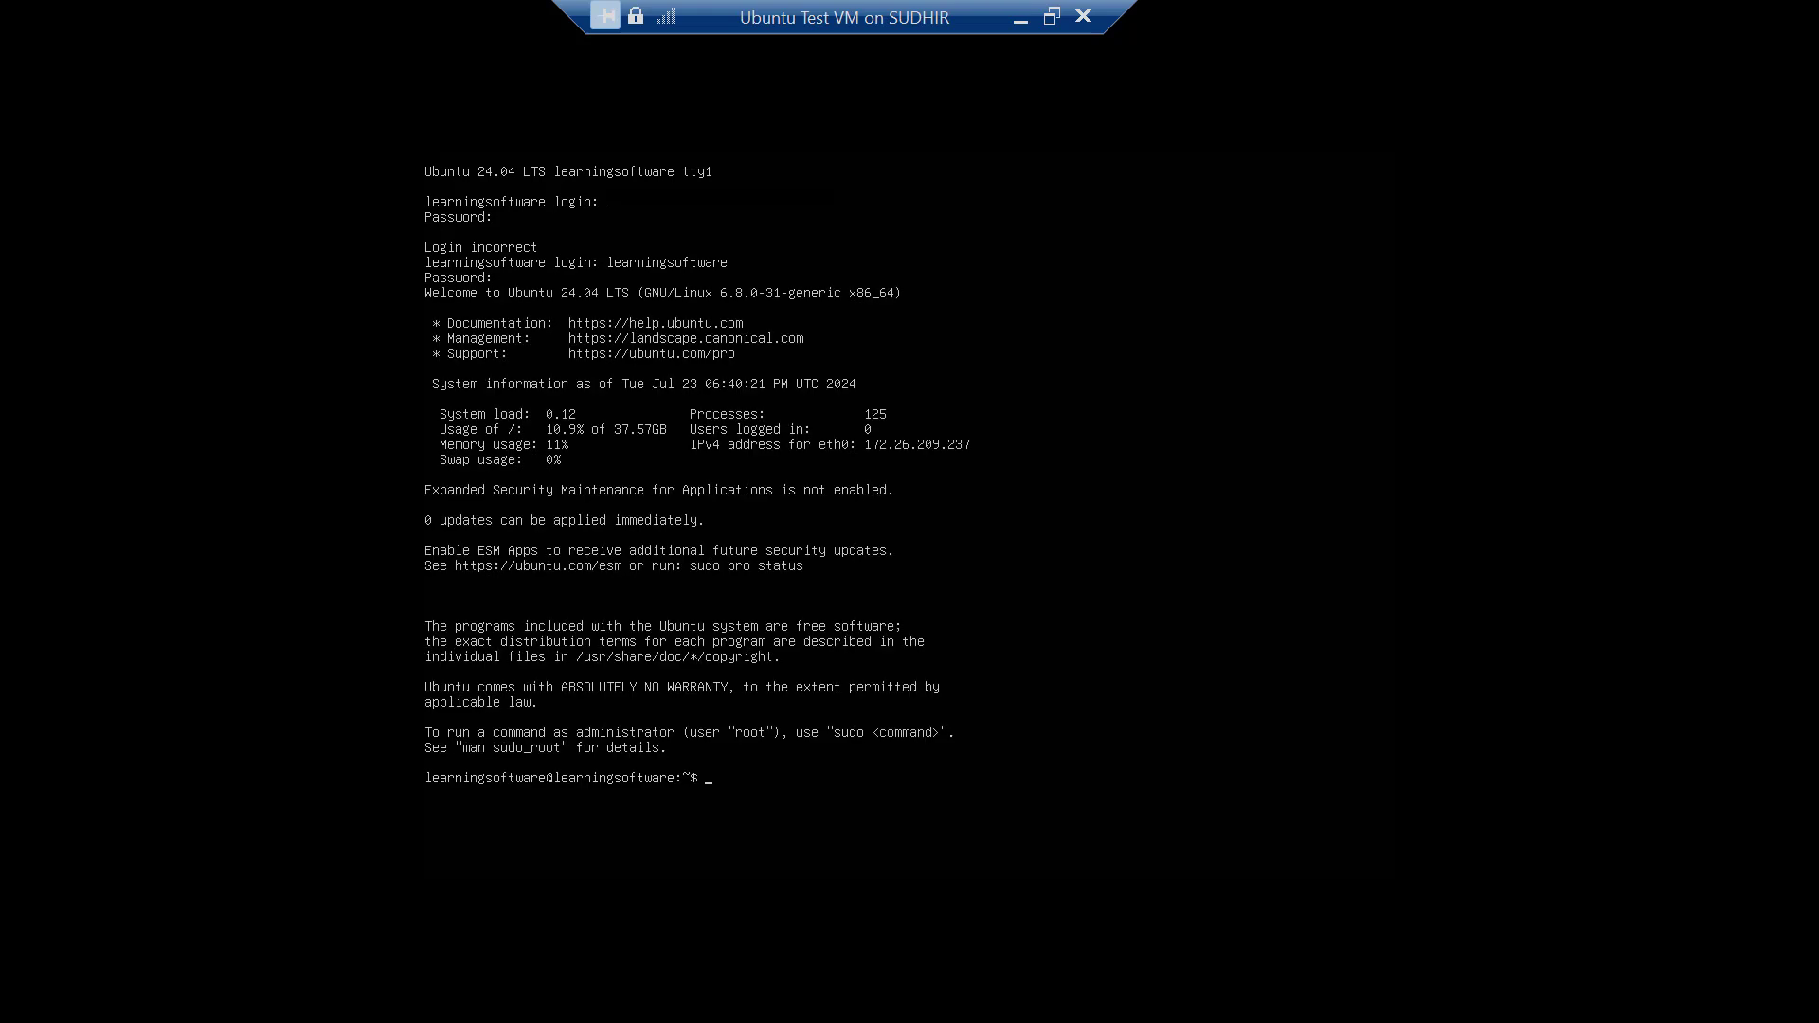
type("ip a")
key("Return")
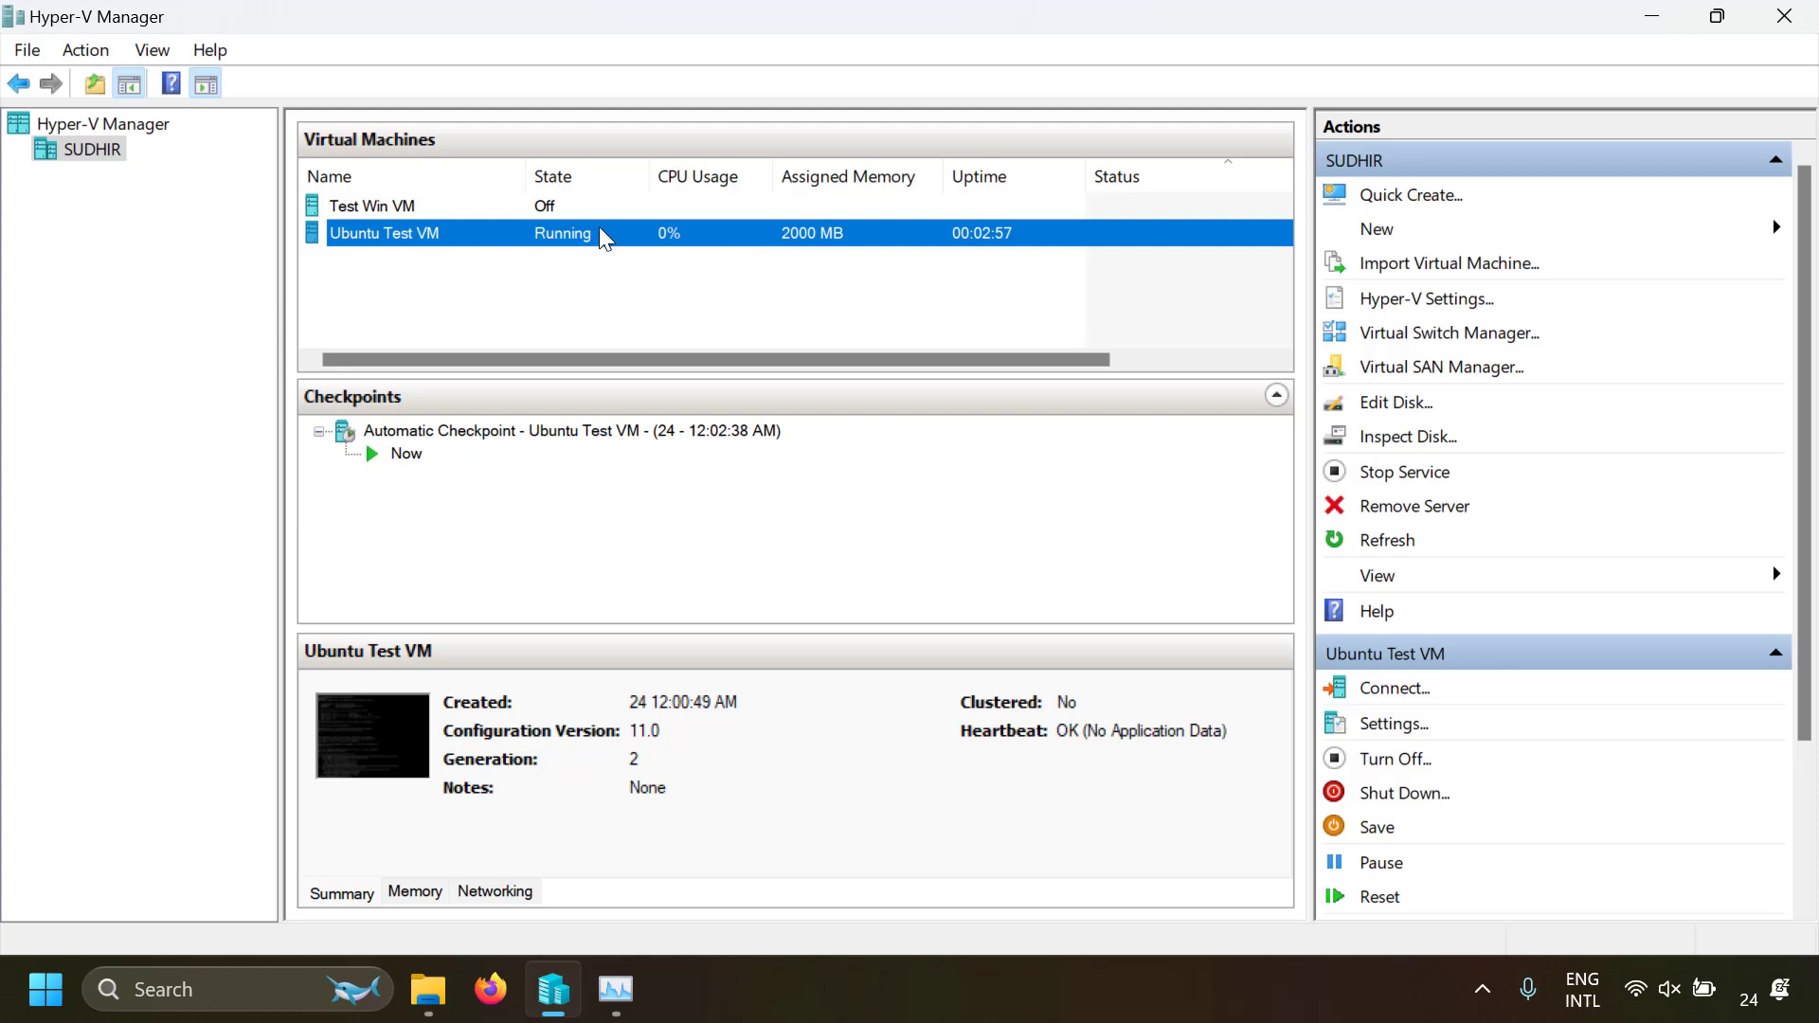
Turn off Ubuntu Test VM and delete it from the virtual machines
right_click(698, 244)
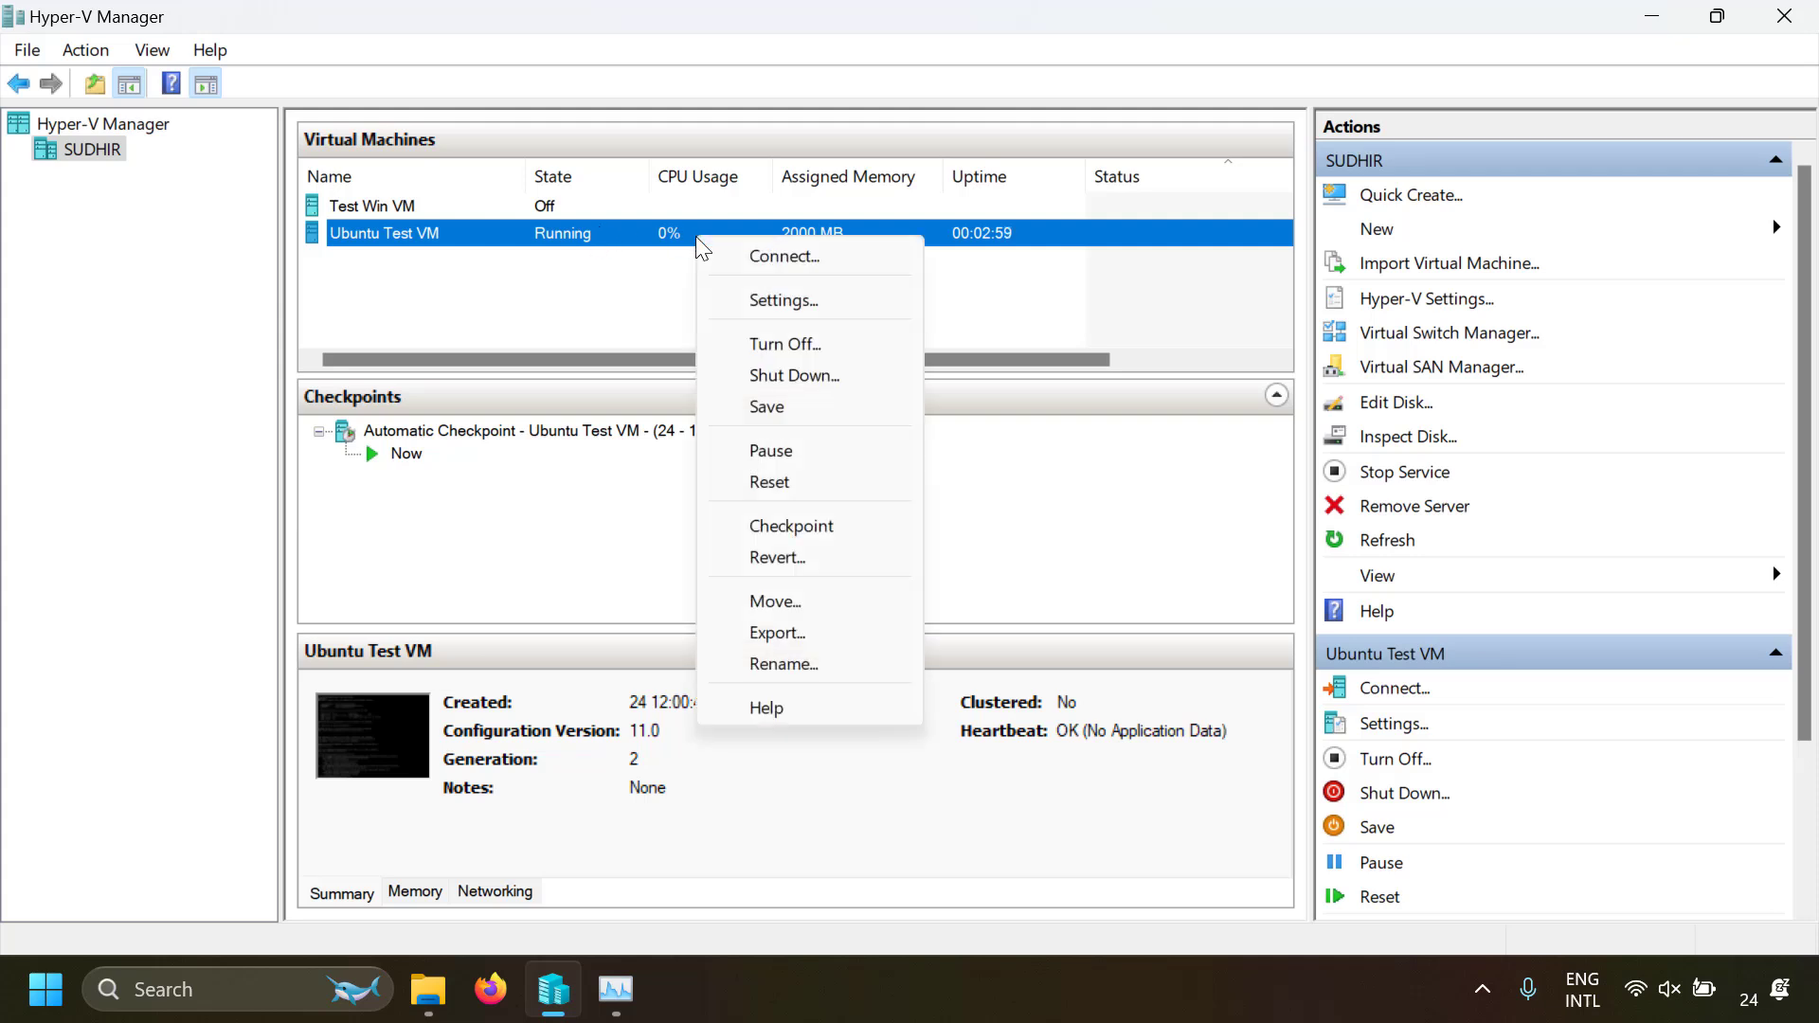
left_click(792, 348)
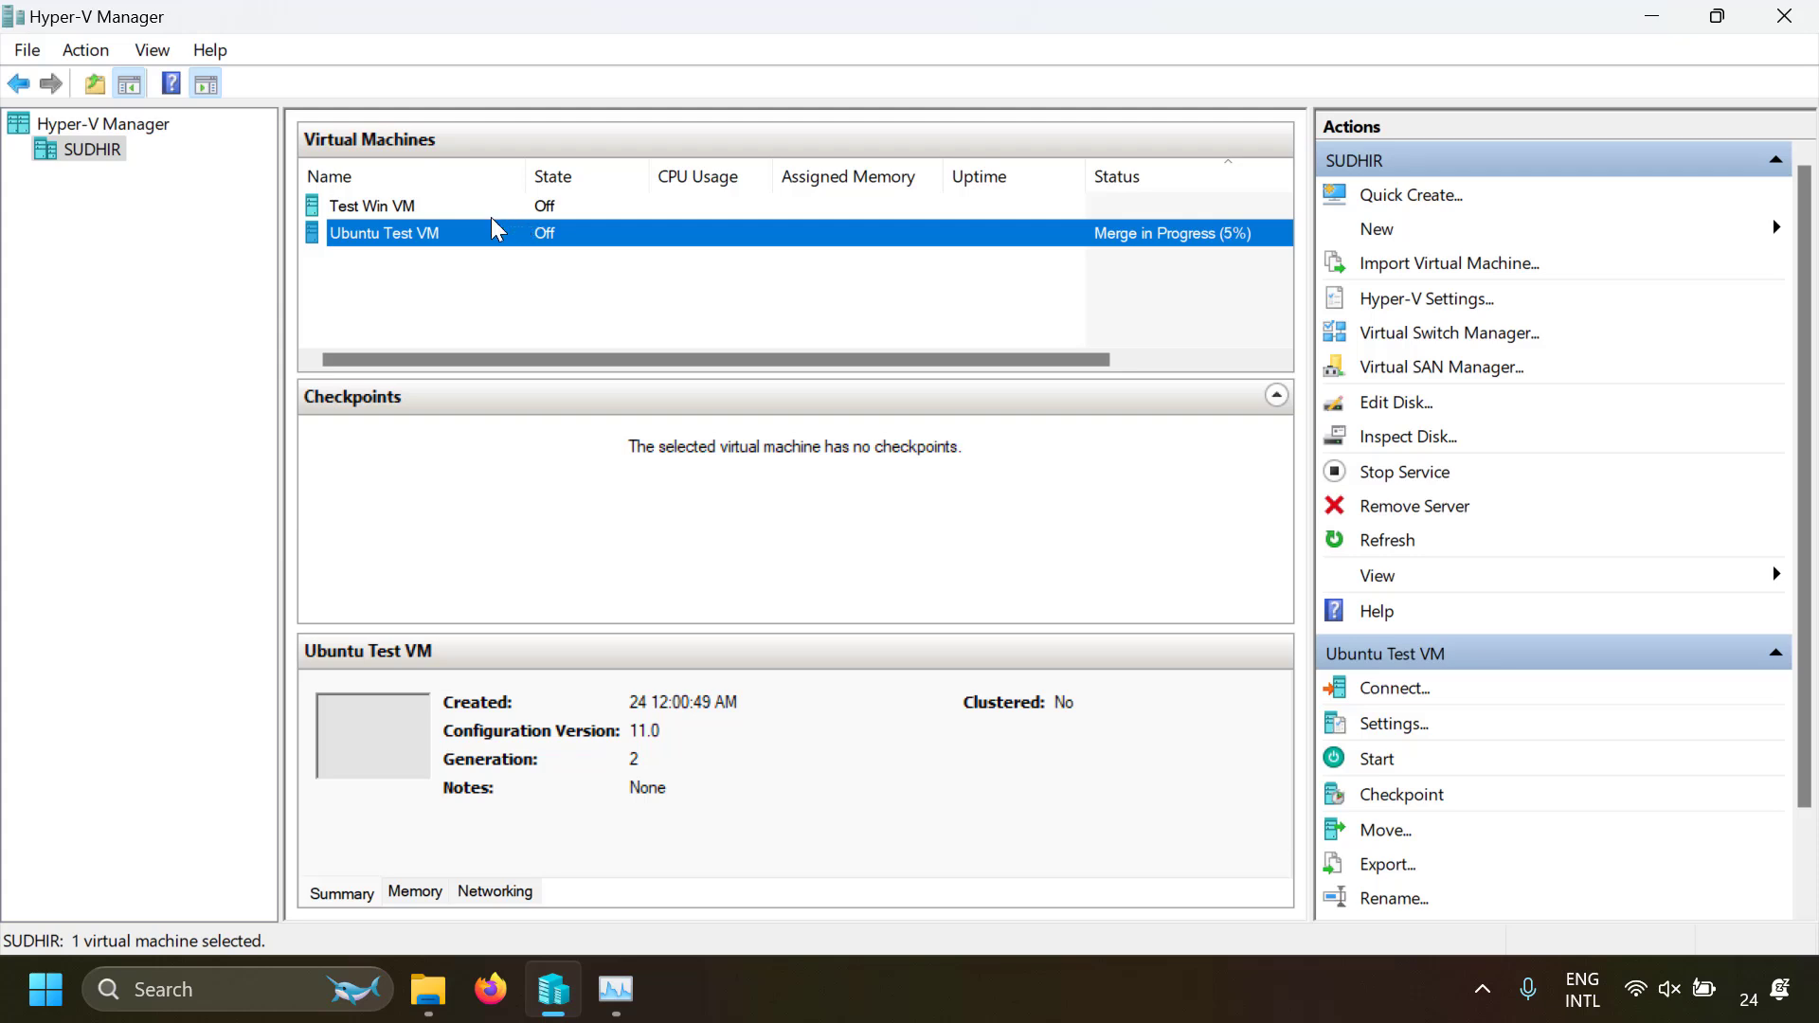
right_click(489, 239)
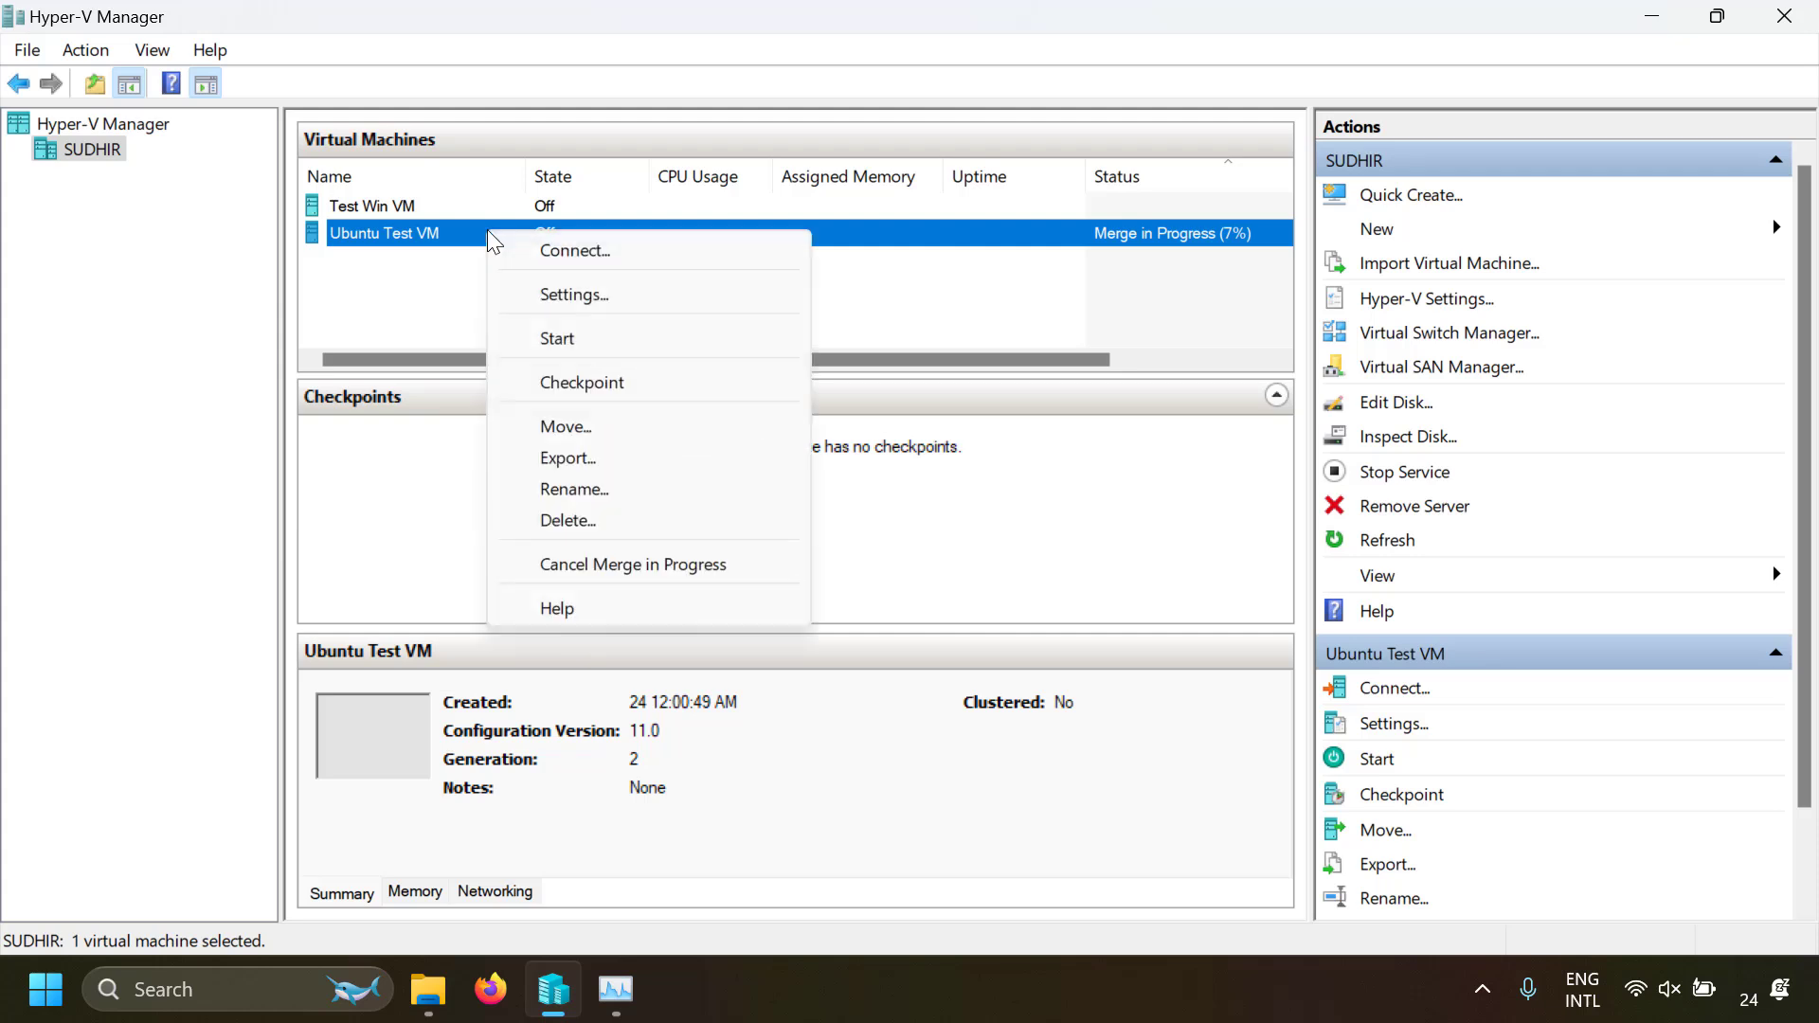
left_click(579, 520)
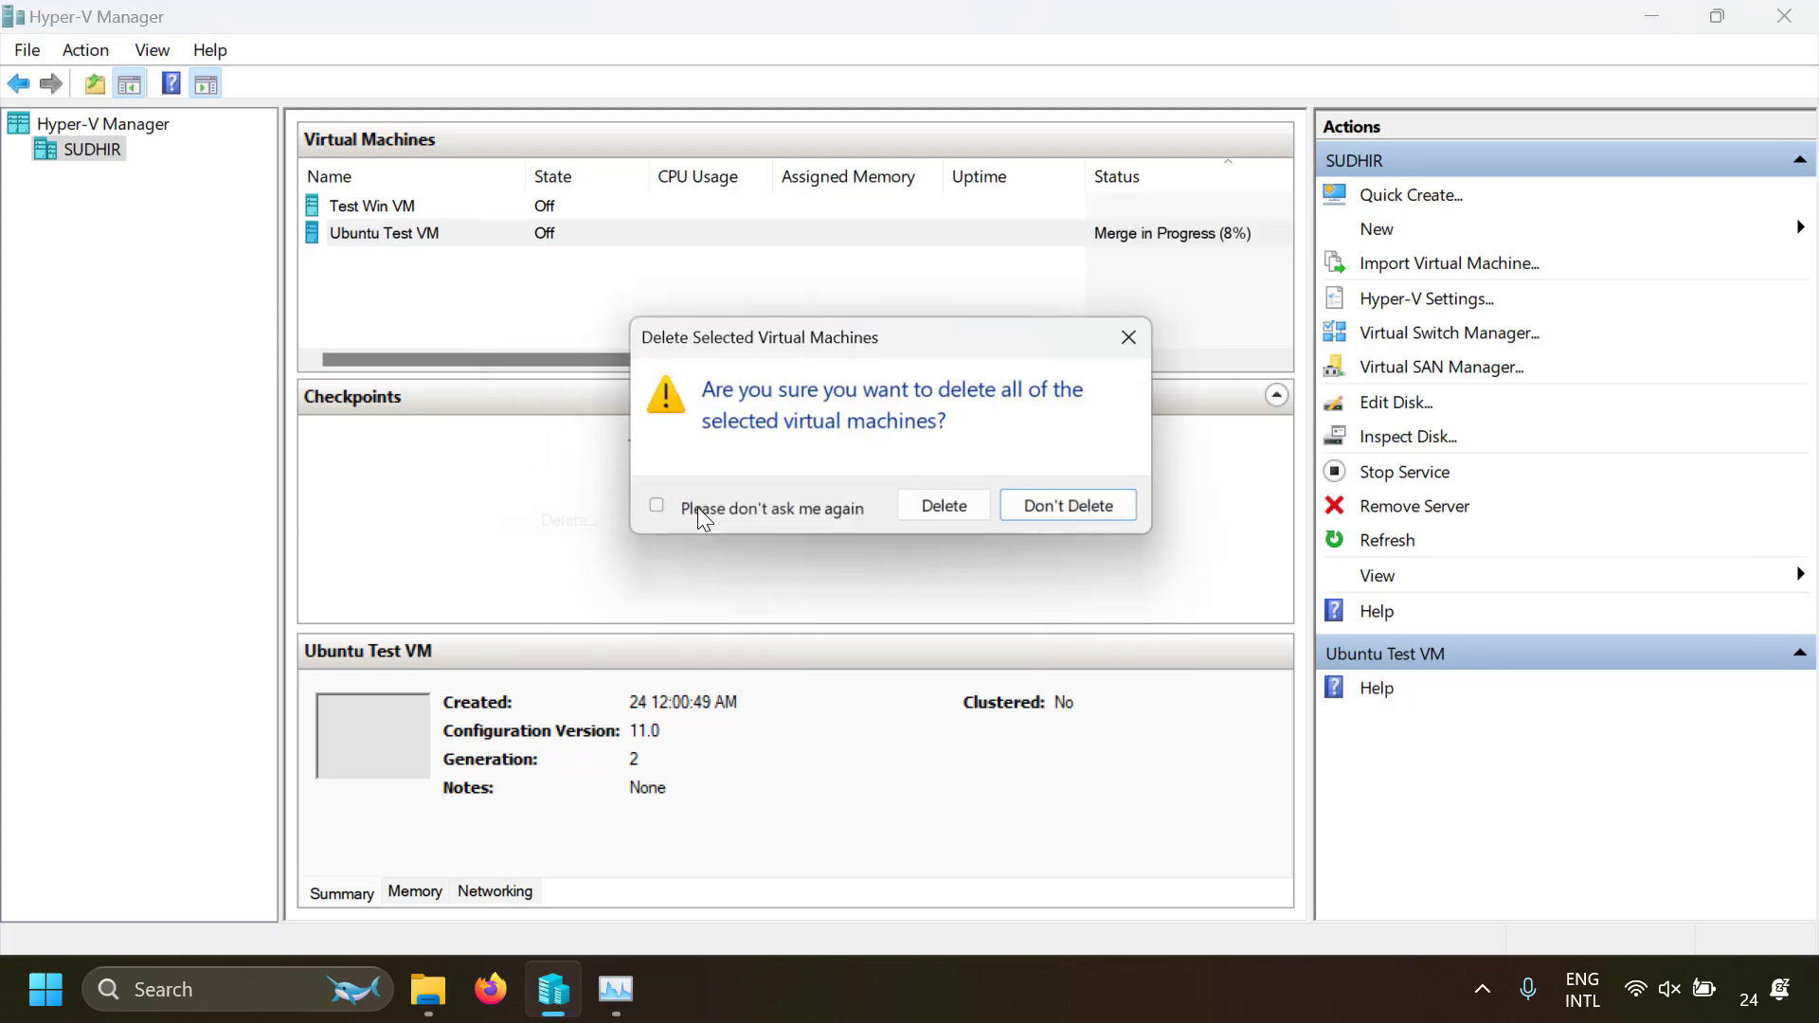
left_click(959, 523)
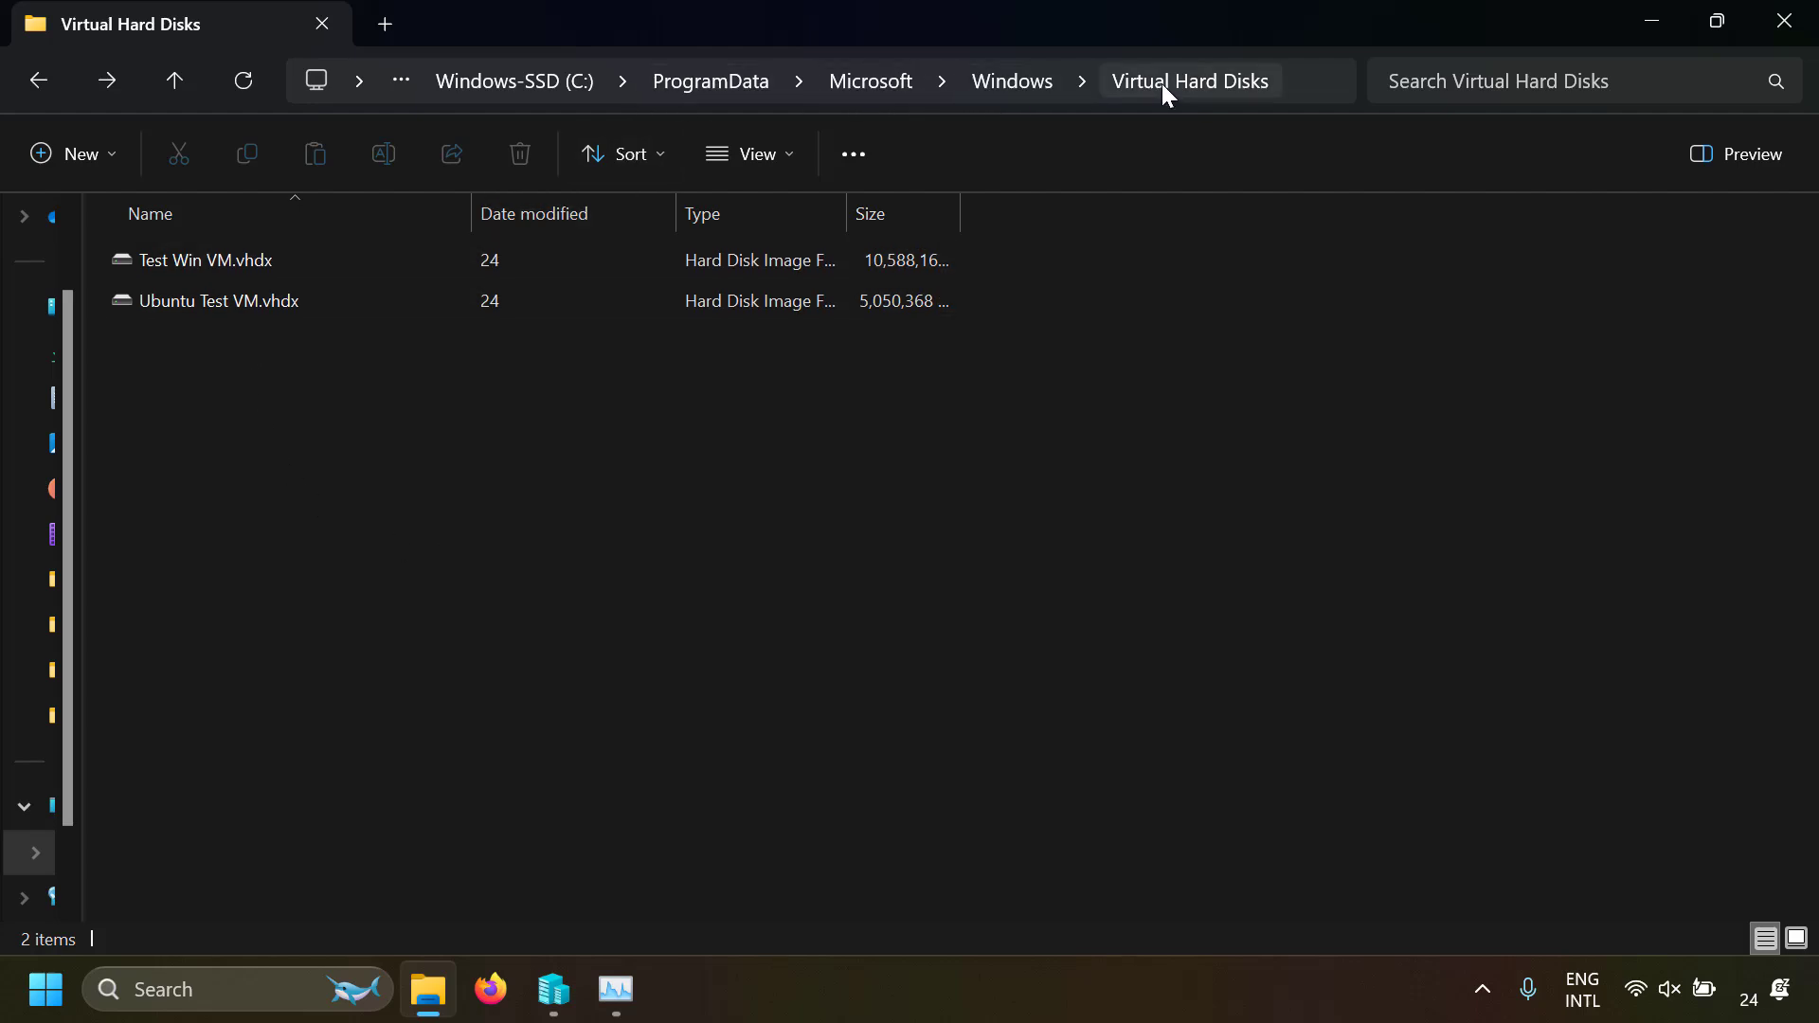
Delete Ubuntu Test VM.vhdx from the Virtual Hard Disks folder and switch back to Hyper-V Manager
left_click(282, 296)
left_click(280, 296)
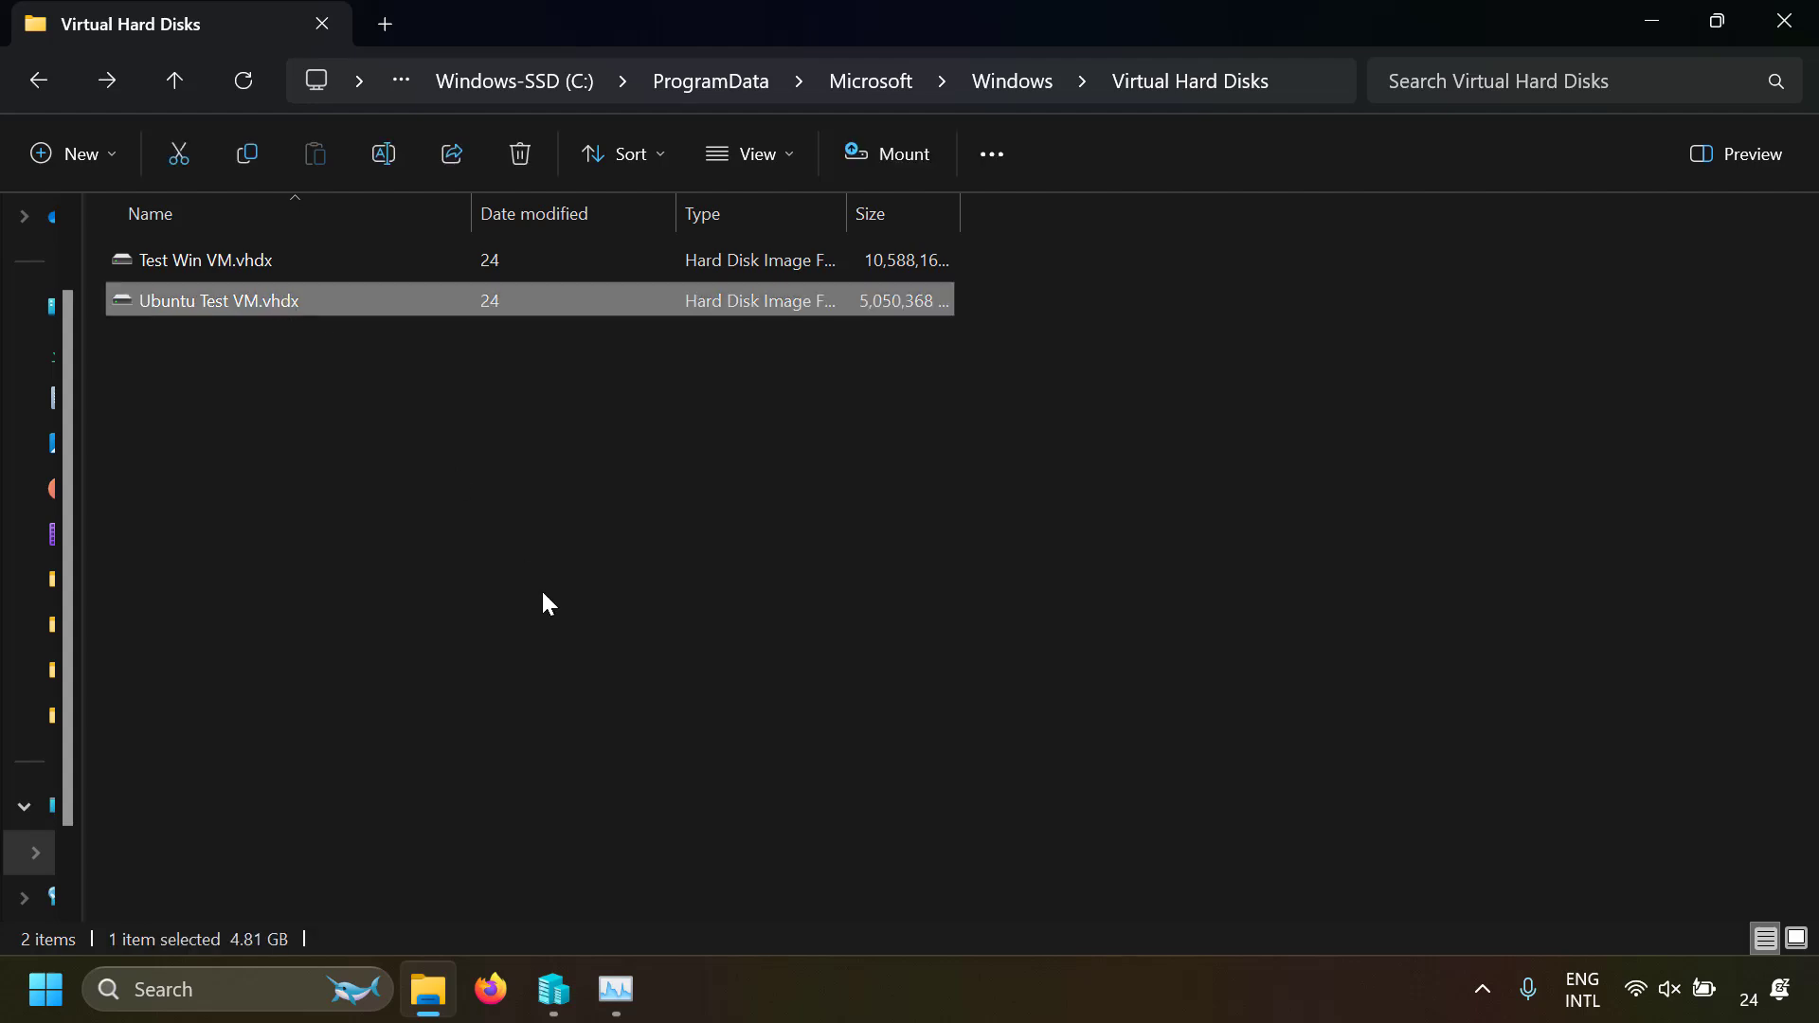
key("Delete")
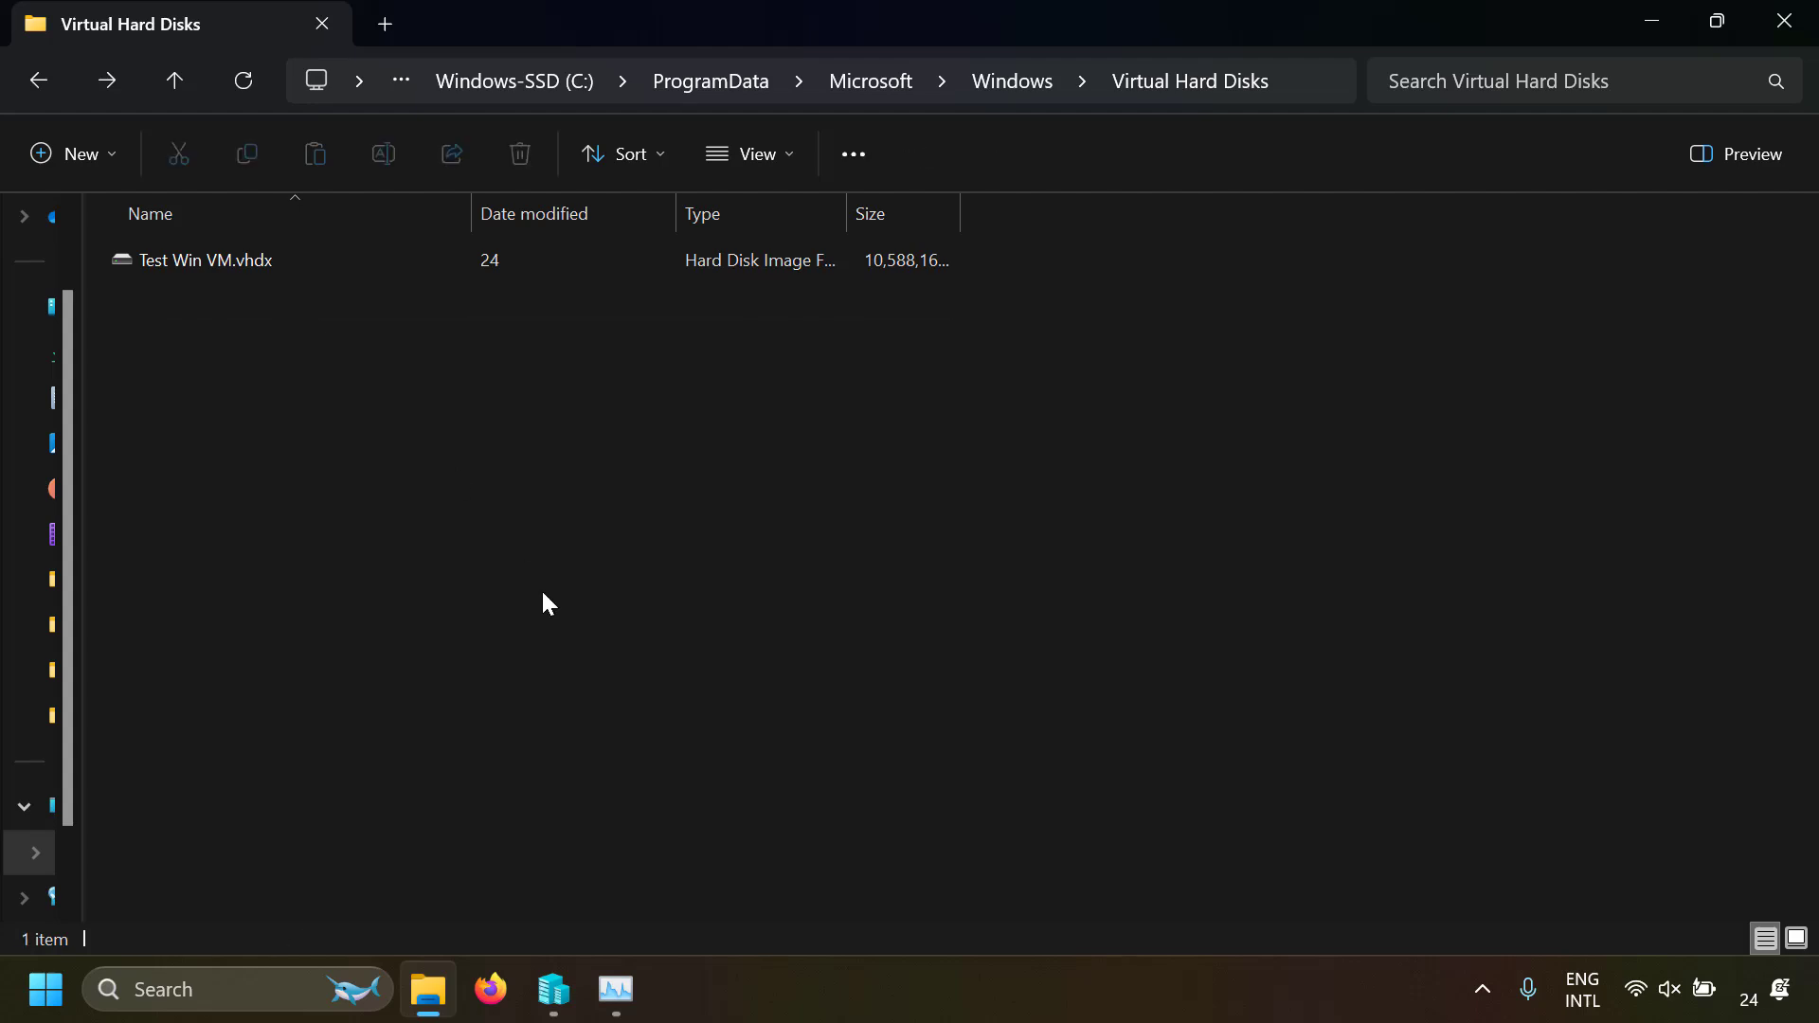
left_click(554, 990)
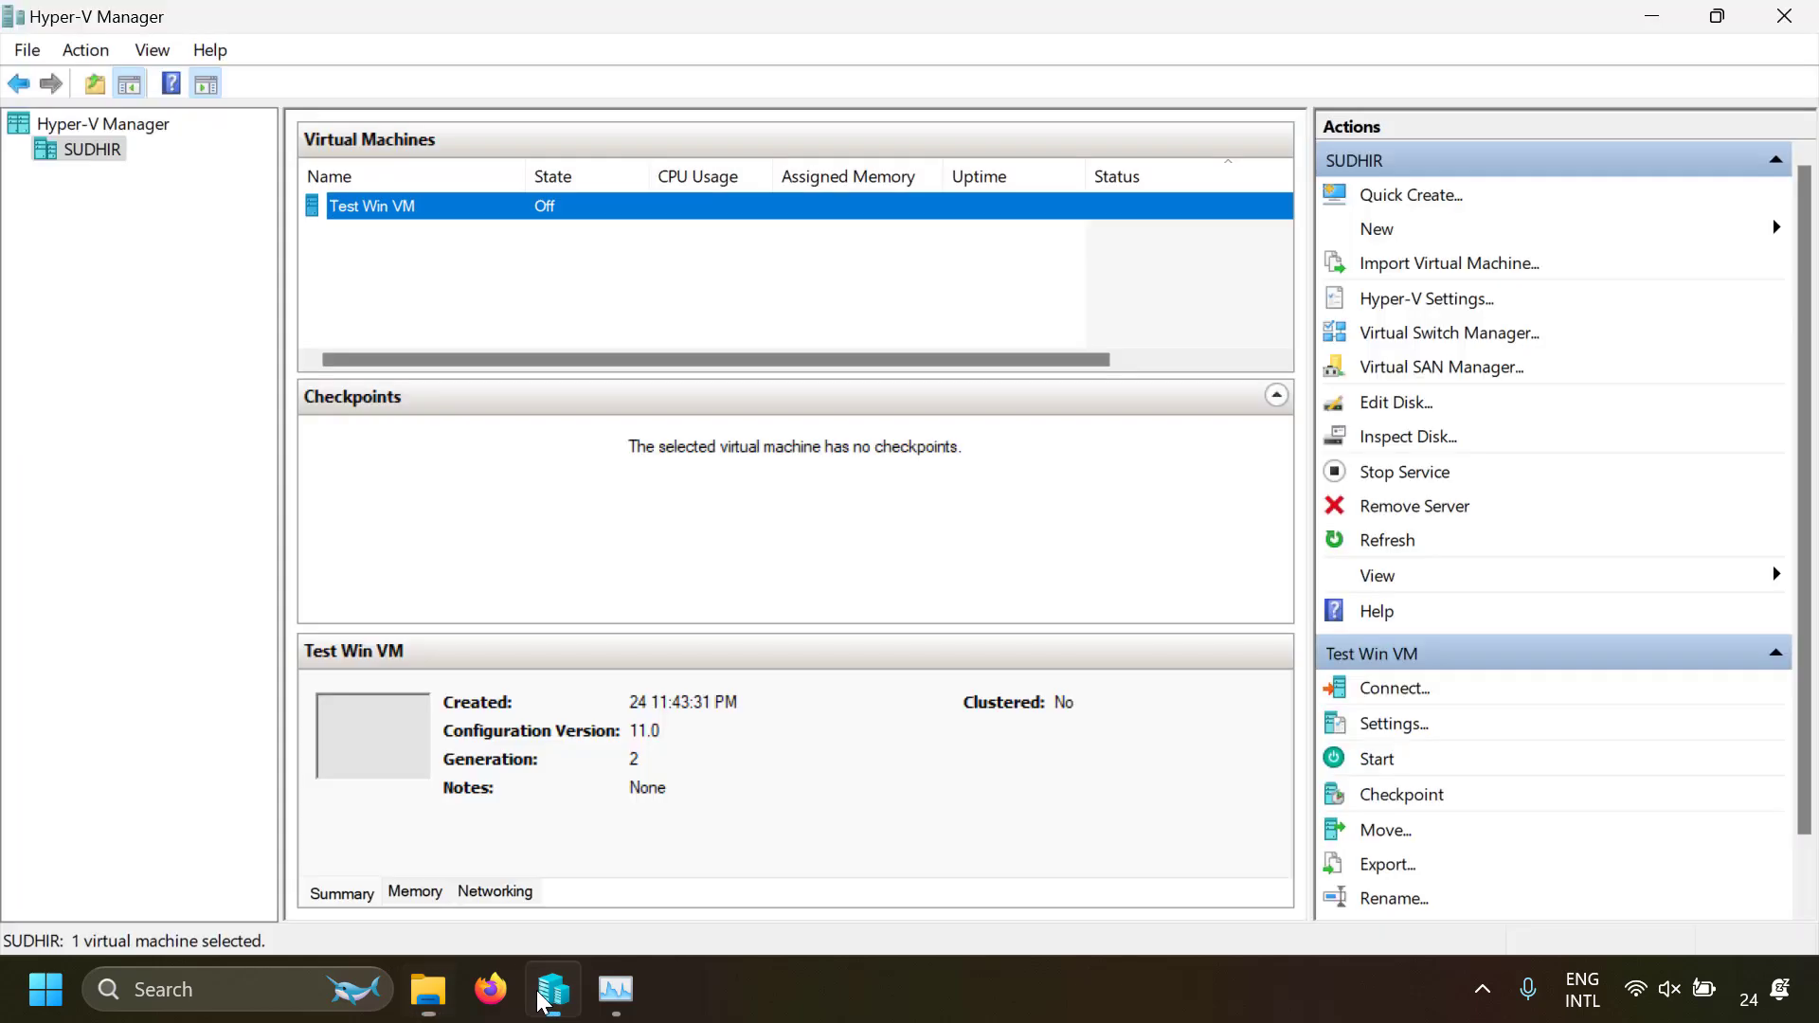
Find Turn Windows features on or off, clear the Hyper-V feature, and cancel without applying the change
key("super")
type("window featu")
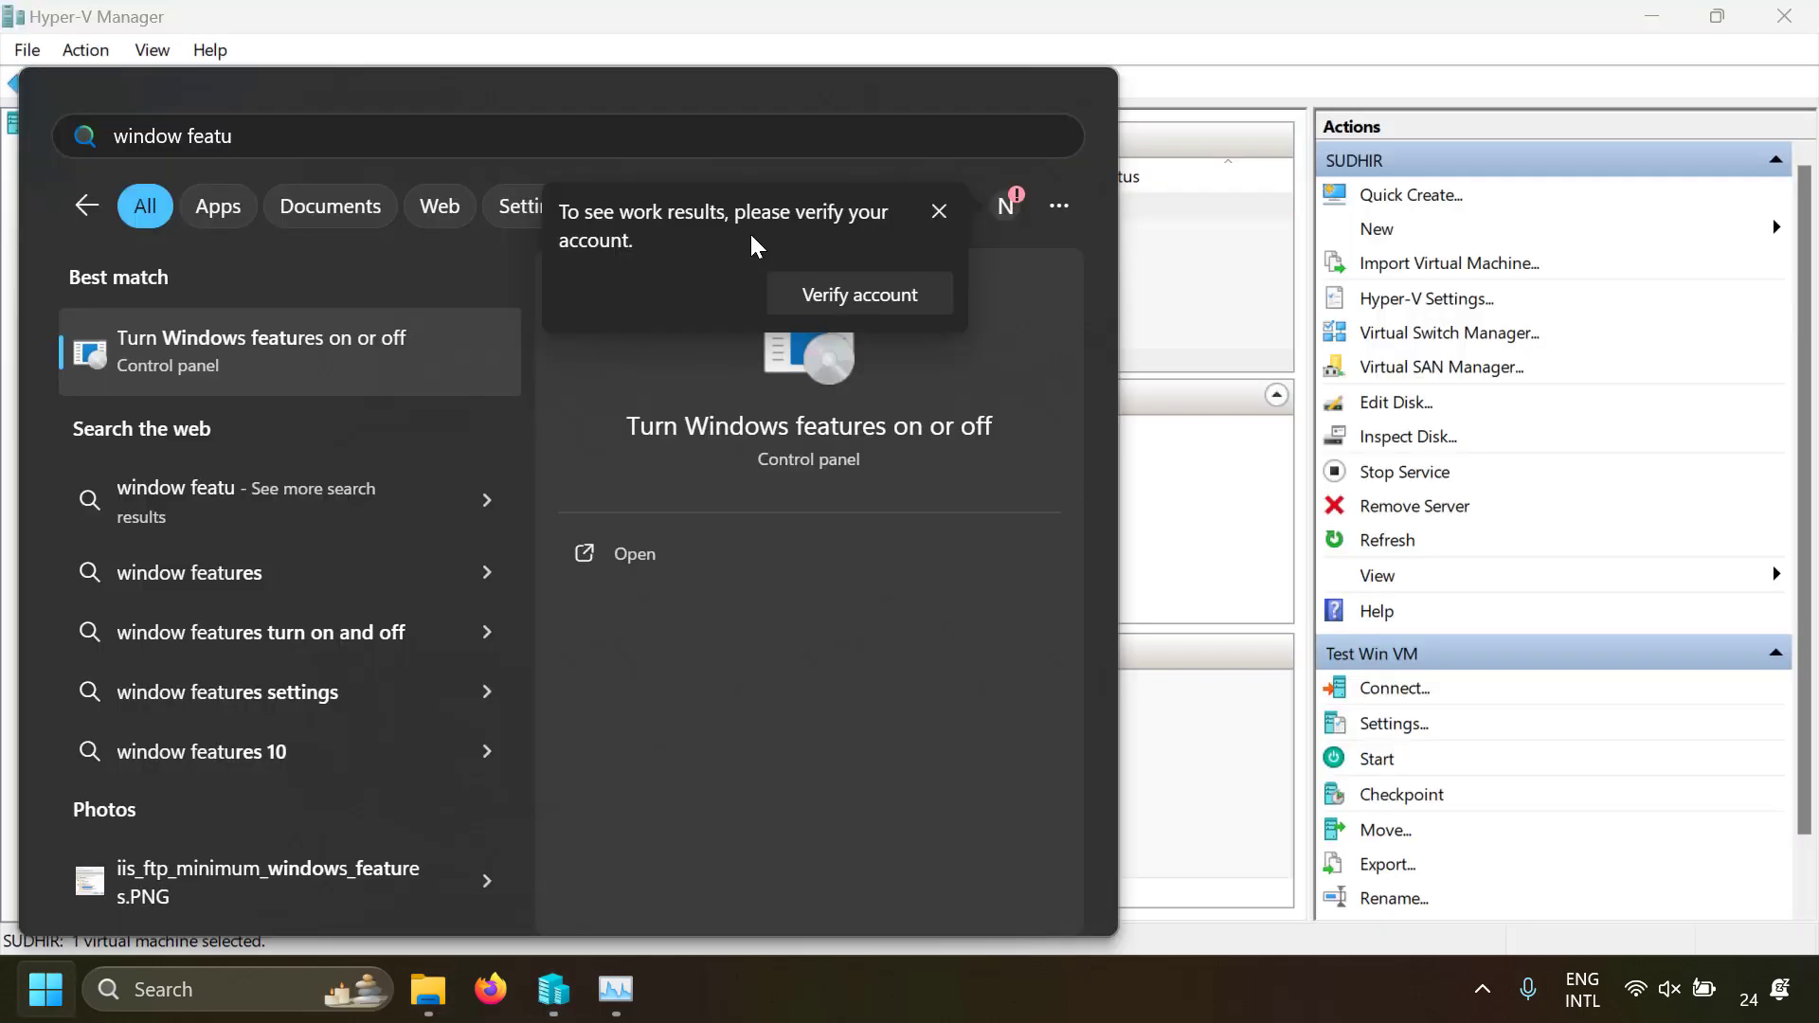
left_click(227, 343)
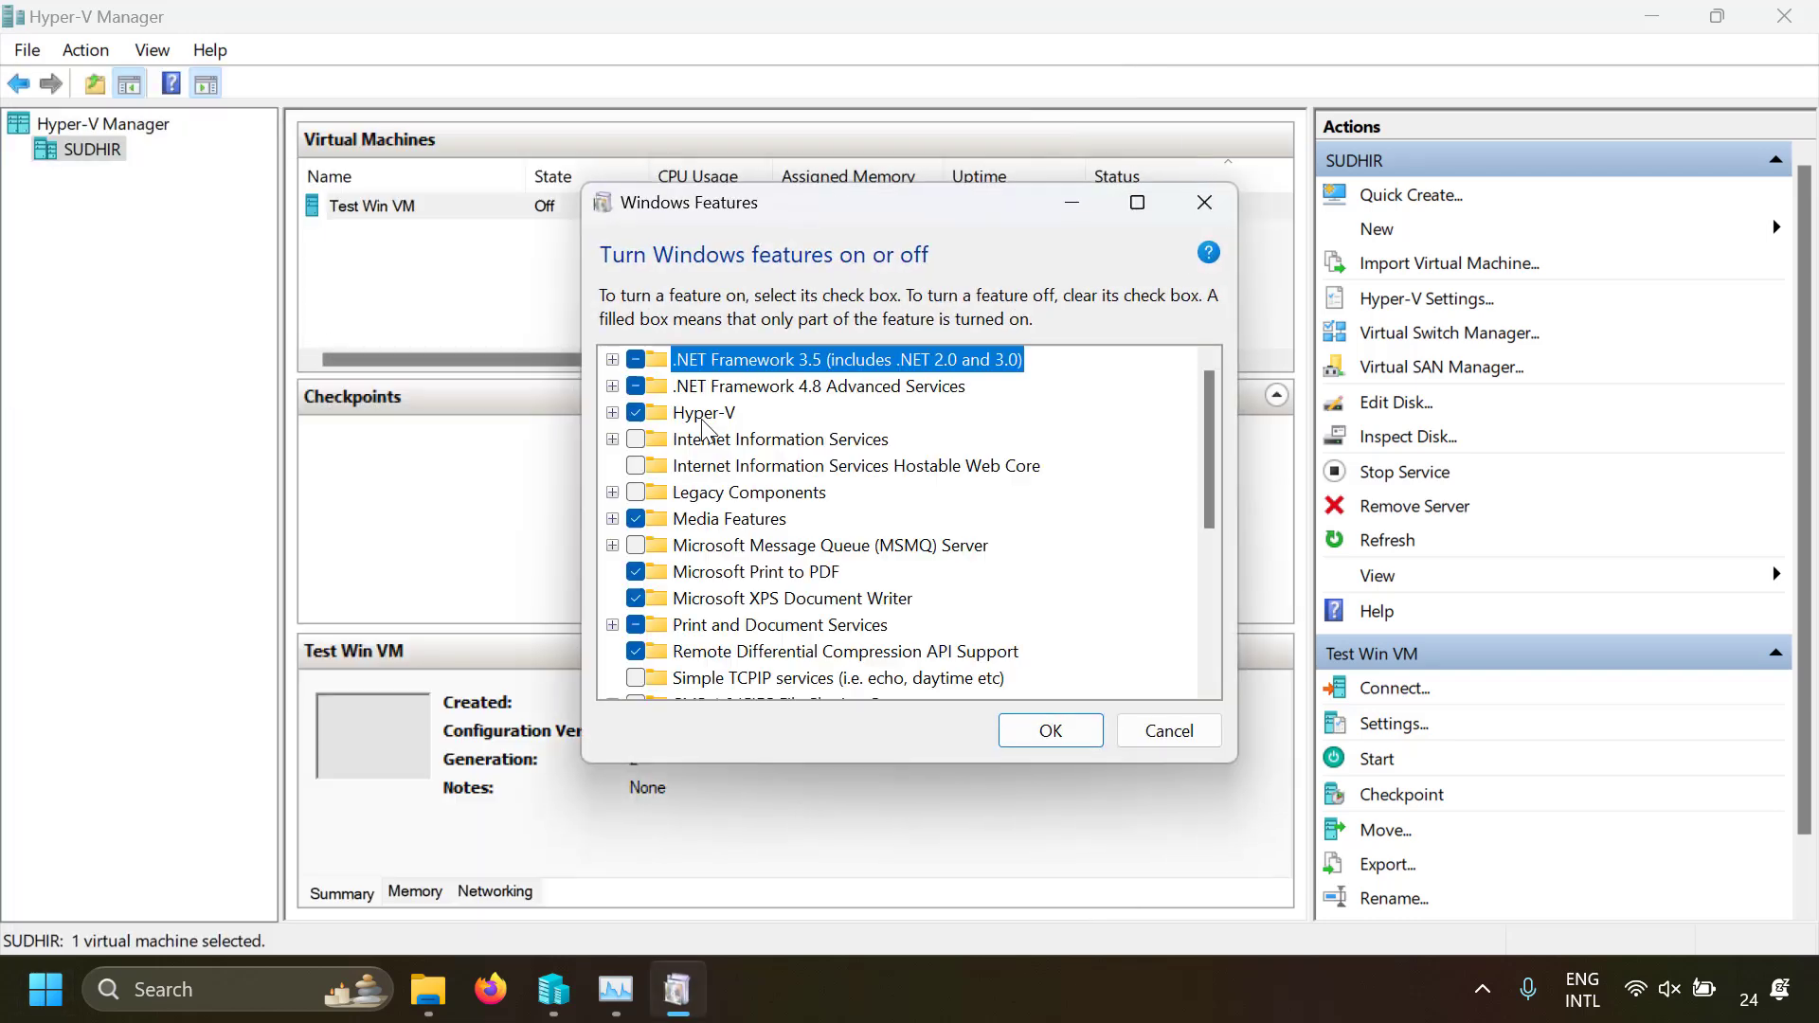
left_click(635, 412)
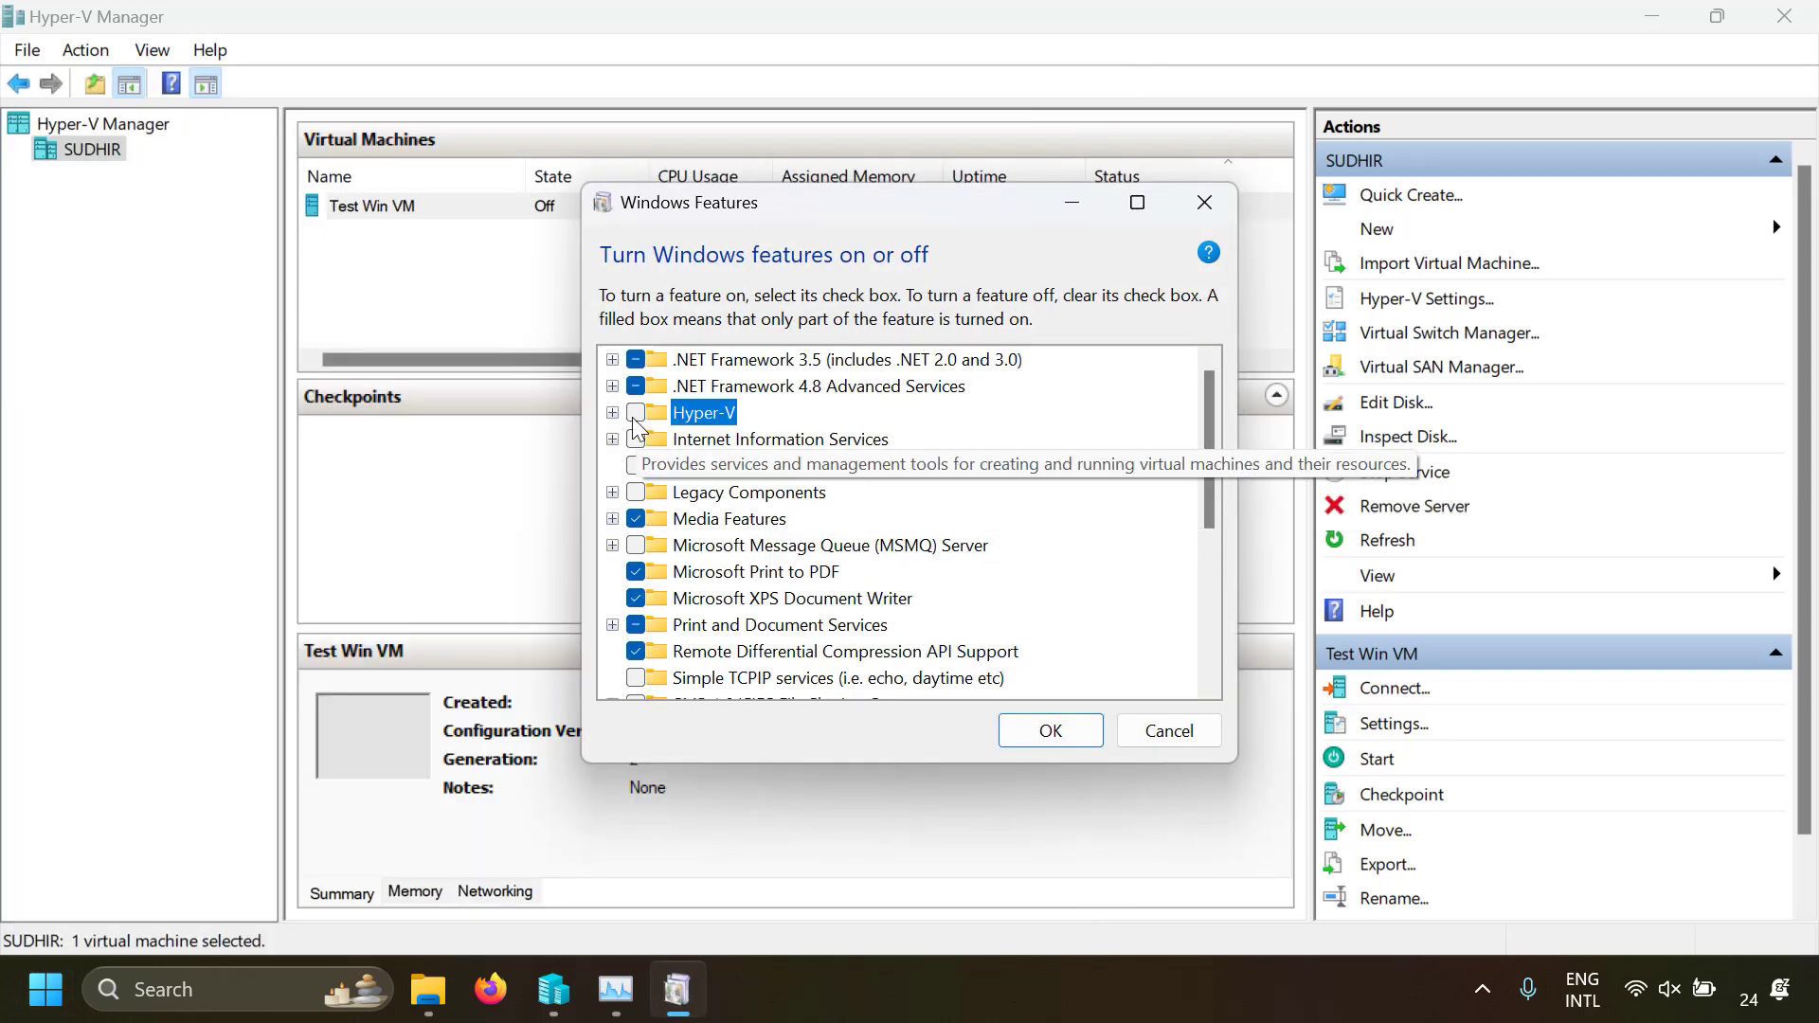
left_click(1166, 731)
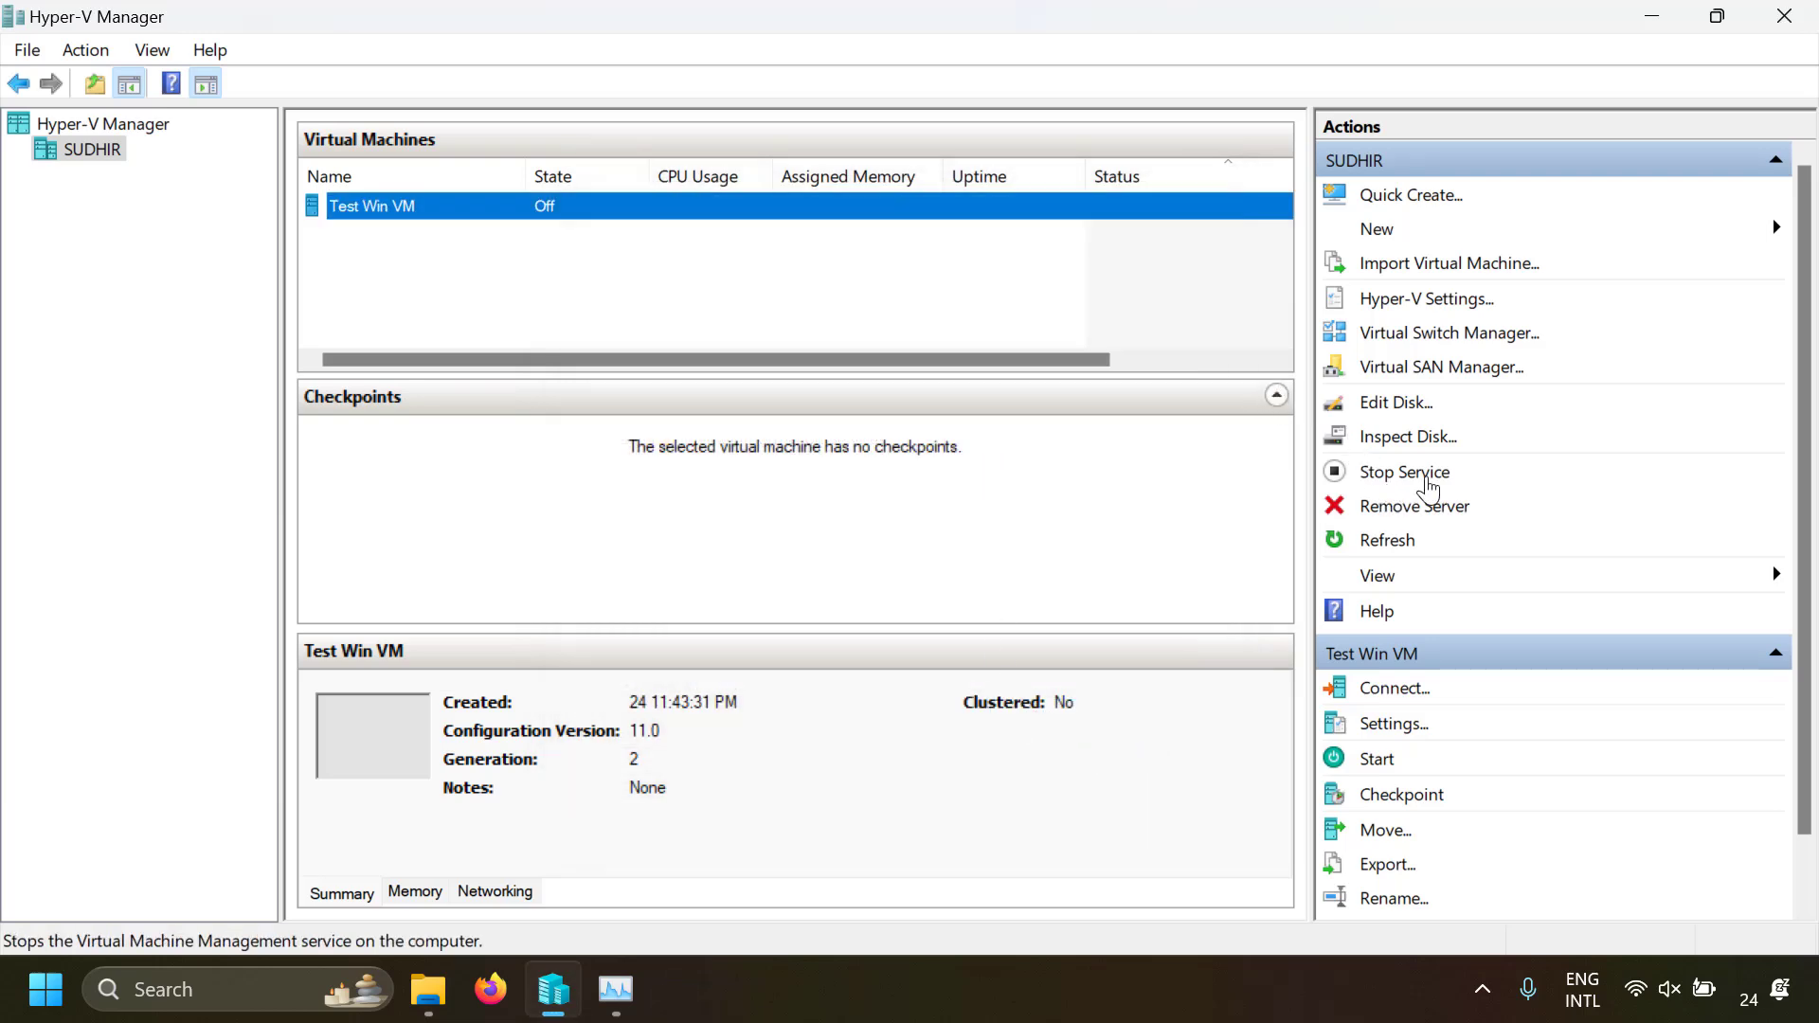
Stop the Virtual Machine Management service, confirm stopping it, and start the service again
left_click(1404, 472)
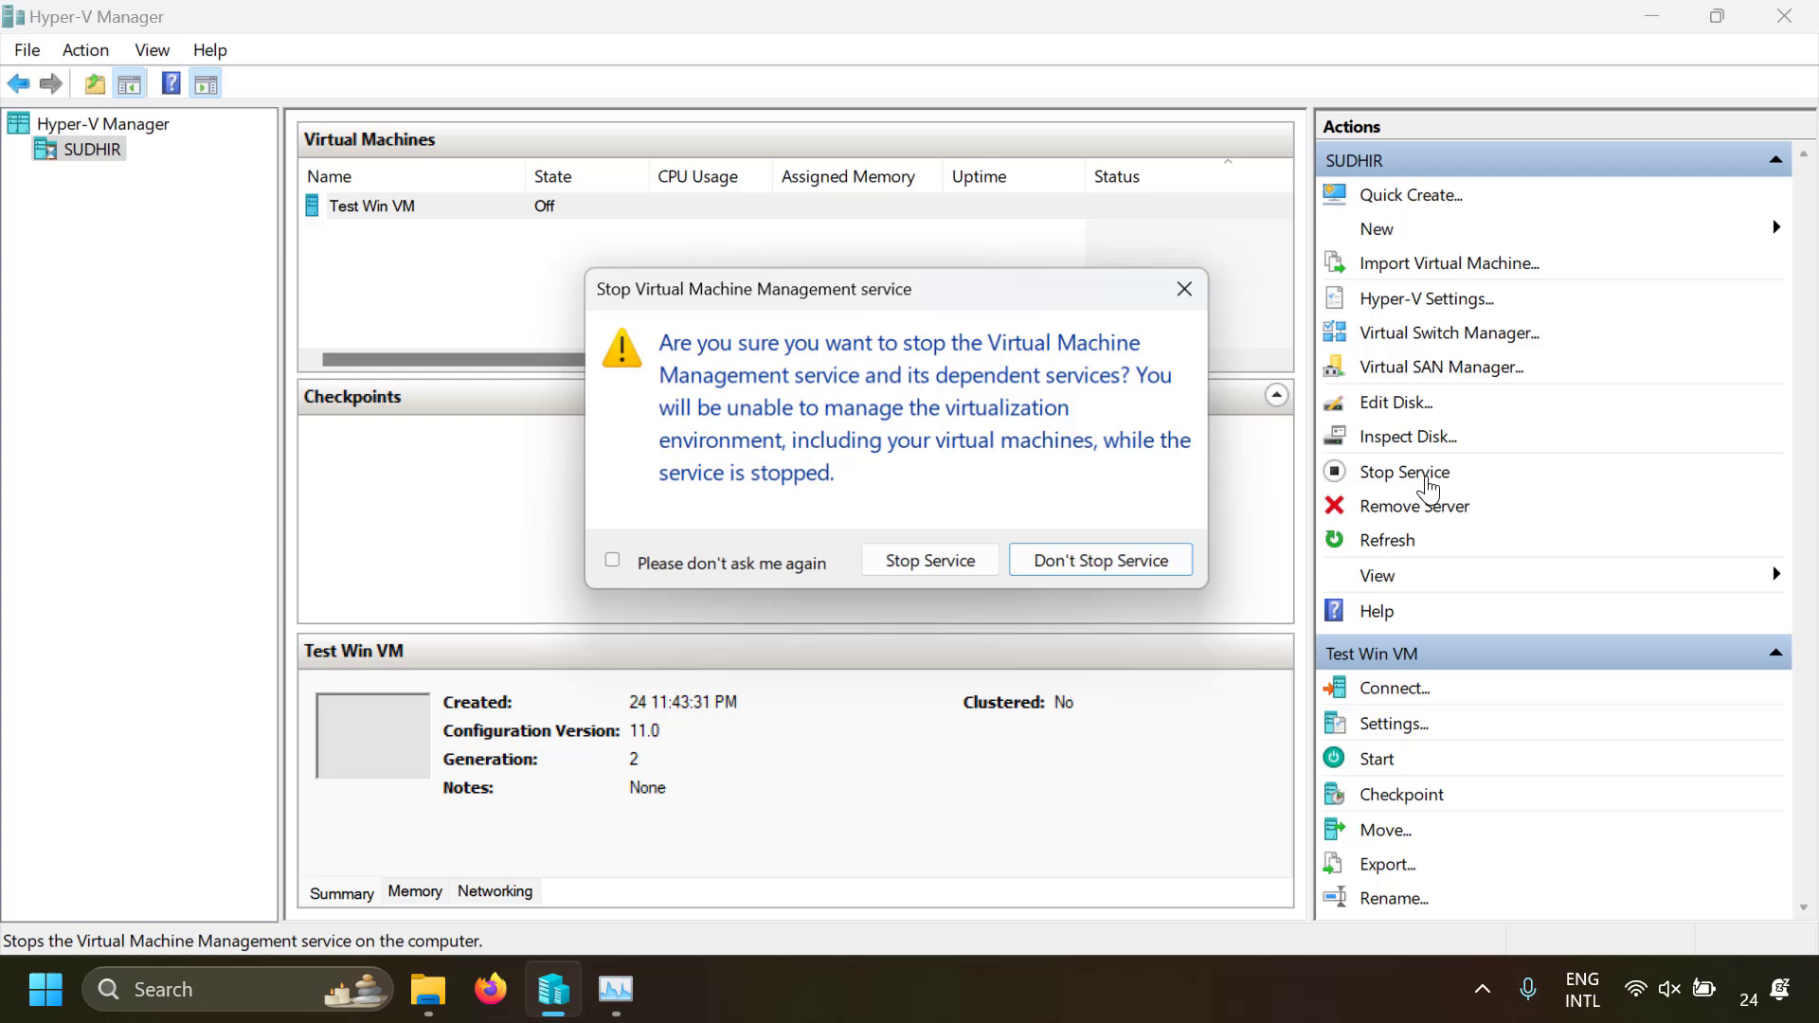
left_click(933, 565)
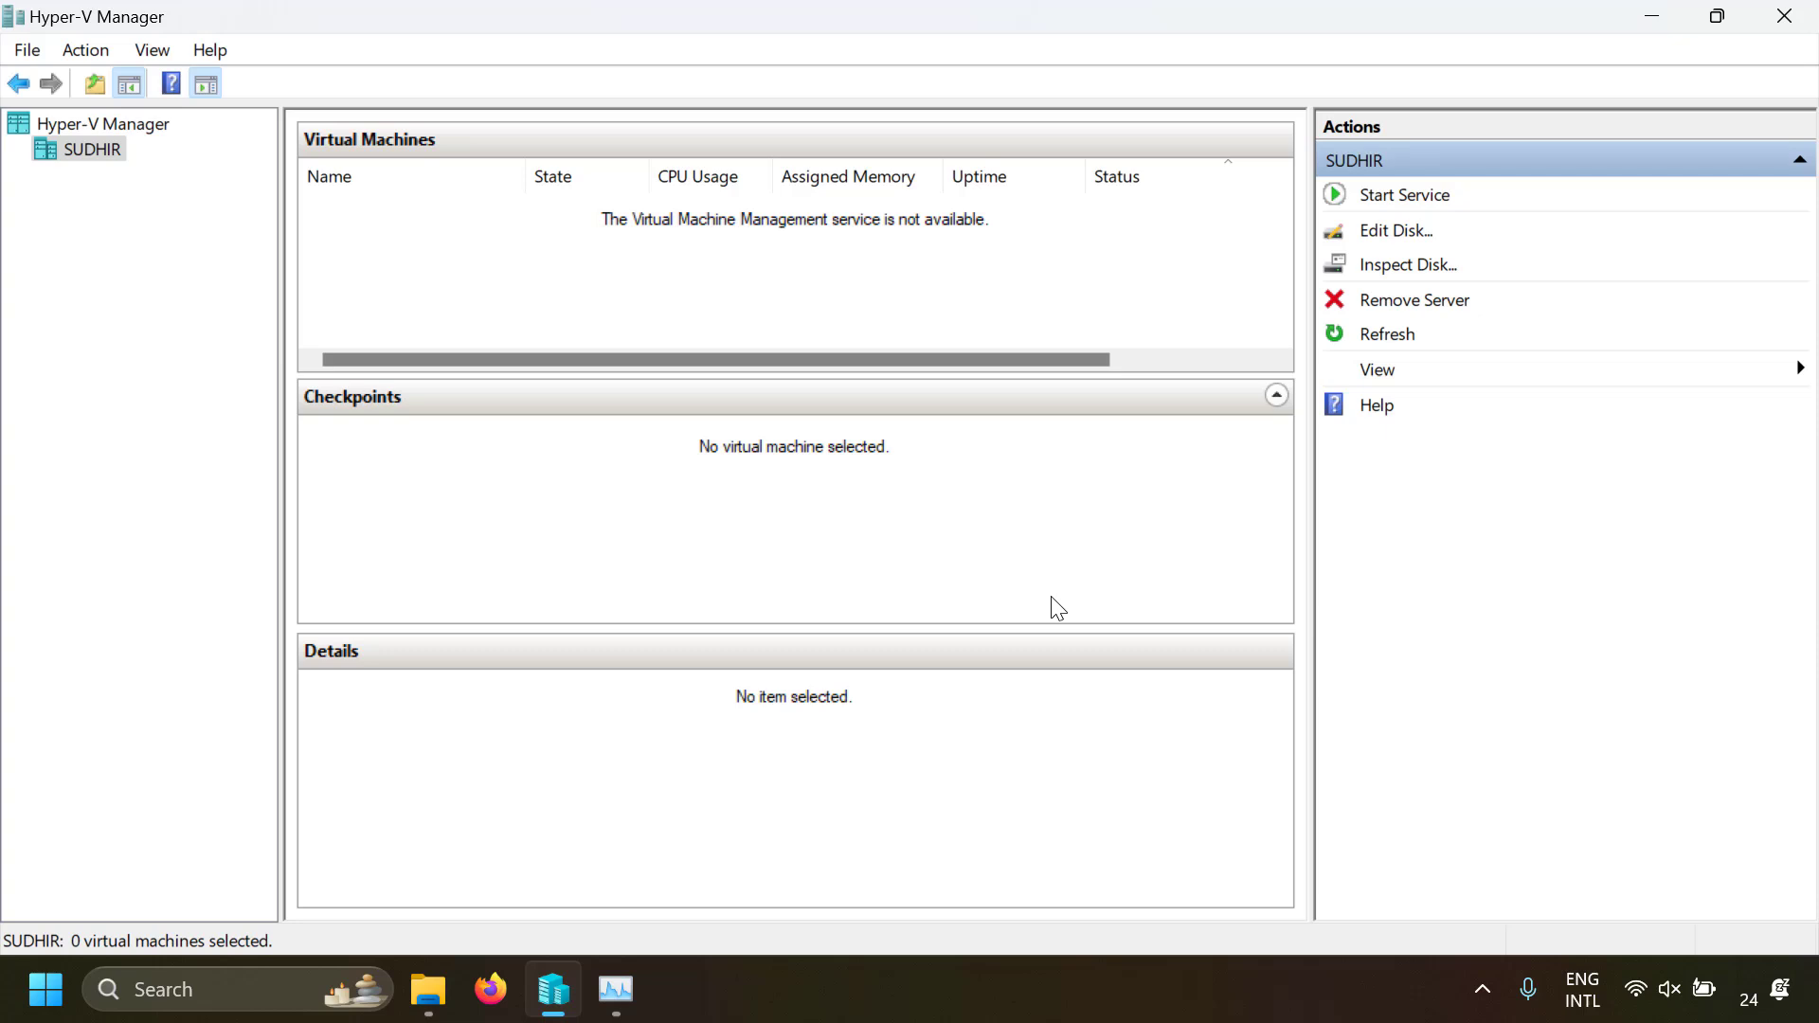
left_click(1407, 196)
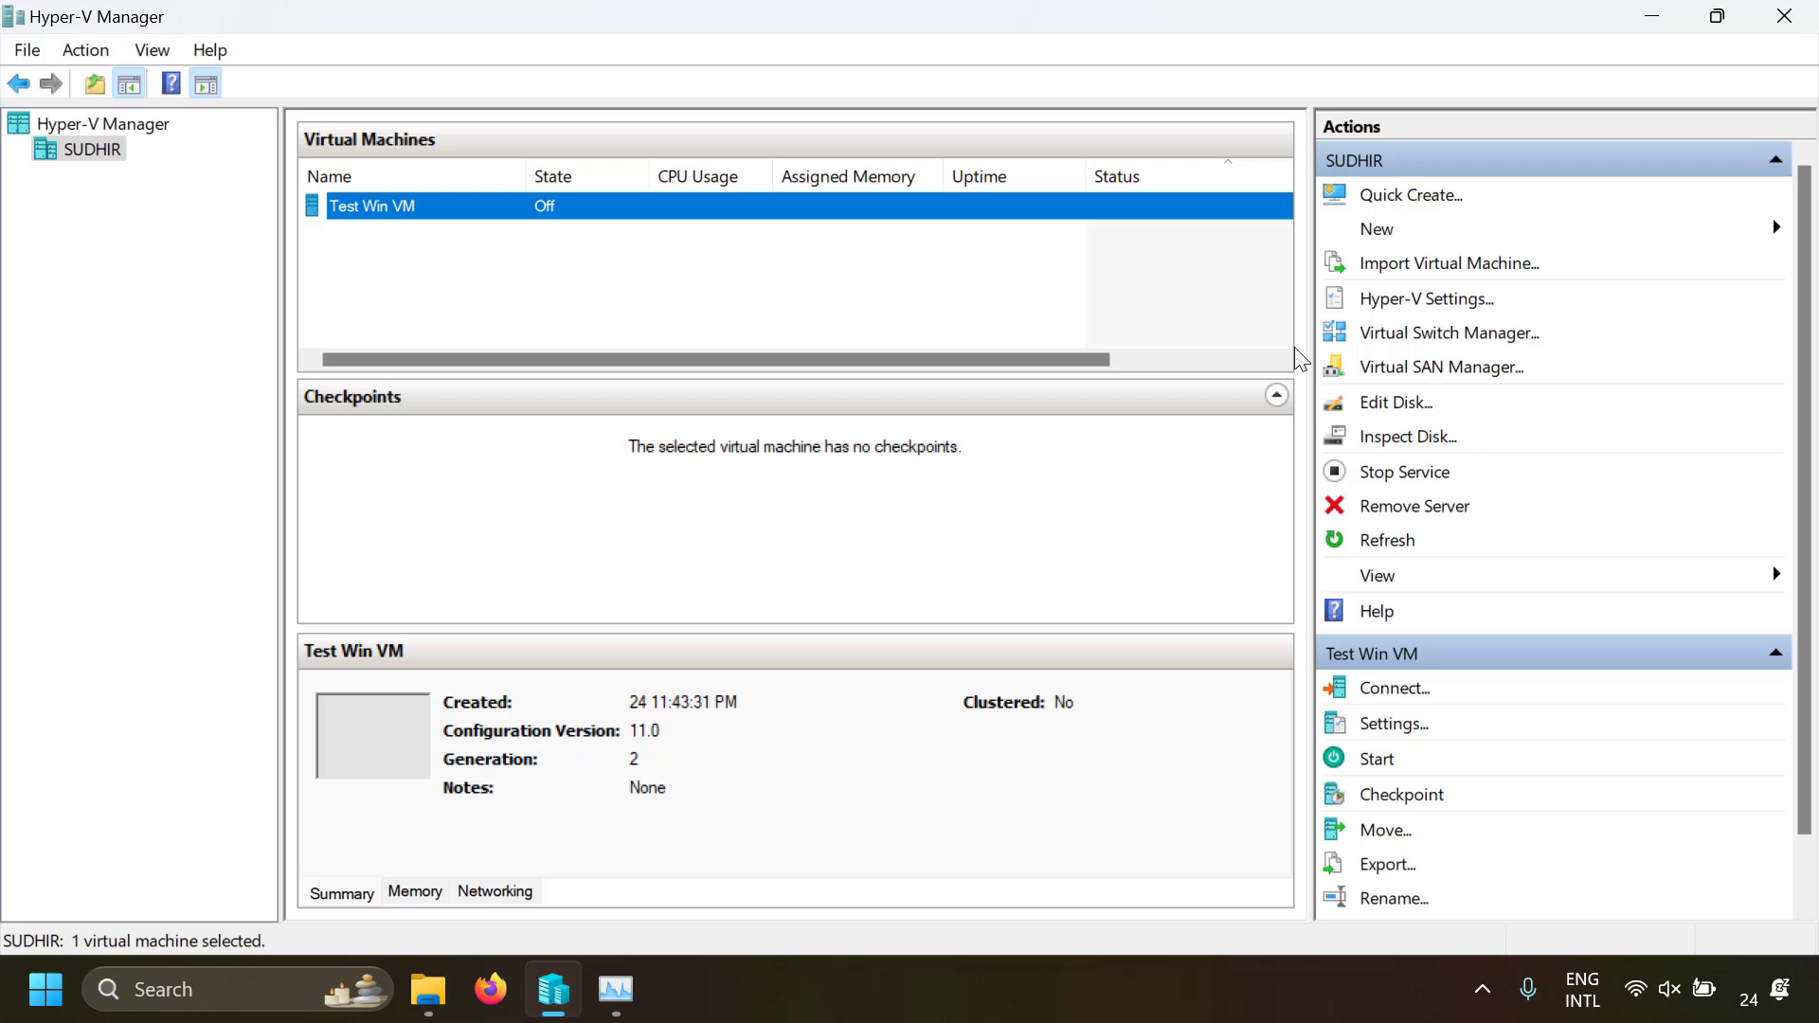
Open Windows Services, find Hyper-V Virtual Machine Management, and check its available start and stop commands without running any
key("super")
type("services")
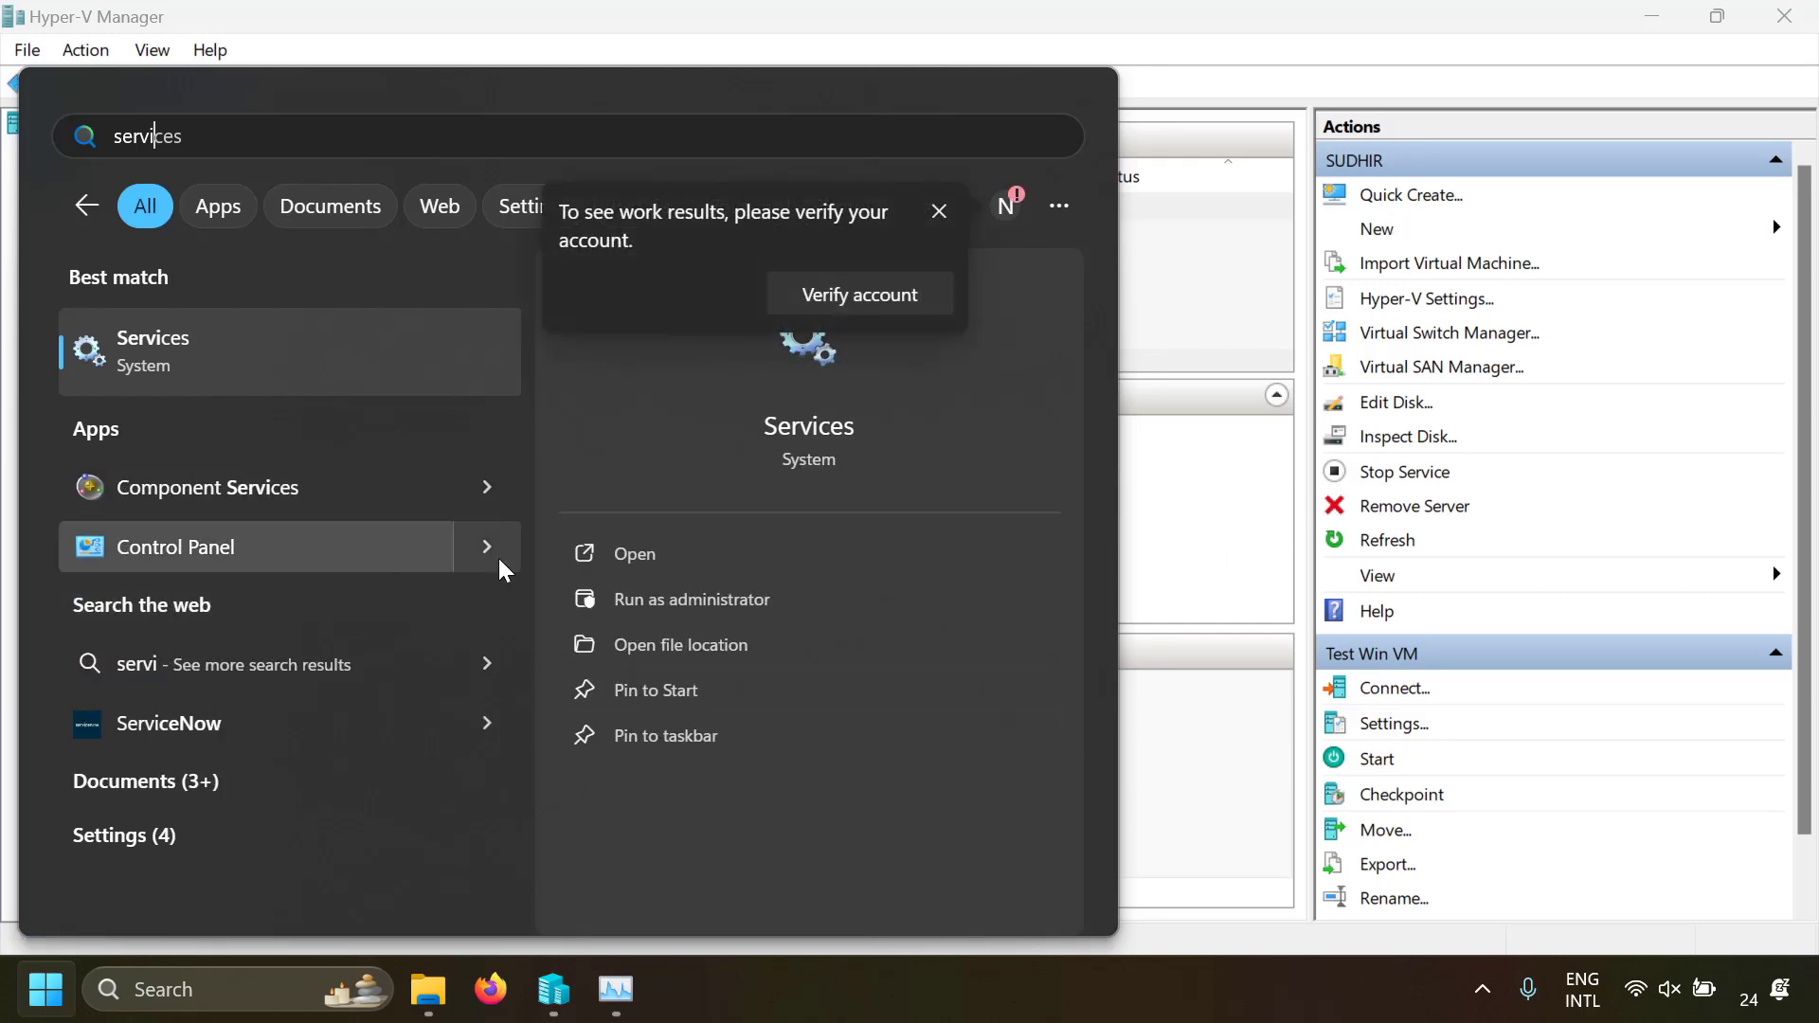
left_click(616, 572)
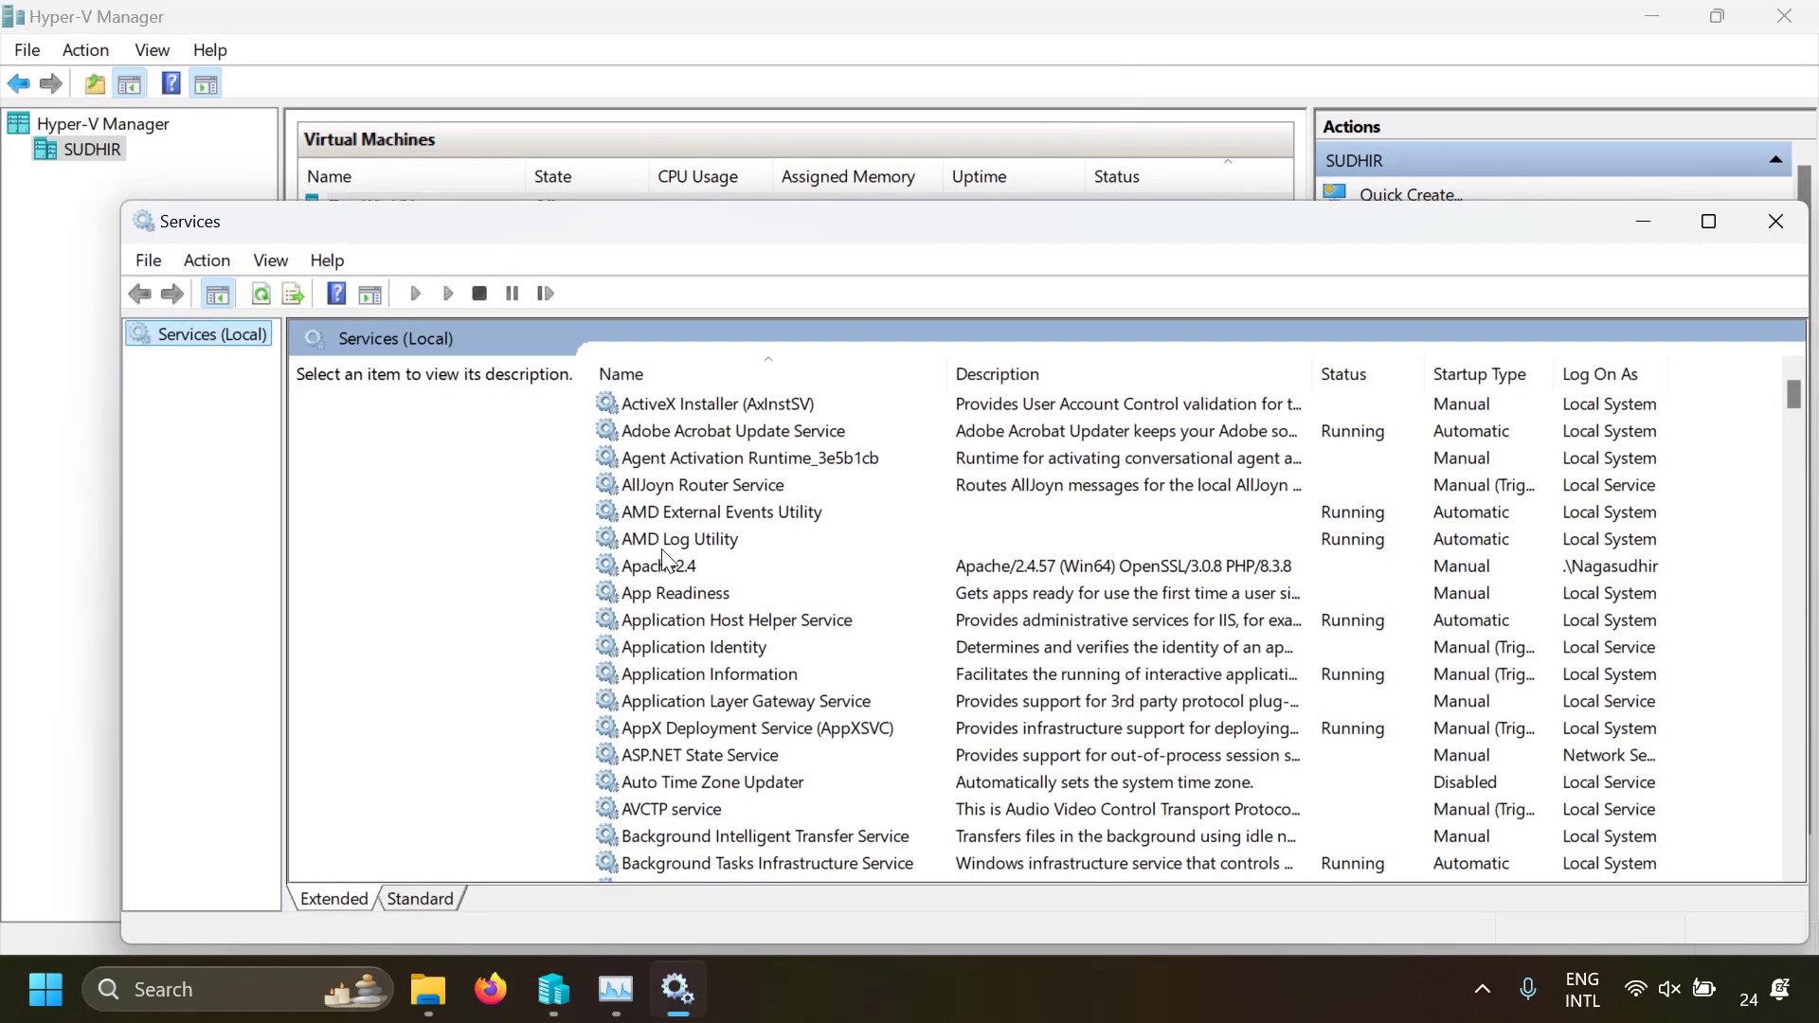
left_click(679, 540)
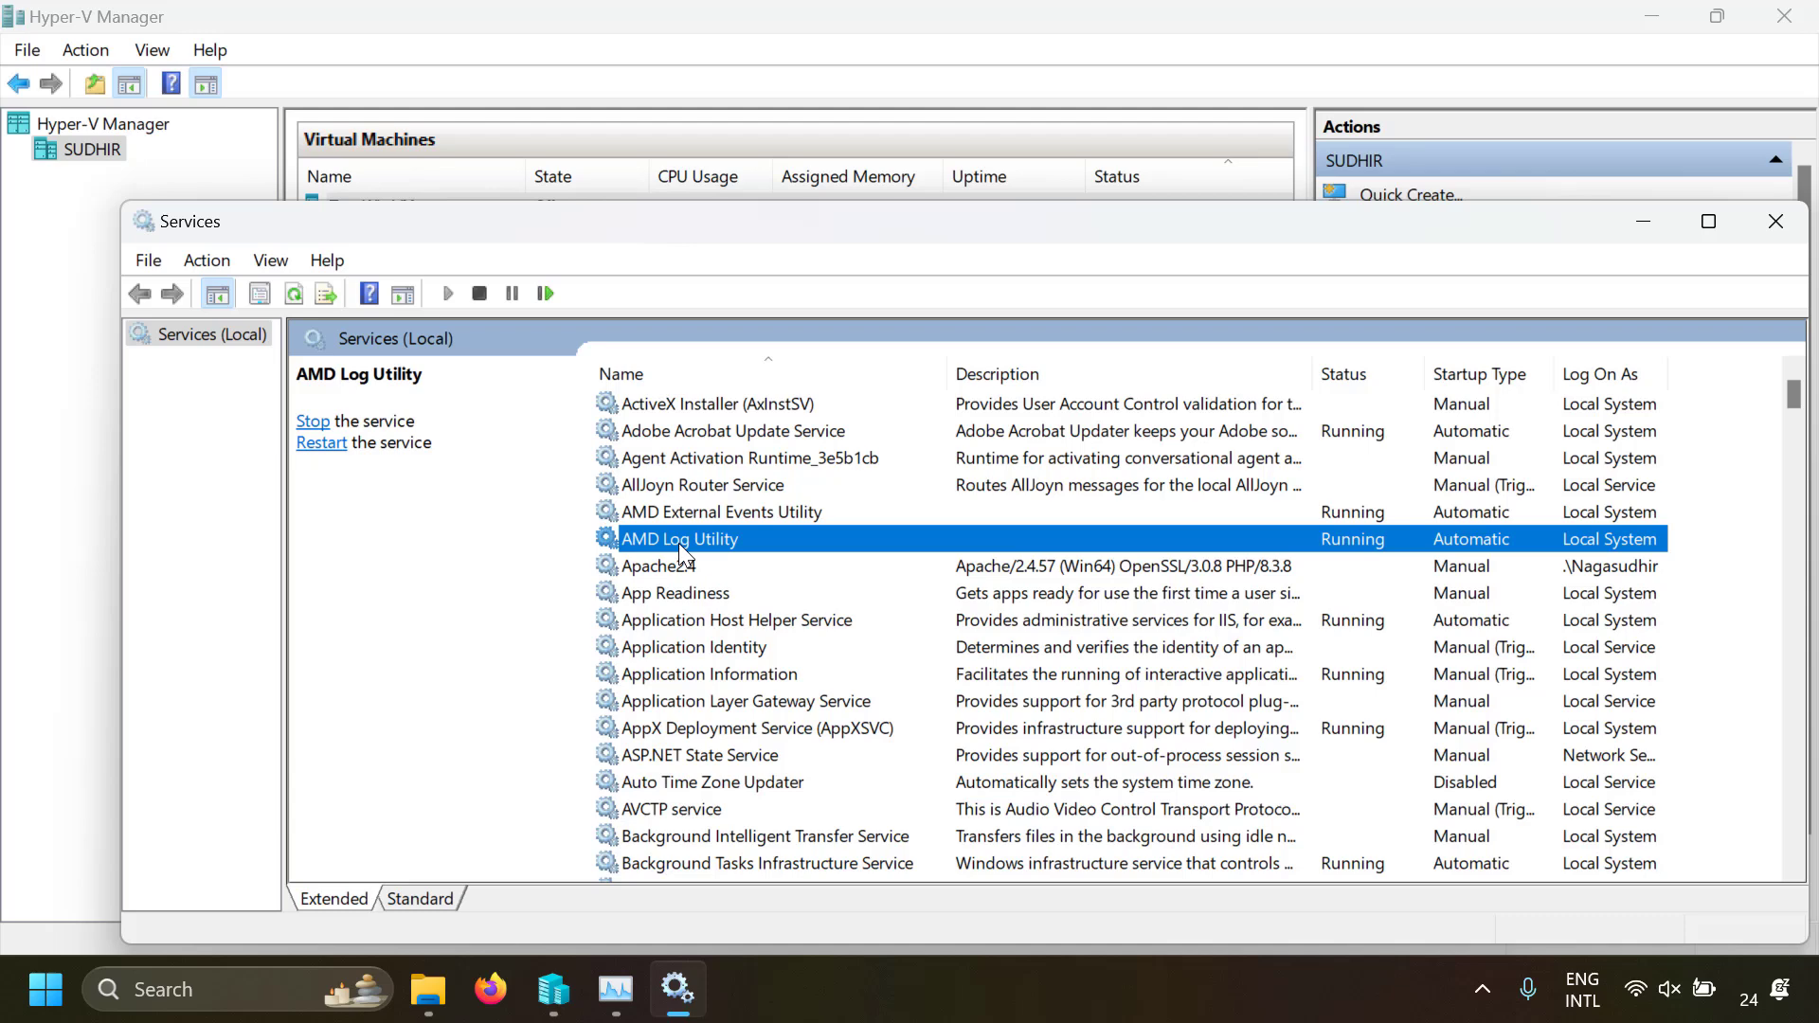
type("hy")
left_click(664, 756)
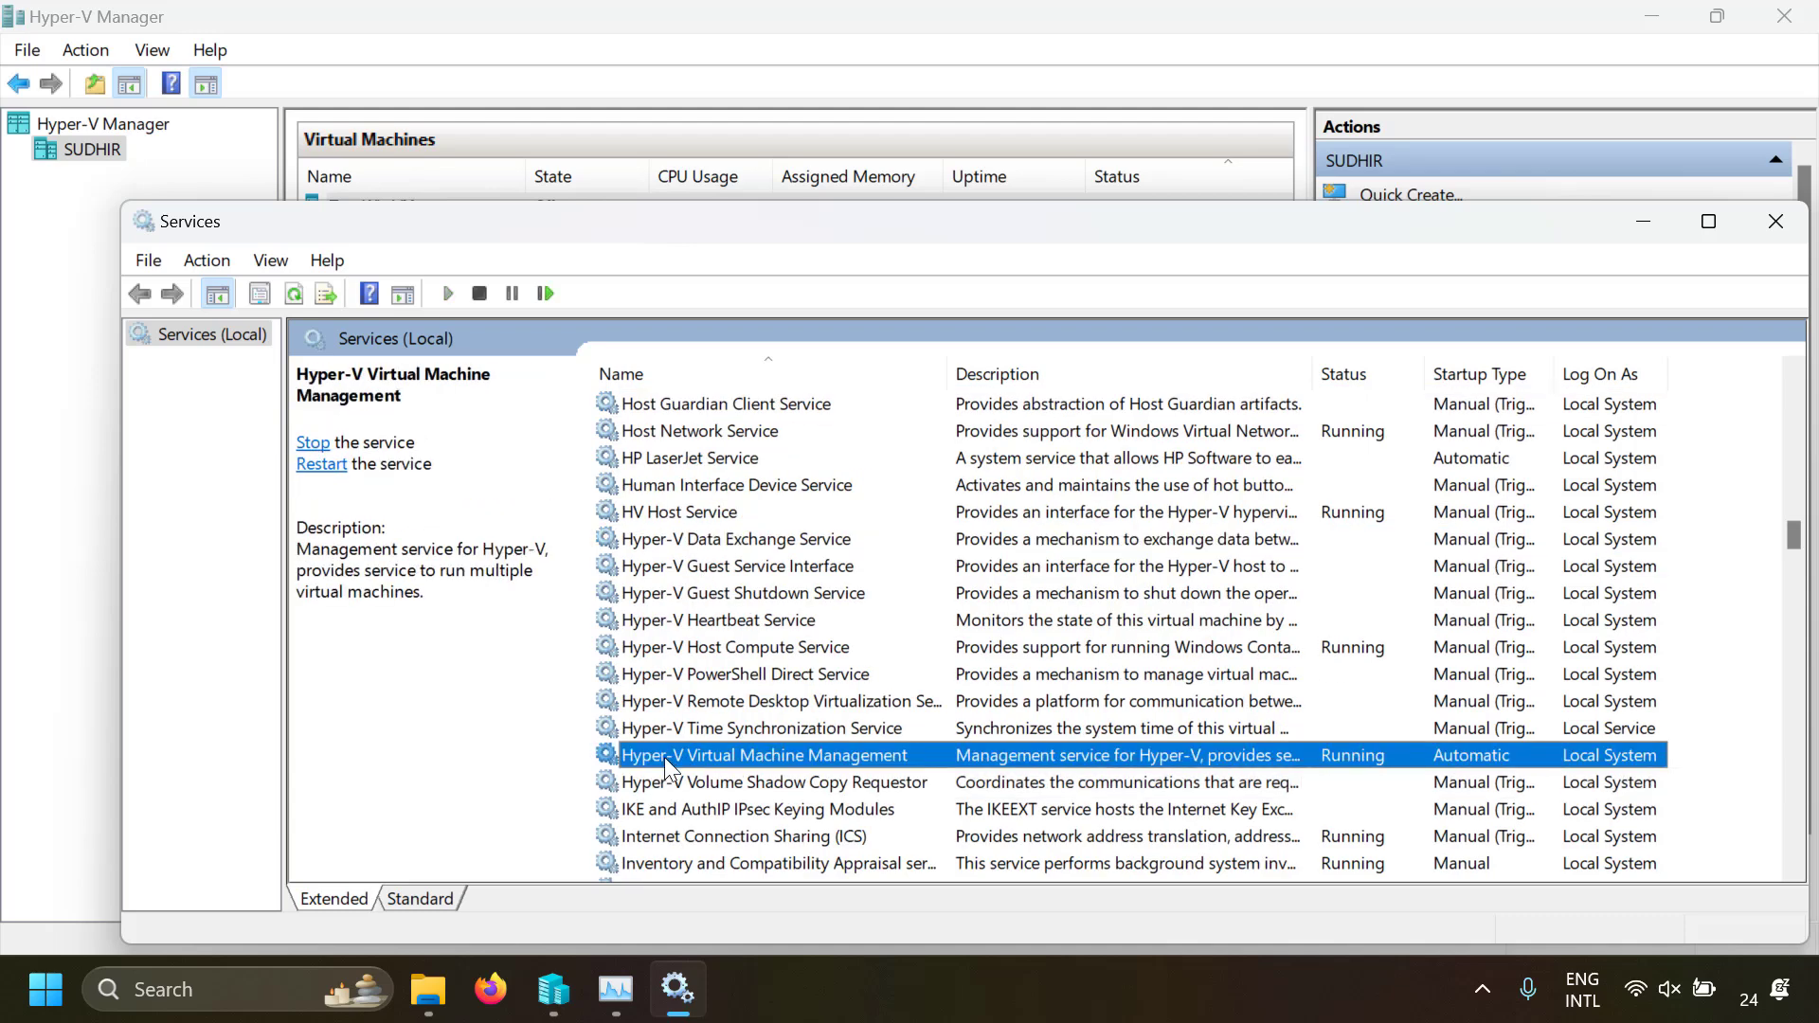
right_click(900, 760)
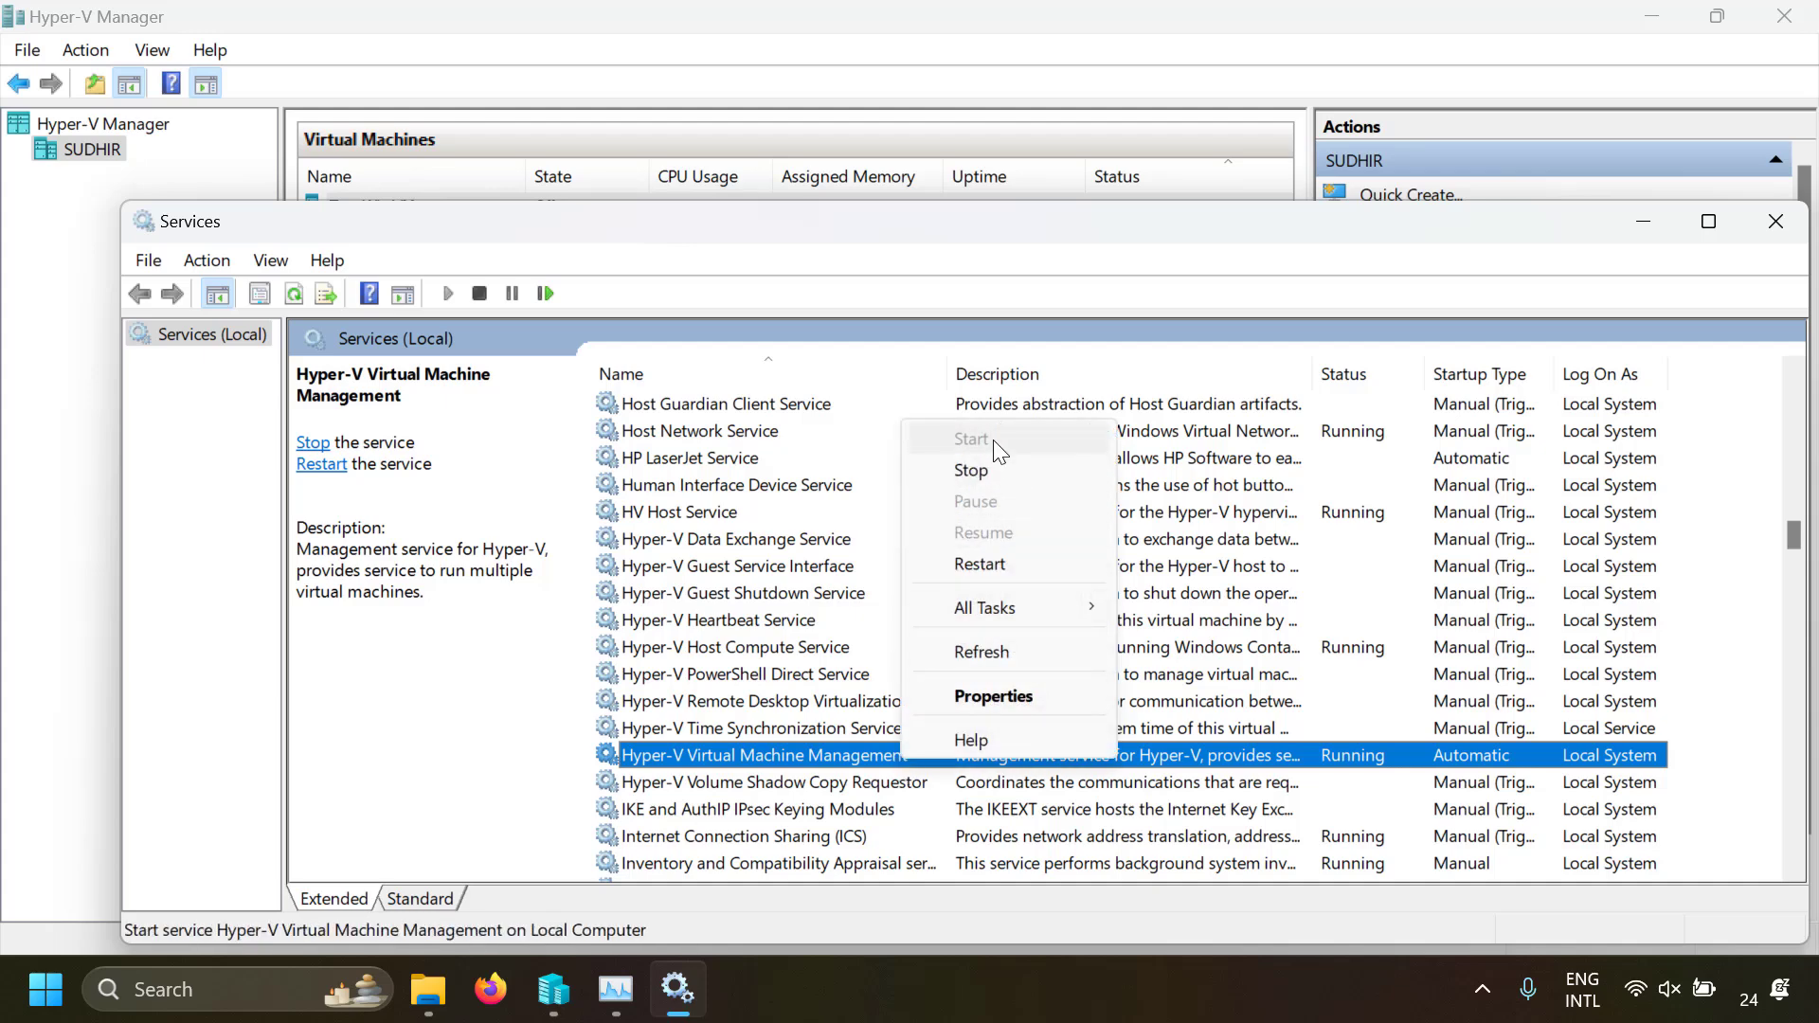
left_click(1094, 252)
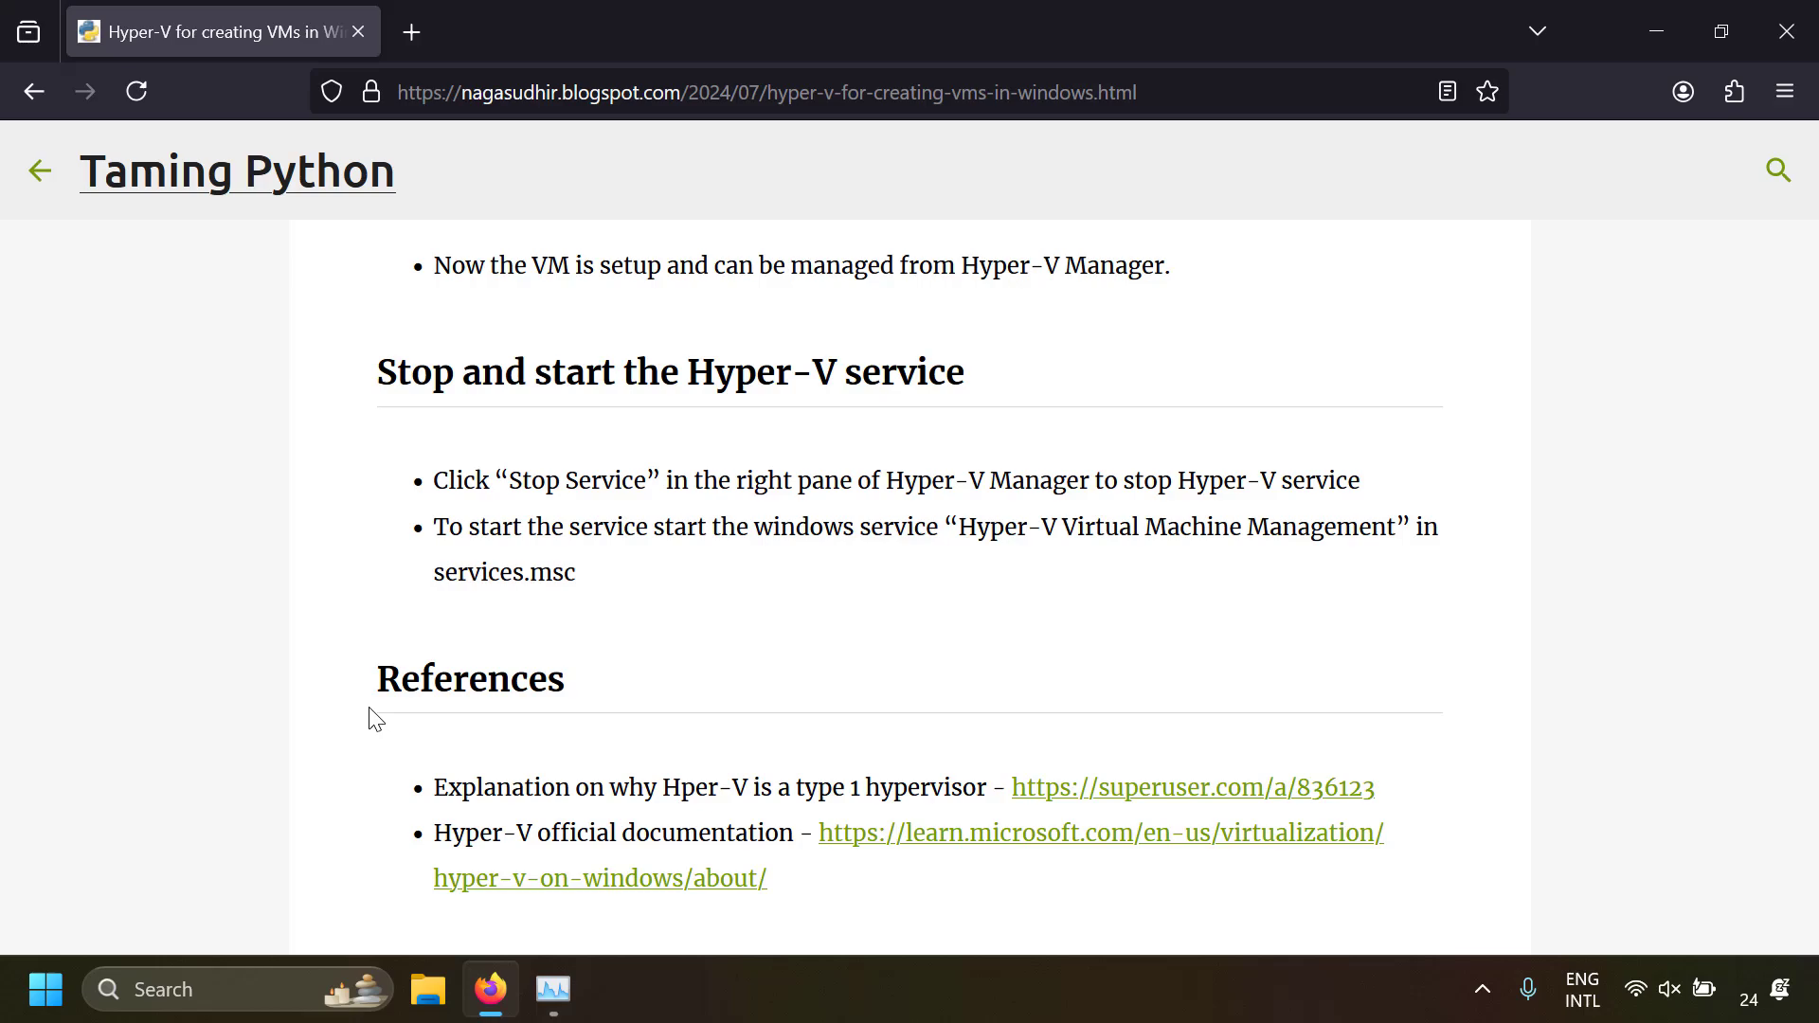
Review the Hyper-V article from its beginning through the Hyper-V manager section and on to the References
key("Home")
scroll(874, 604, "down", 20)
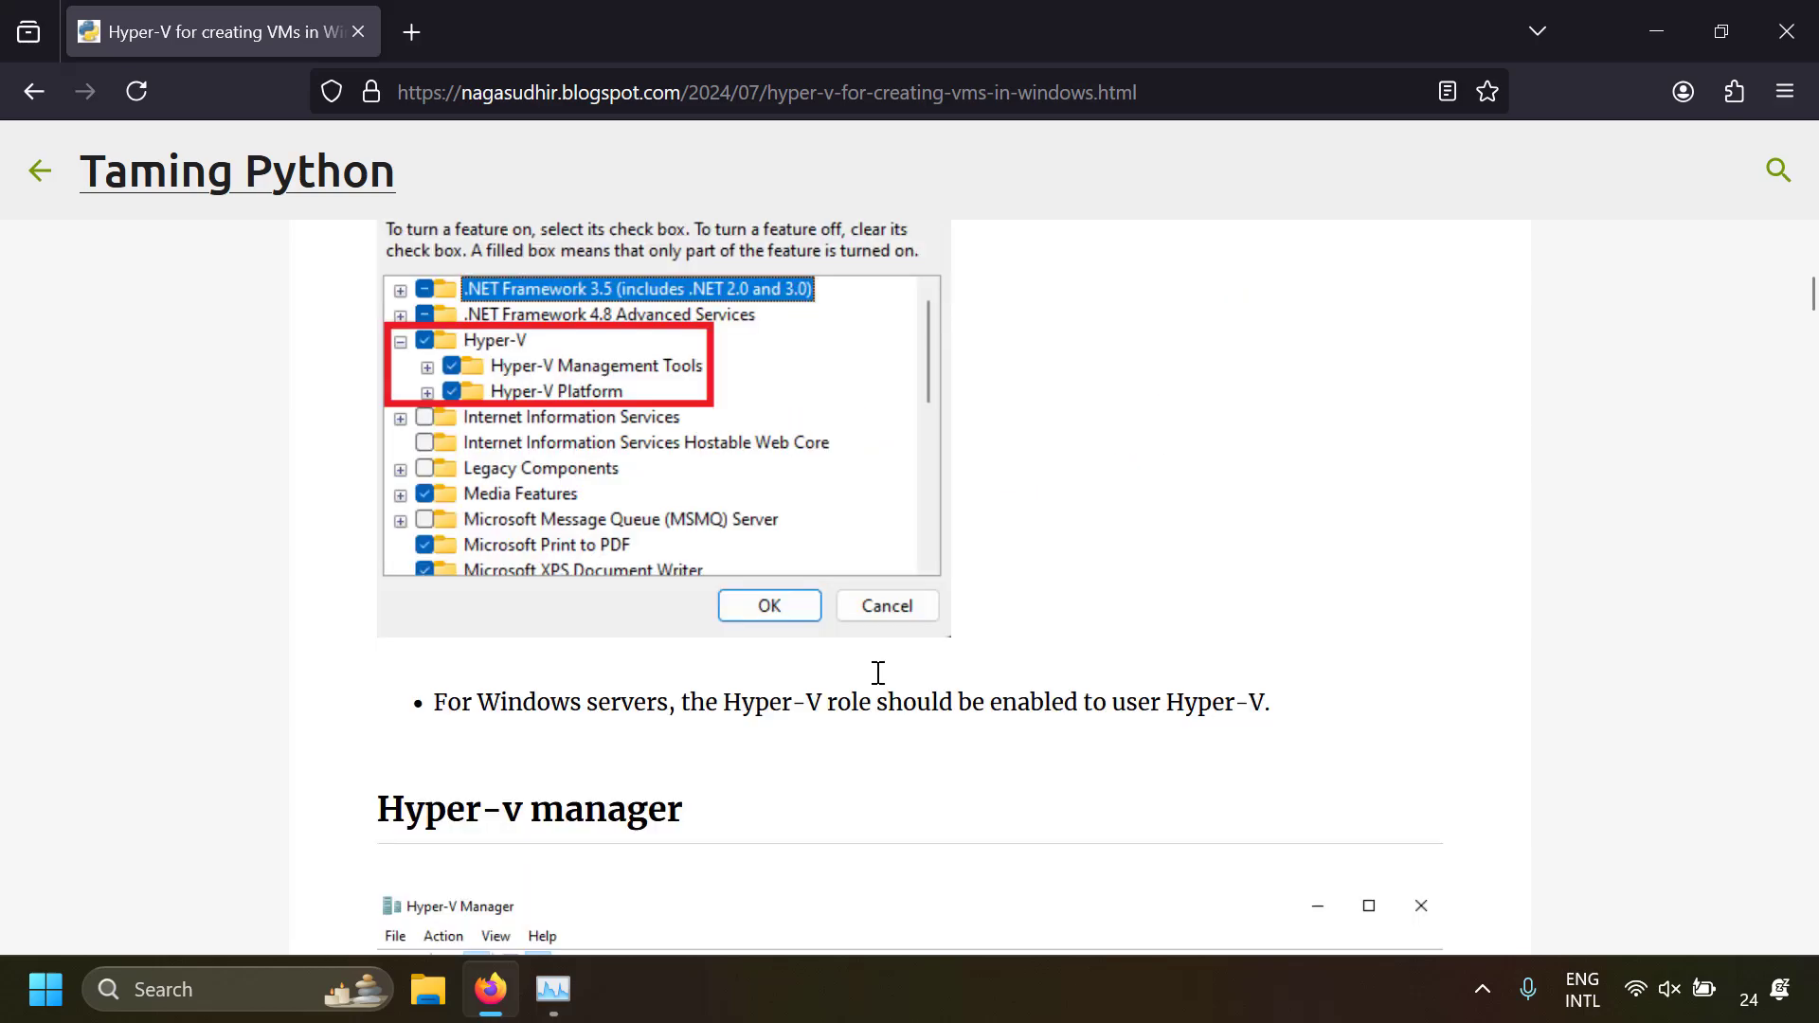
scroll(878, 675, "down", 12)
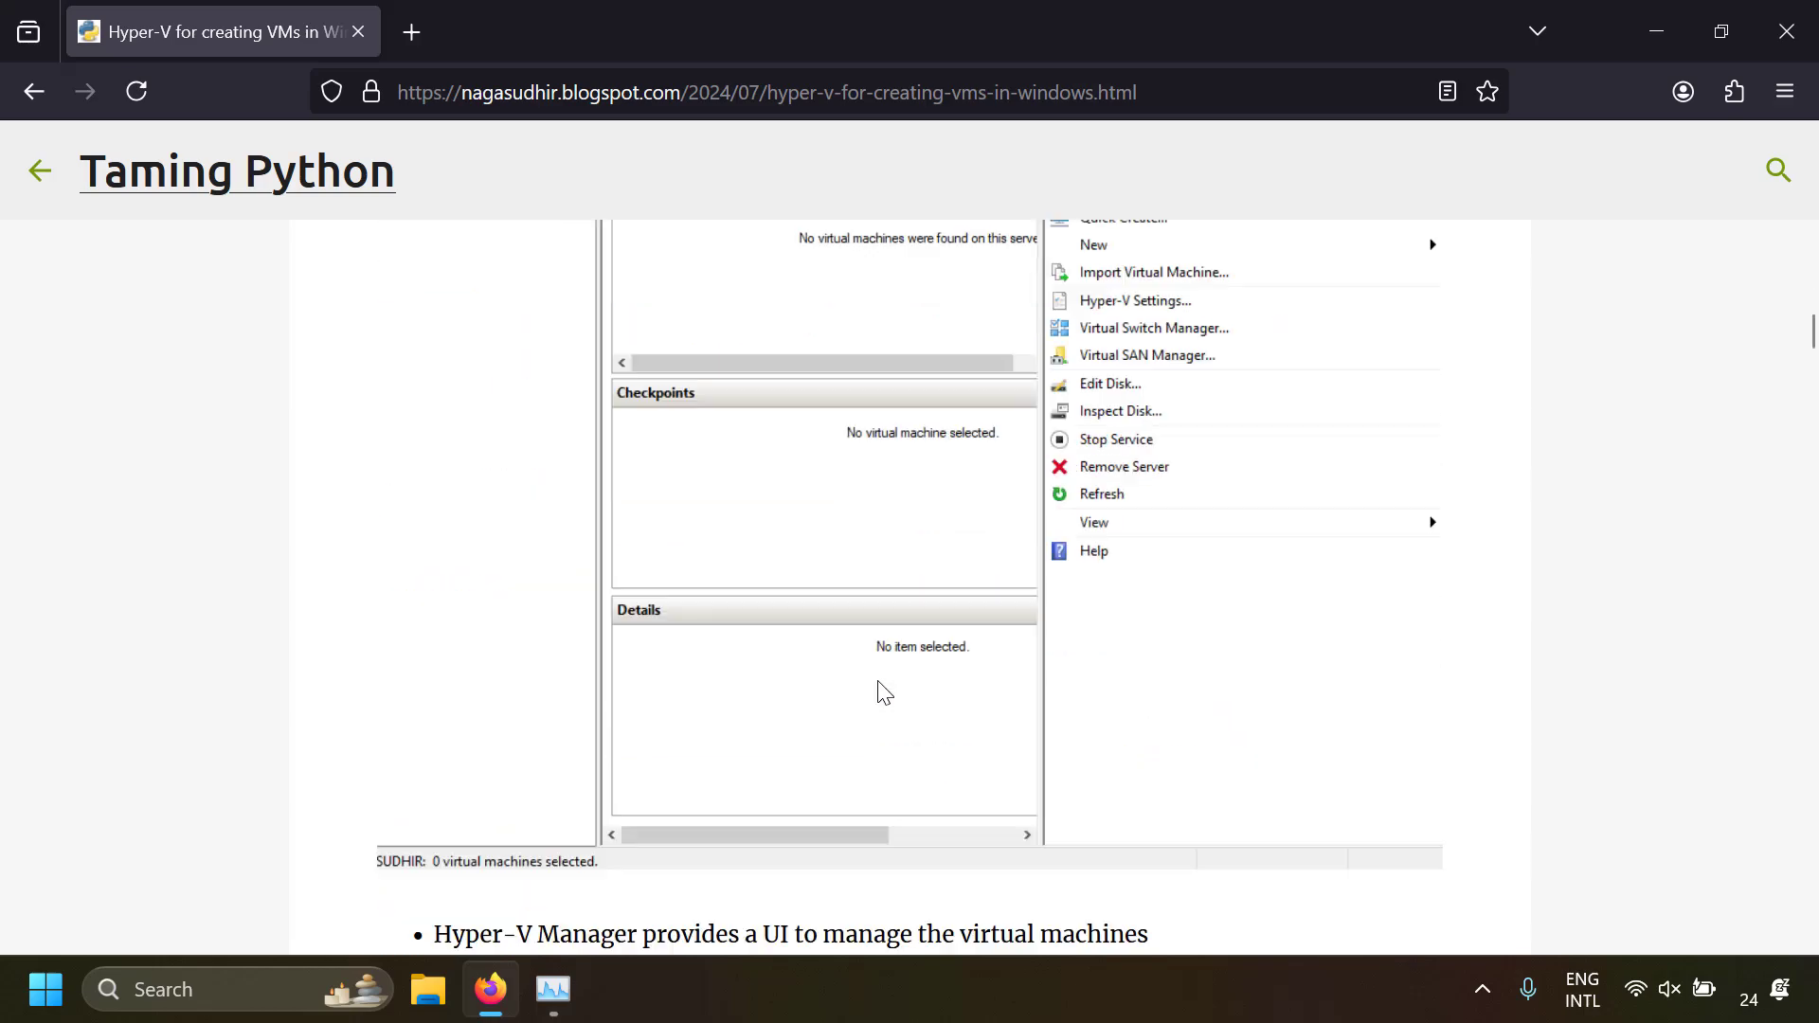
key("End")
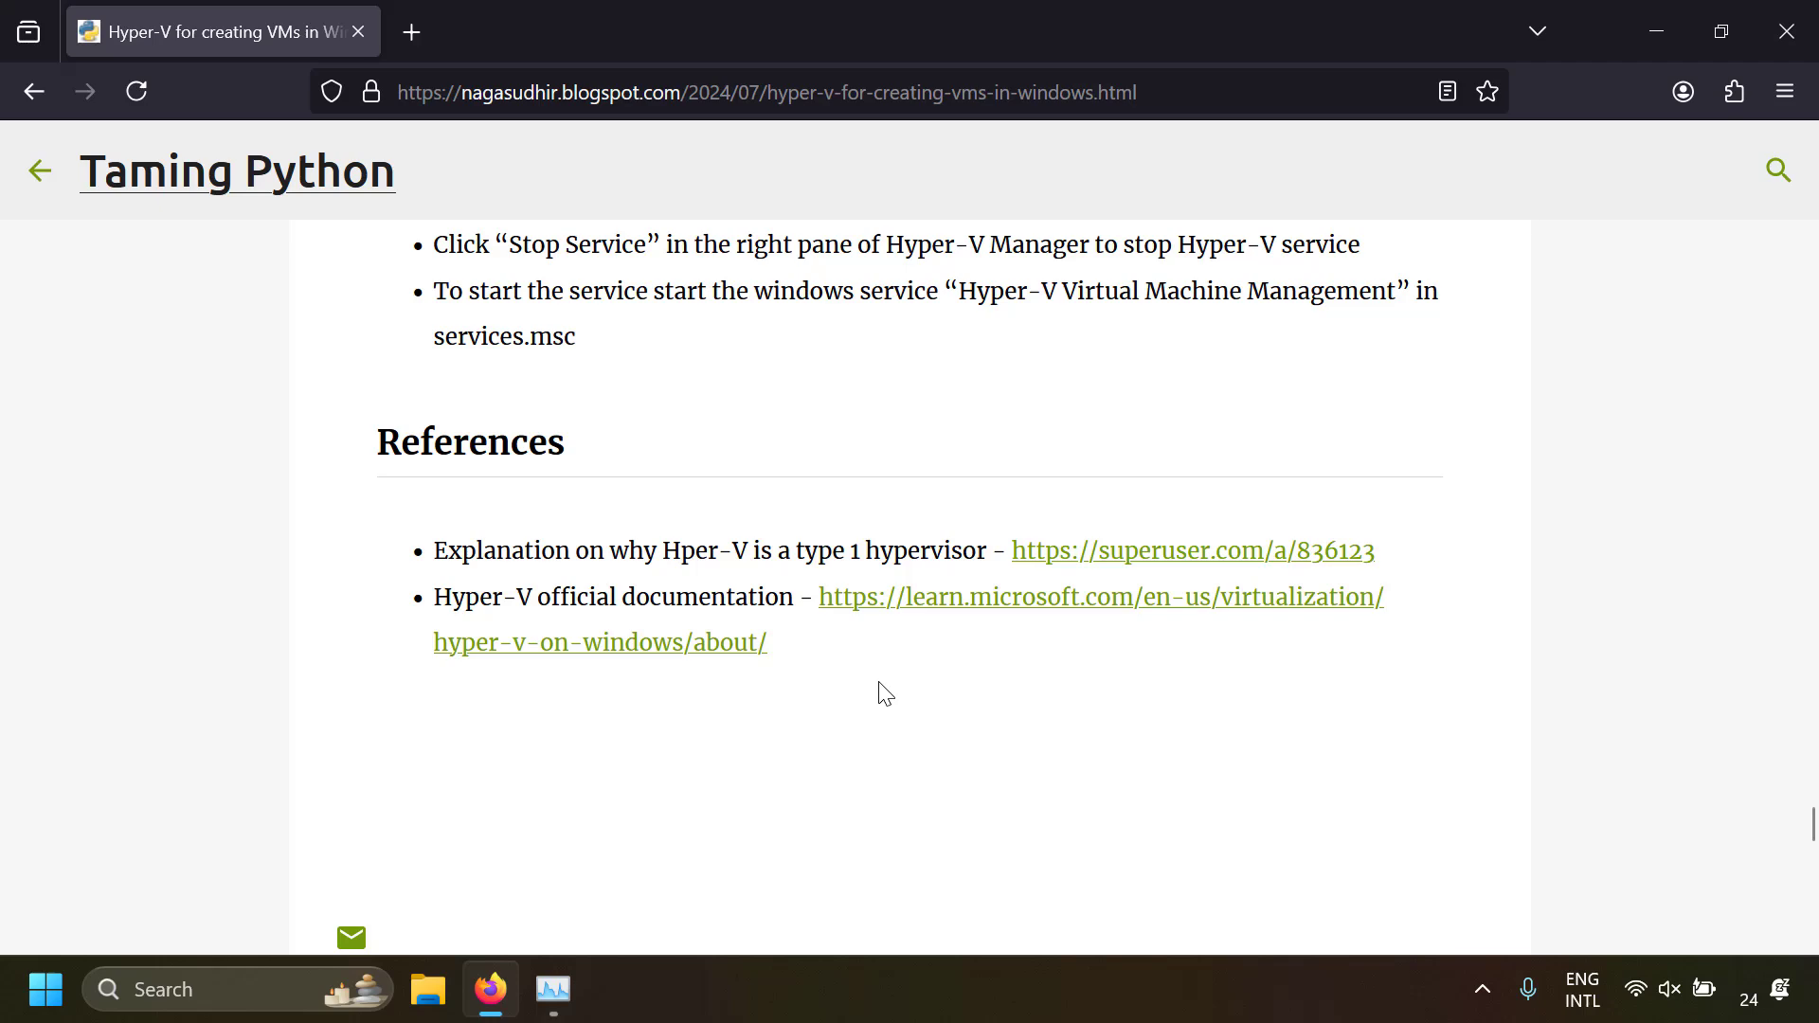
Open the Hyper-V official documentation from the references, read its system requirements and supported operating systems, and close the page
left_click(754, 645)
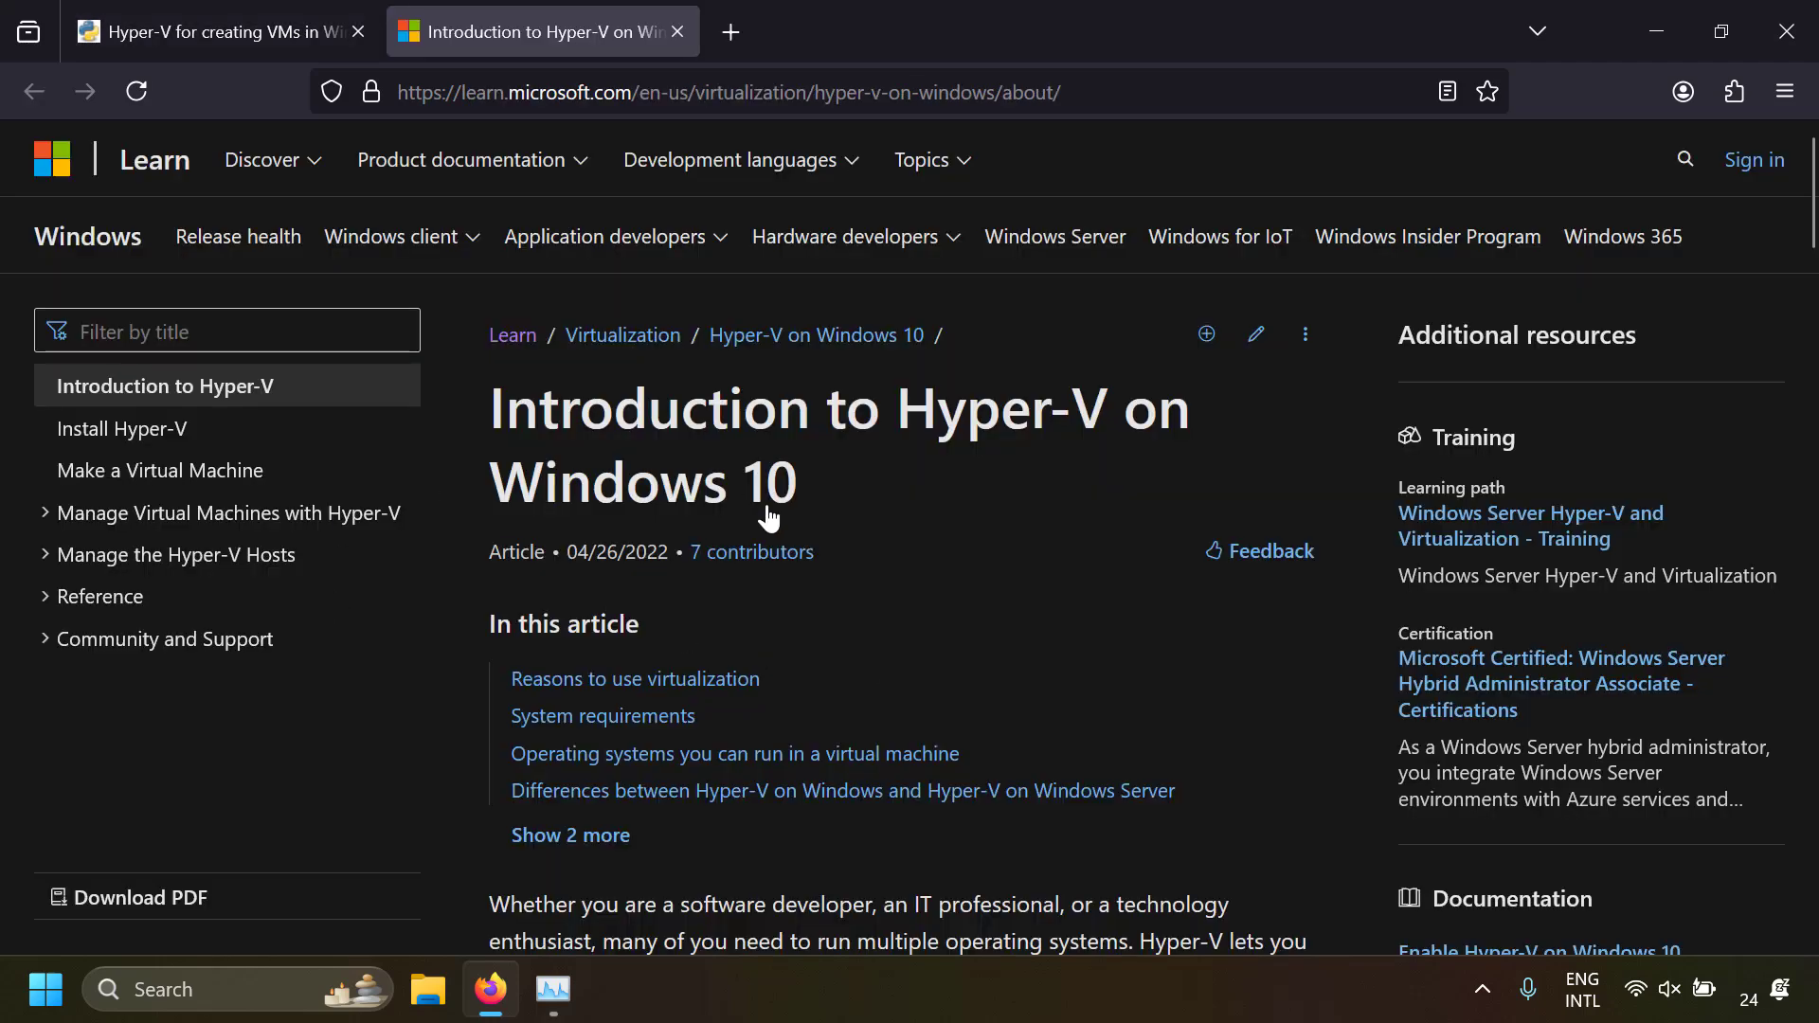
scroll(768, 515, "down", 10)
scroll(768, 504, "down", 10)
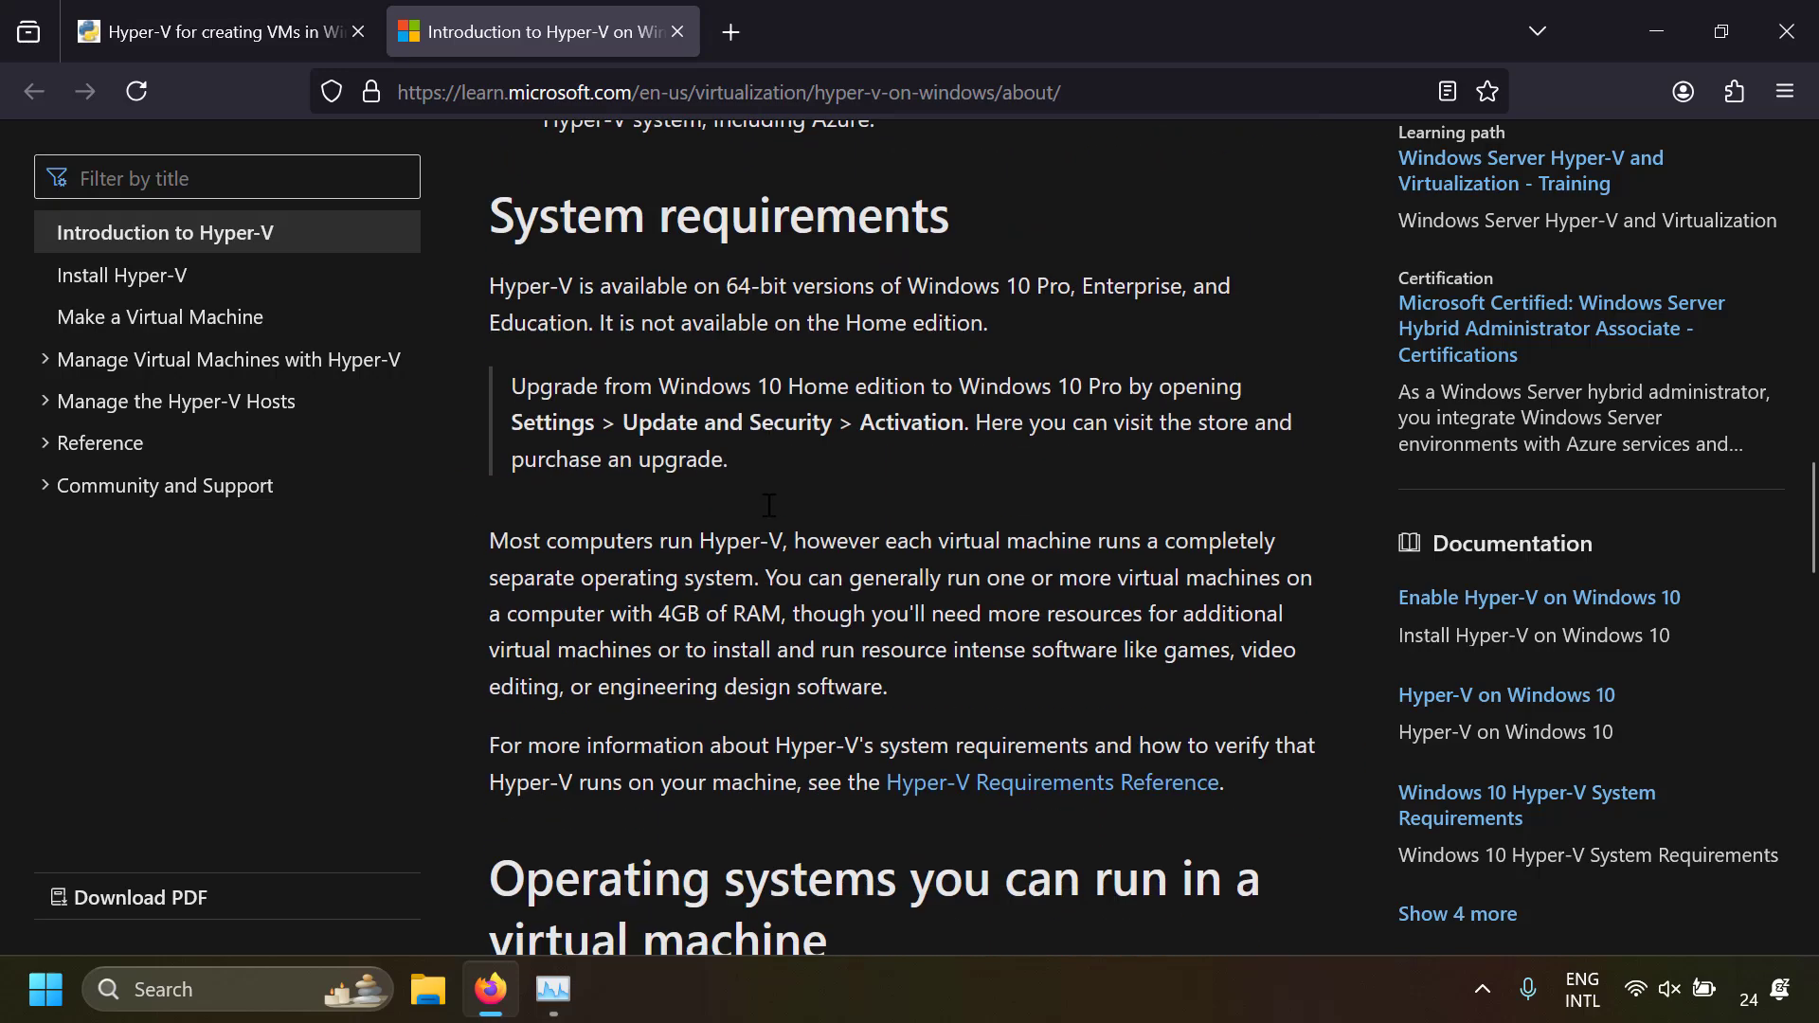
scroll(769, 505, "down", 6)
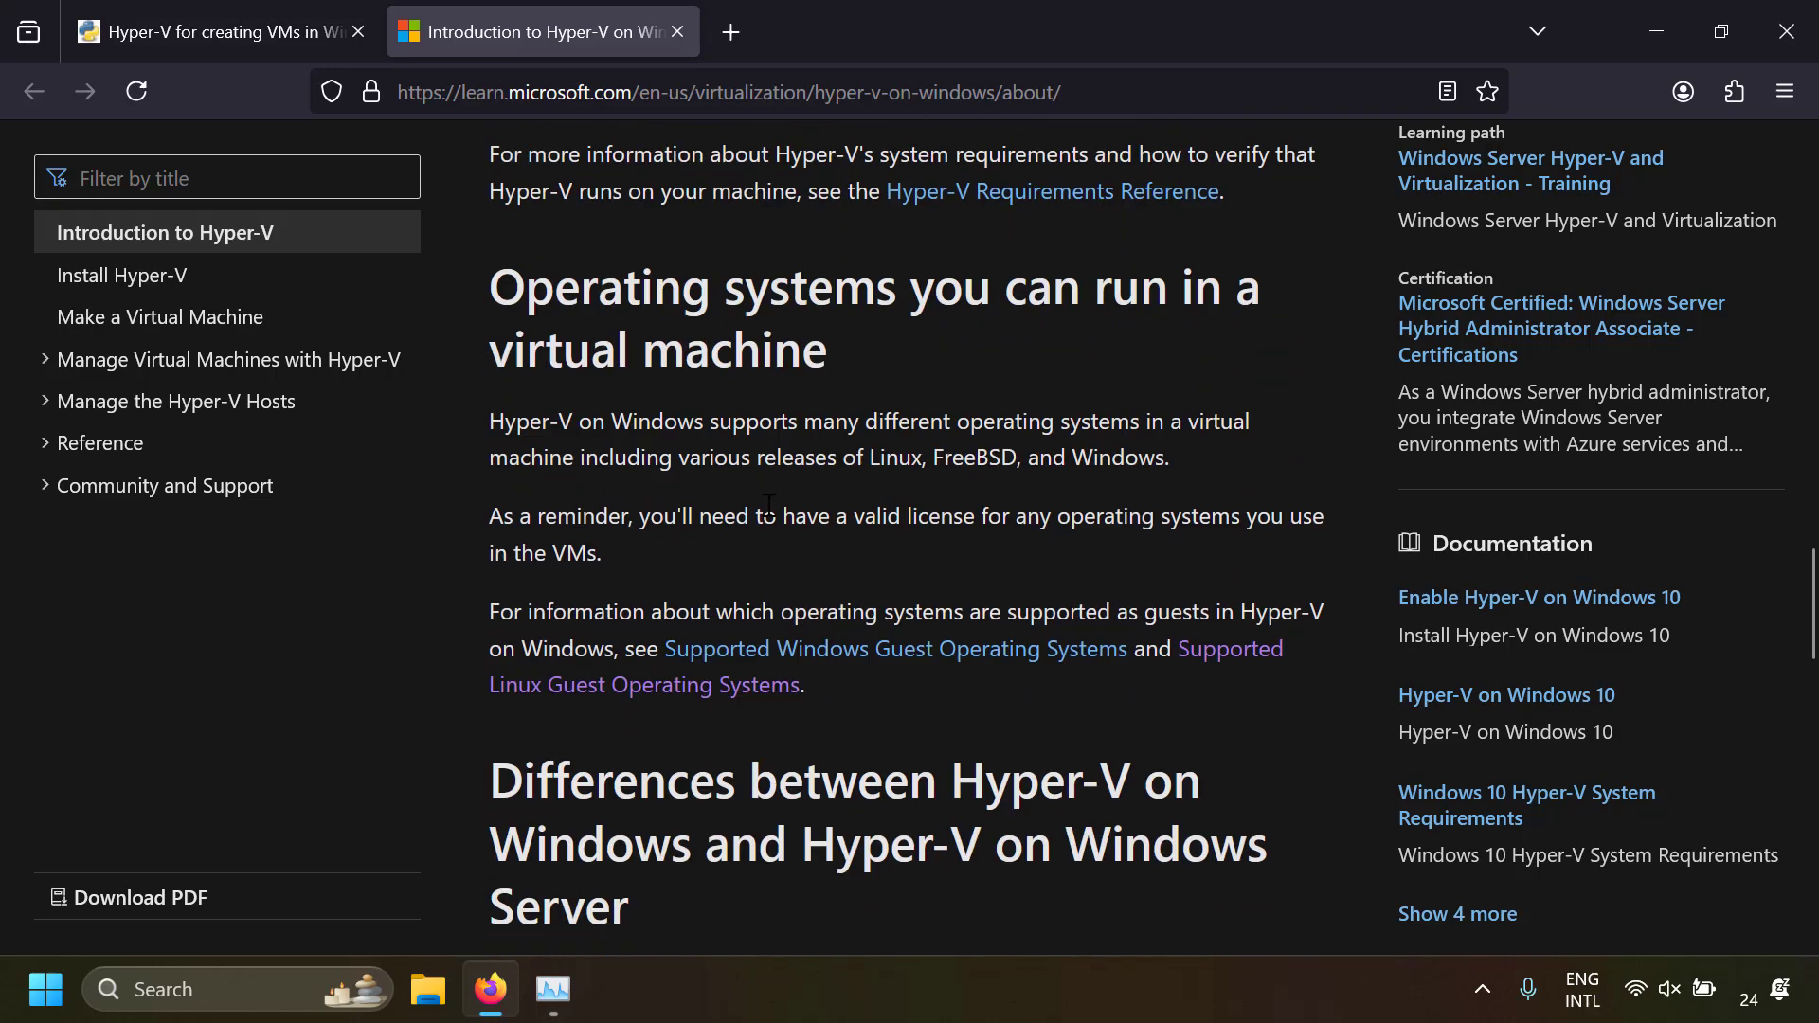
key("ctrl+w")
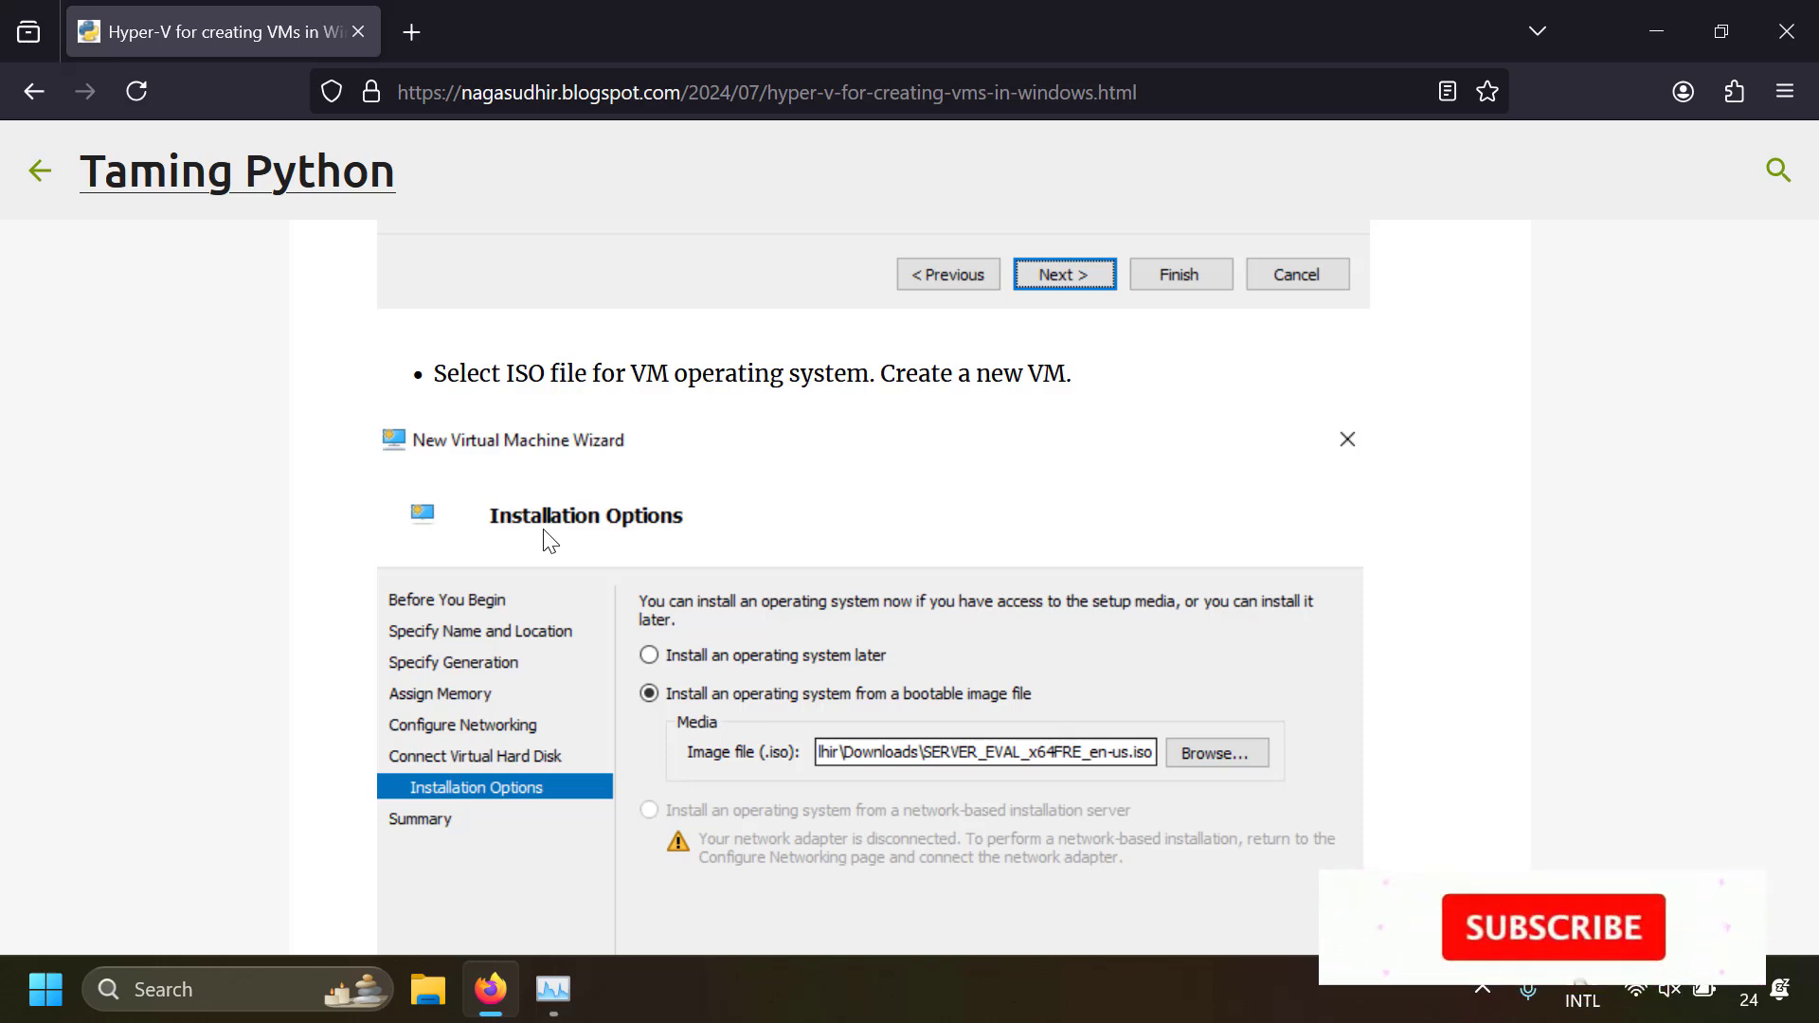